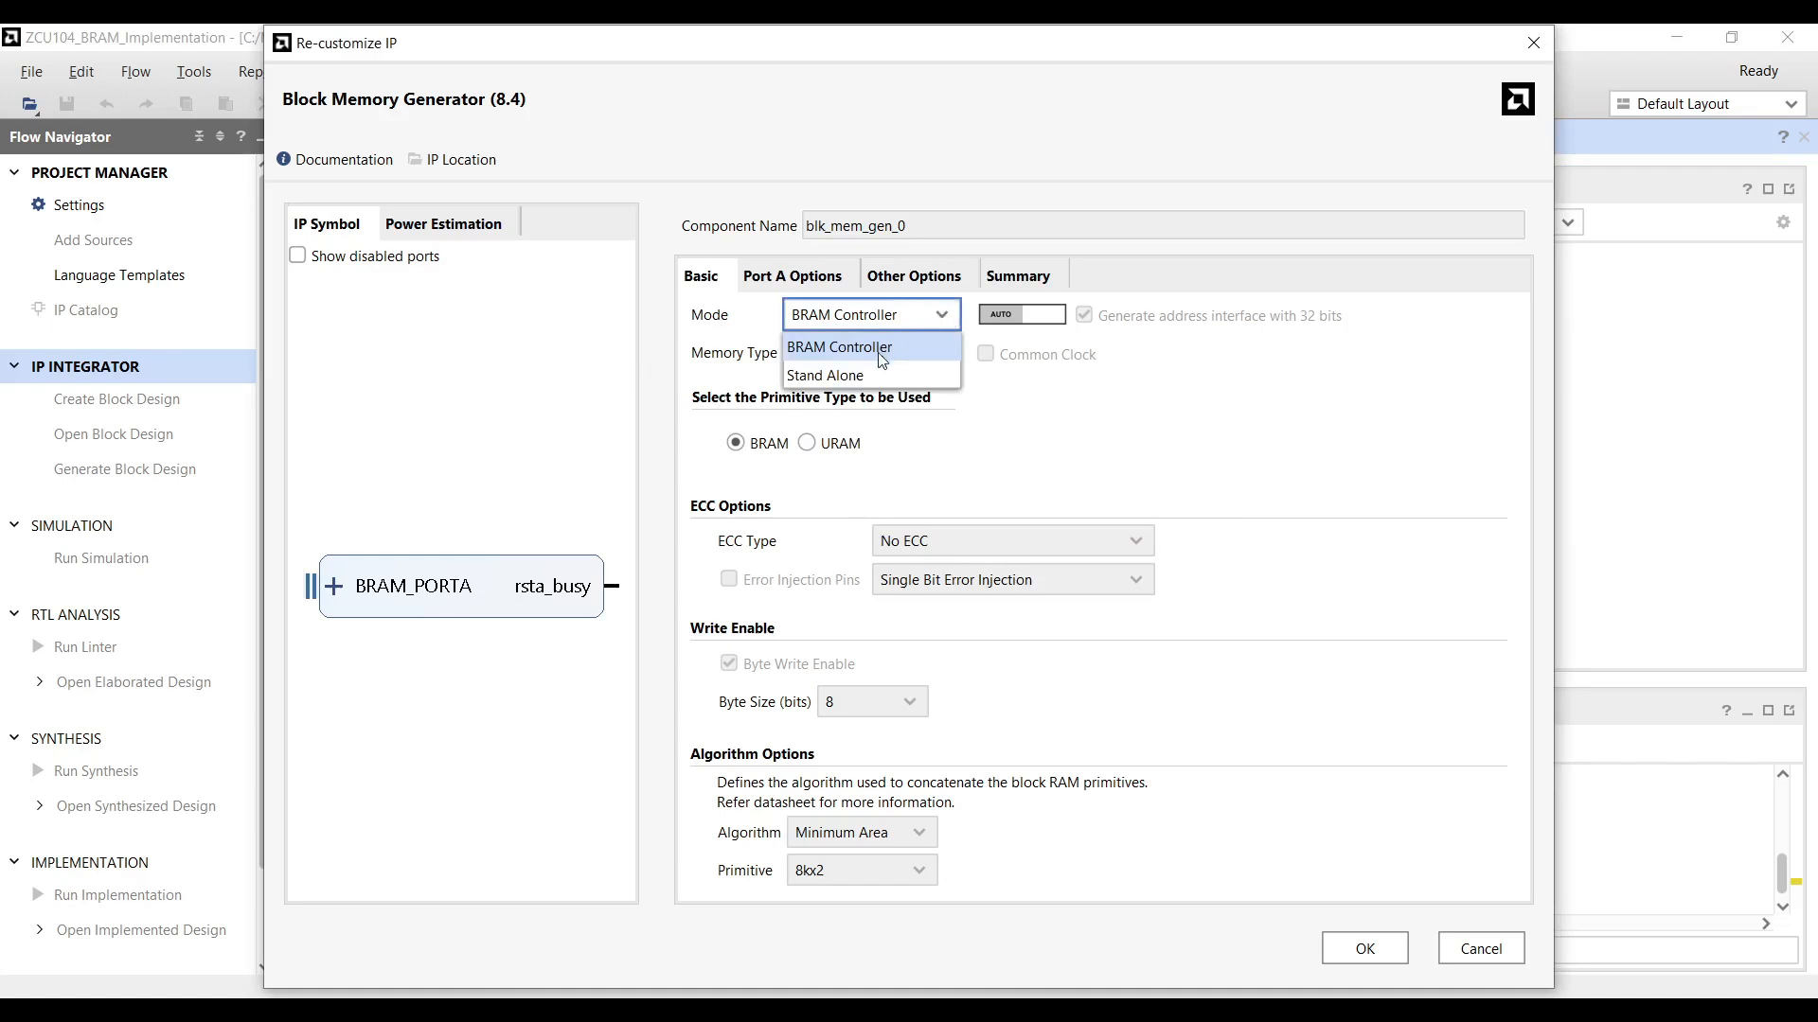
Set the Block Memory Generator mode to Stand Alone and its memory type to Dual Port ROM.
{"action": "left_click", "coordinate": [849, 376]}
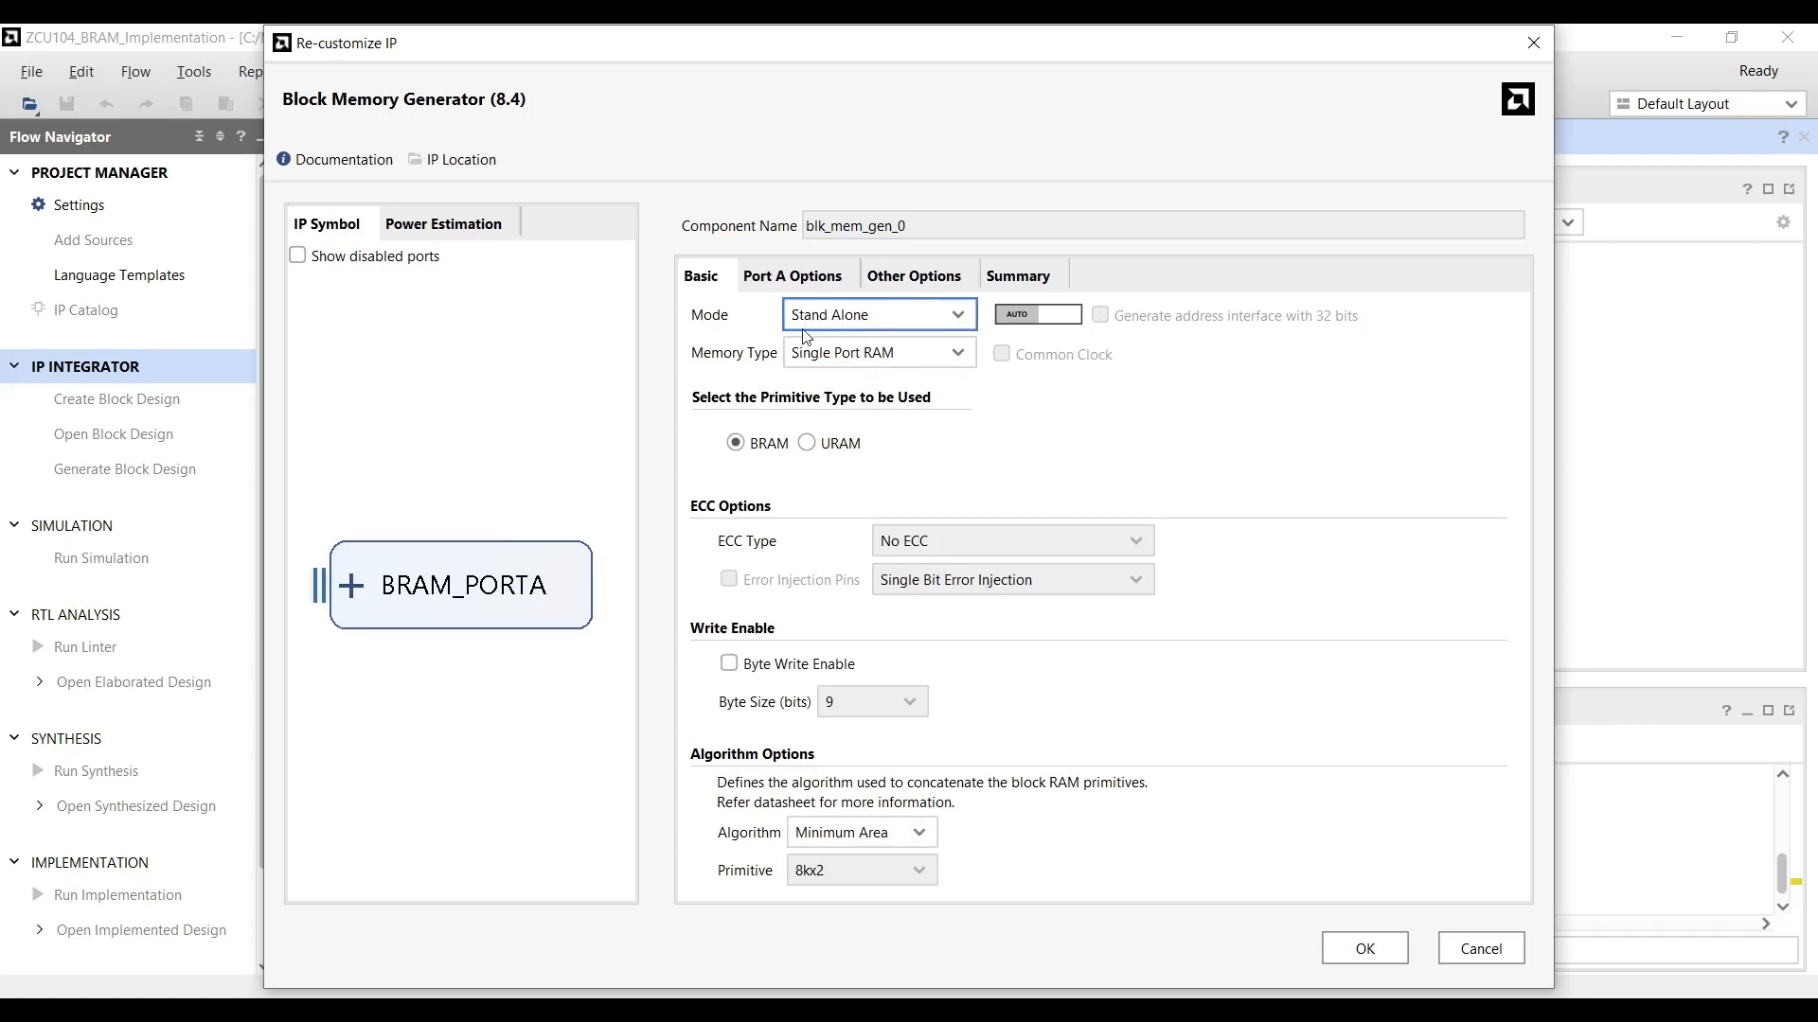
{"action": "left_click", "coordinate": [960, 353]}
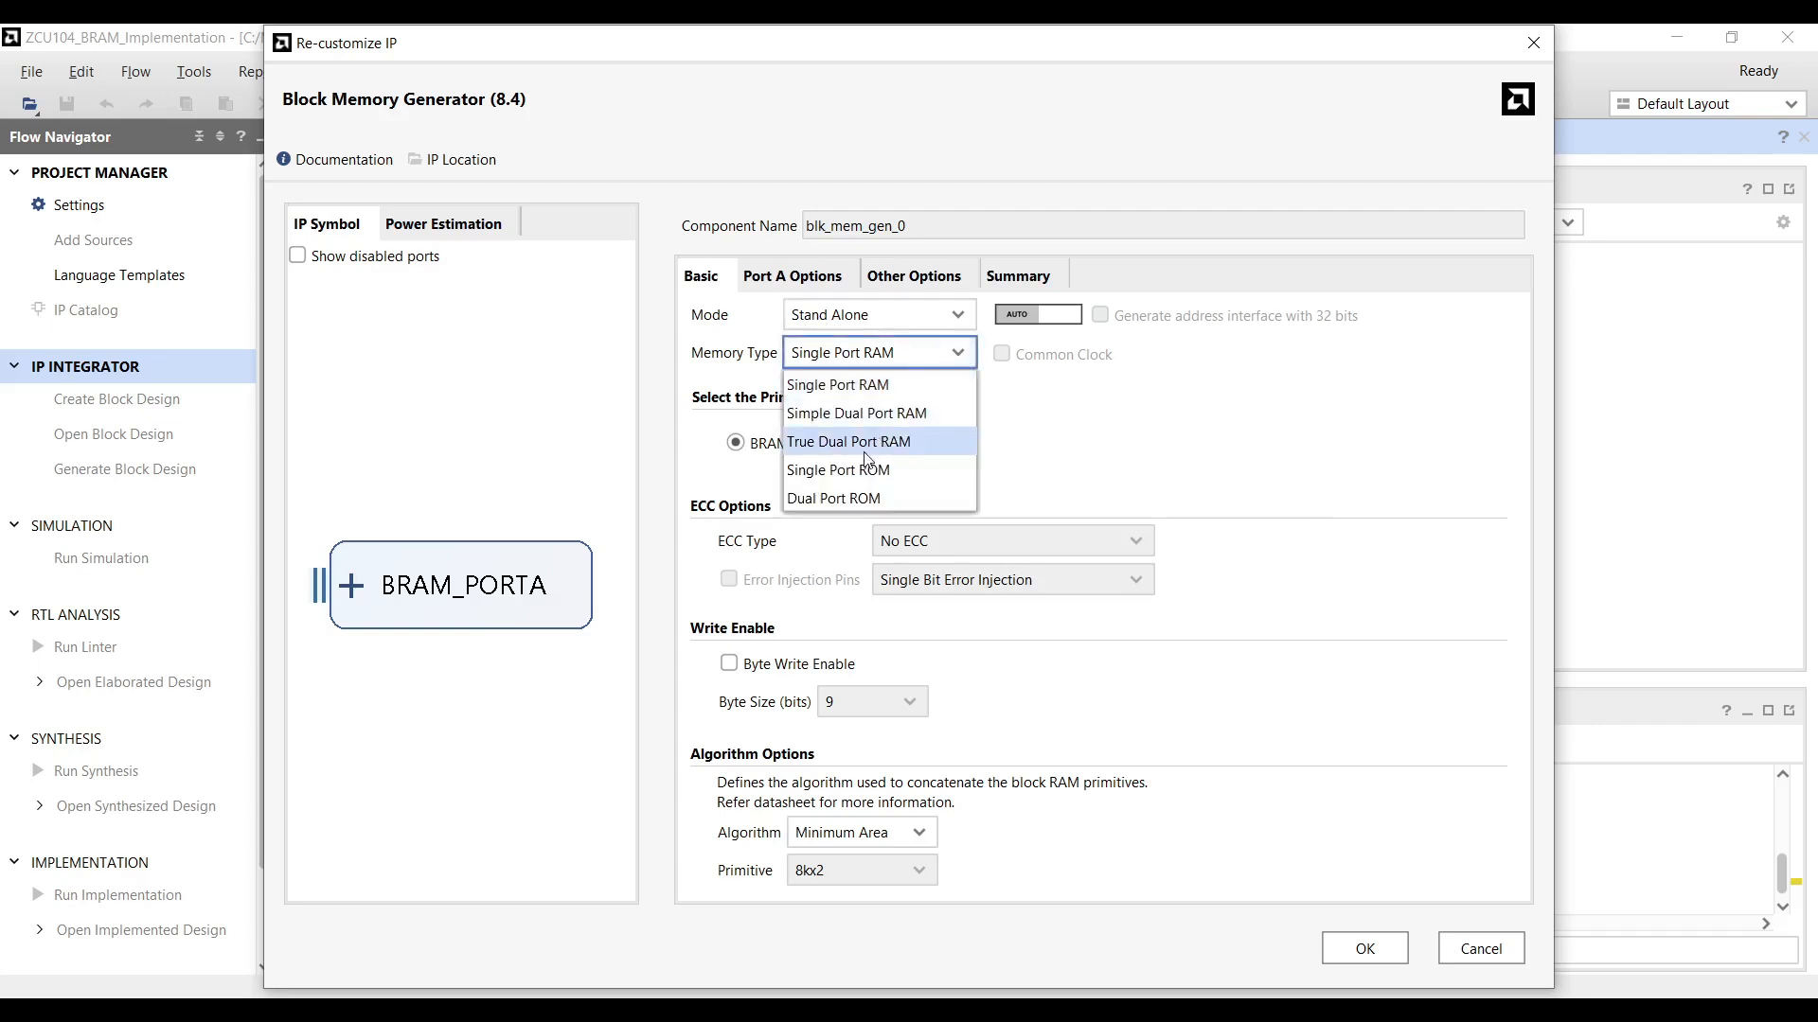
{"action": "left_click", "coordinate": [846, 498]}
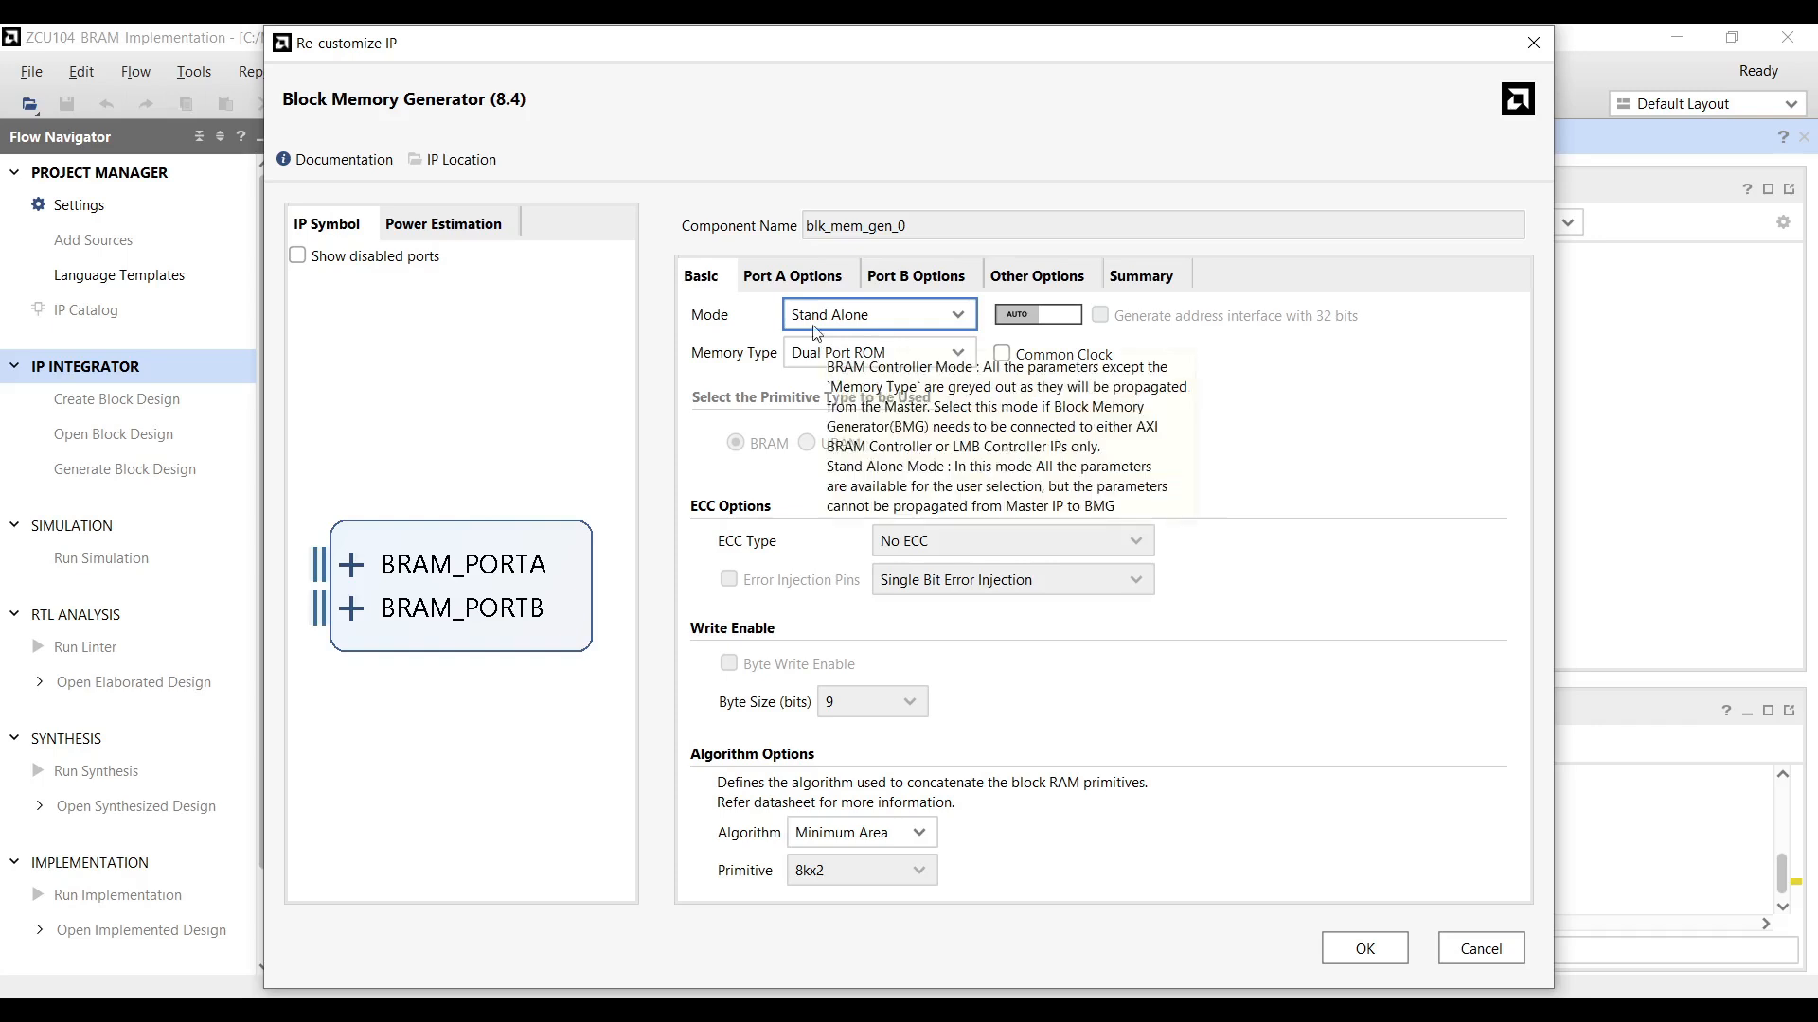
Set the Port A width to 11 bits and depth to 1024, and check the resulting Port B size.
{"action": "left_click", "coordinate": [785, 281]}
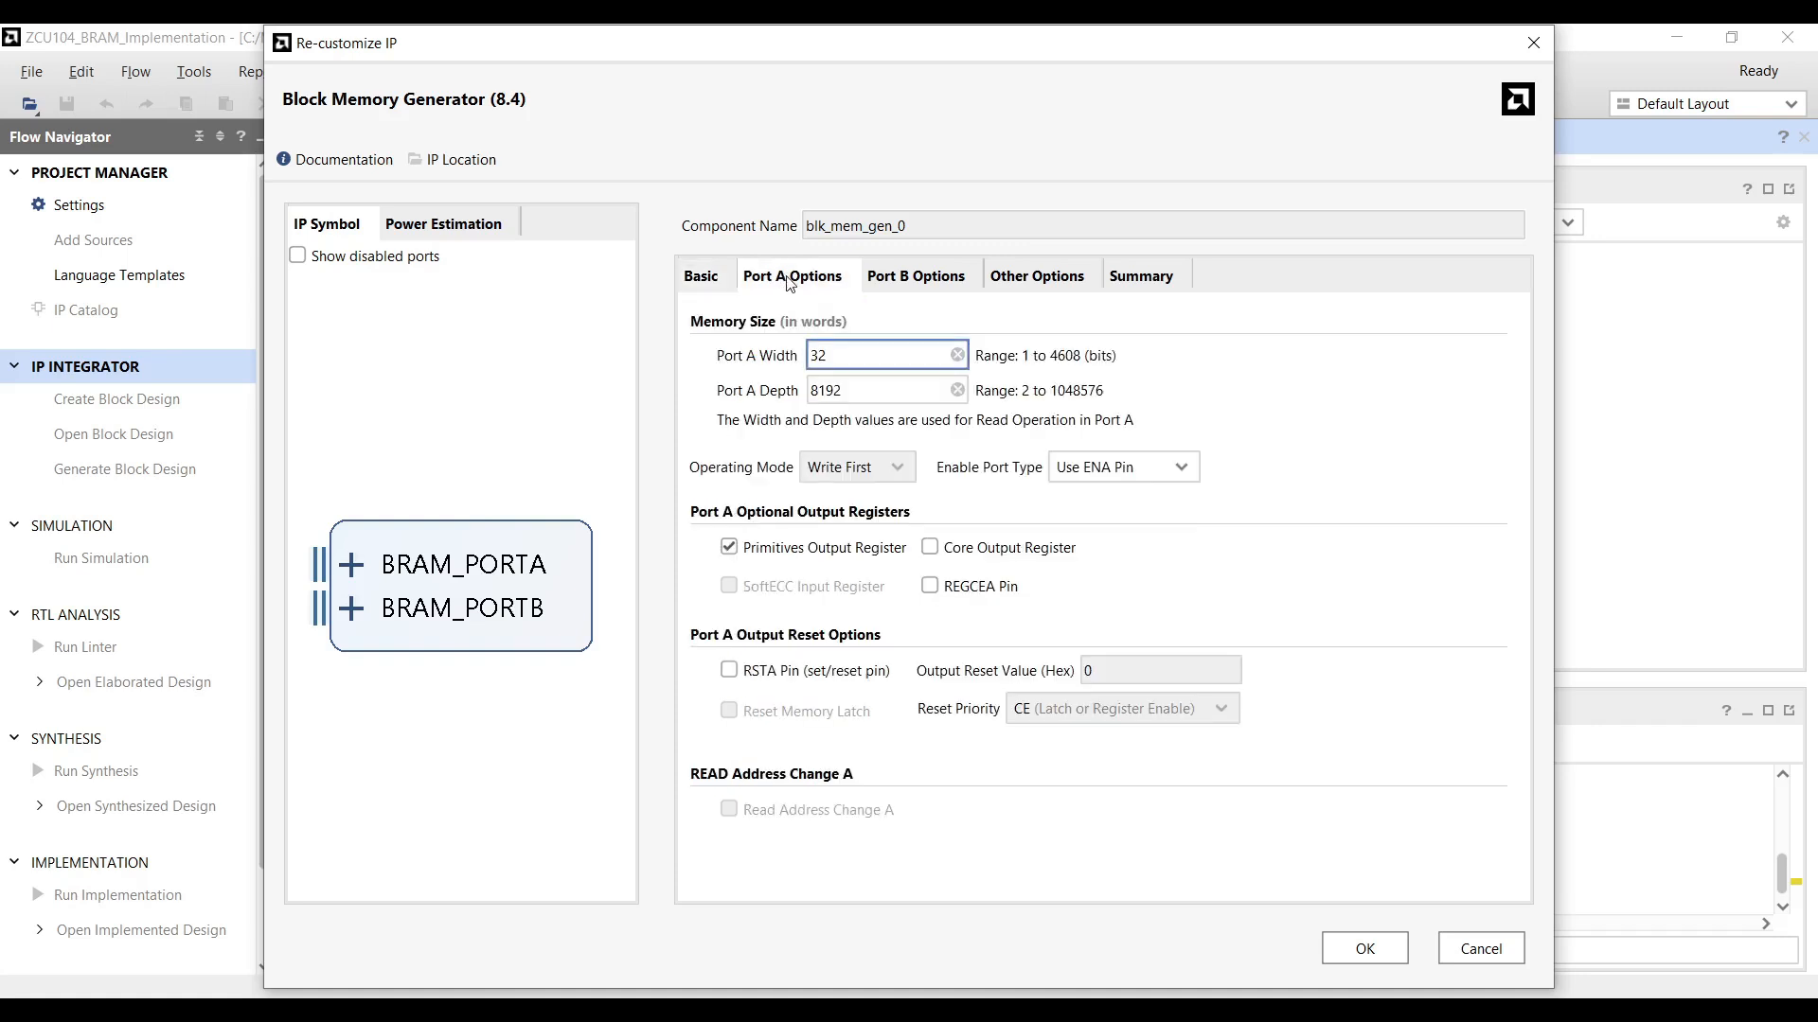
{"action": "left_click_drag", "start_coordinate": [842, 354], "coordinate": [810, 354]}
{"action": "type", "text": "11"}
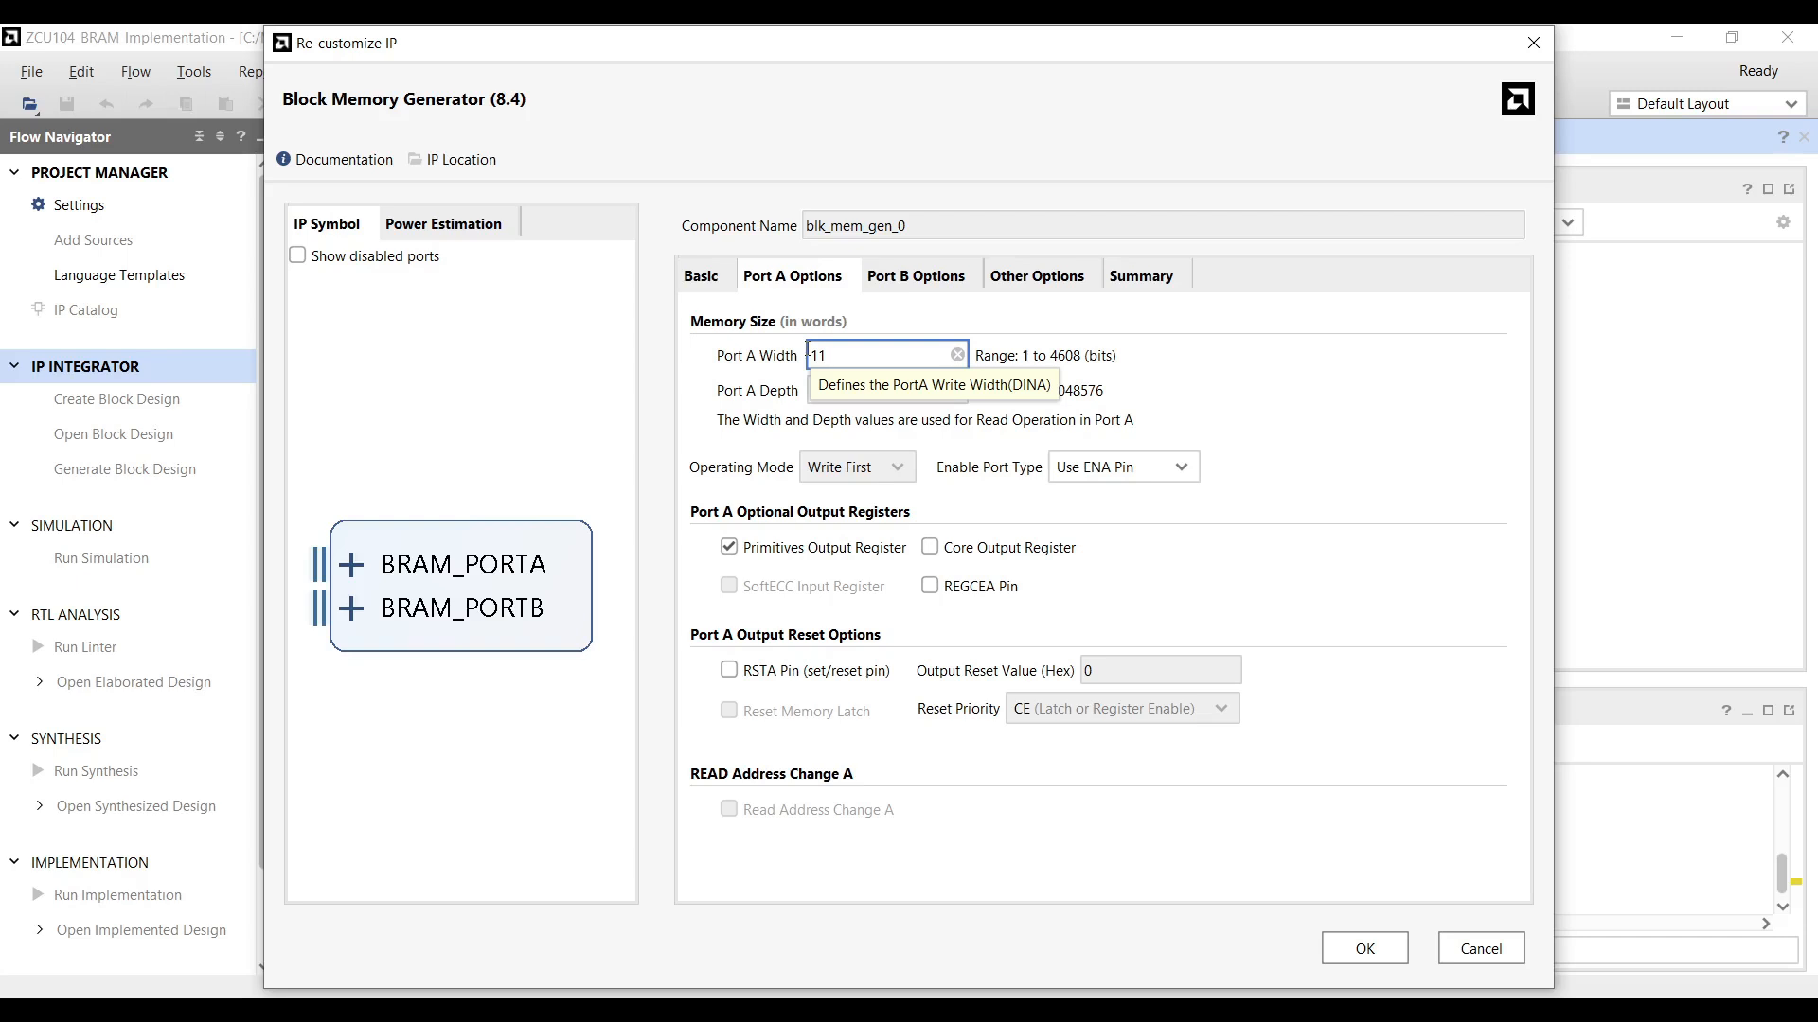
{"action": "left_click", "coordinate": [877, 391]}
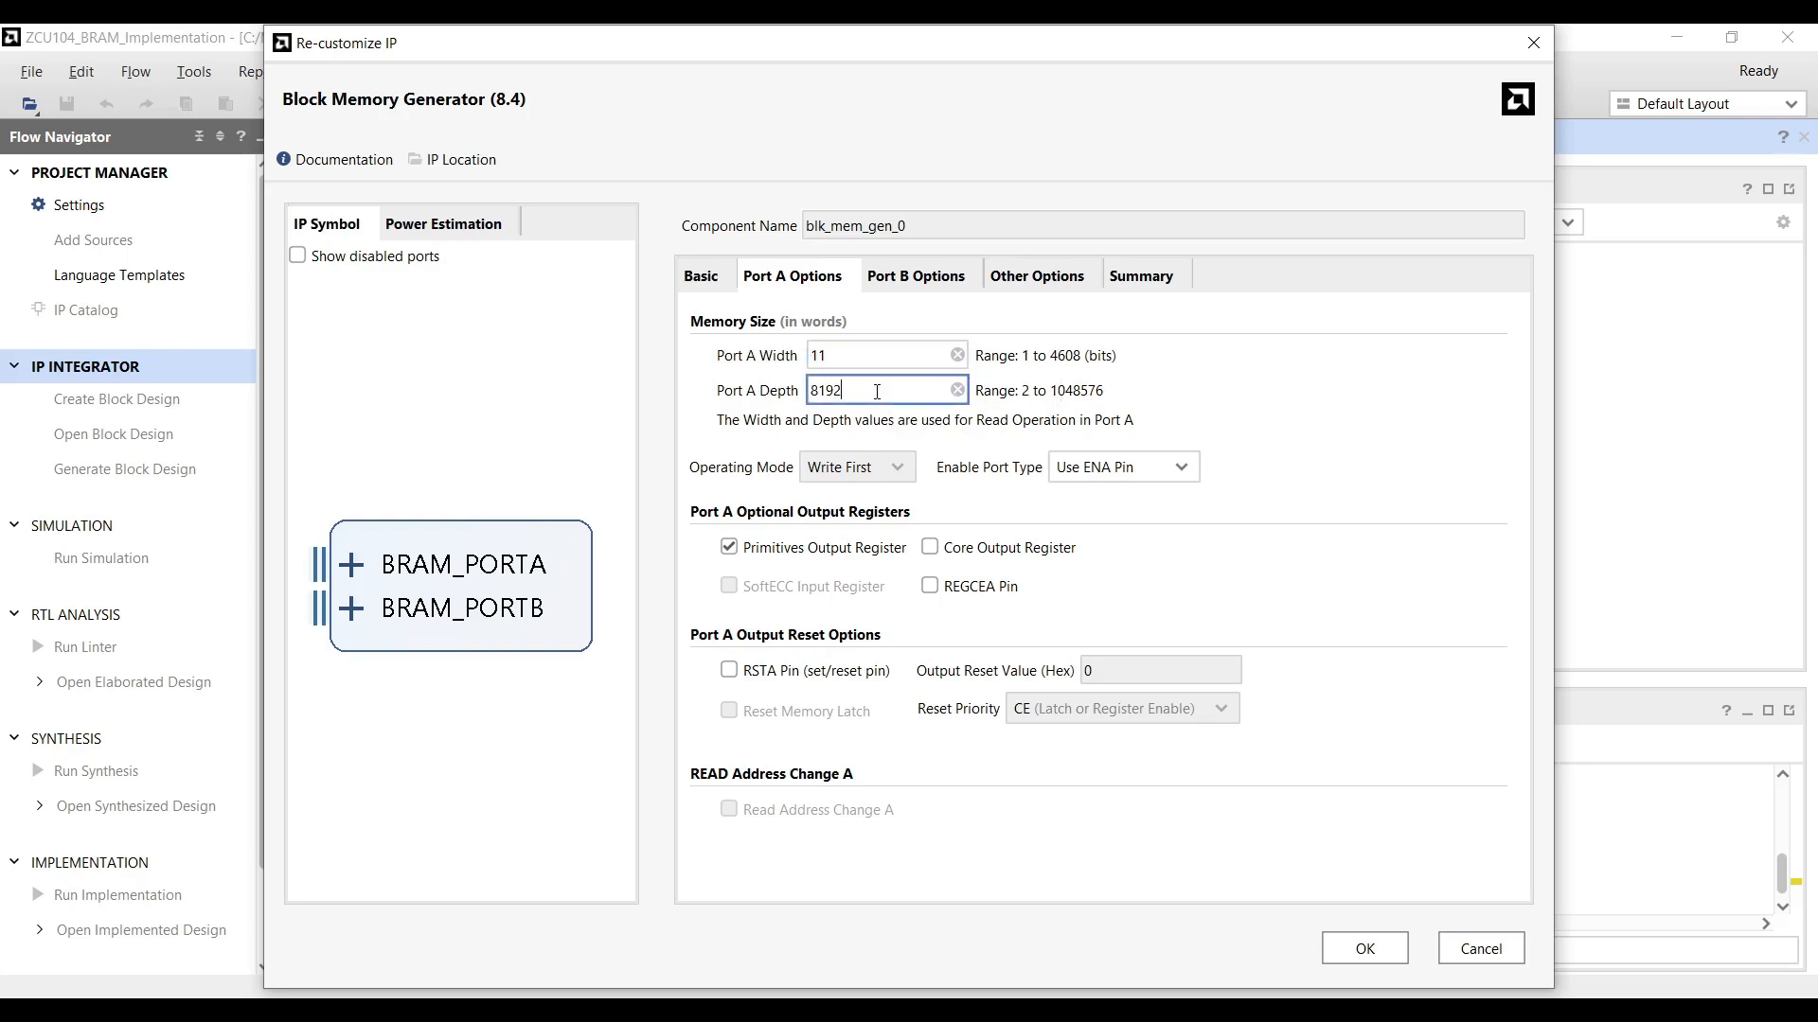
{"action": "double_click", "coordinate": [841, 390]}
{"action": "type", "text": "1"}
{"action": "left_click", "coordinate": [910, 357]}
{"action": "left_click", "coordinate": [904, 281]}
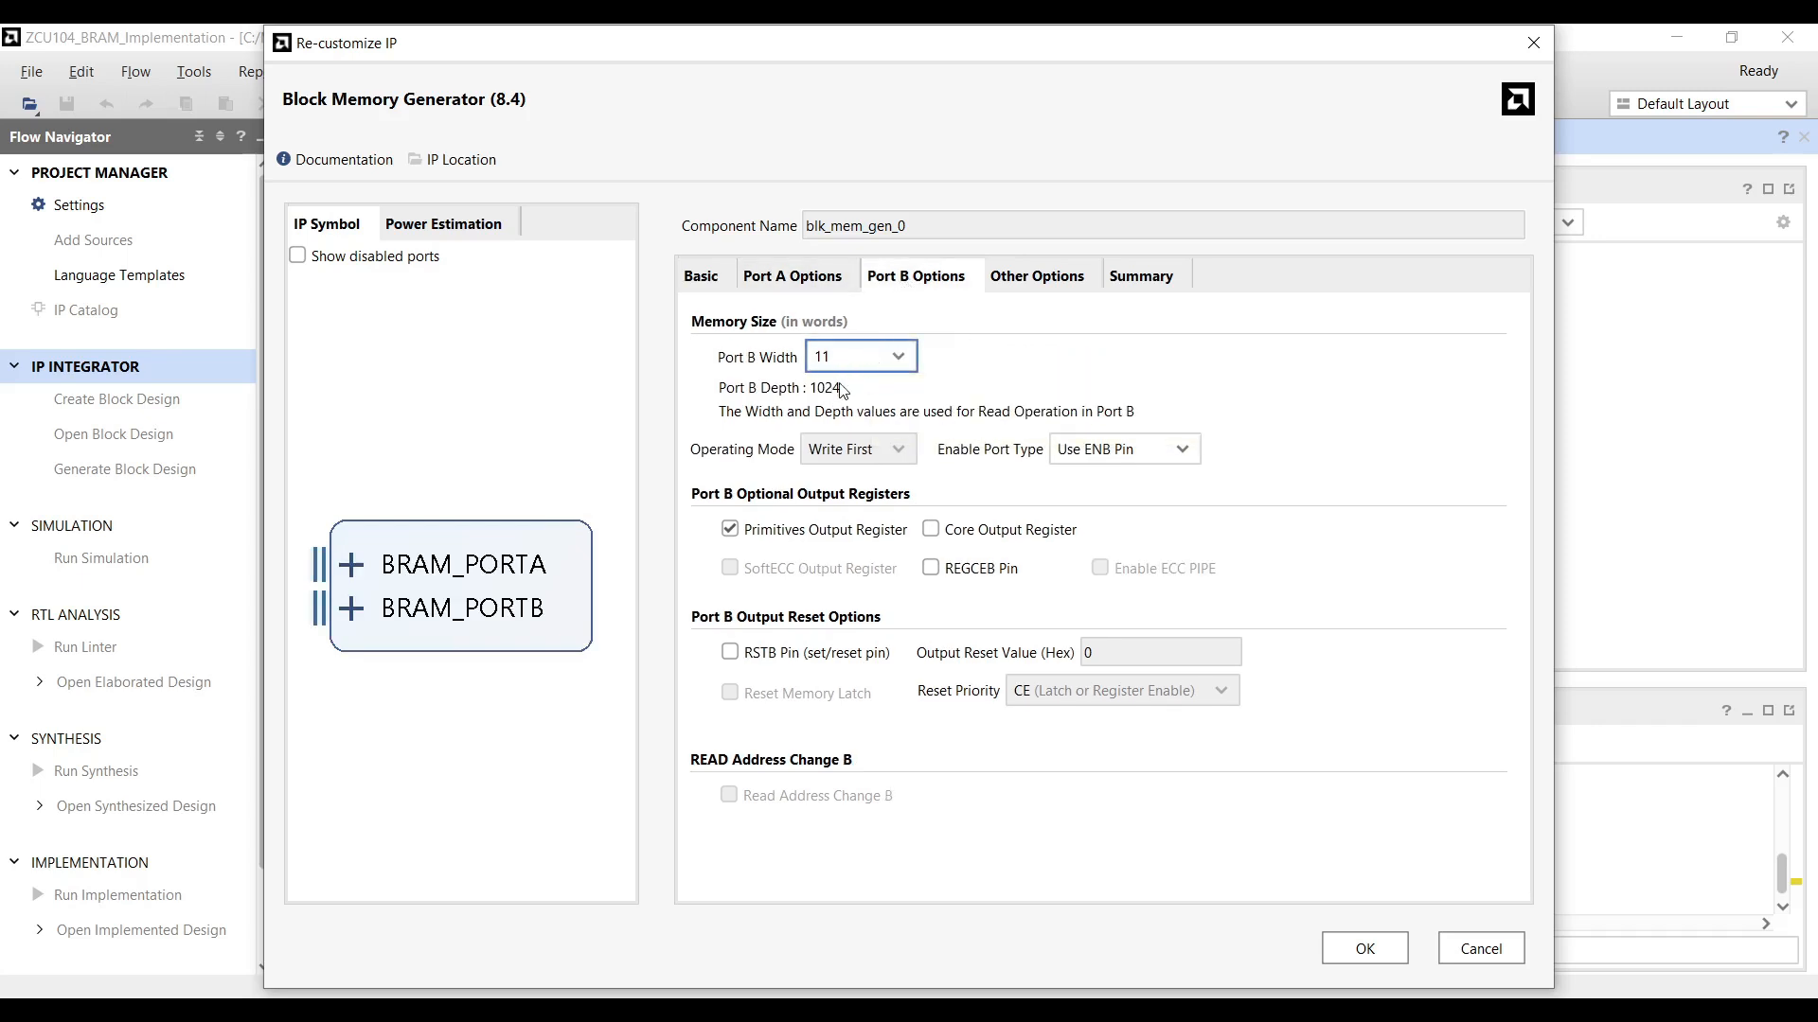
{"action": "left_click", "coordinate": [814, 282]}
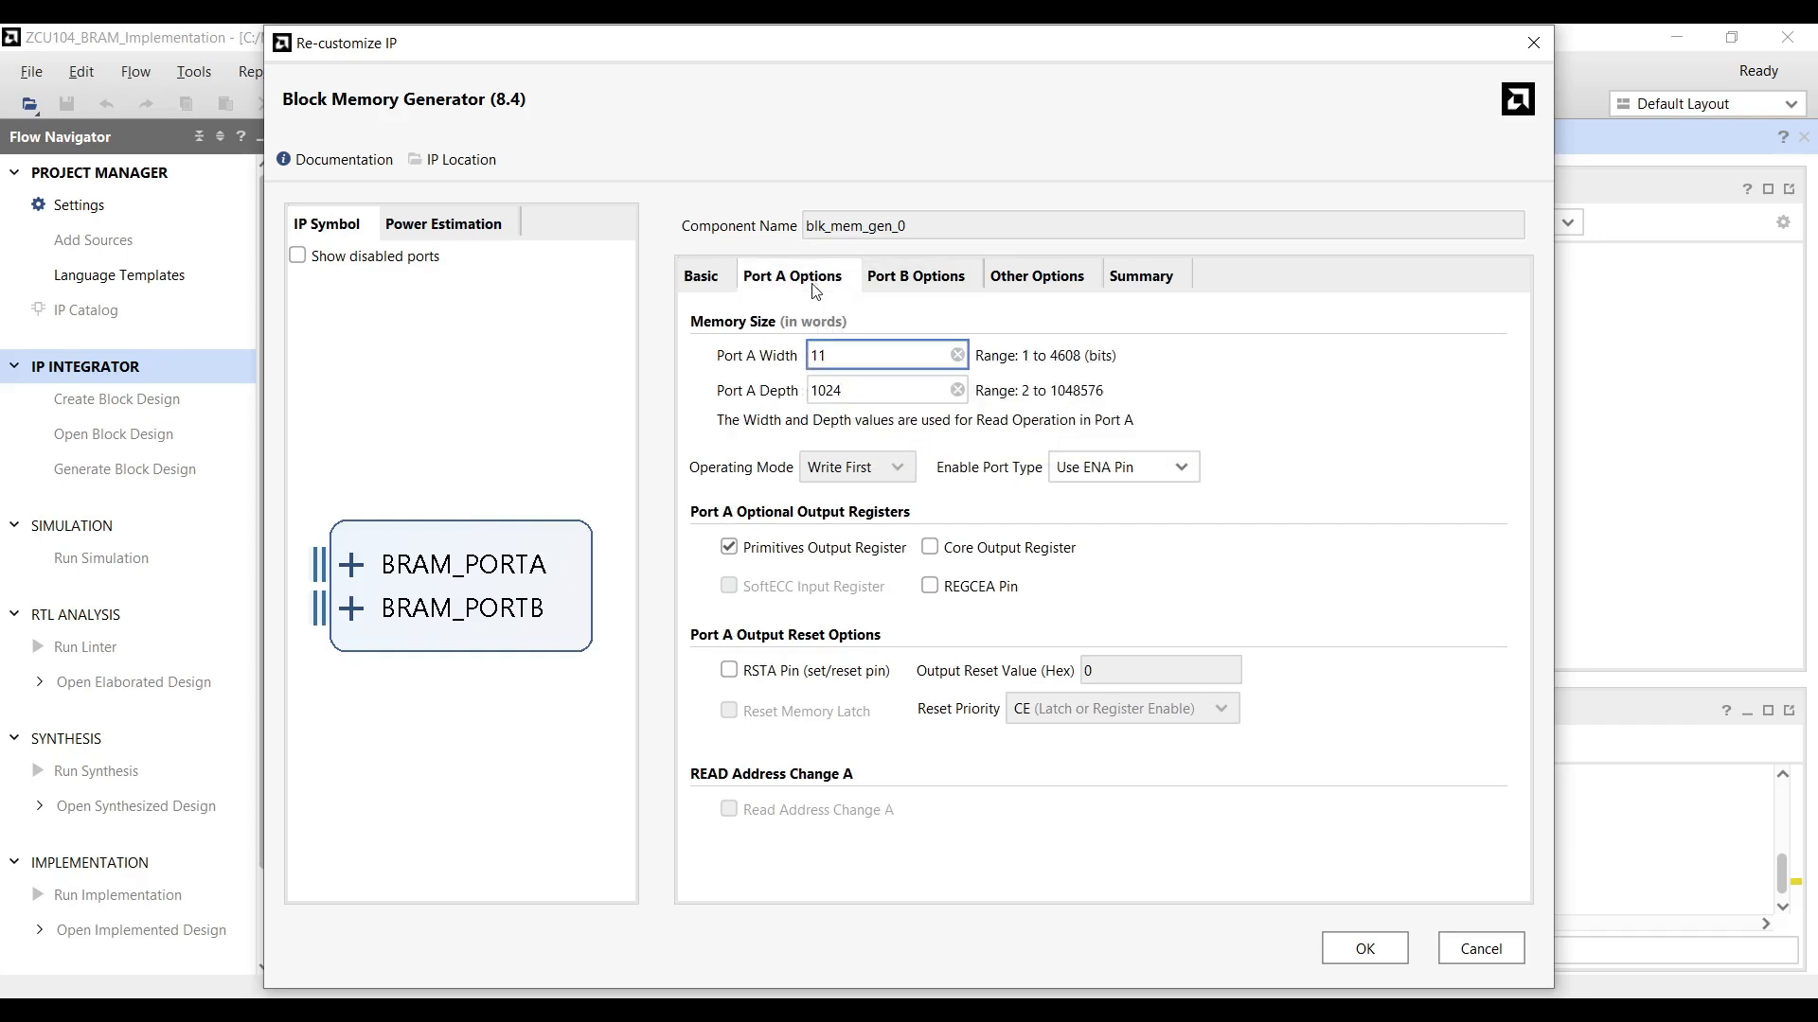
{"action": "double_click", "coordinate": [816, 355]}
Set the enable port type to Always Enabled for both Port A and Port B.
{"action": "left_click", "coordinate": [1190, 465]}
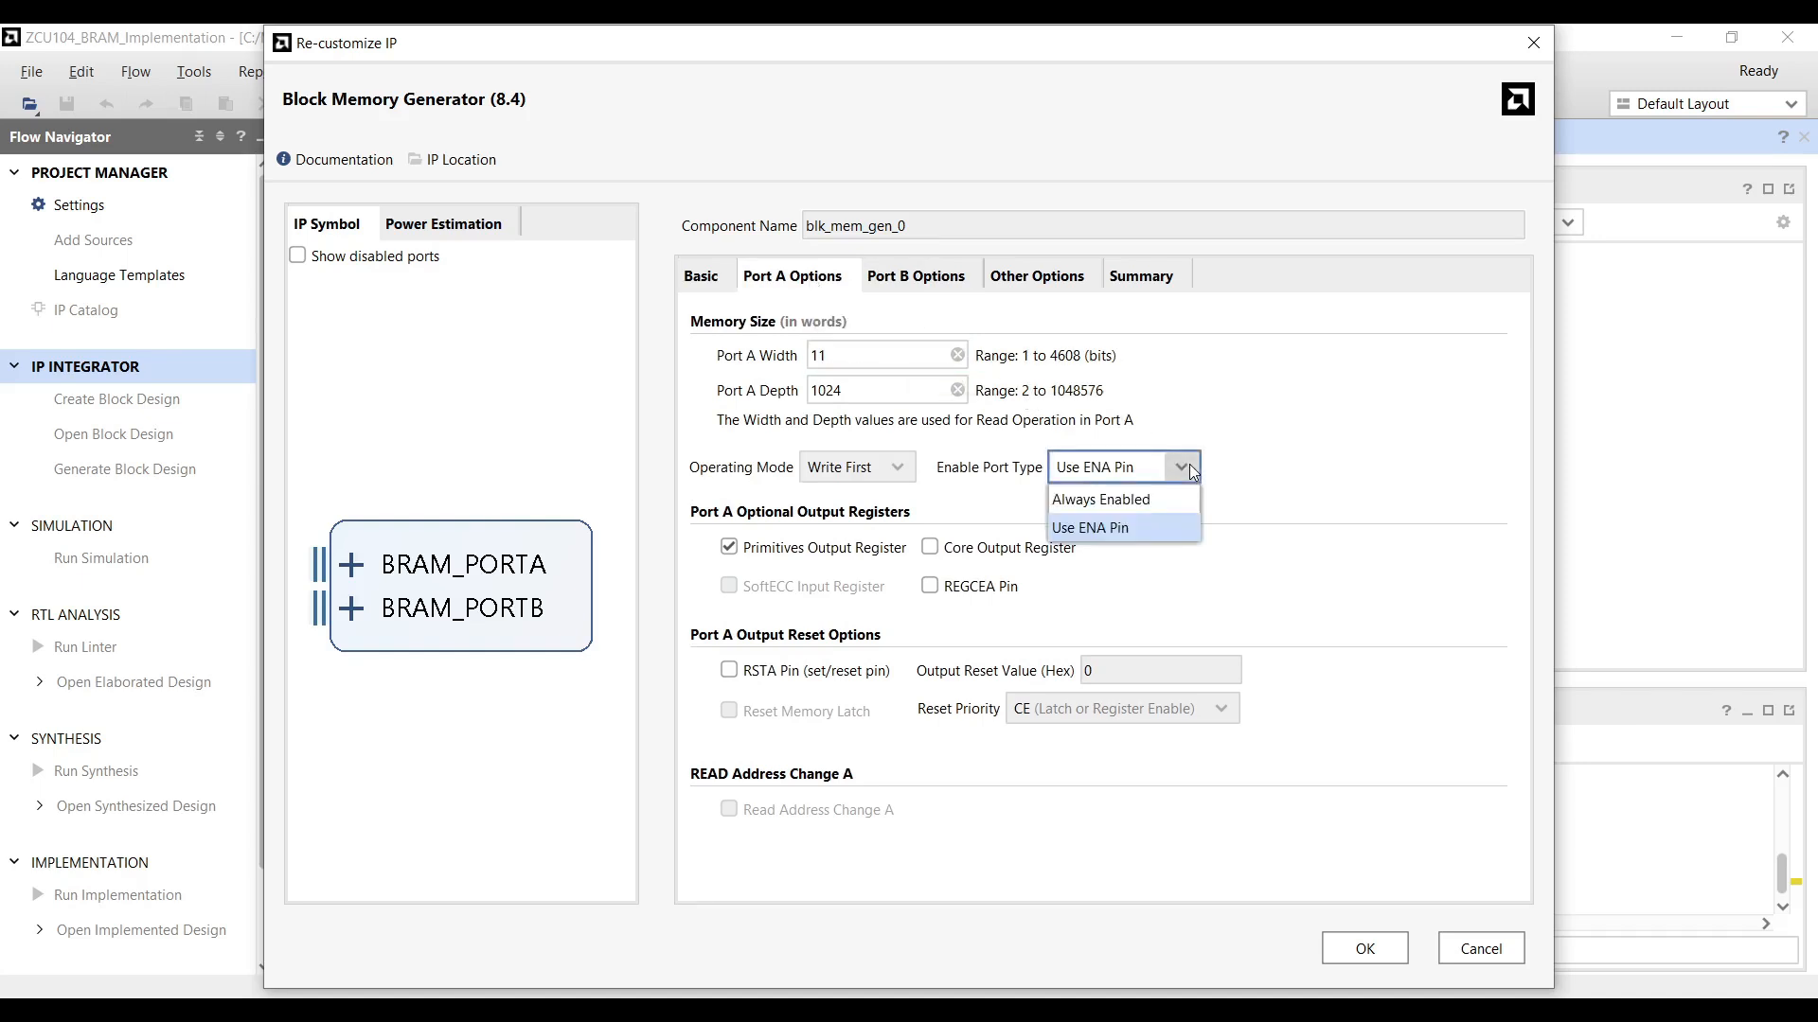
{"action": "left_click", "coordinate": [1118, 500]}
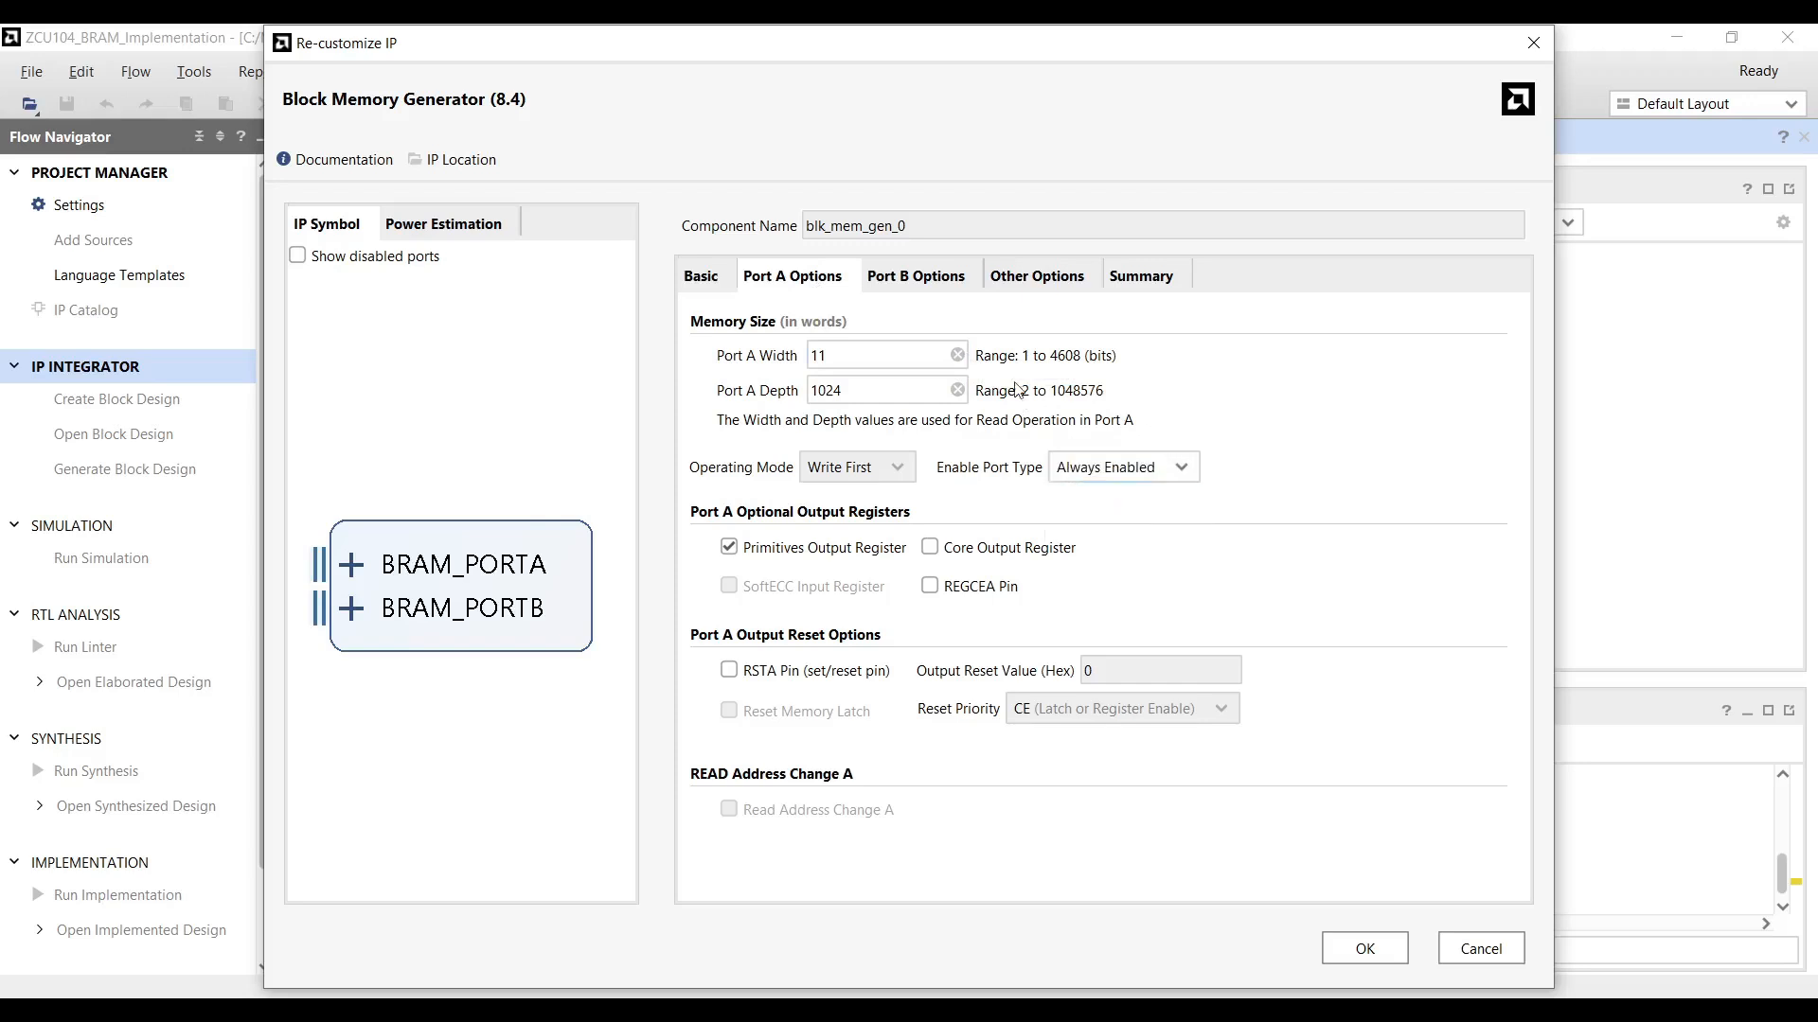
{"action": "left_click", "coordinate": [909, 284]}
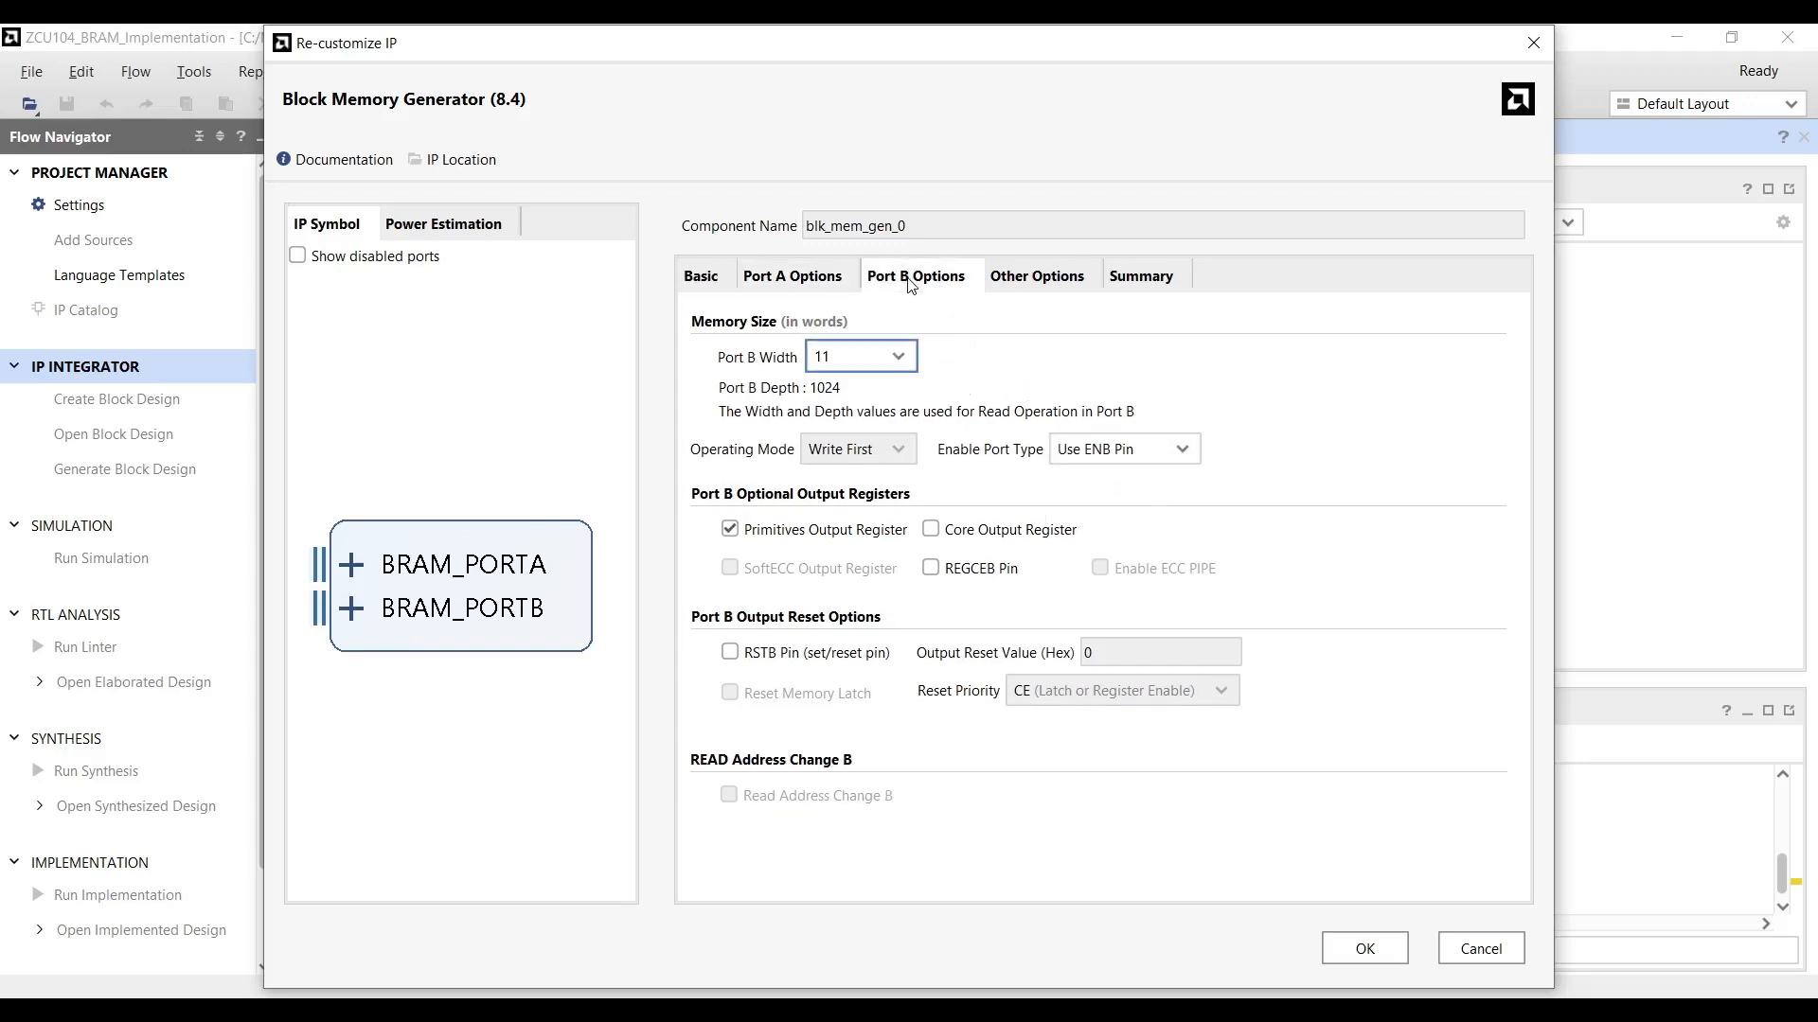
{"action": "left_click", "coordinate": [1180, 454]}
{"action": "left_click", "coordinate": [1108, 481]}
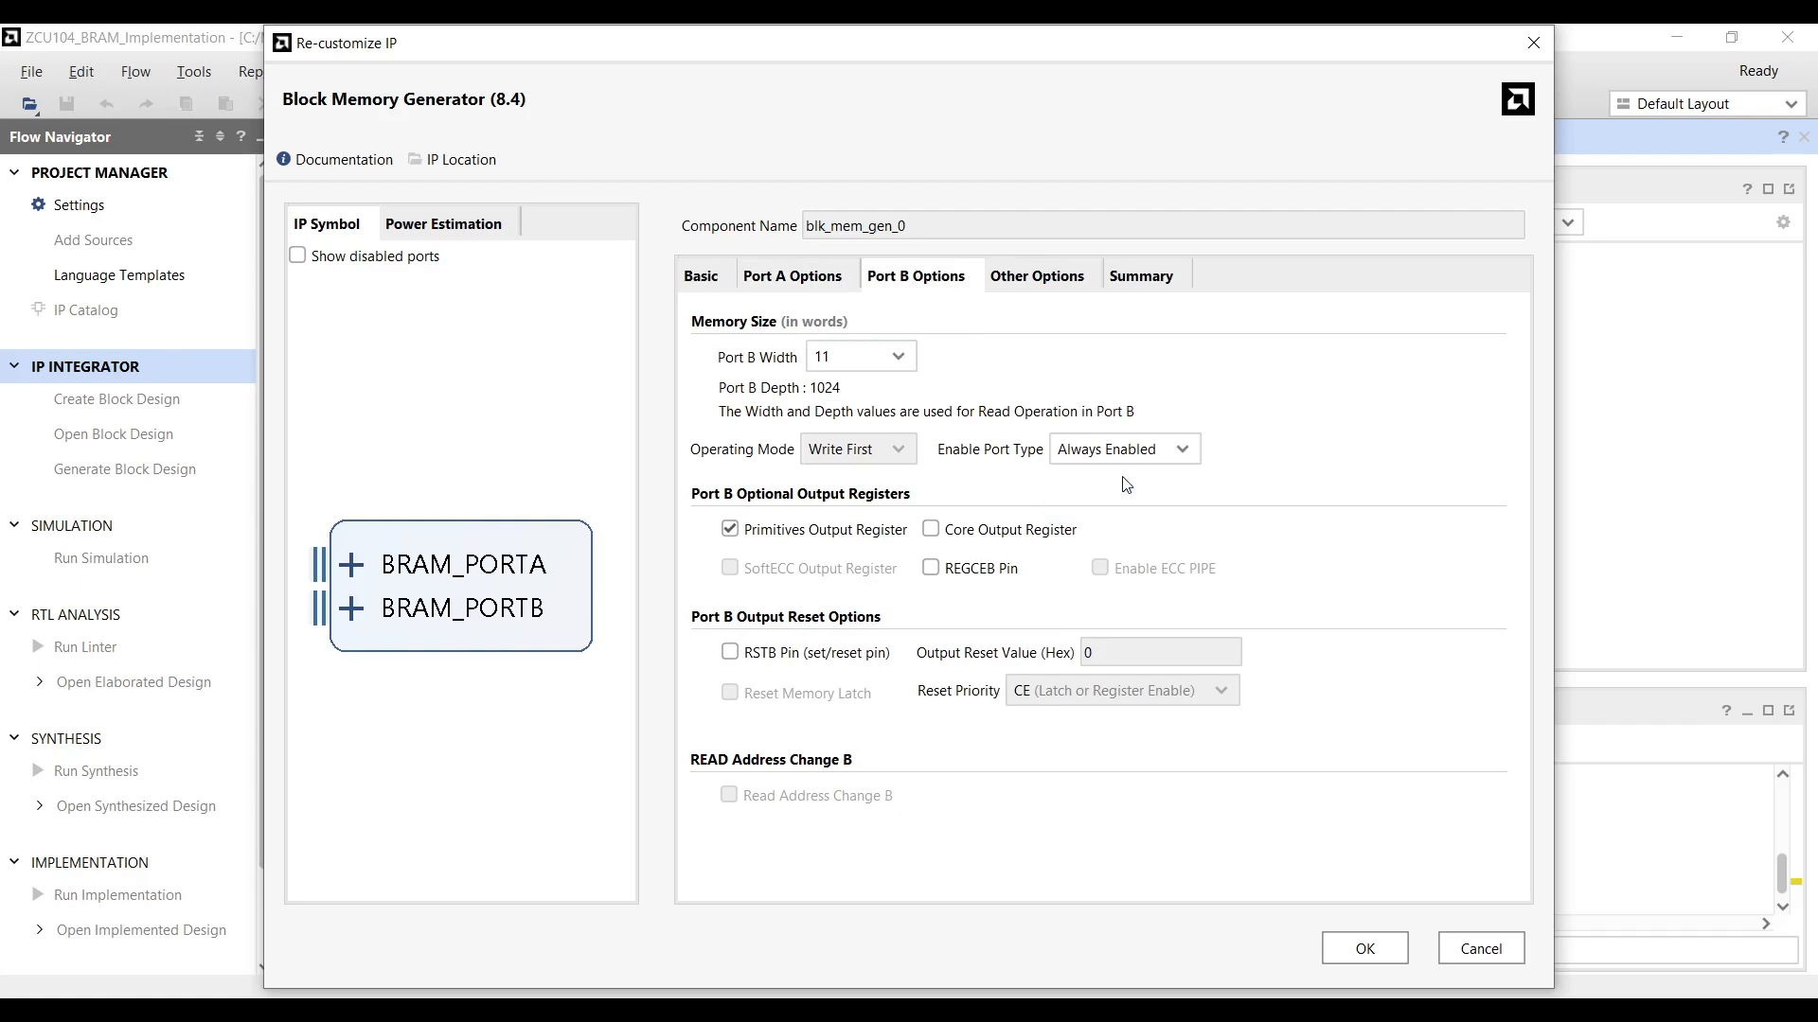
Disable the Primitives Output Register for both Port A and Port B.
{"action": "left_click", "coordinate": [812, 282]}
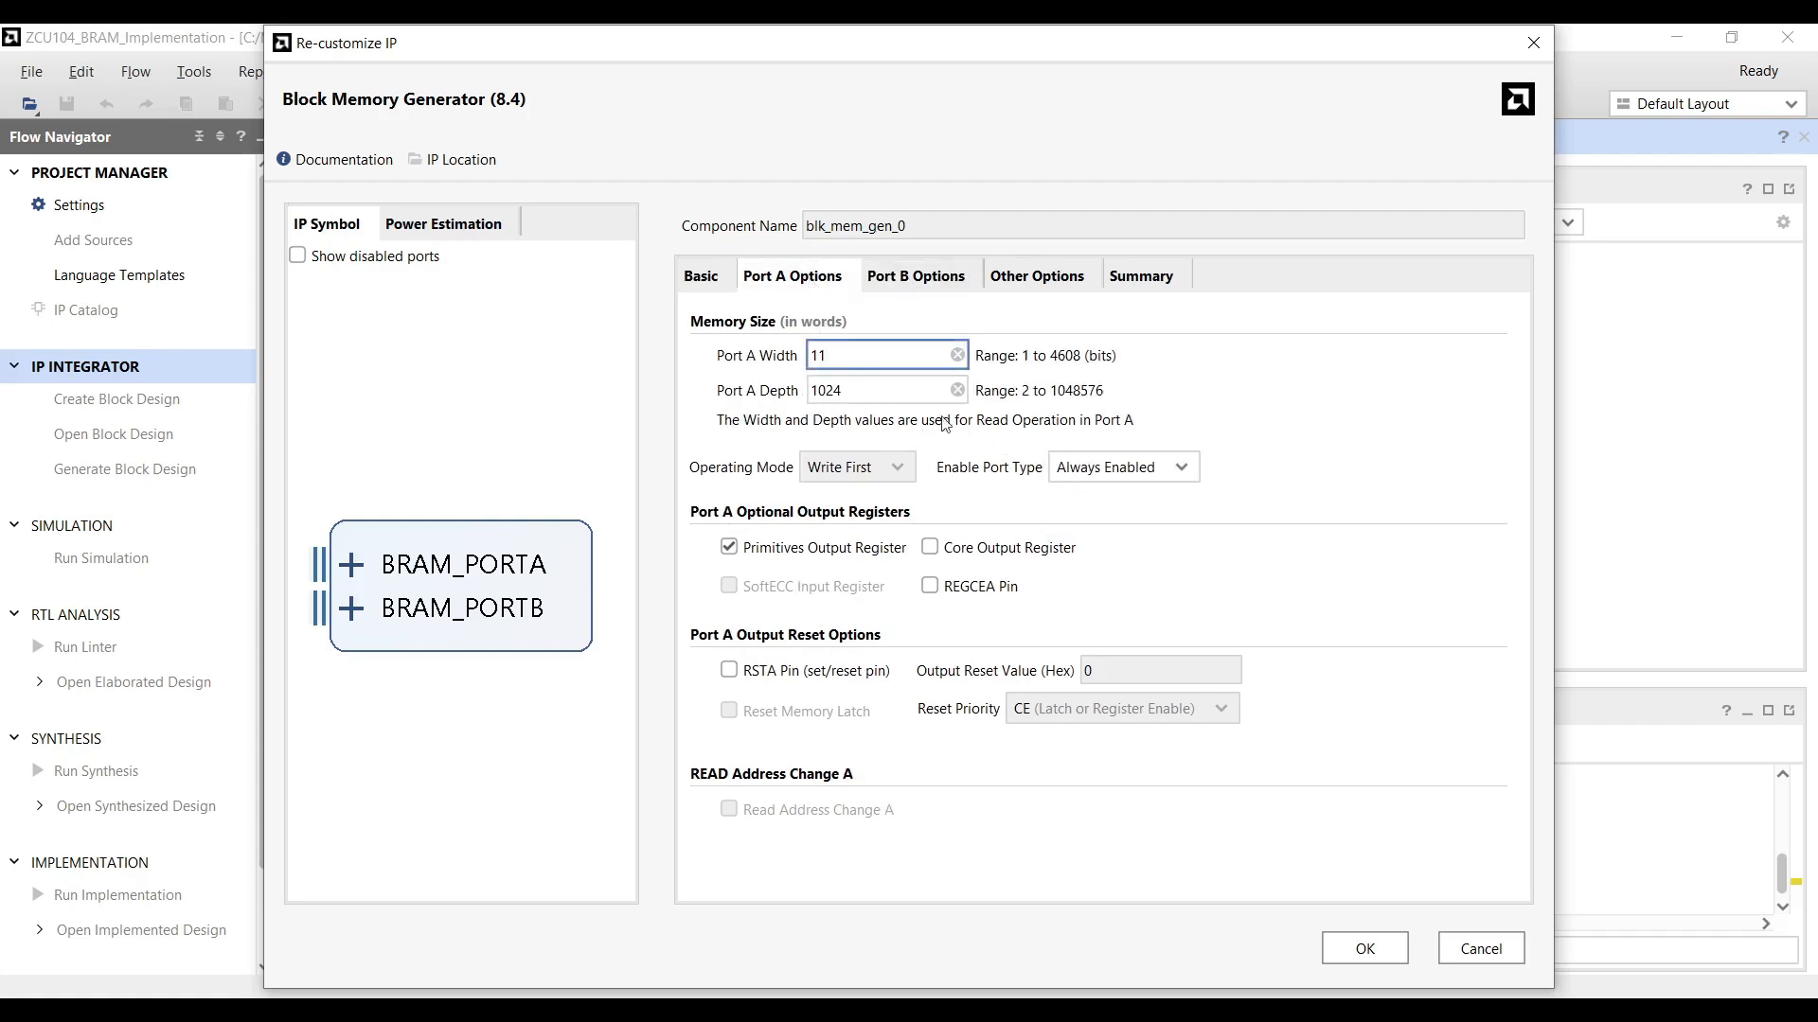
{"action": "left_click", "coordinate": [730, 549]}
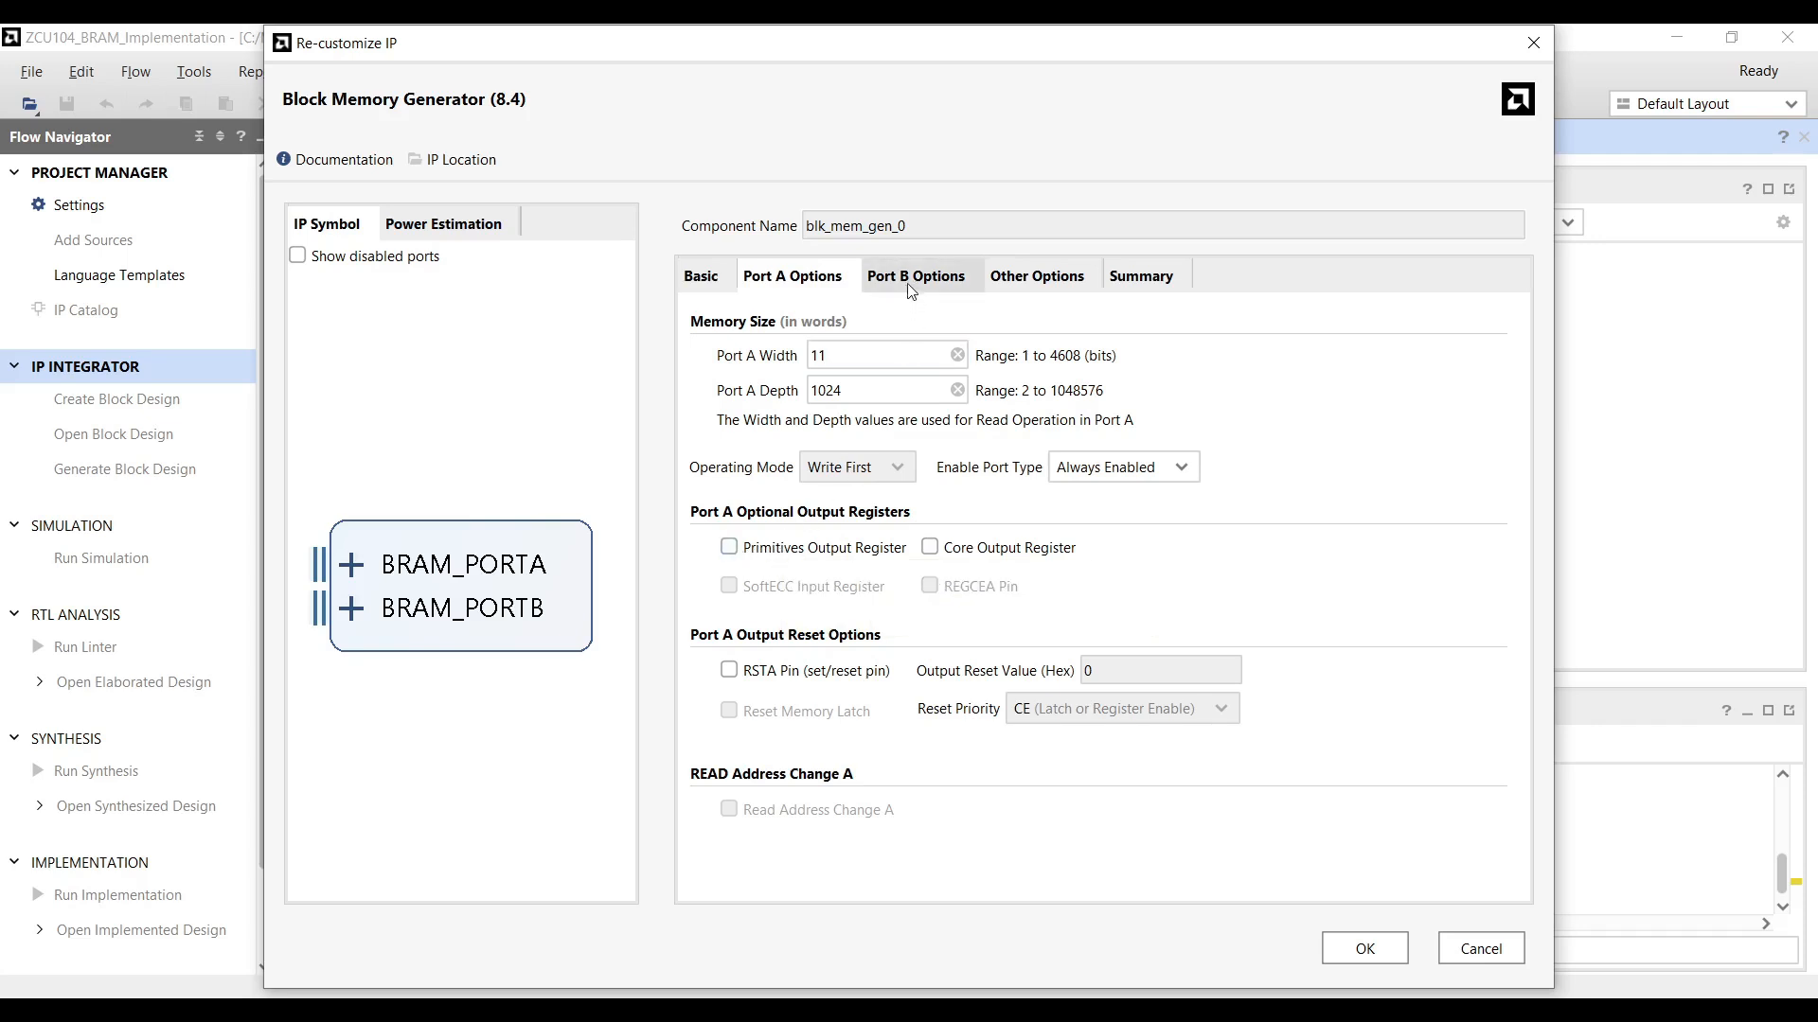
{"action": "left_click", "coordinate": [914, 284]}
{"action": "left_click", "coordinate": [732, 533]}
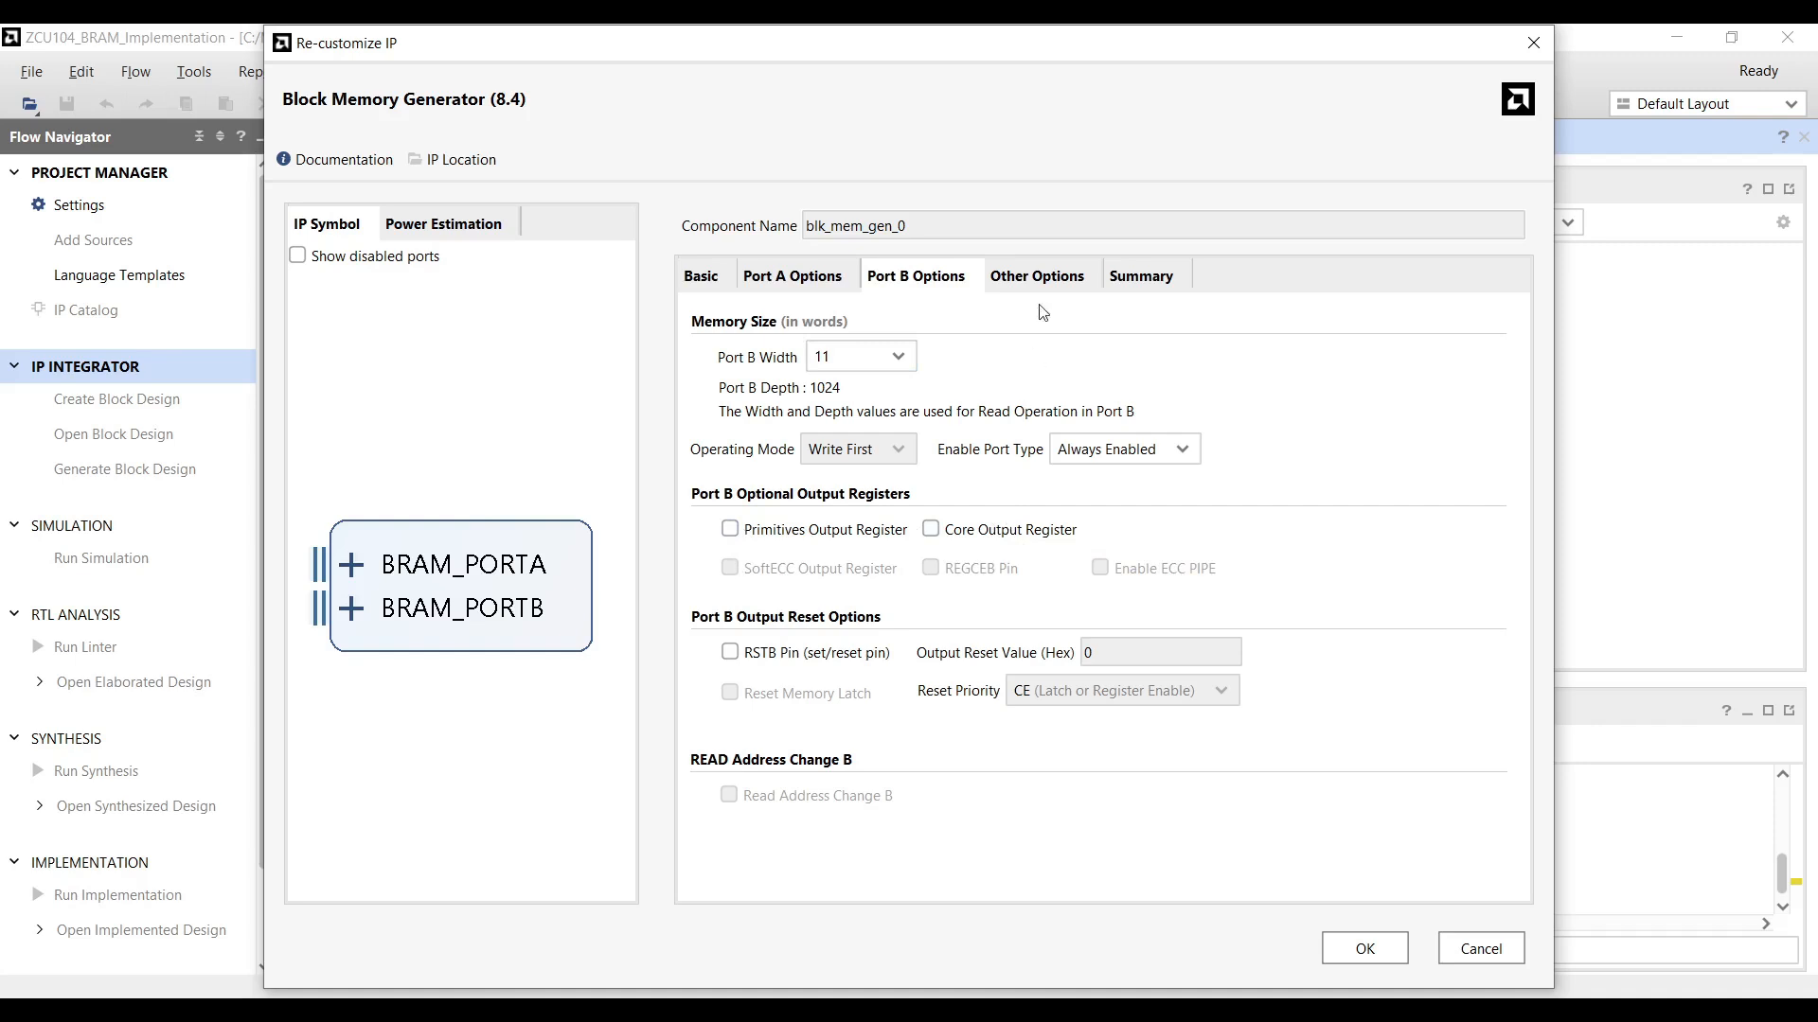
Enable loading of a memory initialization file and choose Lookup.coe from the ZCU104_BRAM_Implementation folder.
{"action": "left_click", "coordinate": [1027, 279]}
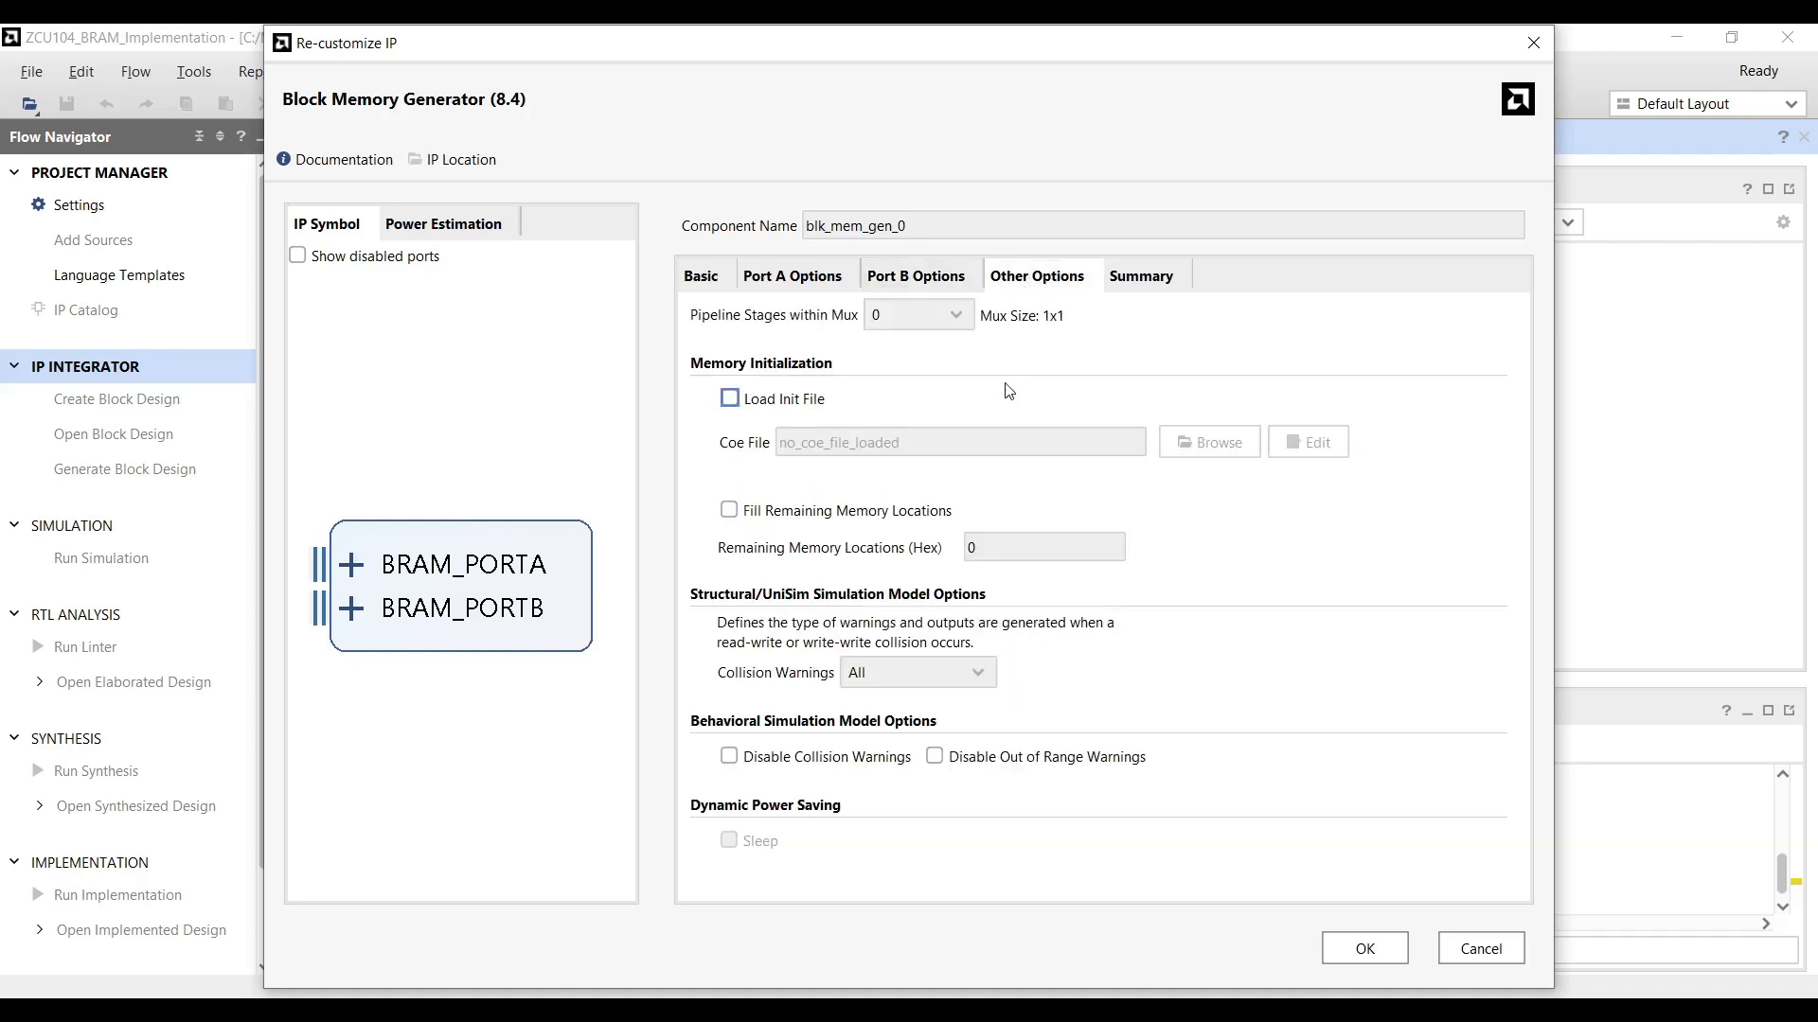
{"action": "left_click", "coordinate": [732, 401]}
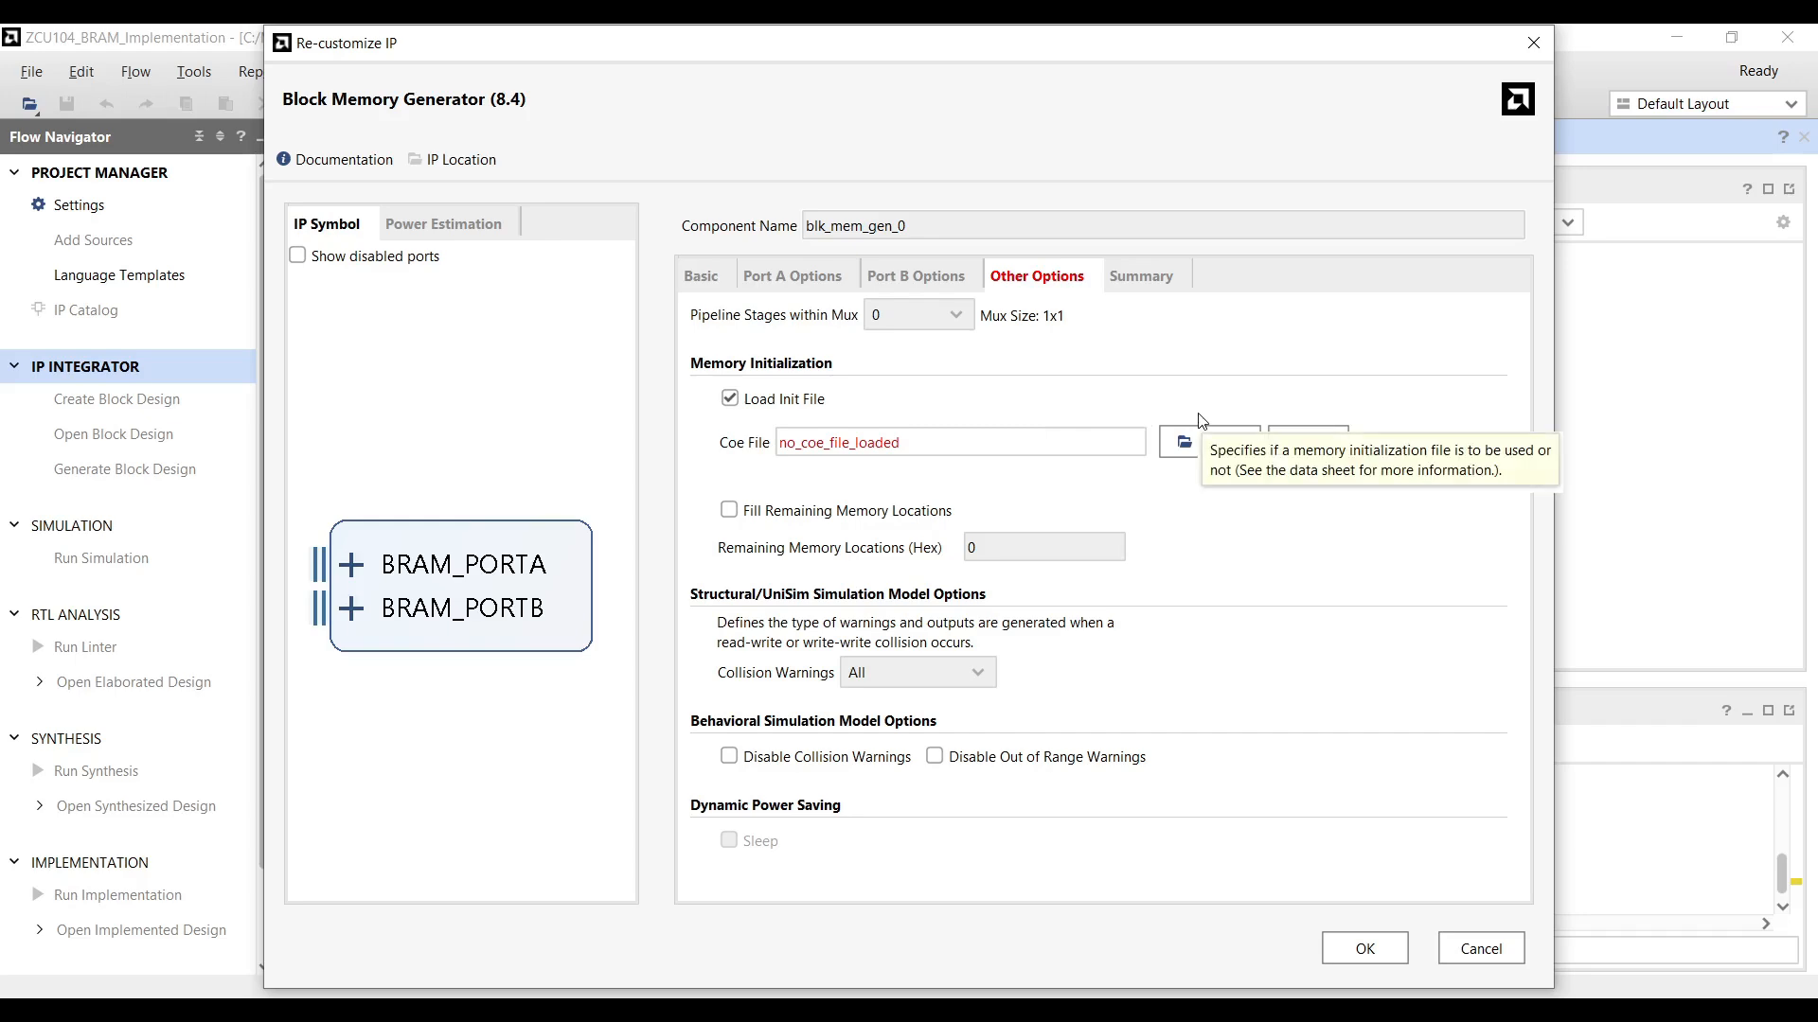
{"action": "left_click", "coordinate": [1190, 453]}
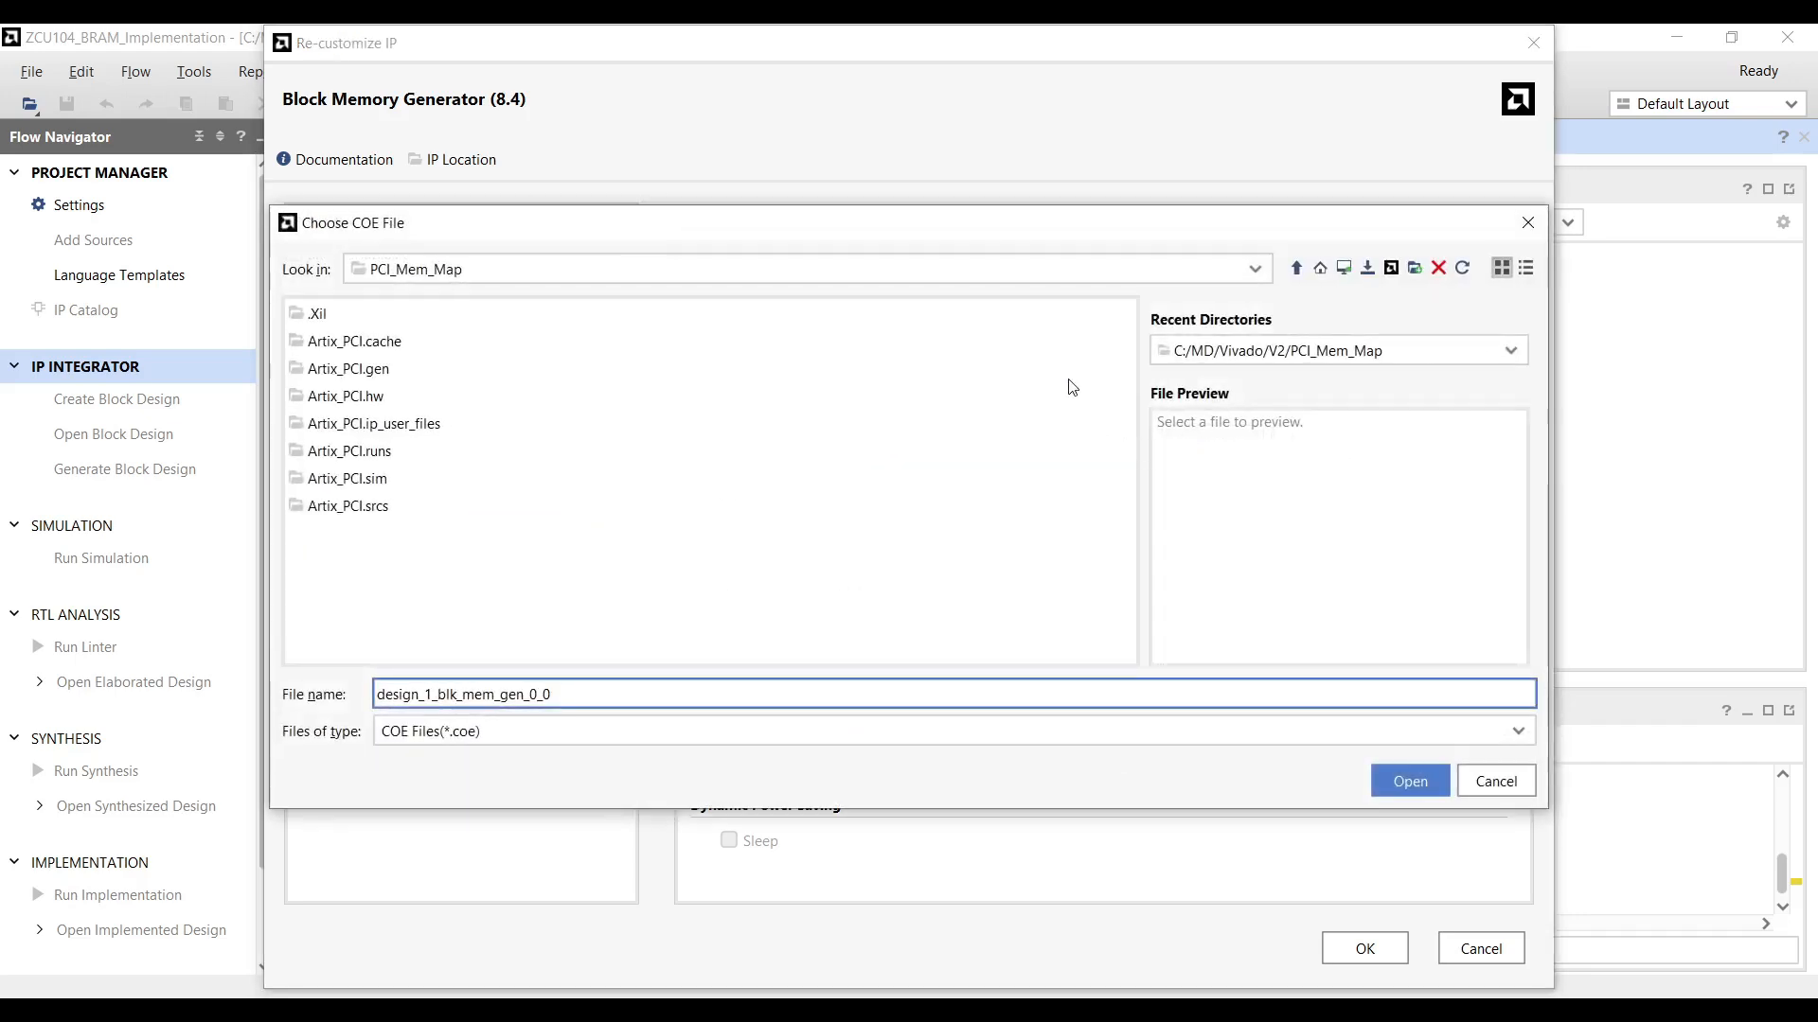
{"action": "left_click", "coordinate": [1297, 269]}
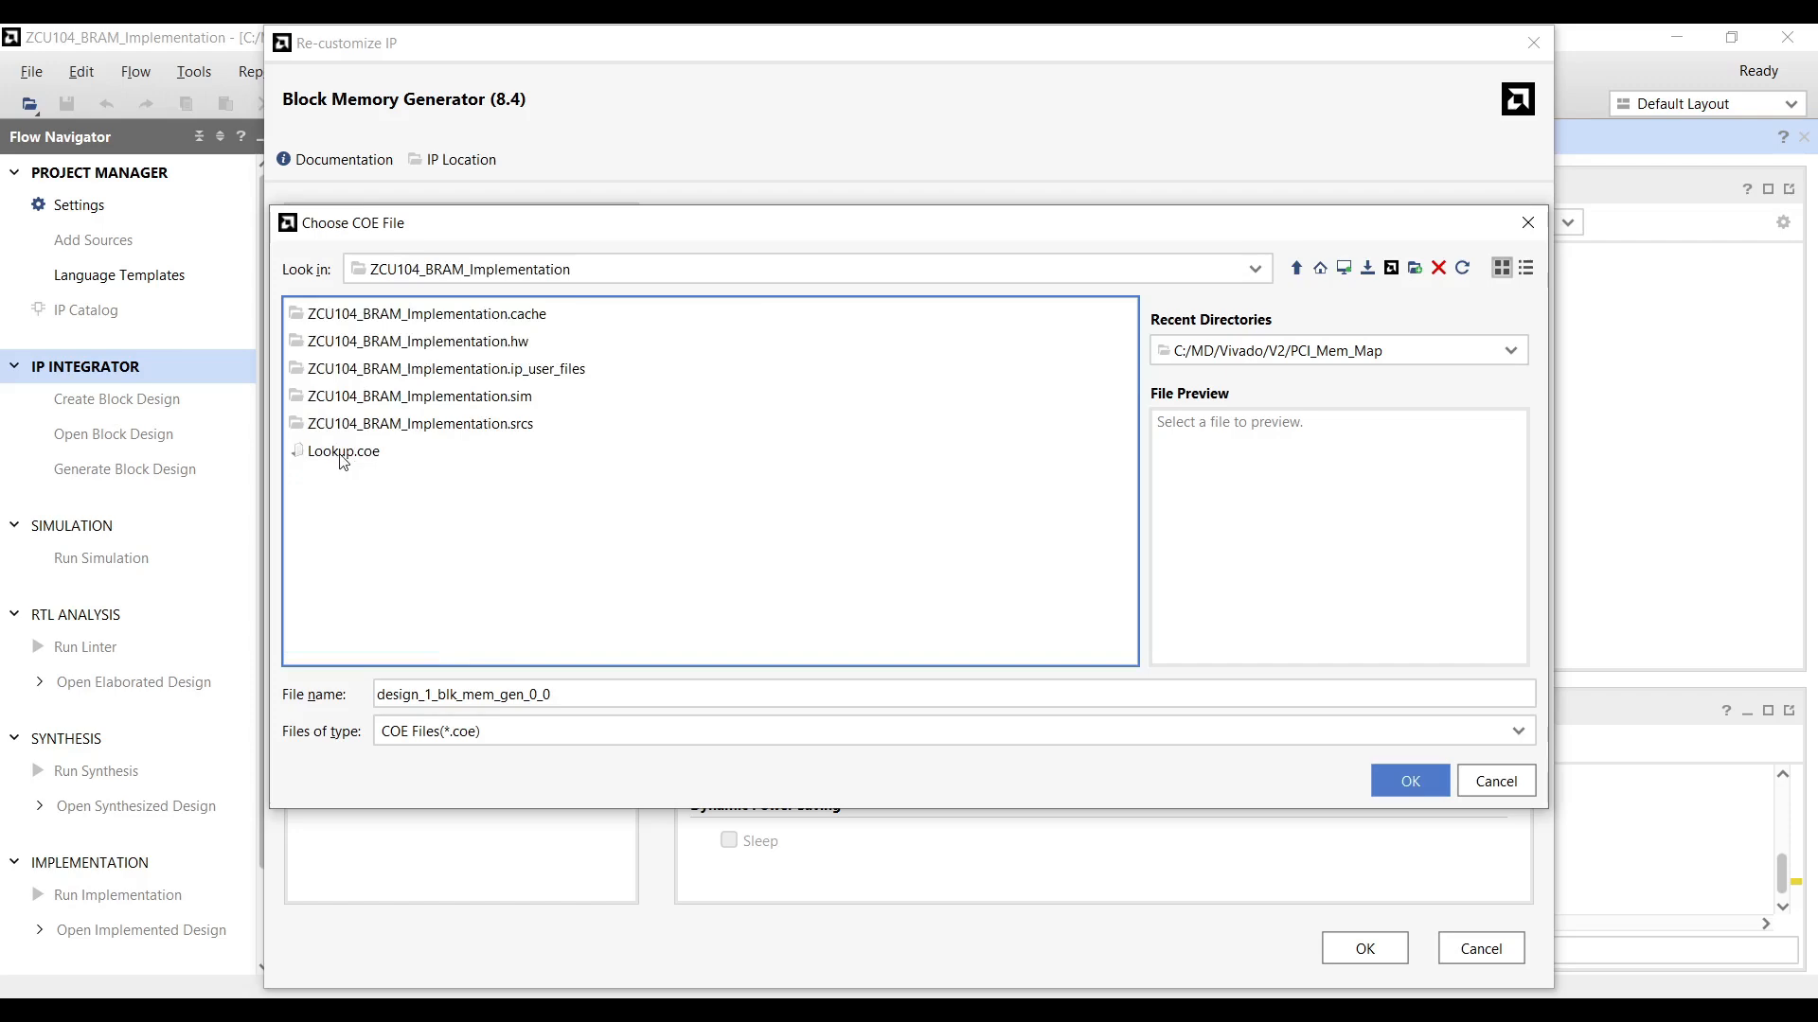
{"action": "left_click", "coordinate": [343, 453]}
{"action": "left_click", "coordinate": [1410, 780]}
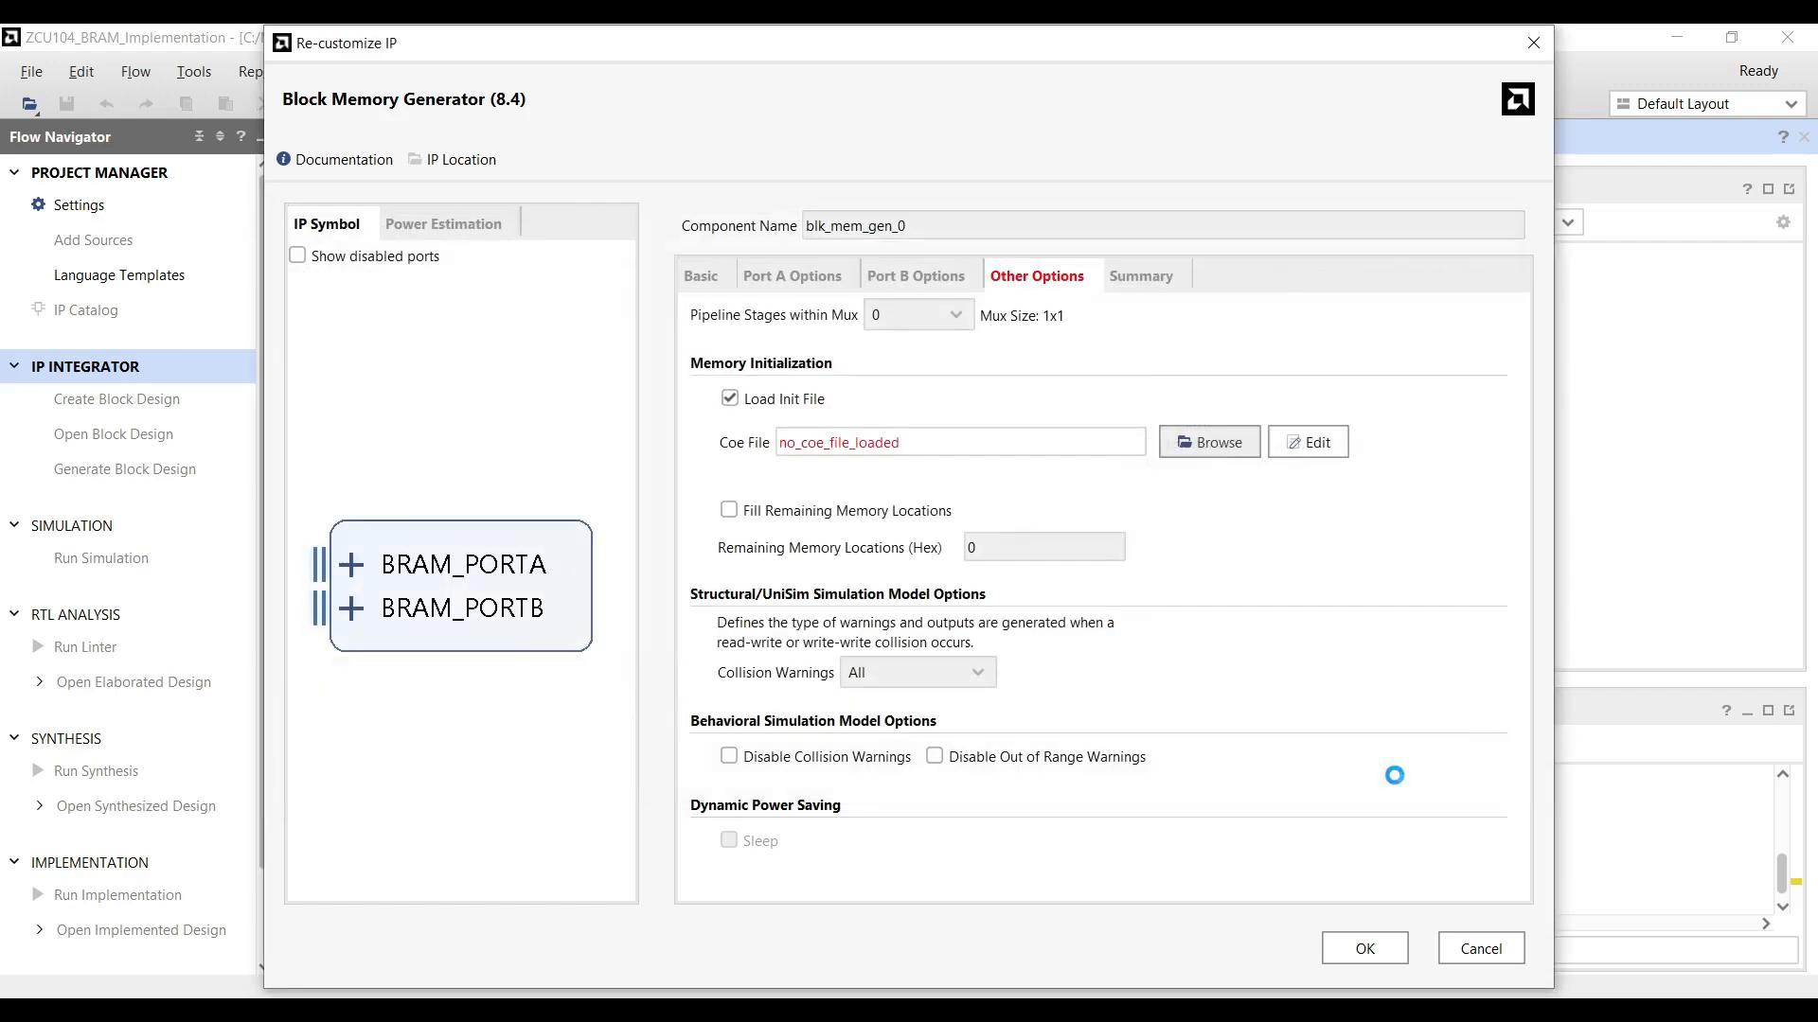
Validate and save the Lookup.coe contents in the COE editor, and apply the Block Memory Generator customization.
{"action": "left_click", "coordinate": [1305, 447]}
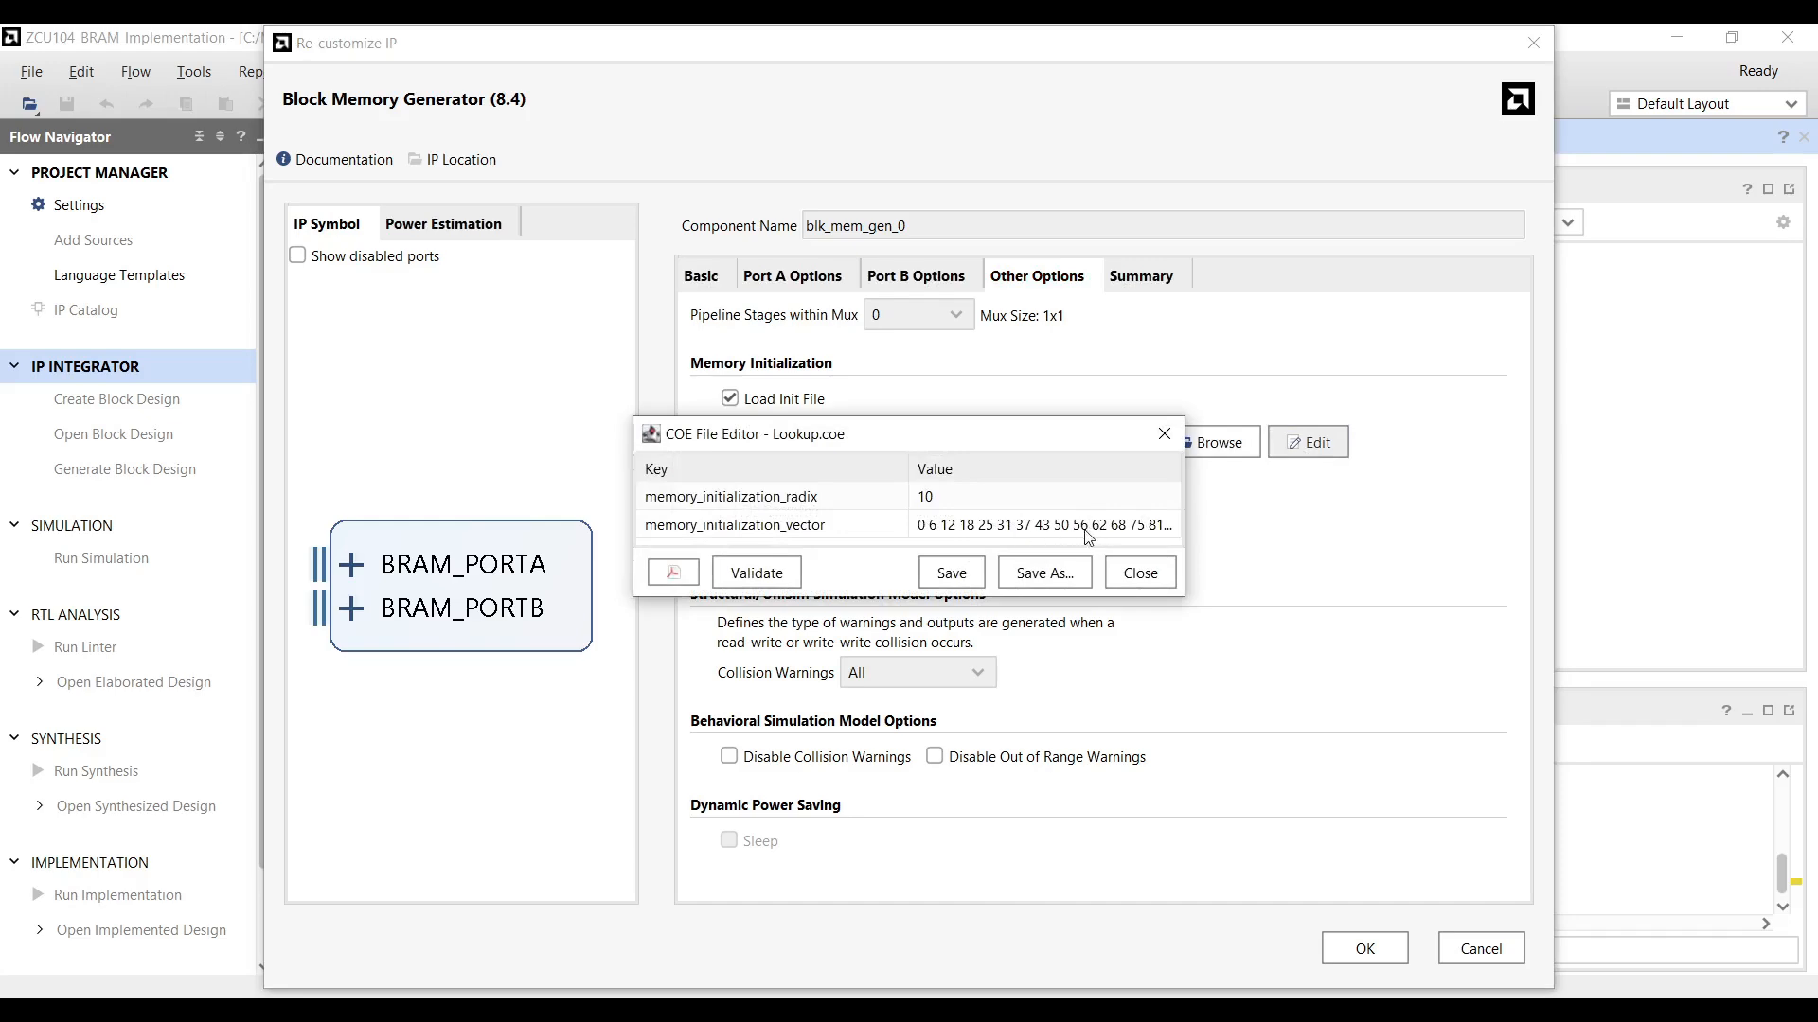
{"action": "left_click", "coordinate": [769, 579]}
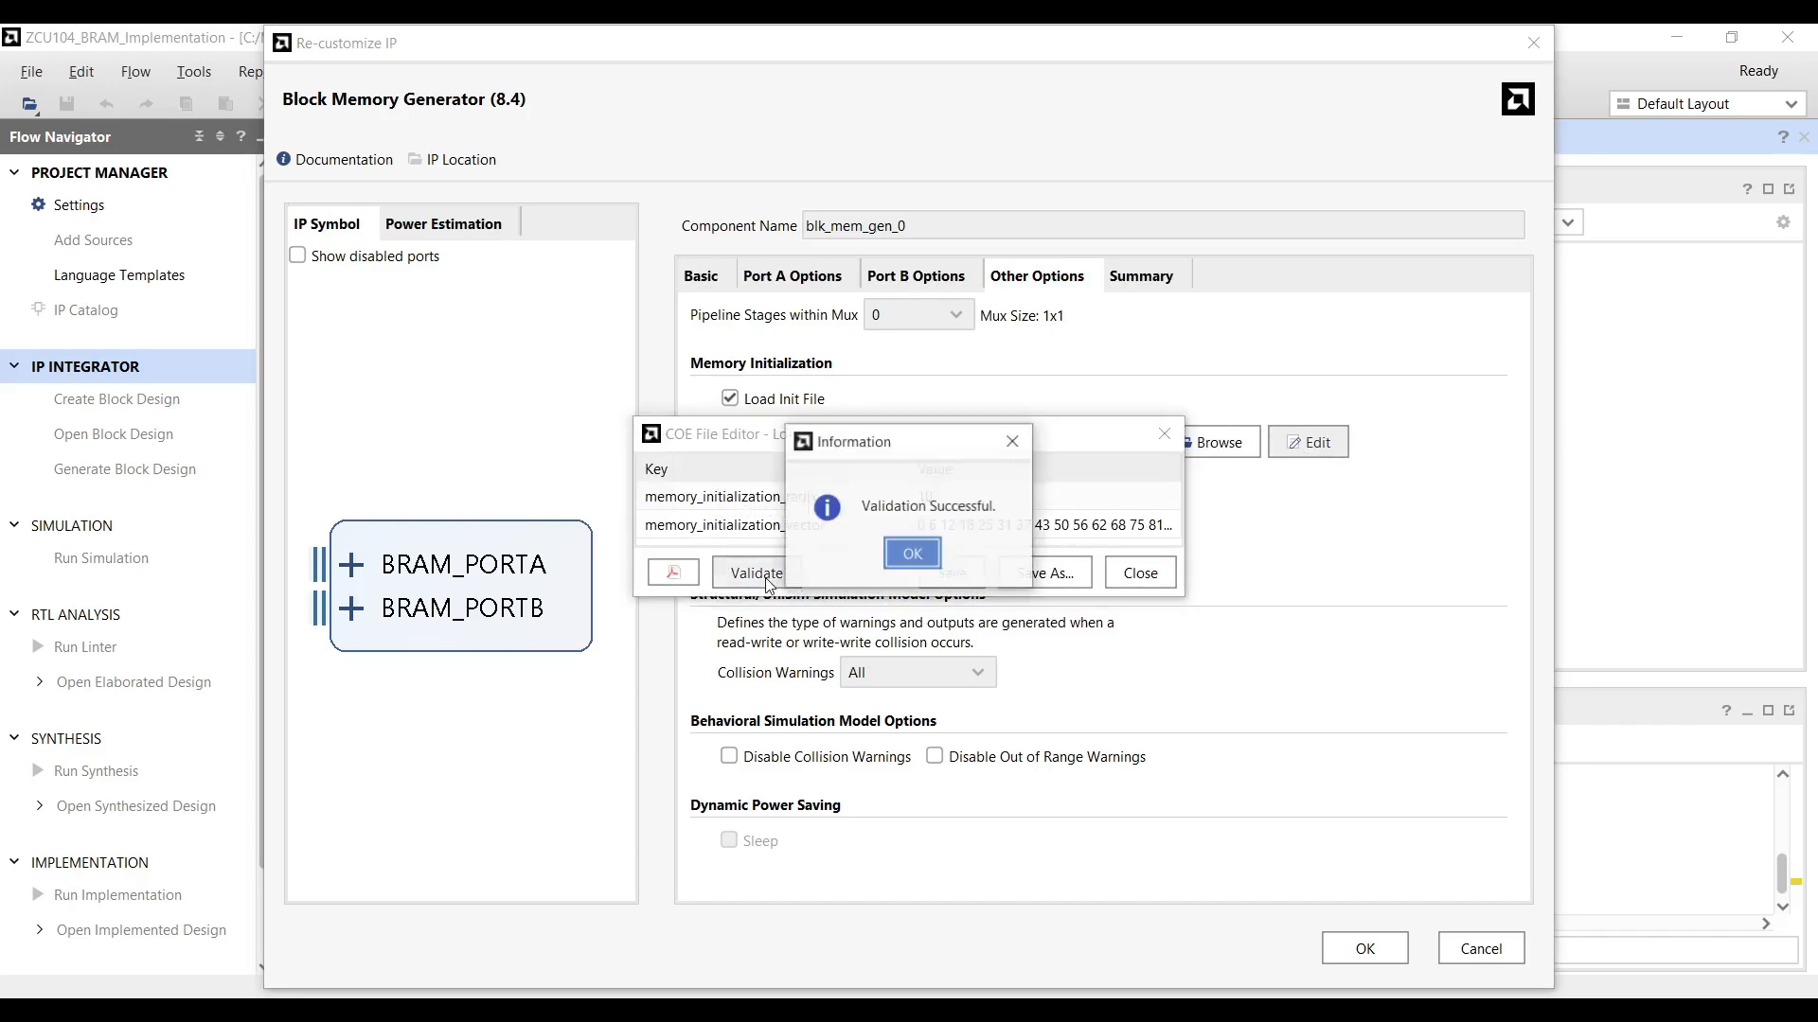
{"action": "left_click", "coordinate": [913, 554]}
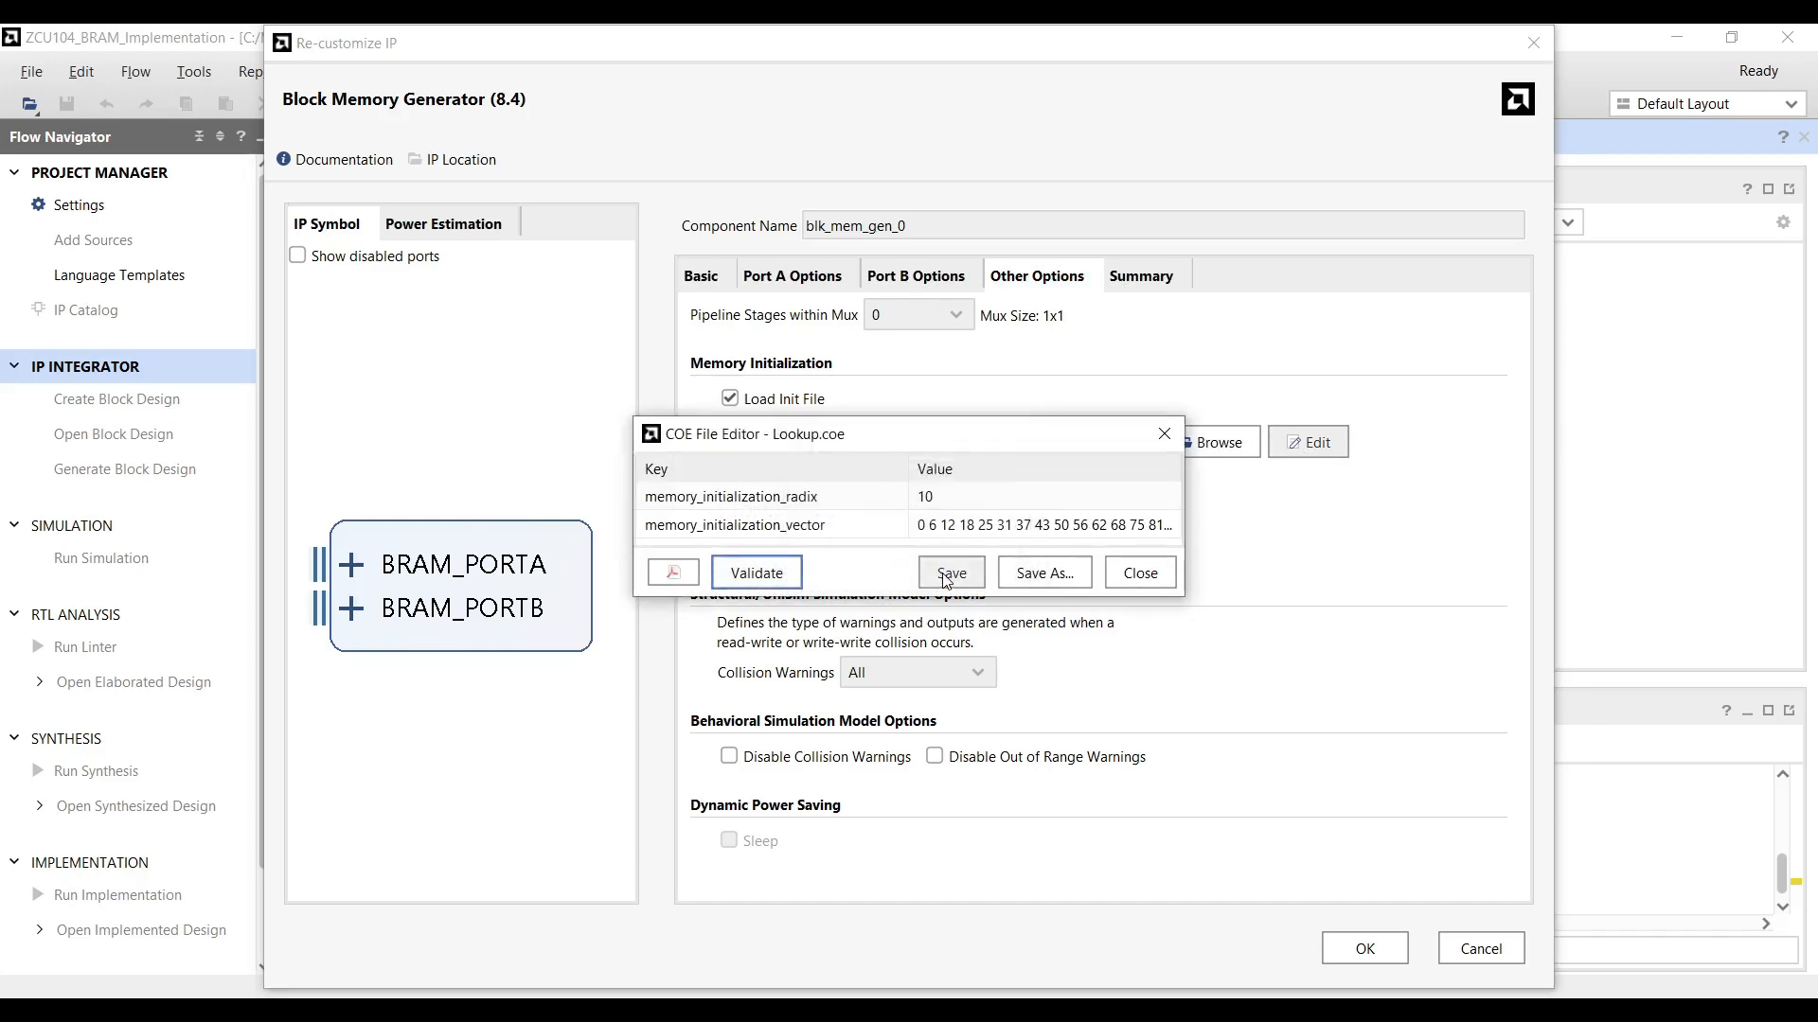
{"action": "left_click", "coordinate": [945, 573]}
{"action": "left_click", "coordinate": [1367, 947]}
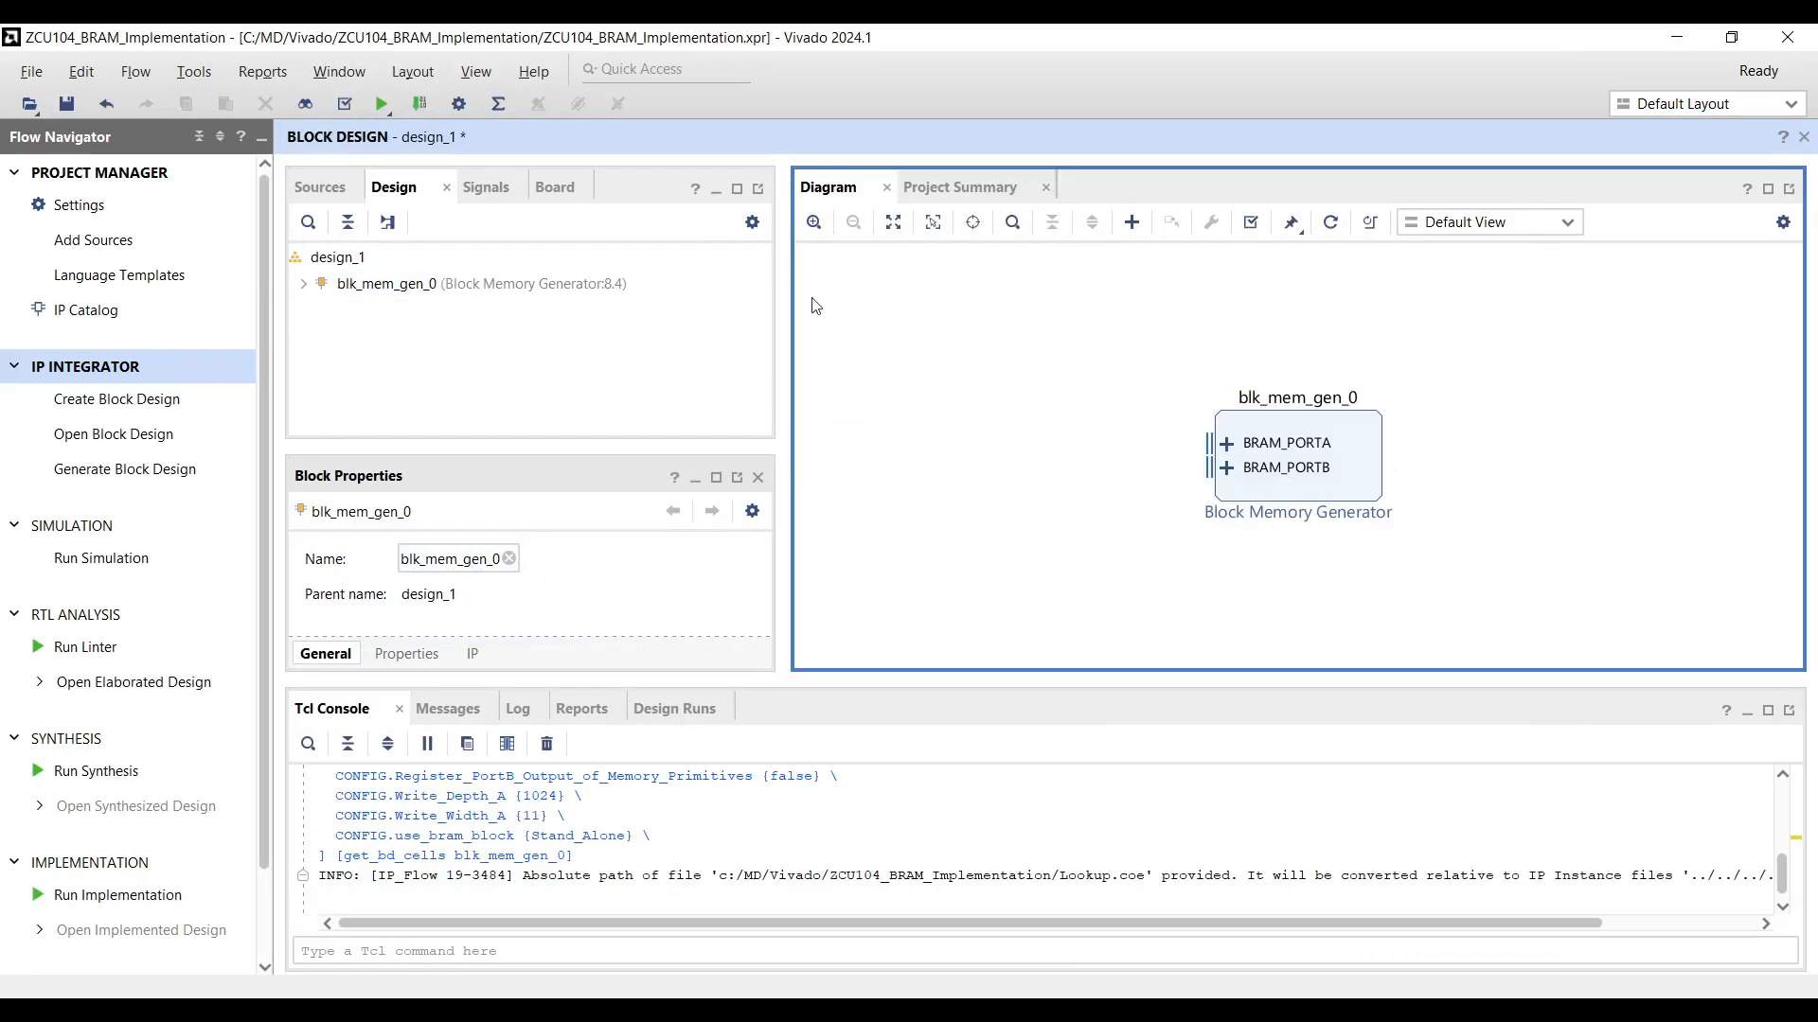
Add the board's 300 MHz Programmable Differential Clock to the block design through a Clocking Wizard.
{"action": "left_click", "coordinate": [338, 74]}
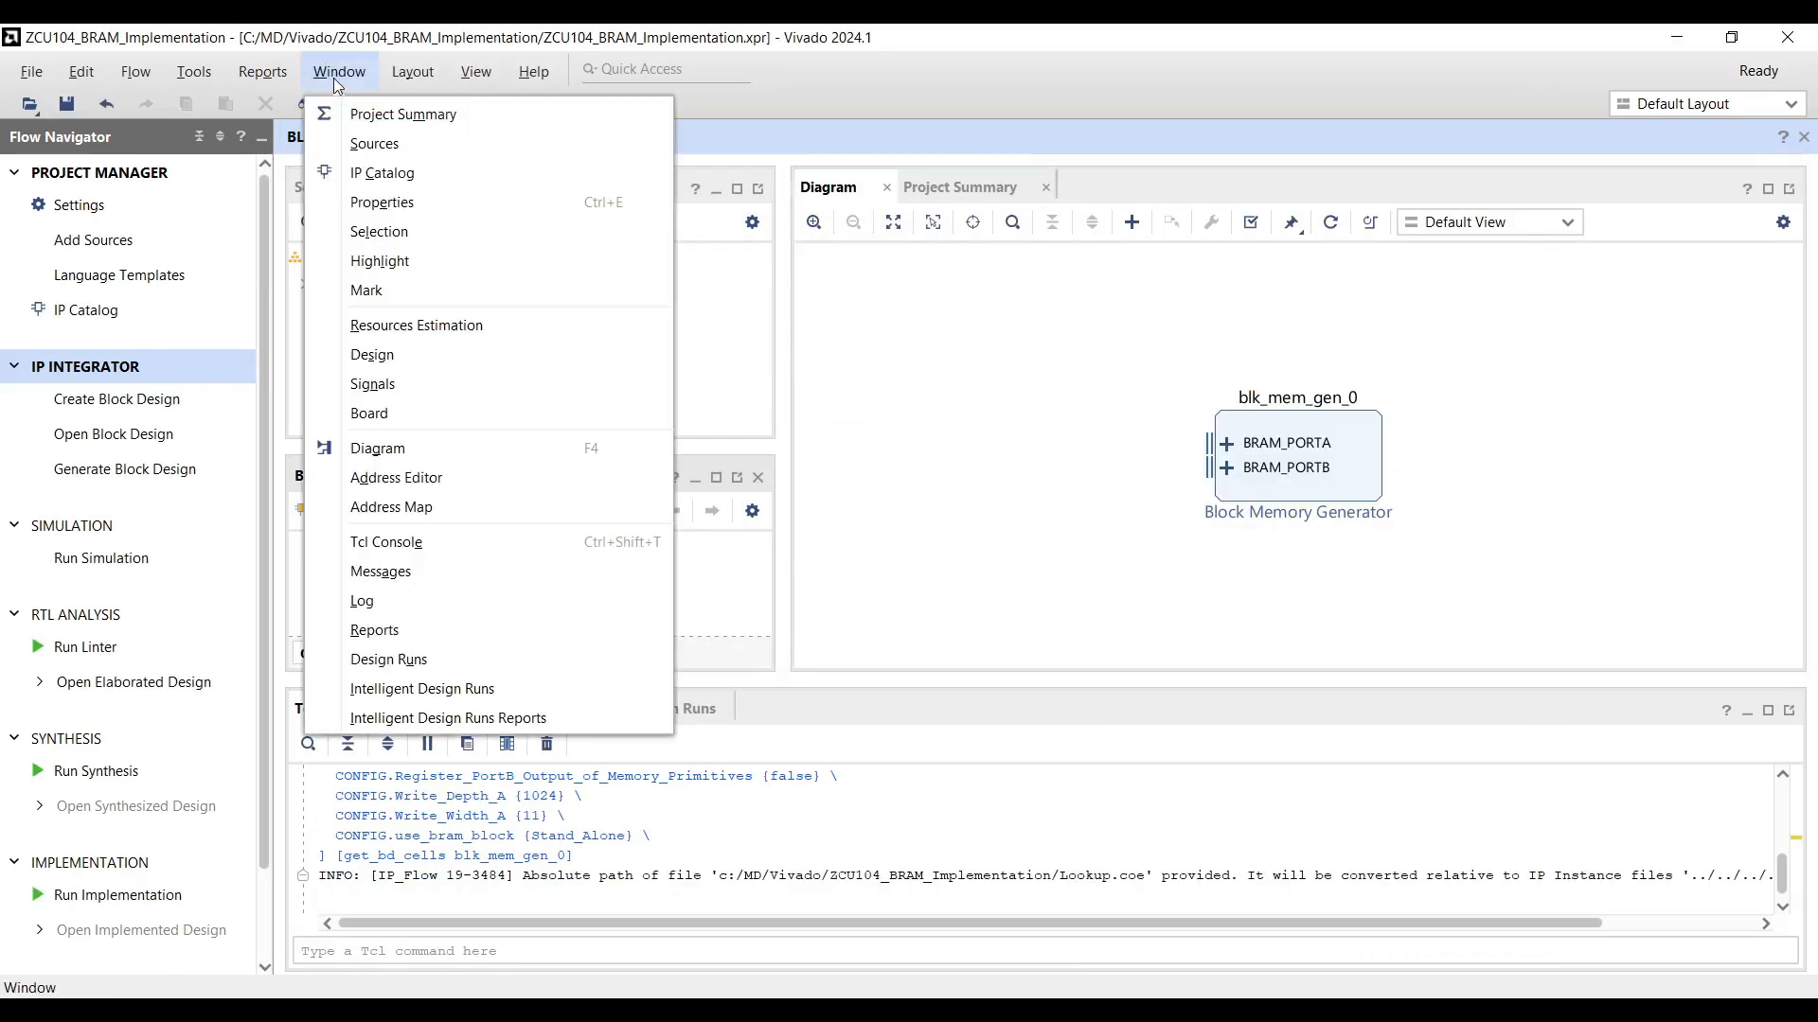
{"action": "left_click", "coordinate": [372, 415]}
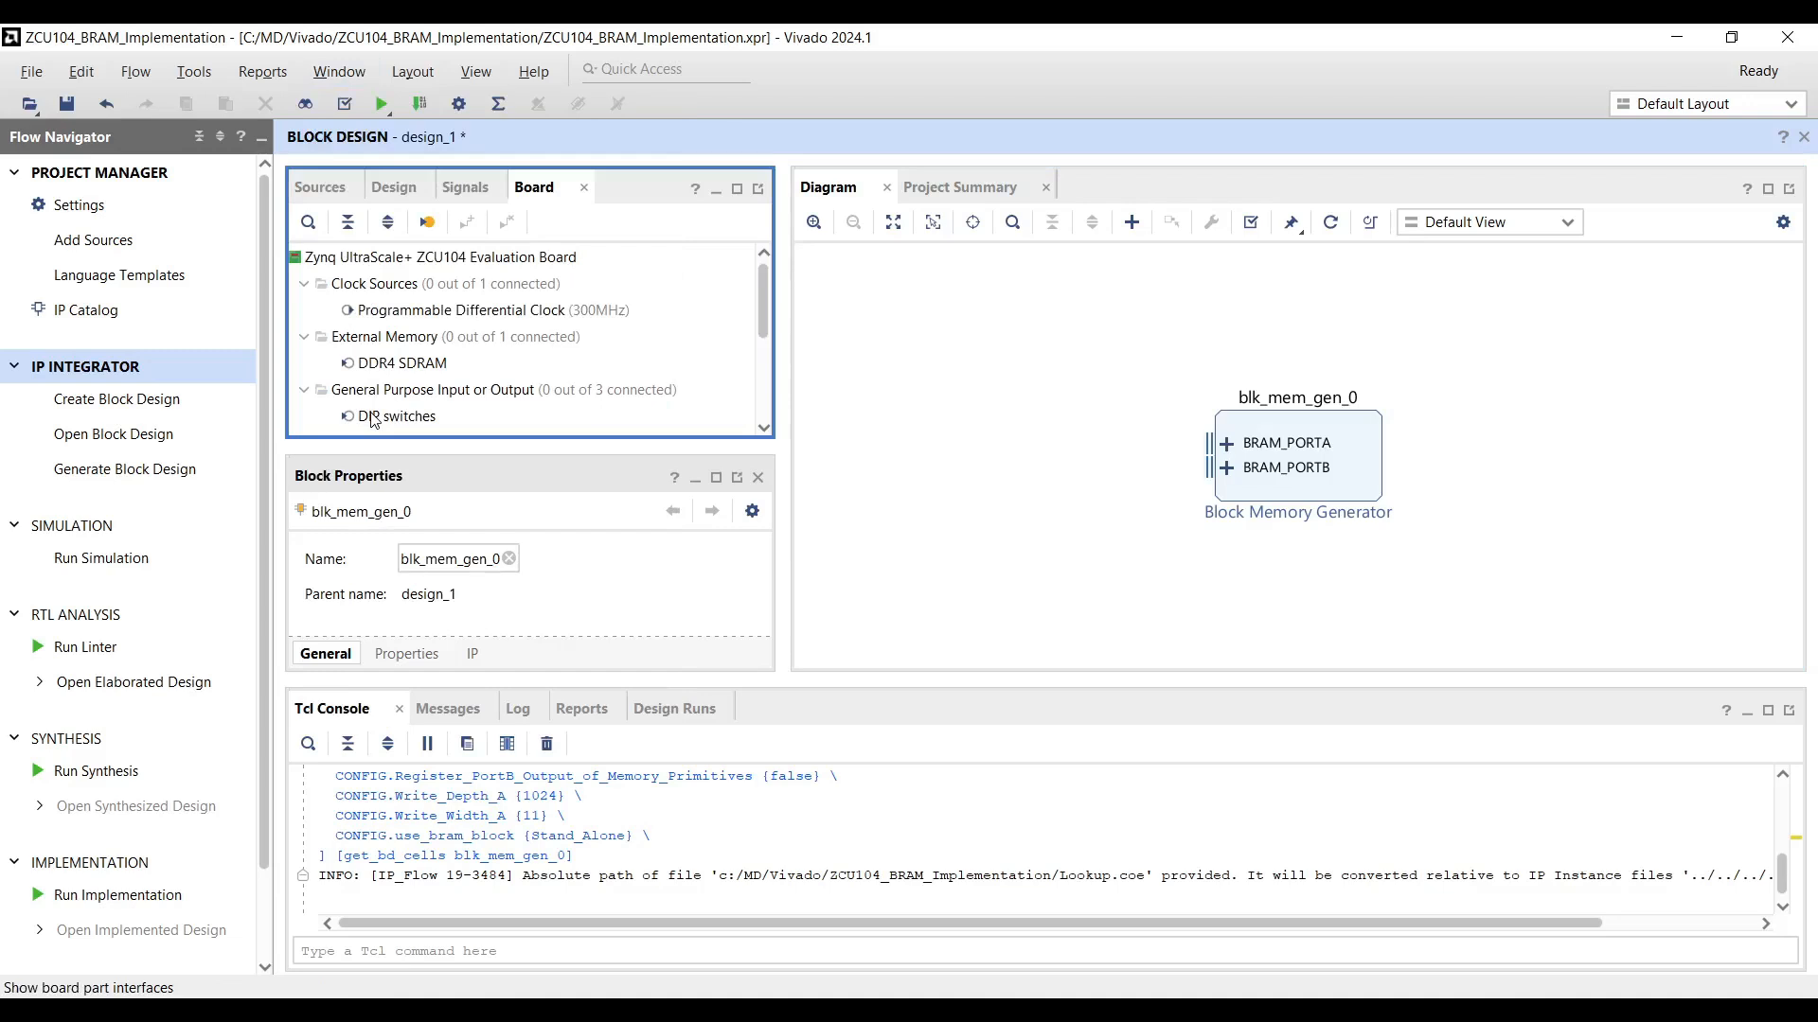
{"action": "left_click_drag", "start_coordinate": [458, 312], "coordinate": [965, 449]}
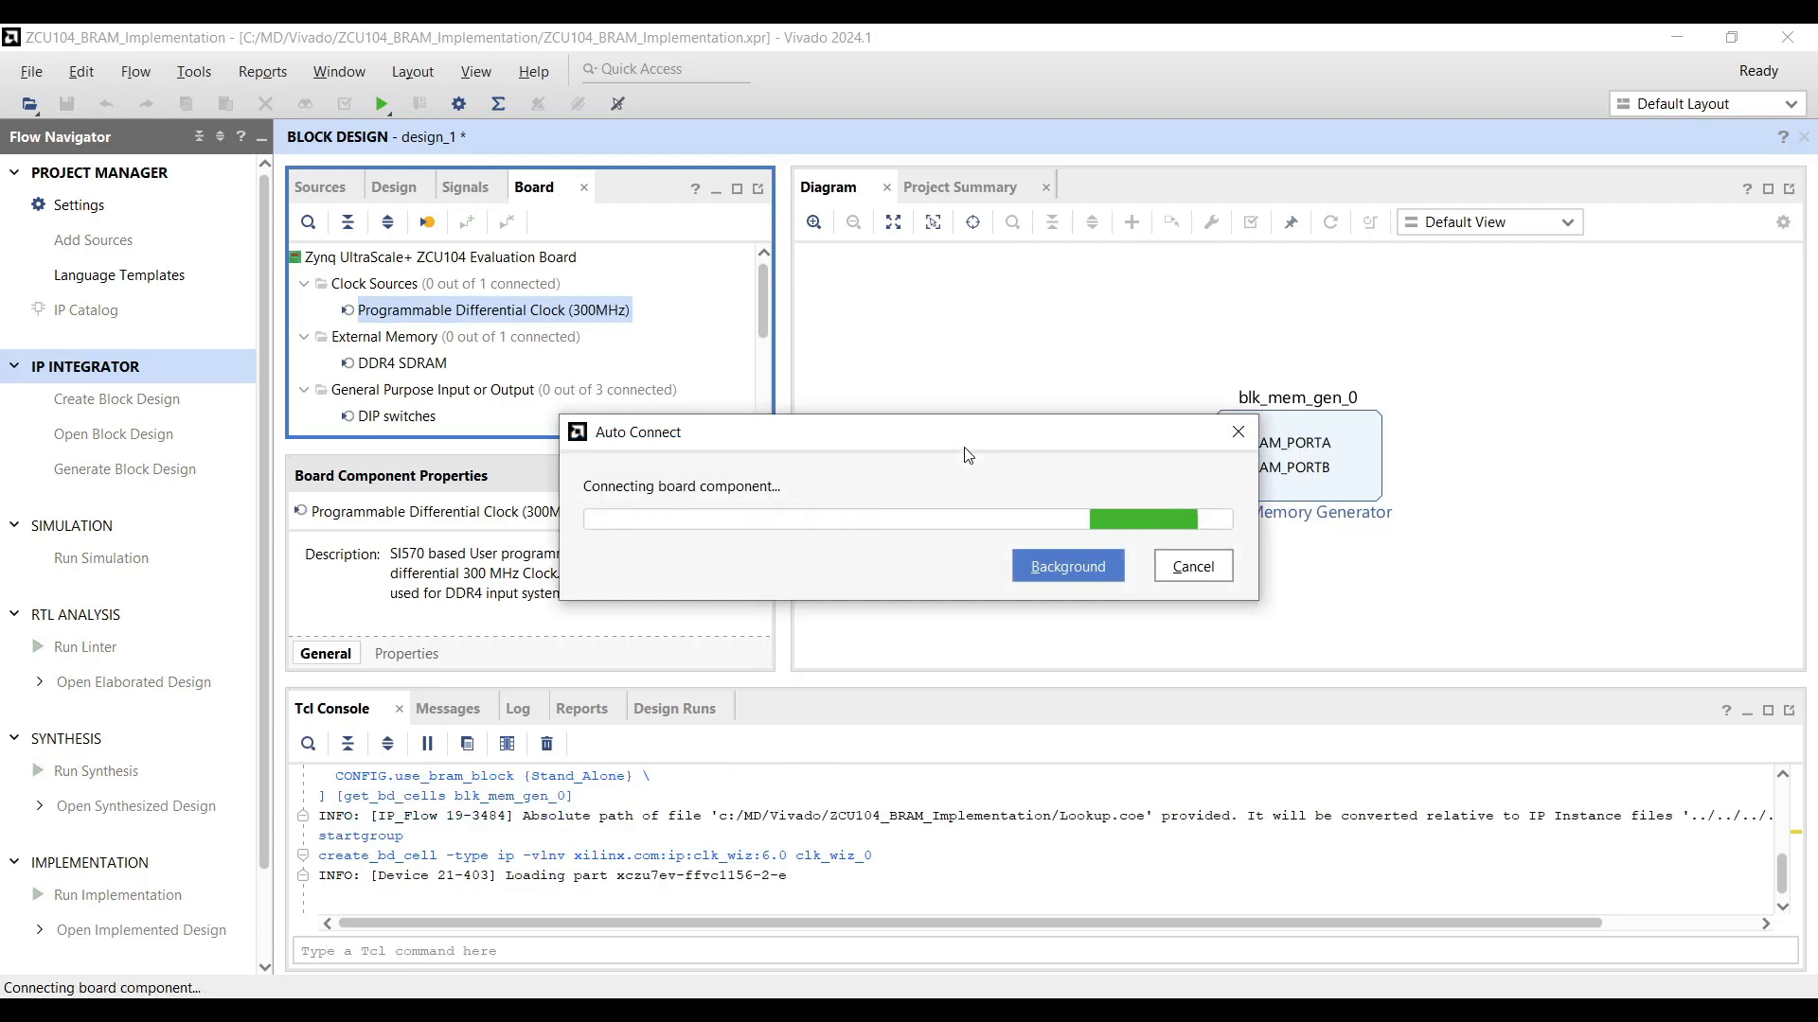
{"action": "left_click", "coordinate": [914, 579]}
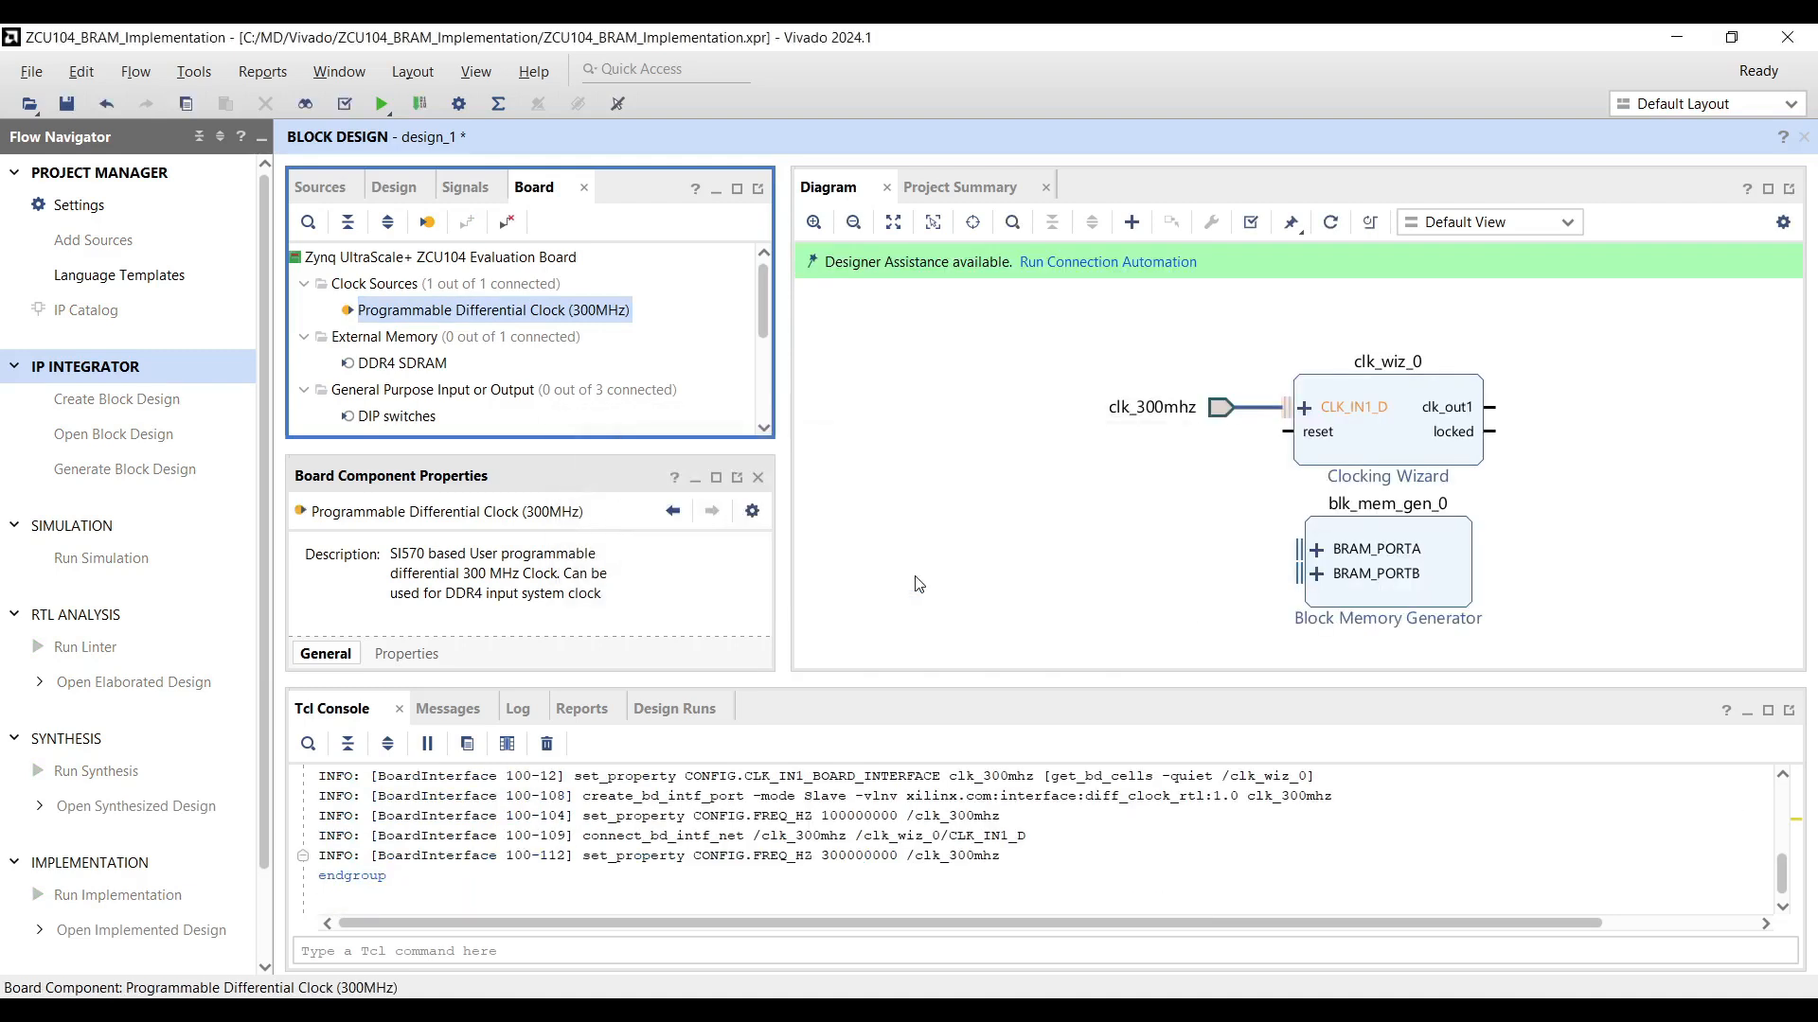
Add the board's FPGA Reset component to the diagram and connect it to the Clocking Wizard.
{"action": "scroll", "coordinate": [552, 349], "scroll_direction": "down", "scroll_amount": 1}
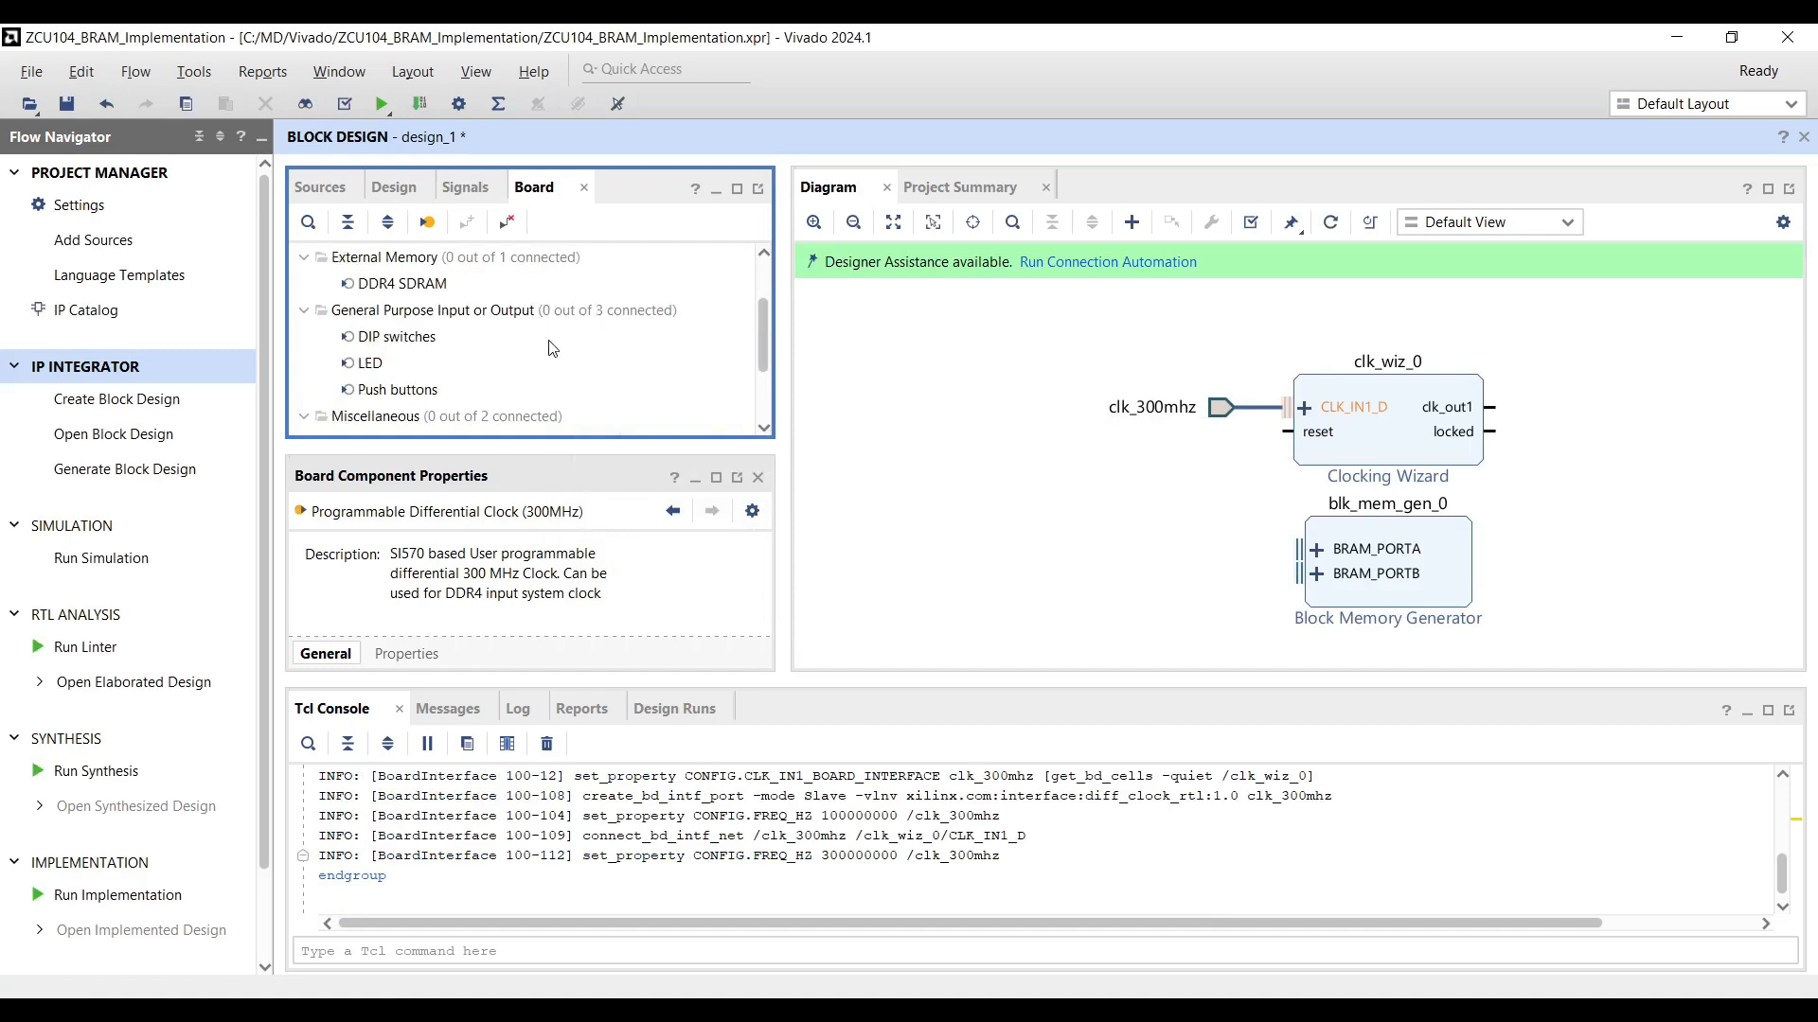
{"action": "scroll", "coordinate": [552, 349], "scroll_direction": "down", "scroll_amount": 1}
{"action": "scroll", "coordinate": [552, 348], "scroll_direction": "down", "scroll_amount": 1}
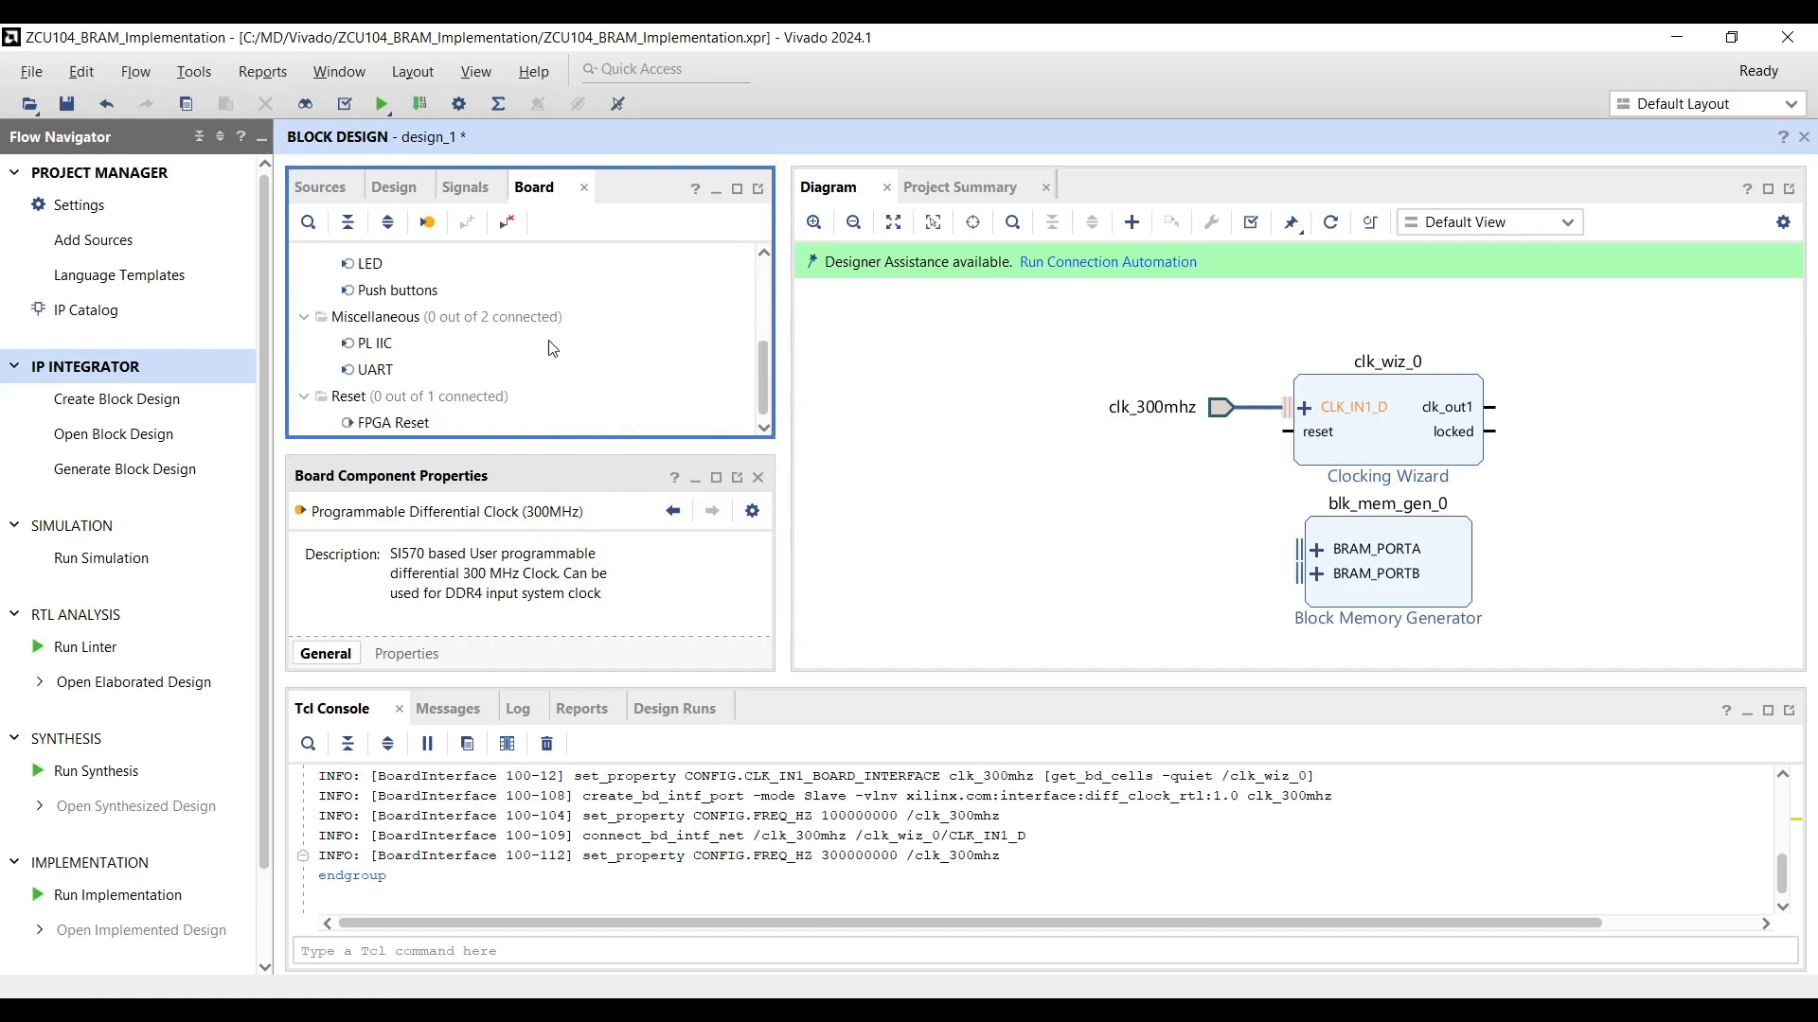
{"action": "left_click_drag", "start_coordinate": [422, 423], "coordinate": [1193, 444]}
{"action": "left_click", "coordinate": [910, 570]}
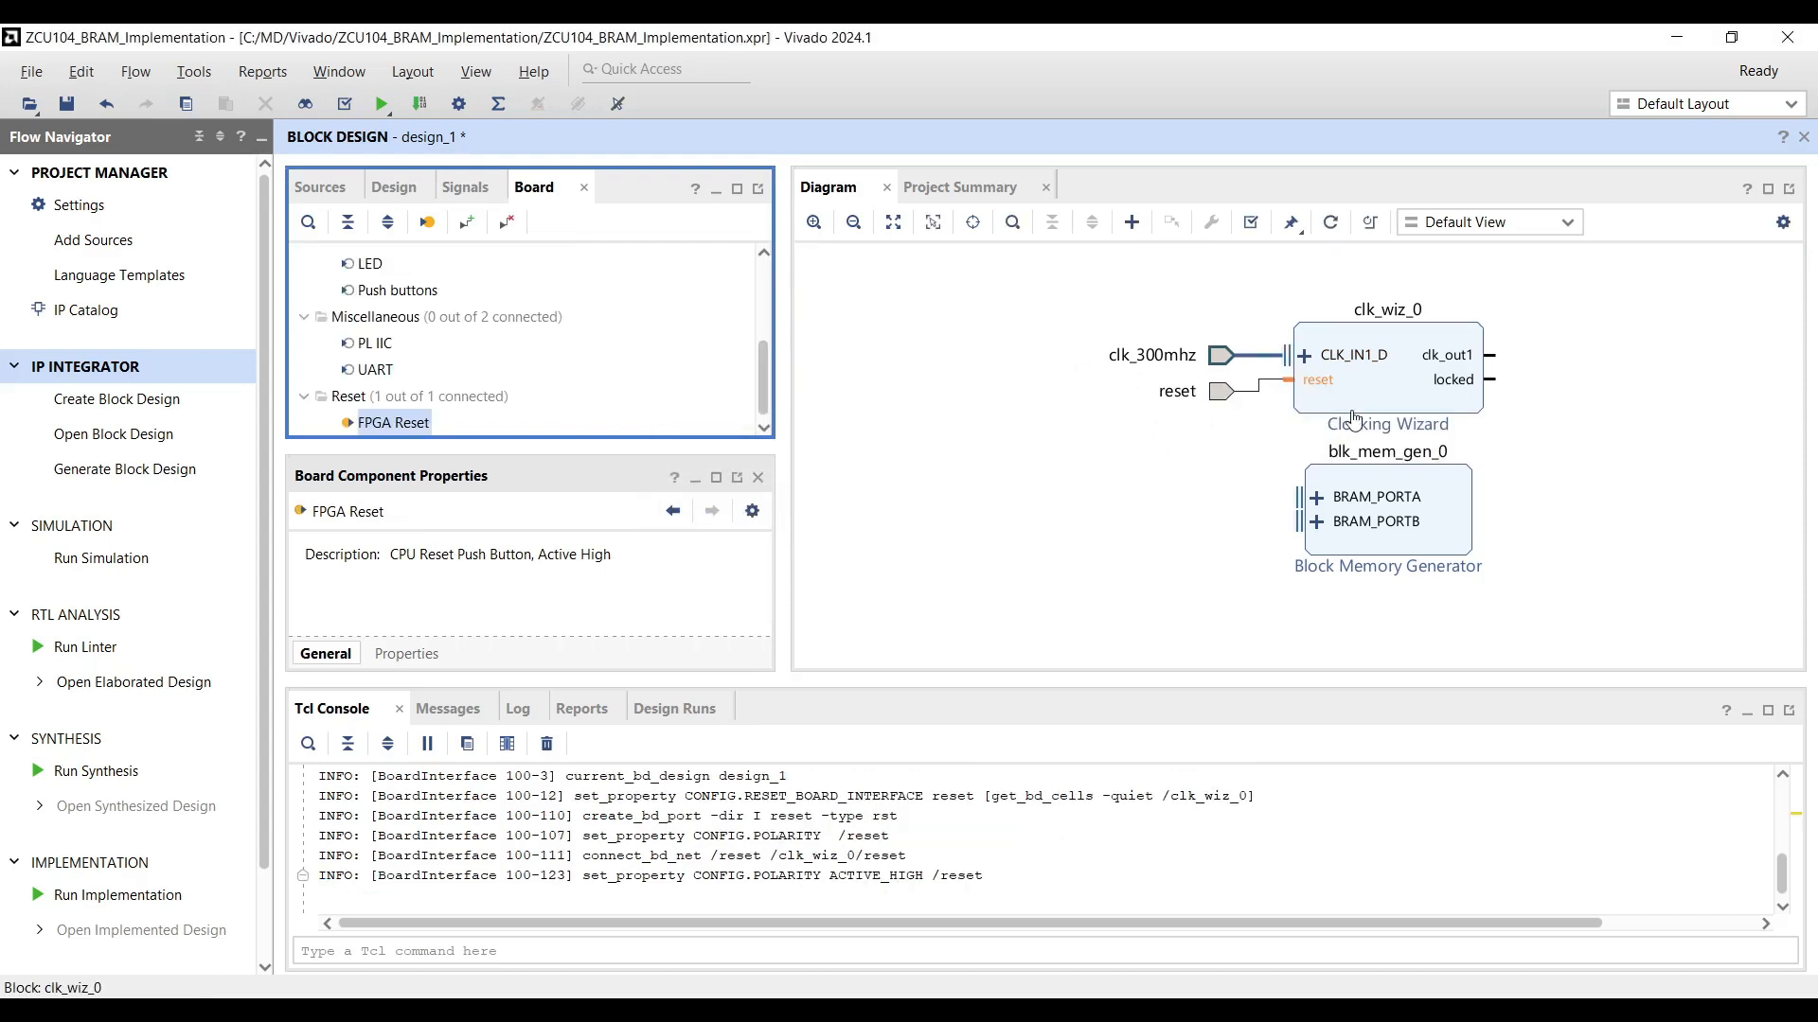
{"action": "left_click", "coordinate": [1217, 357]}
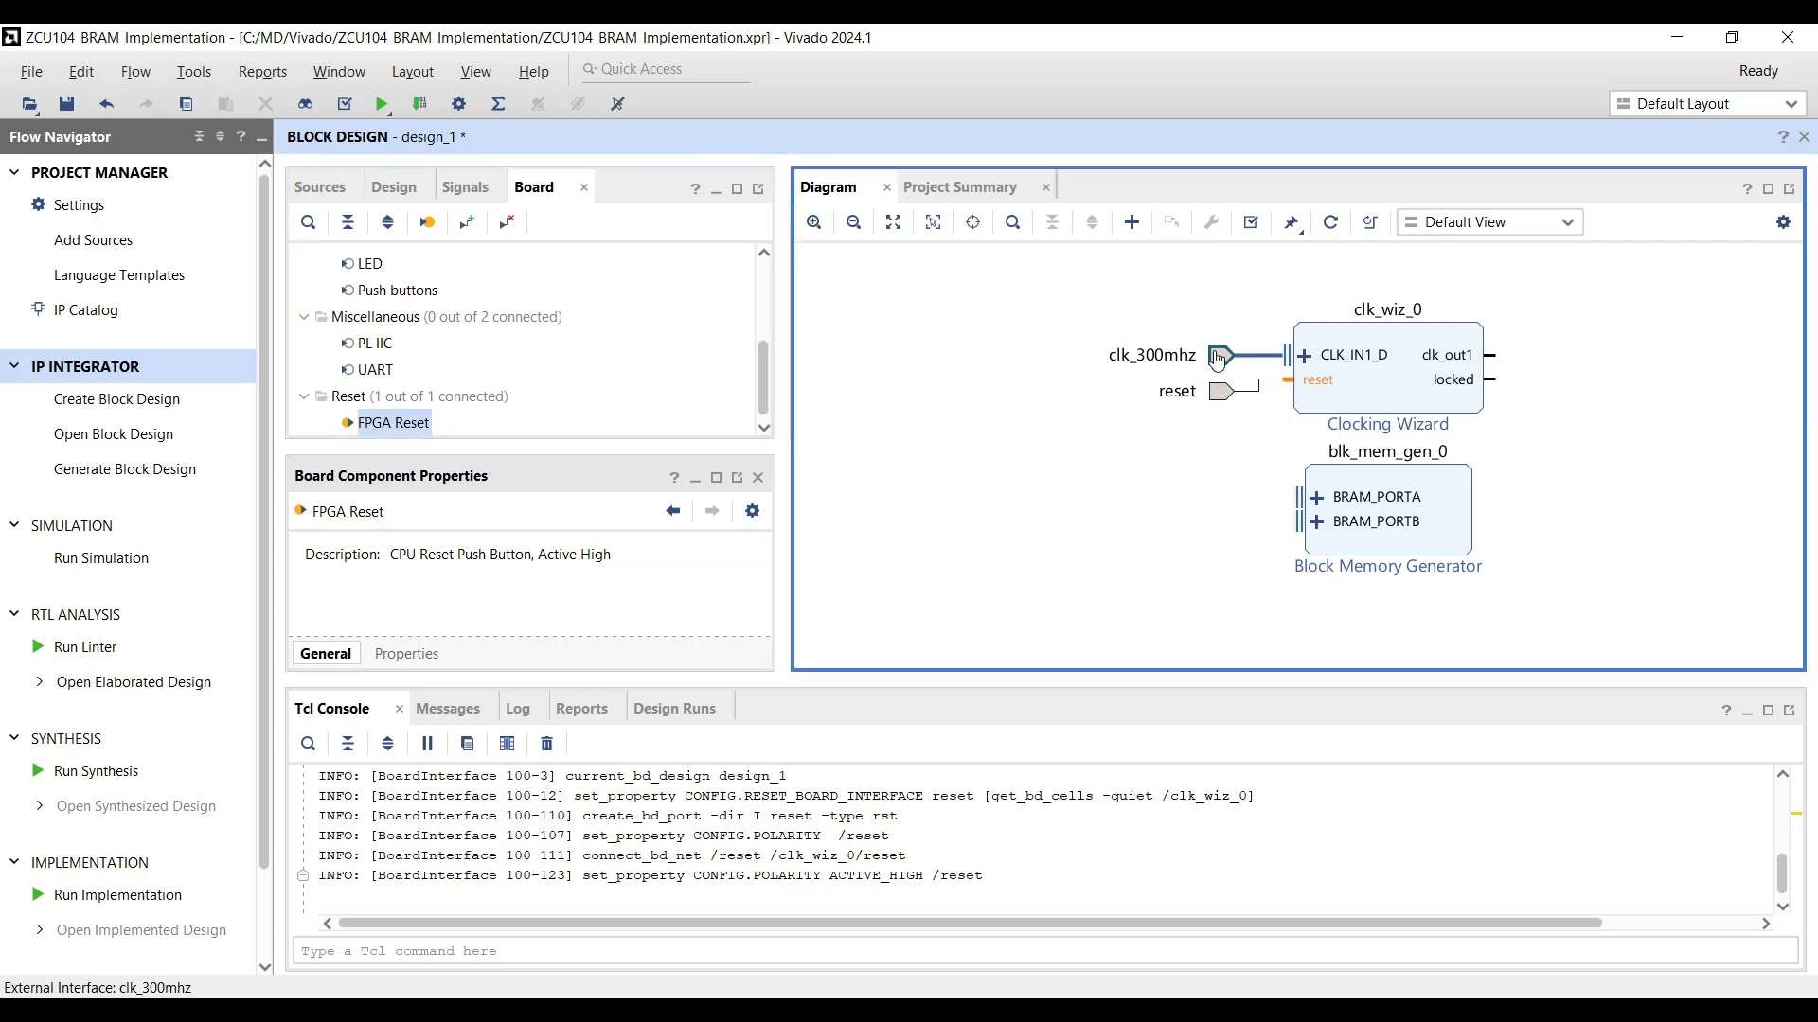
{"action": "left_click", "coordinate": [1217, 402]}
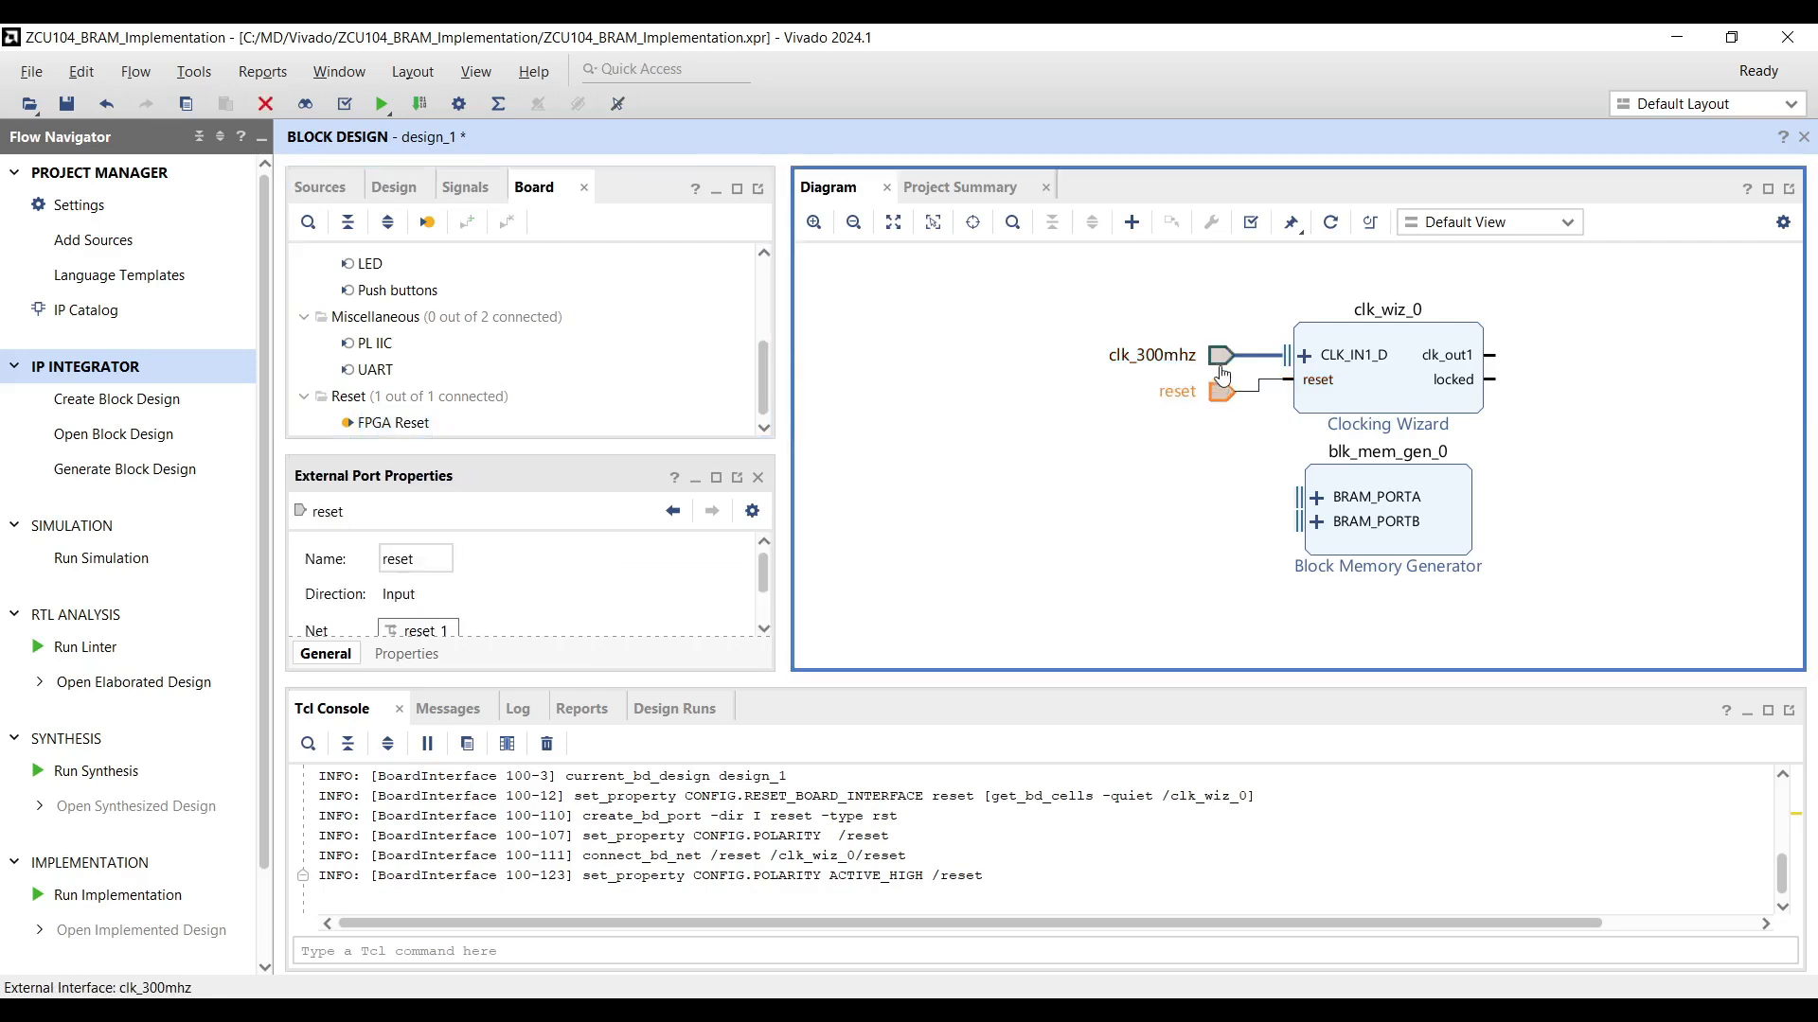
{"action": "left_click", "coordinate": [1220, 360]}
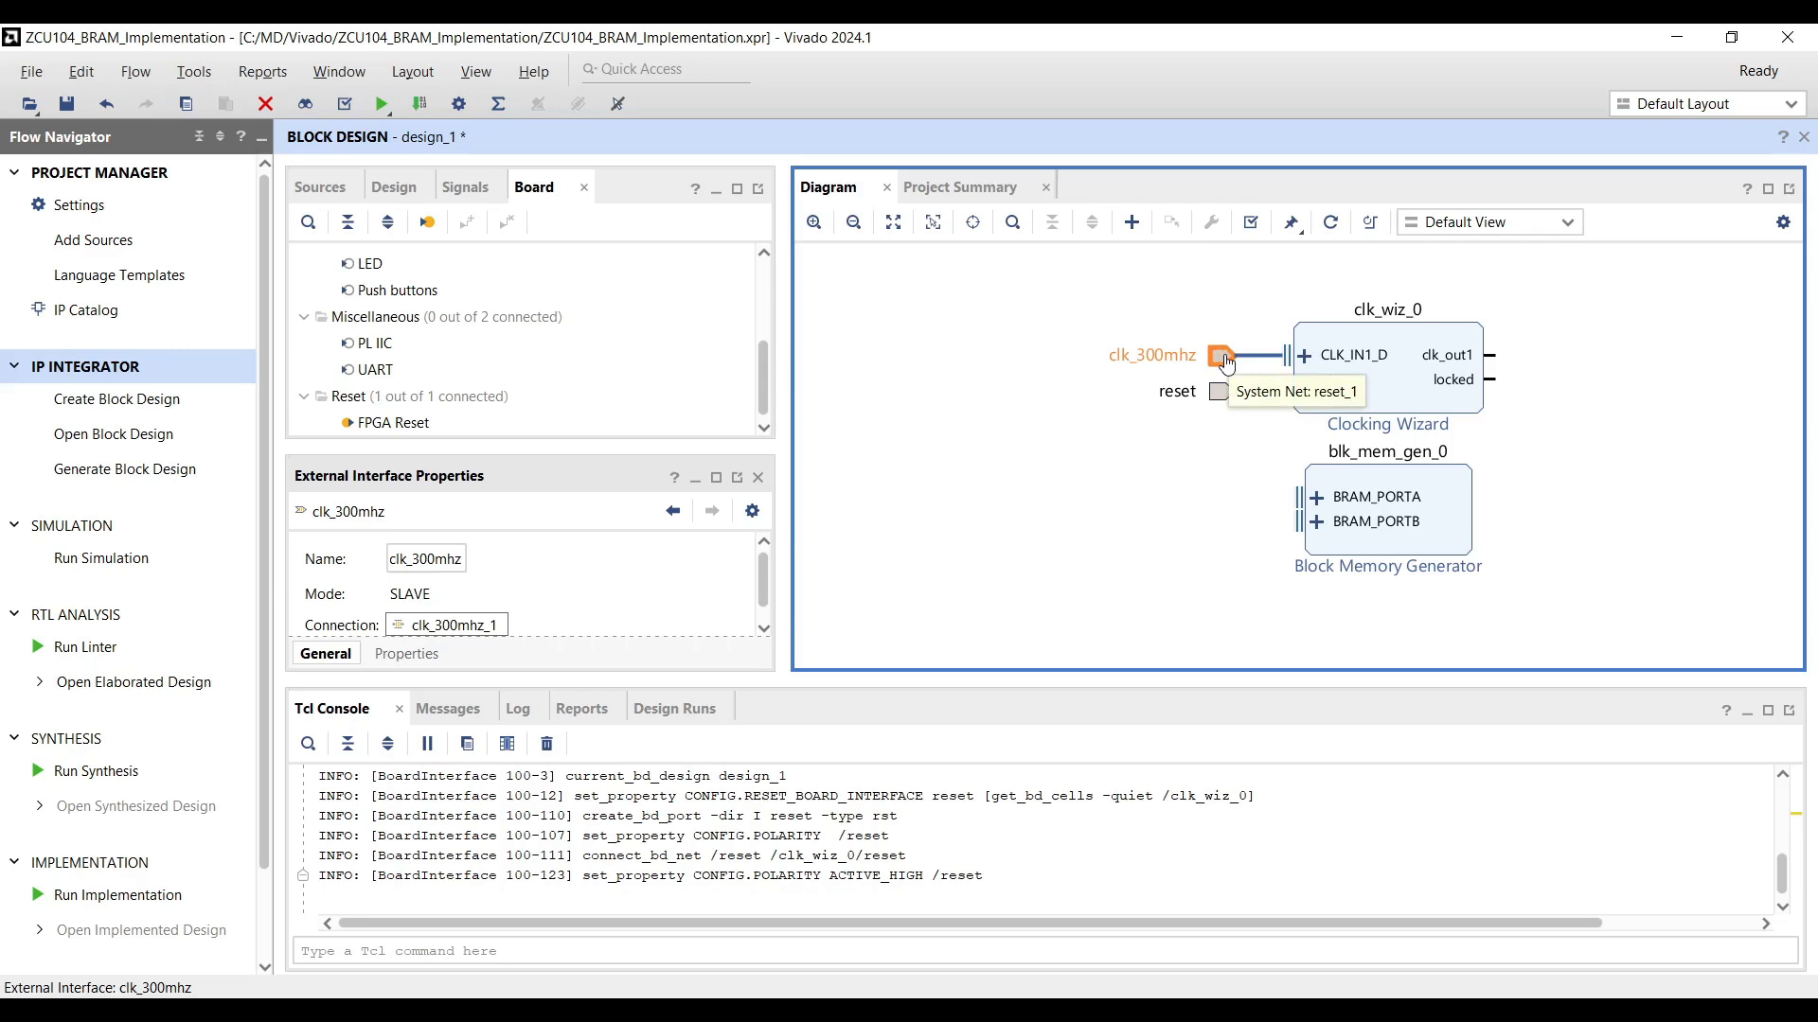
{"action": "left_click", "coordinate": [1225, 392]}
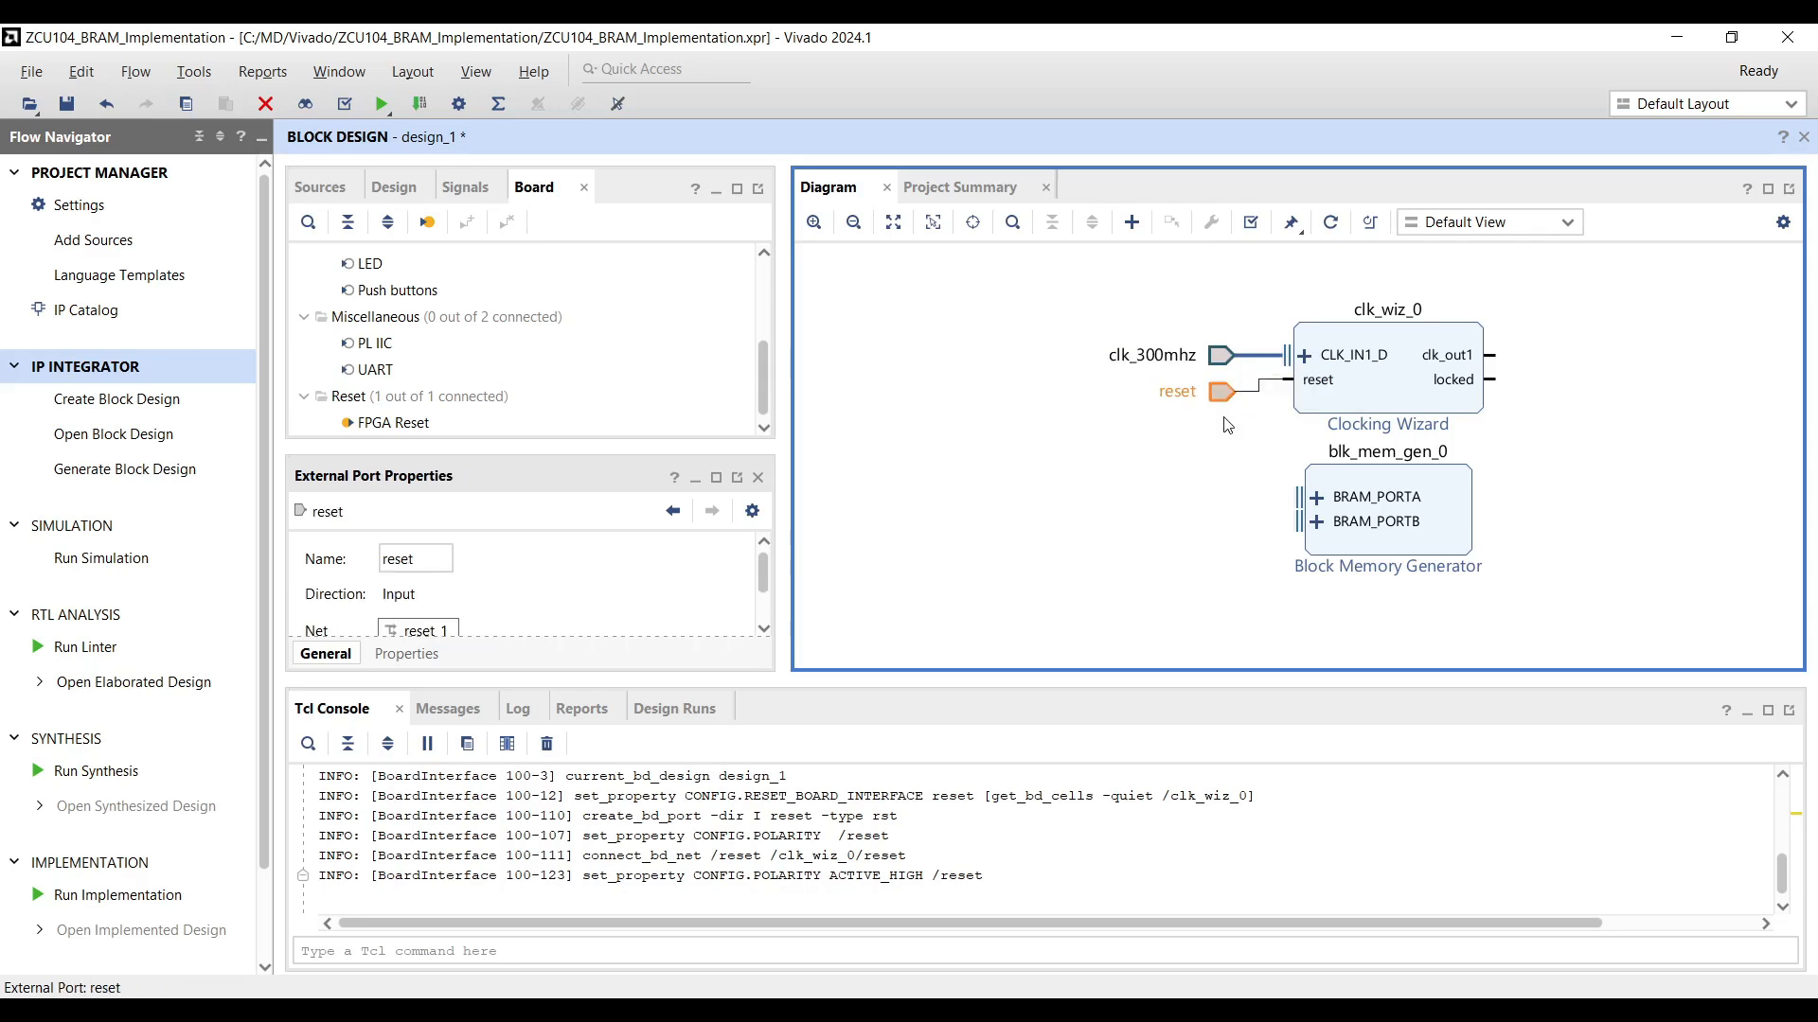
Enable a second Clocking Wizard output at 200 MHz and name the two output ports clk_100MHz and clk_200MHz.
{"action": "double_click", "coordinate": [1396, 398]}
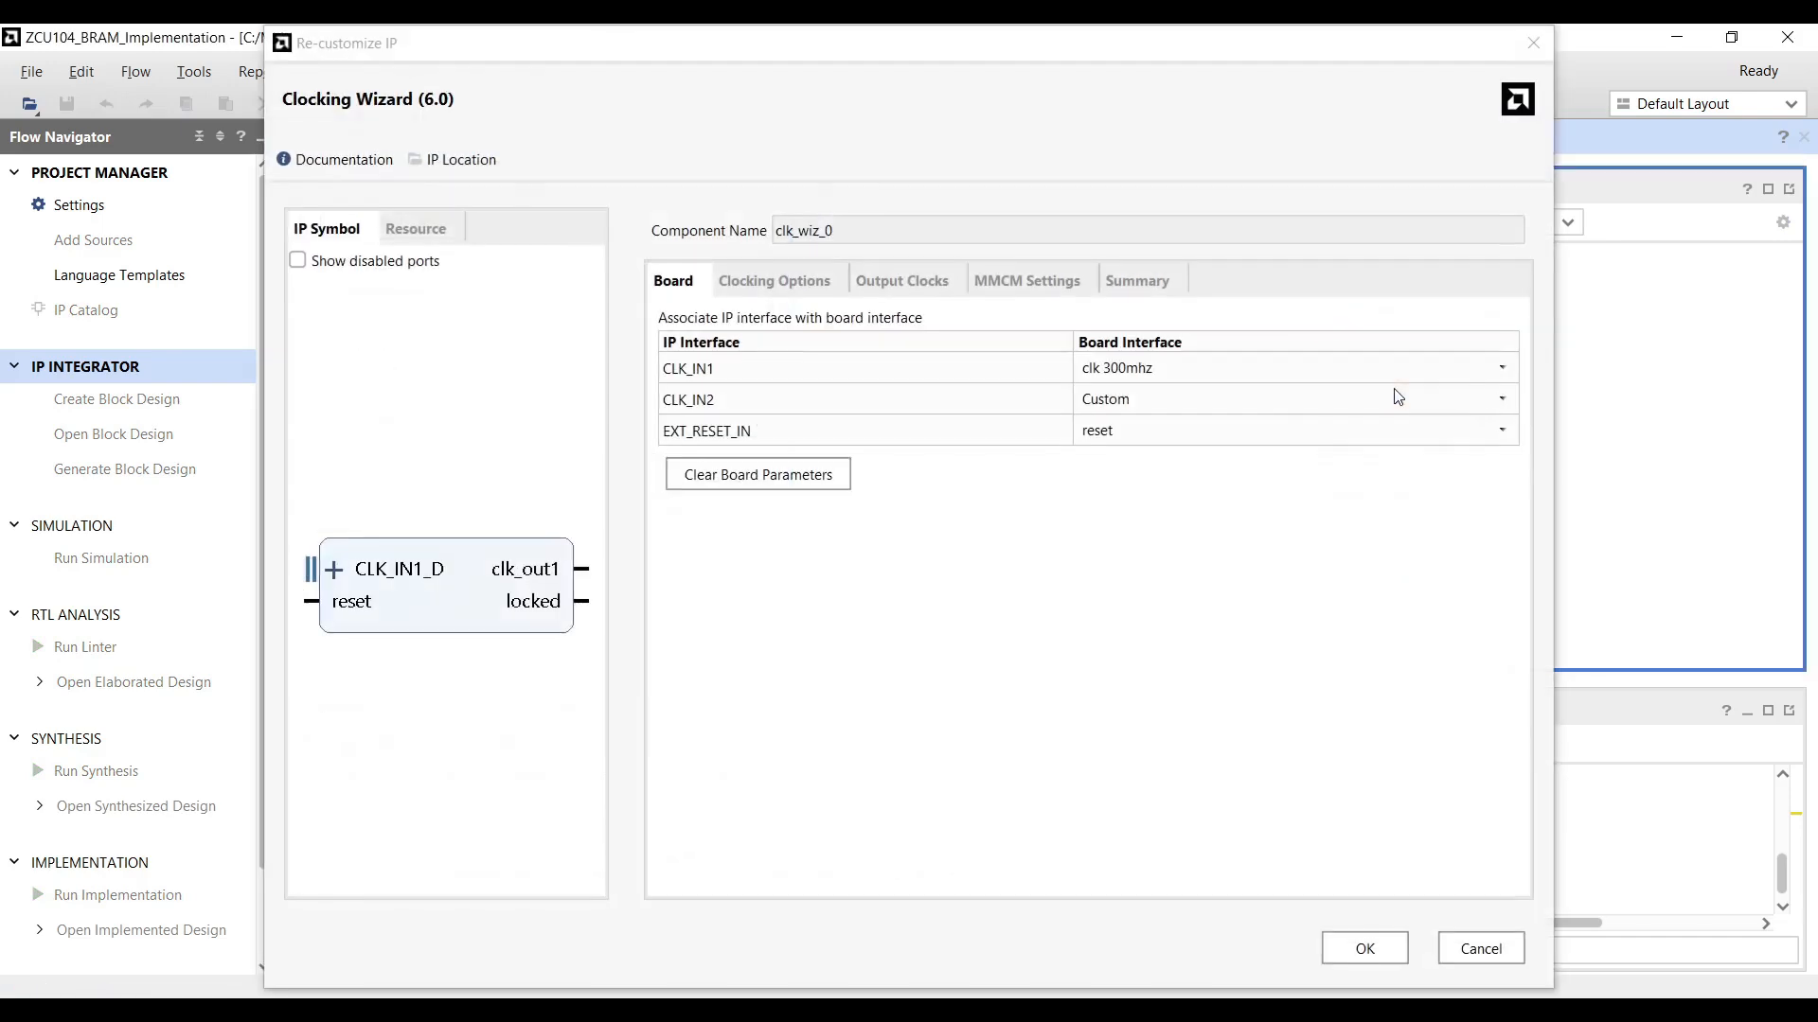
{"action": "left_click", "coordinate": [903, 281]}
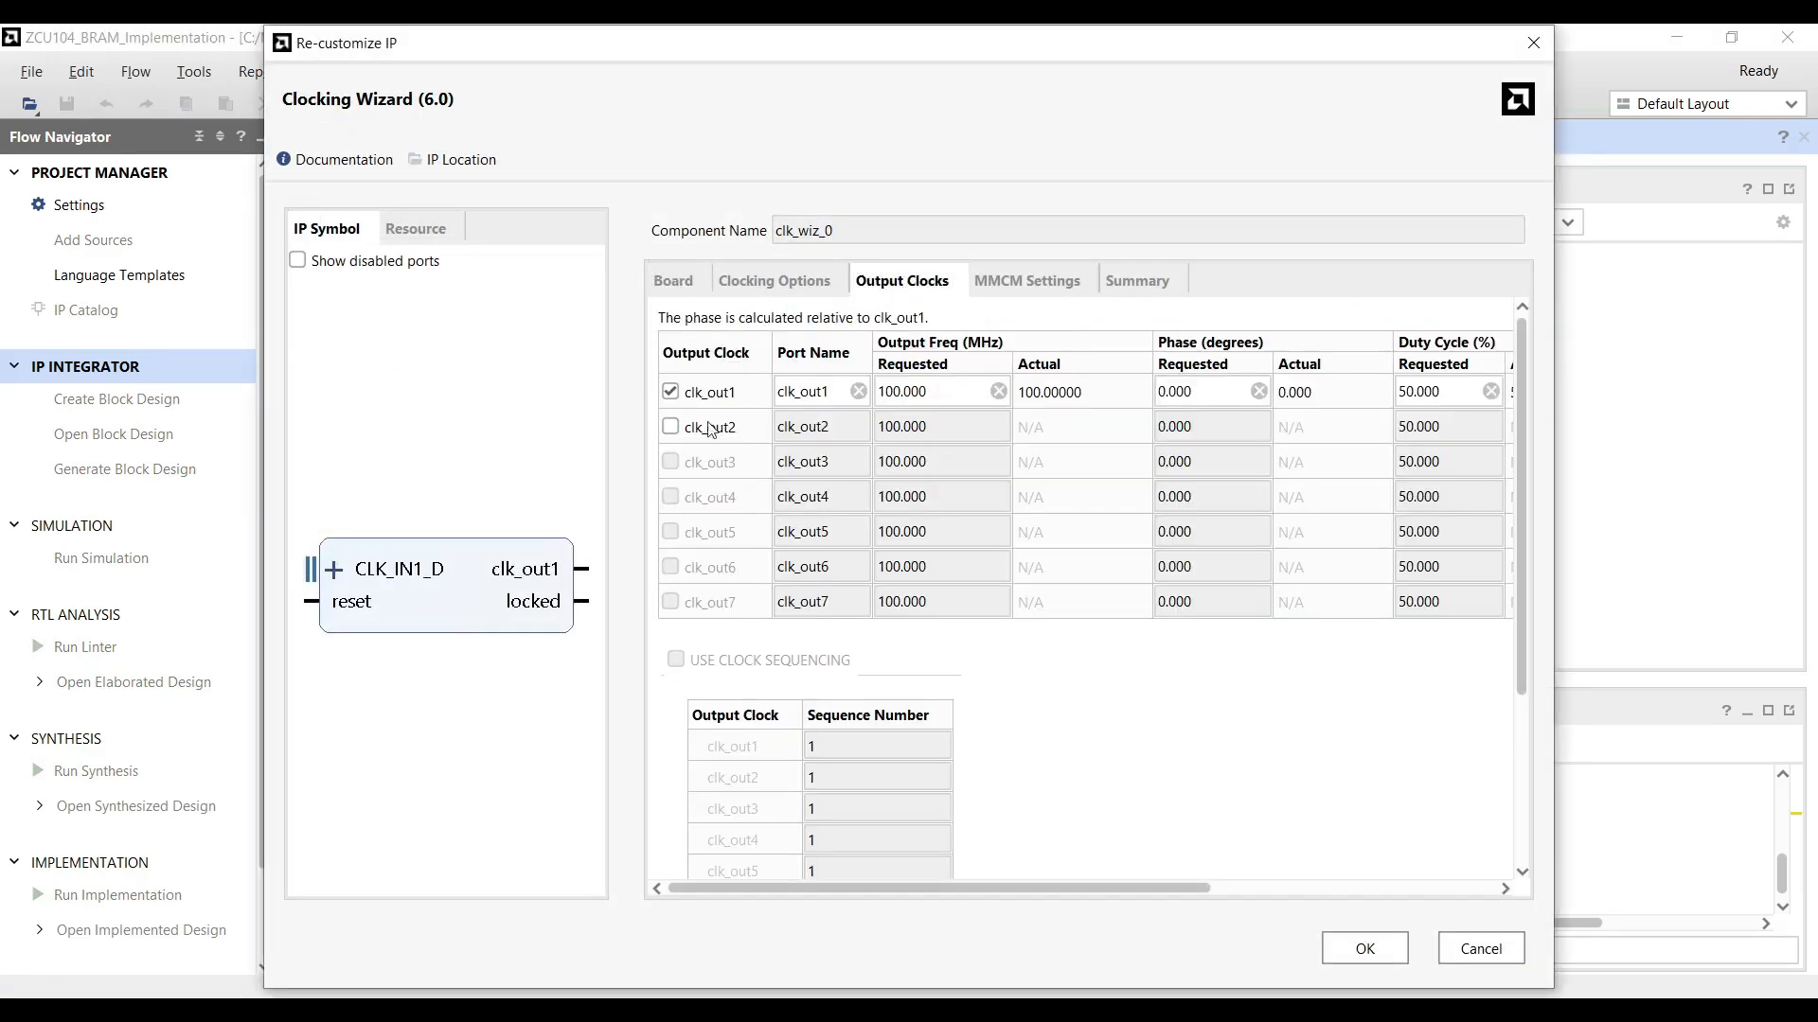
{"action": "left_click", "coordinate": [670, 427]}
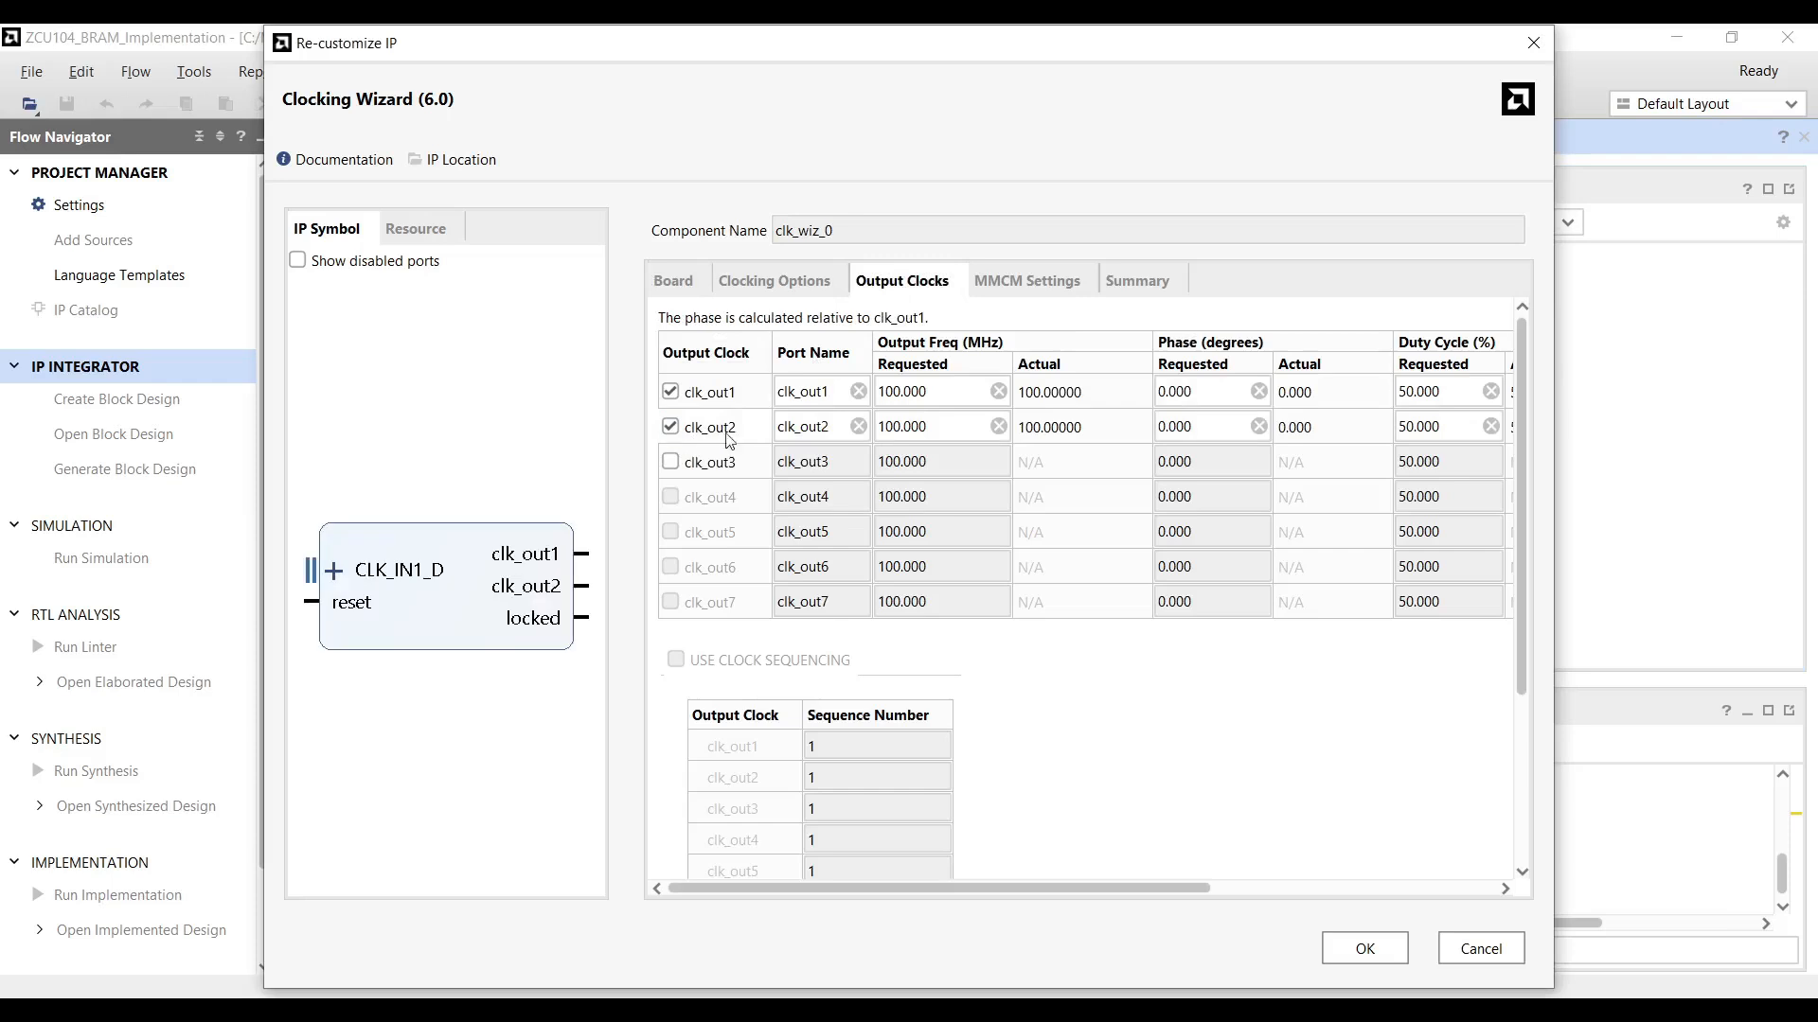
{"action": "left_click", "coordinate": [886, 391]}
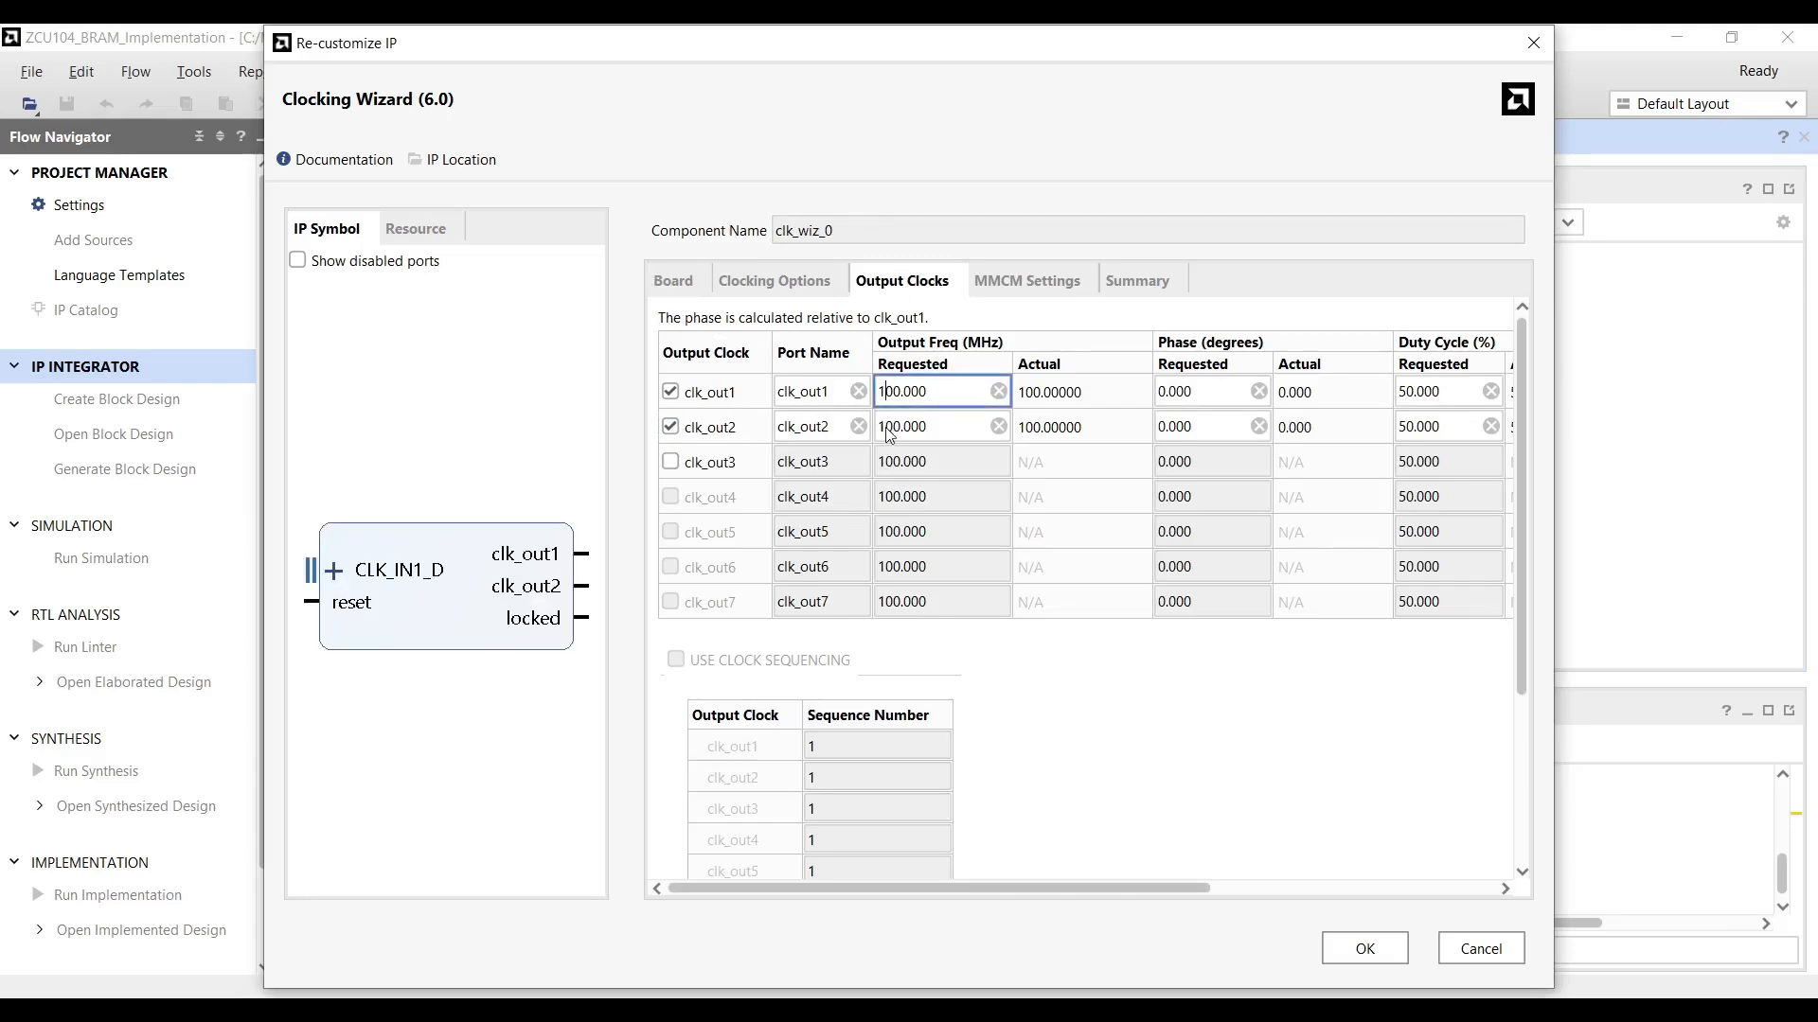
{"action": "left_click_drag", "start_coordinate": [930, 391], "coordinate": [878, 426]}
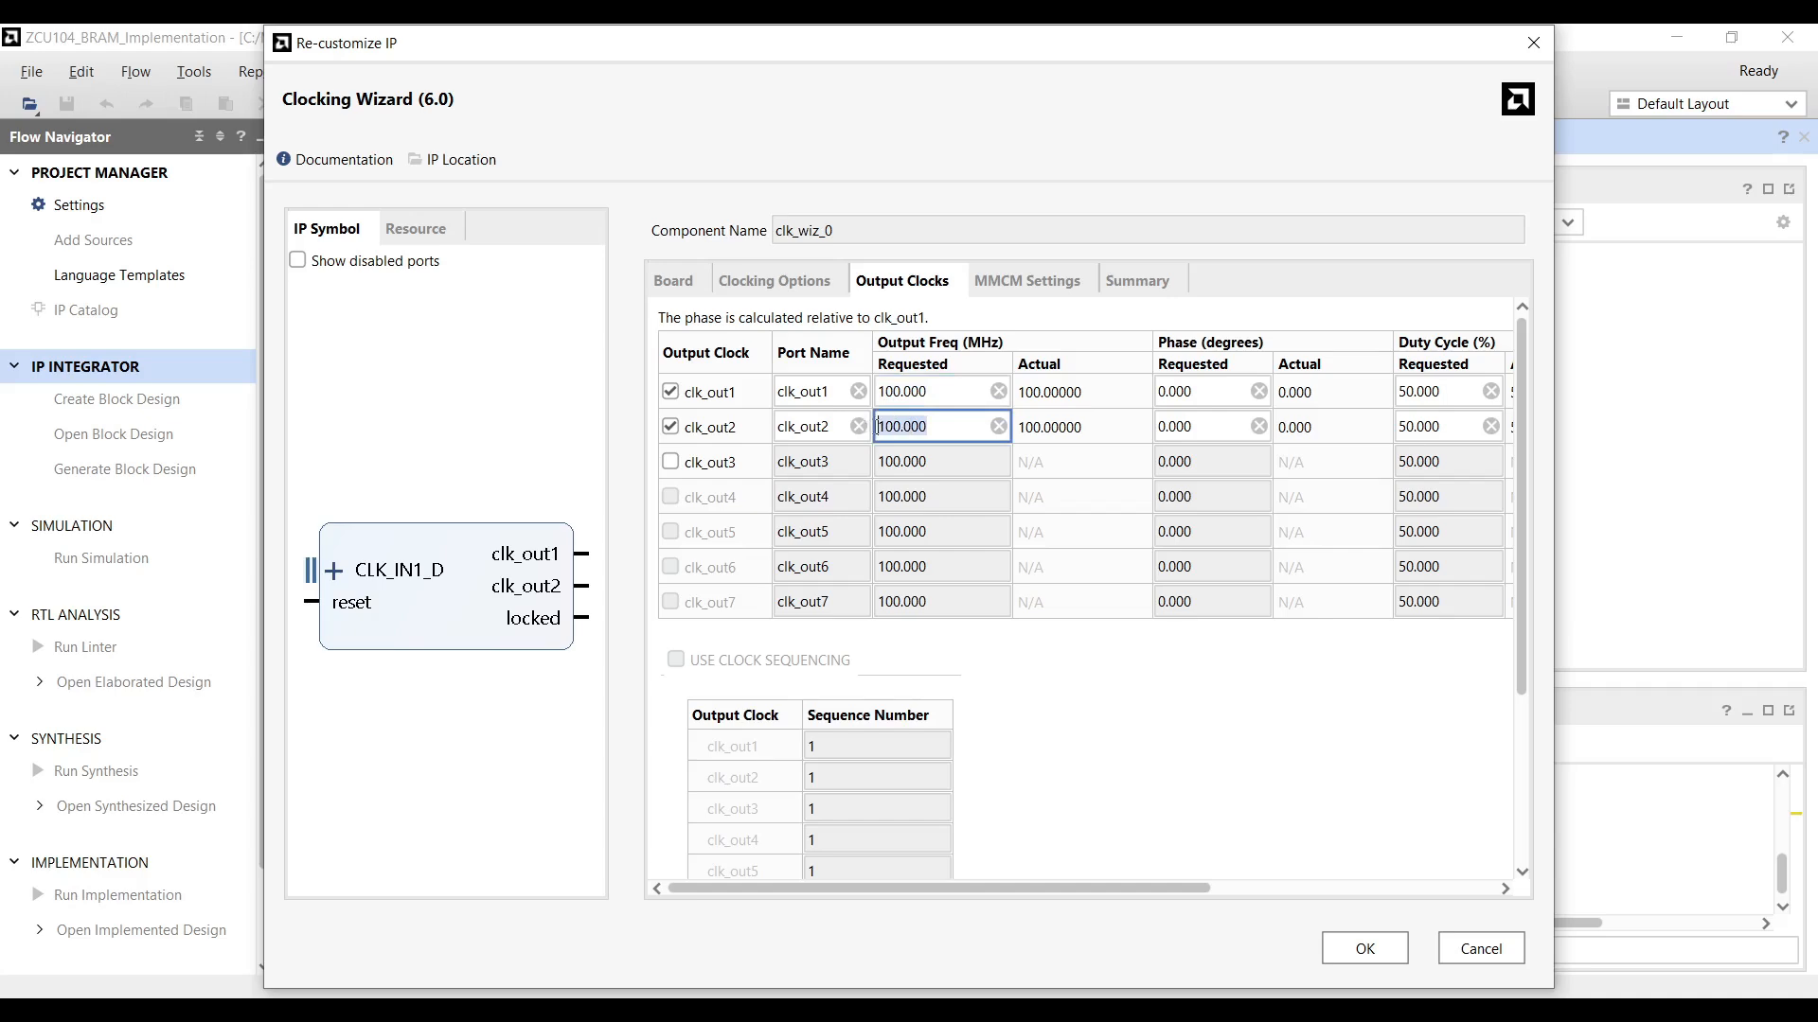
{"action": "left_click", "coordinate": [893, 427]}
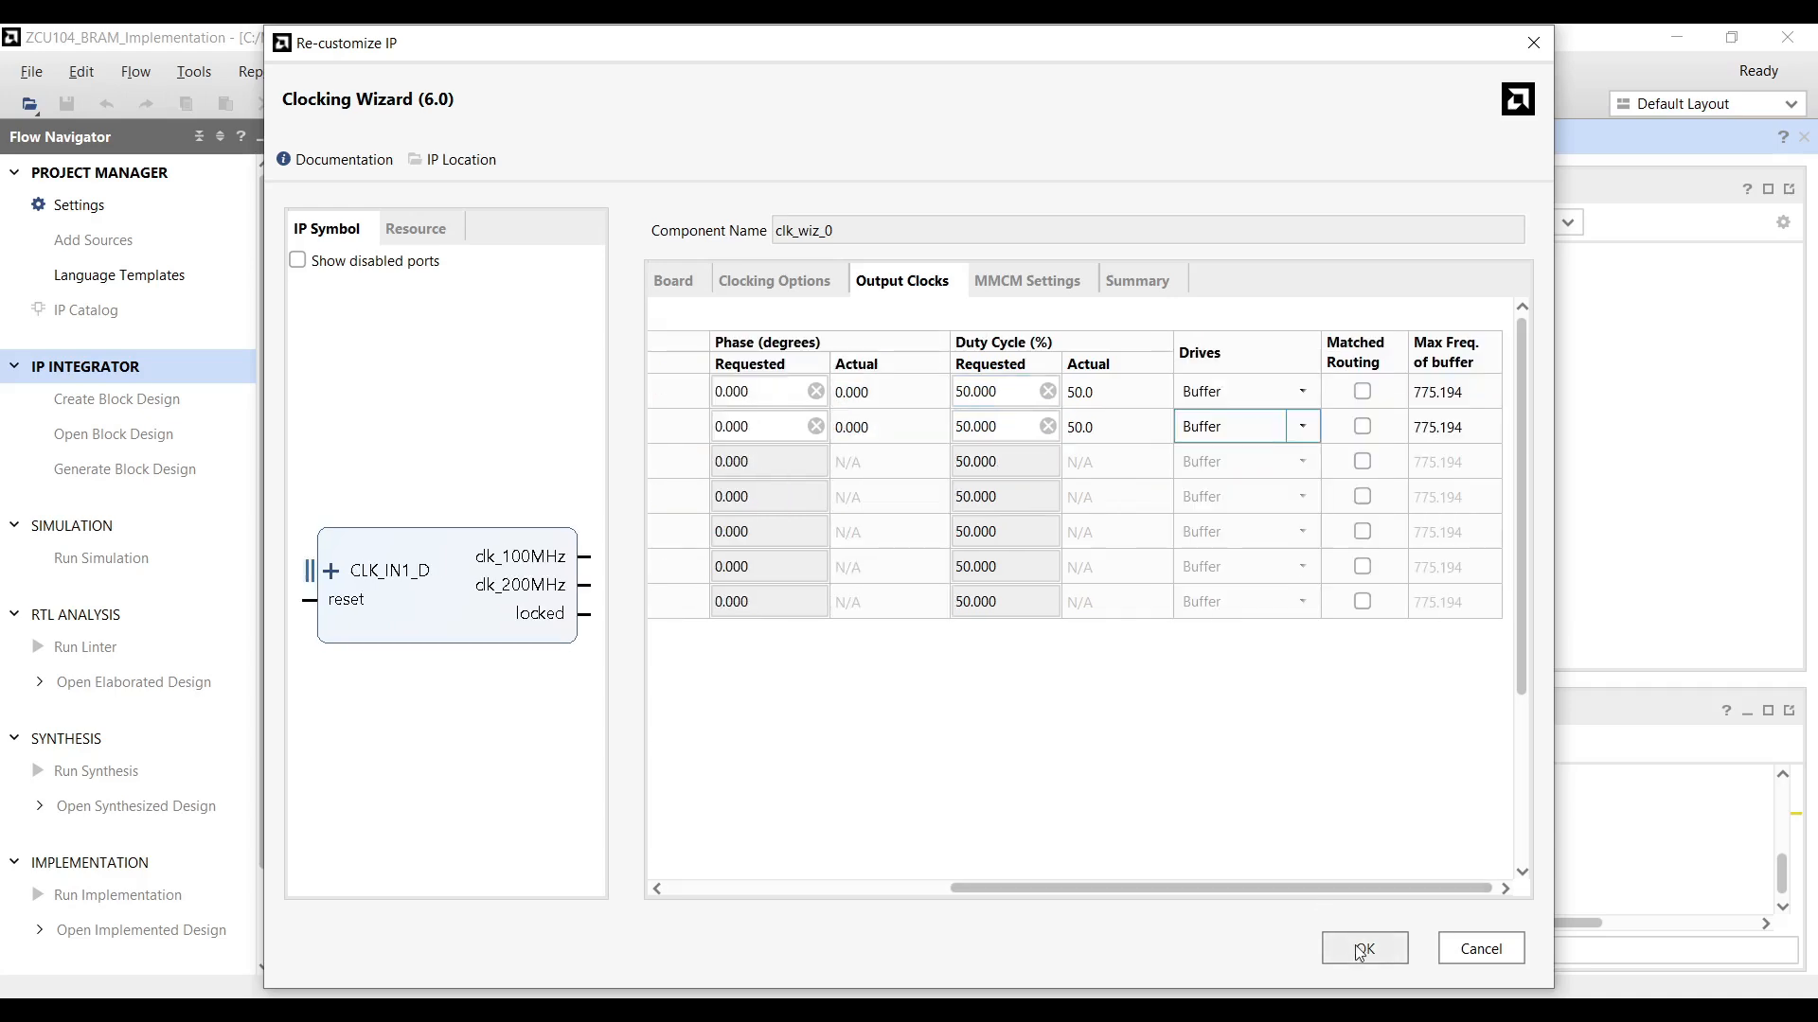
{"action": "left_click", "coordinate": [1365, 949]}
{"action": "left_click", "coordinate": [1131, 583]}
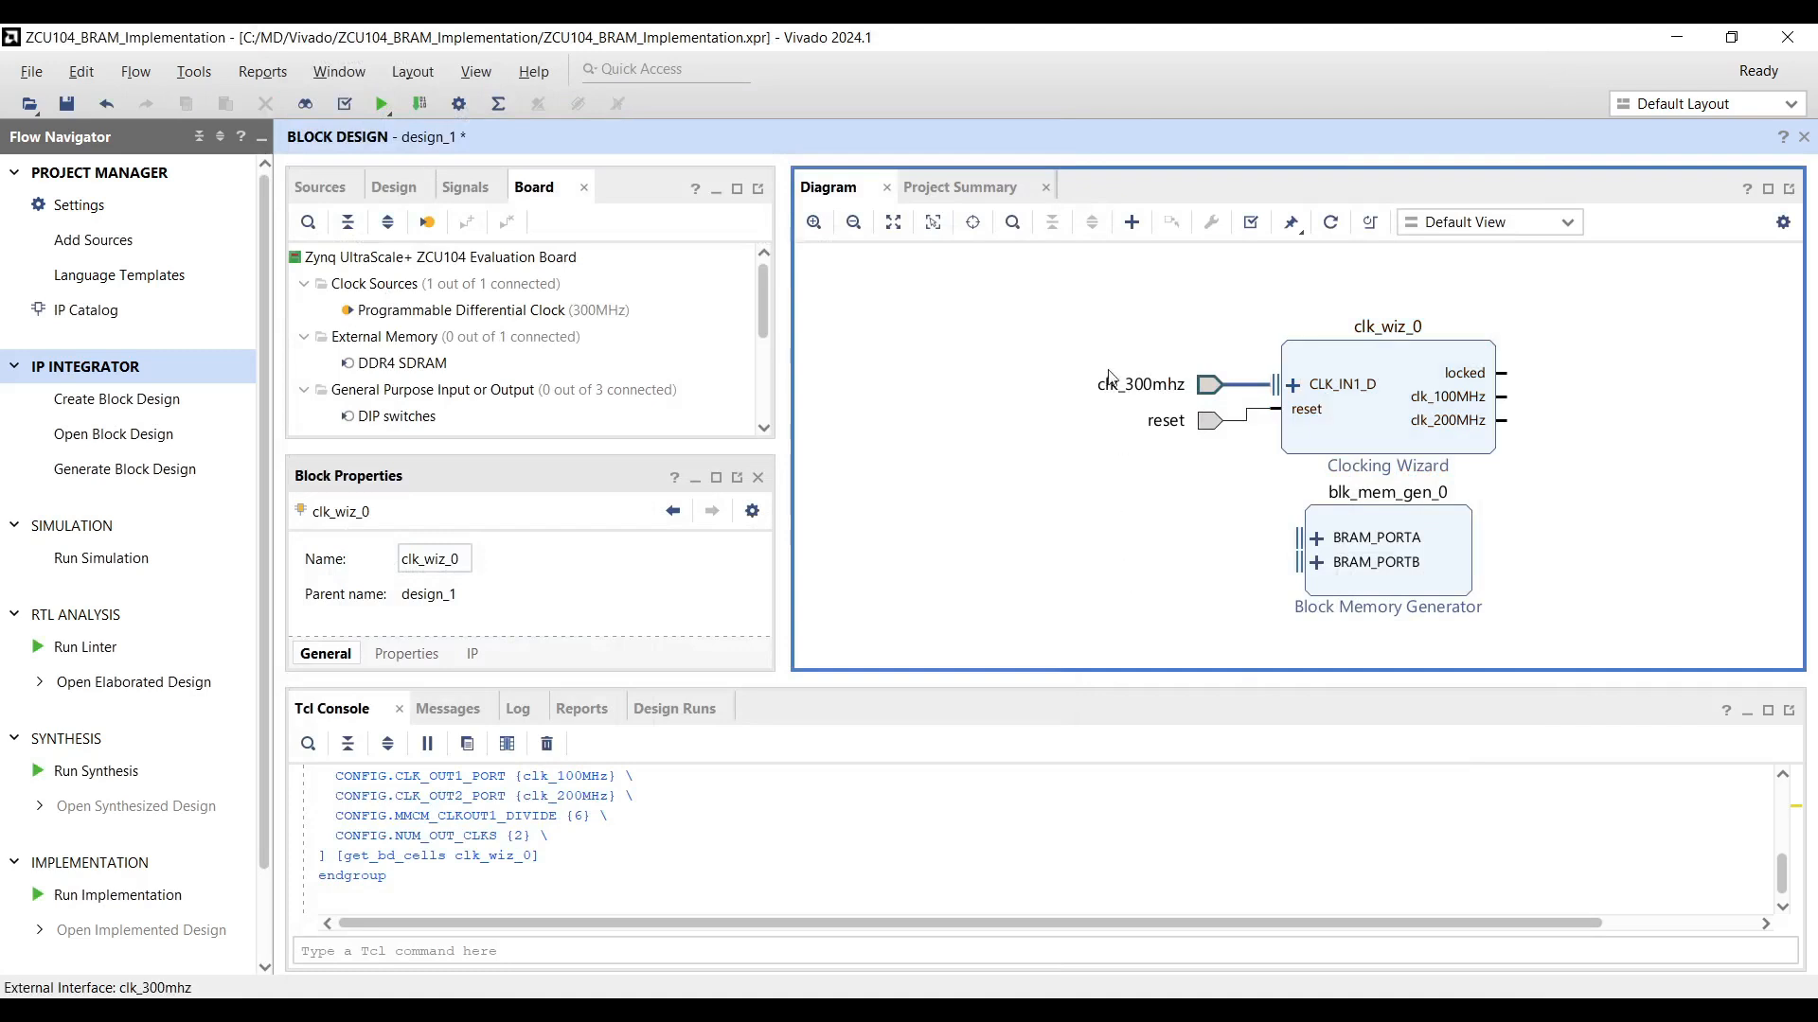
Add a Binary Counter to the block design and set its output width to 10.
{"action": "left_click", "coordinate": [1132, 224]}
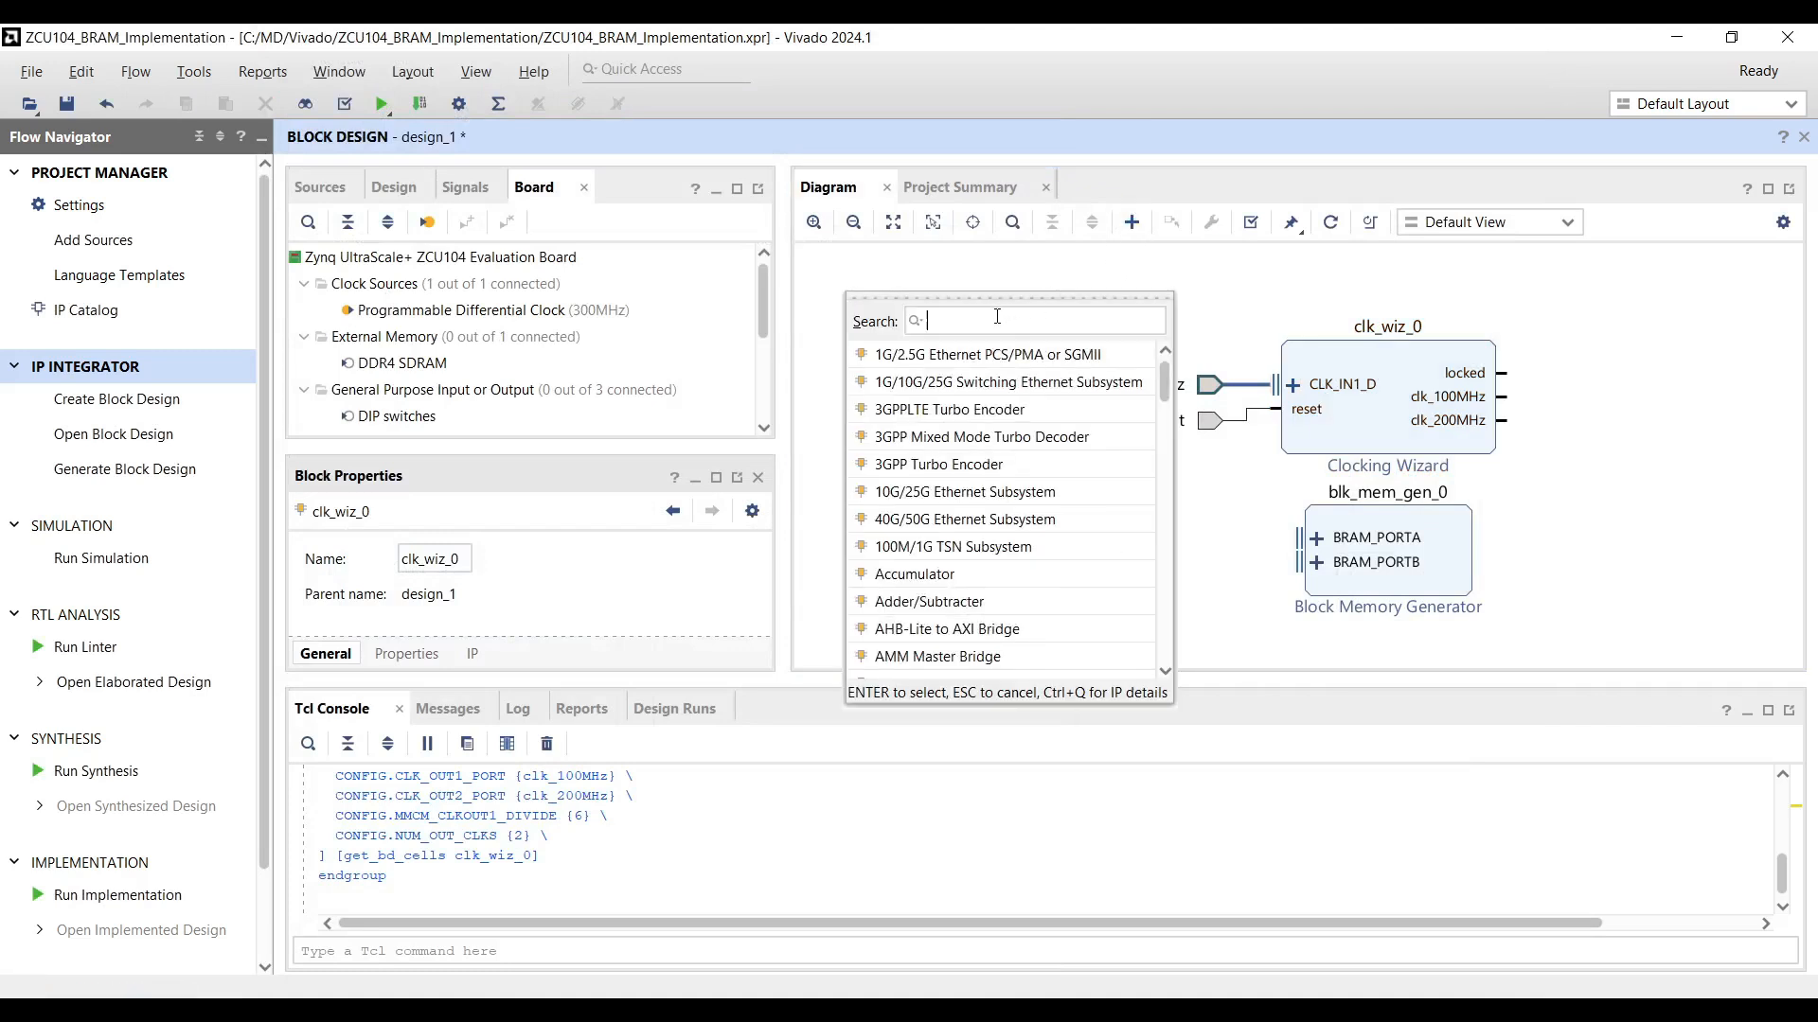
{"action": "type", "text": "bin"}
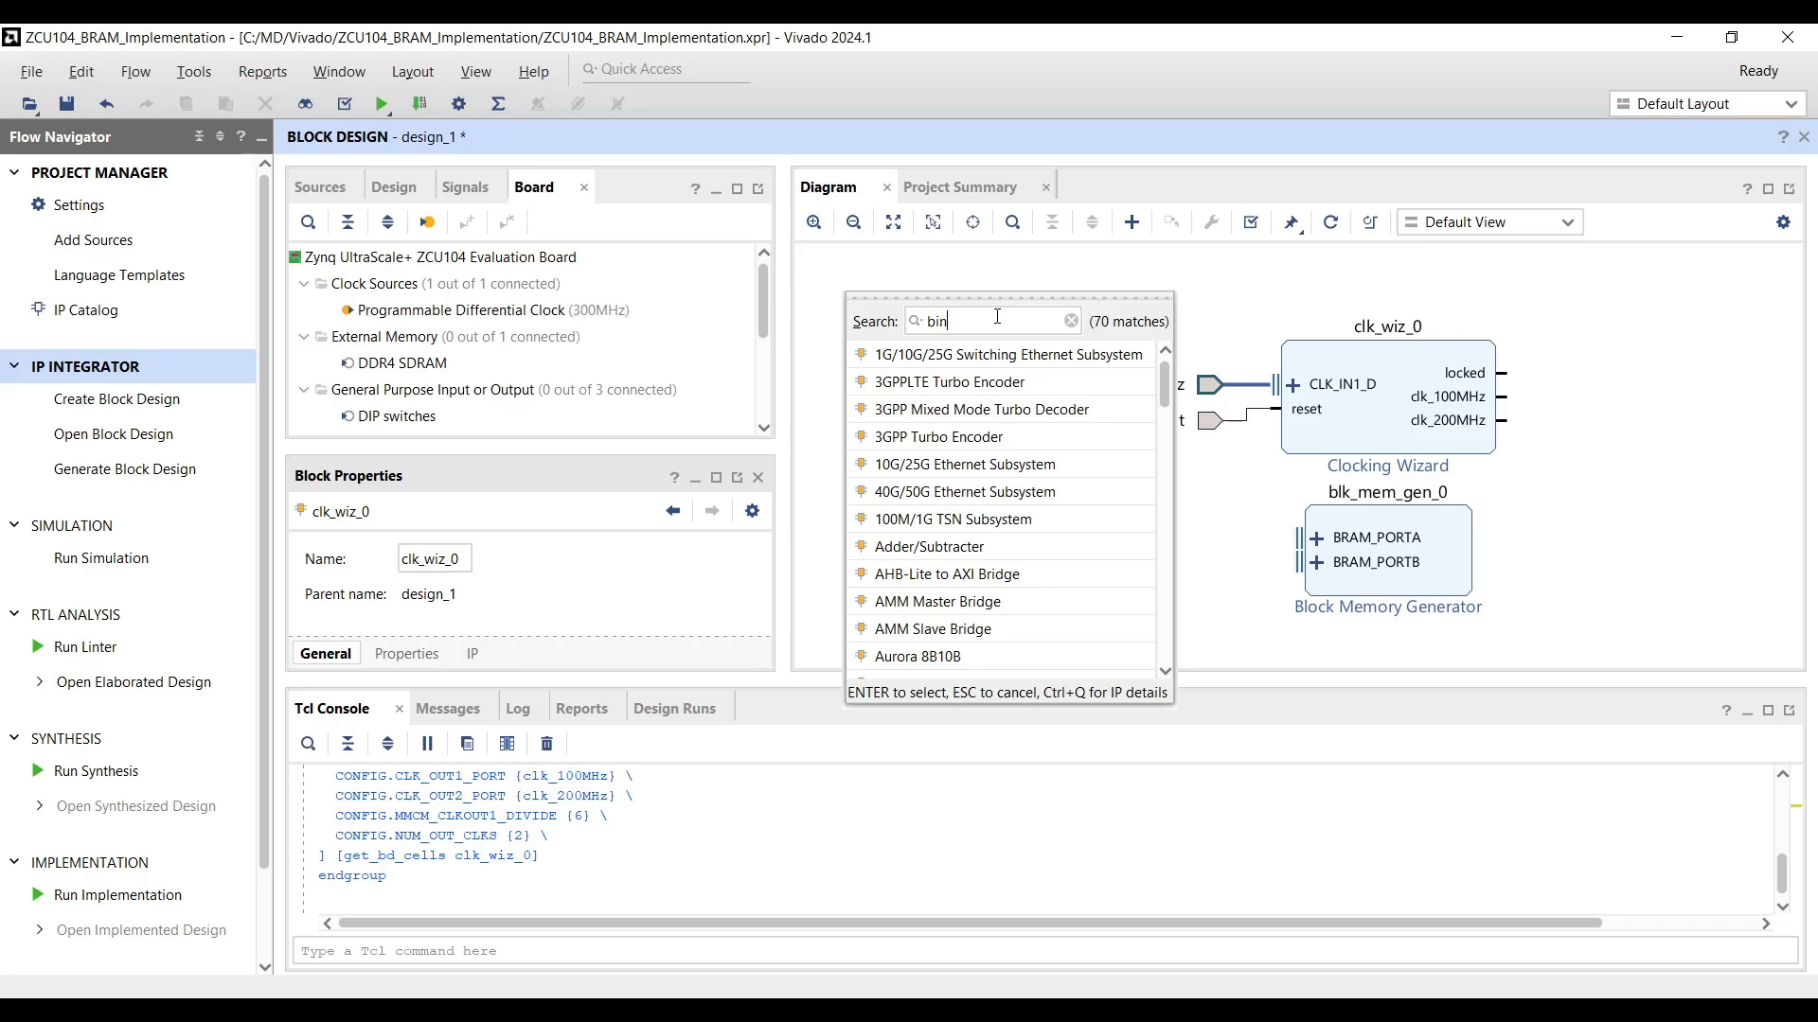
{"action": "type", "text": "ar"}
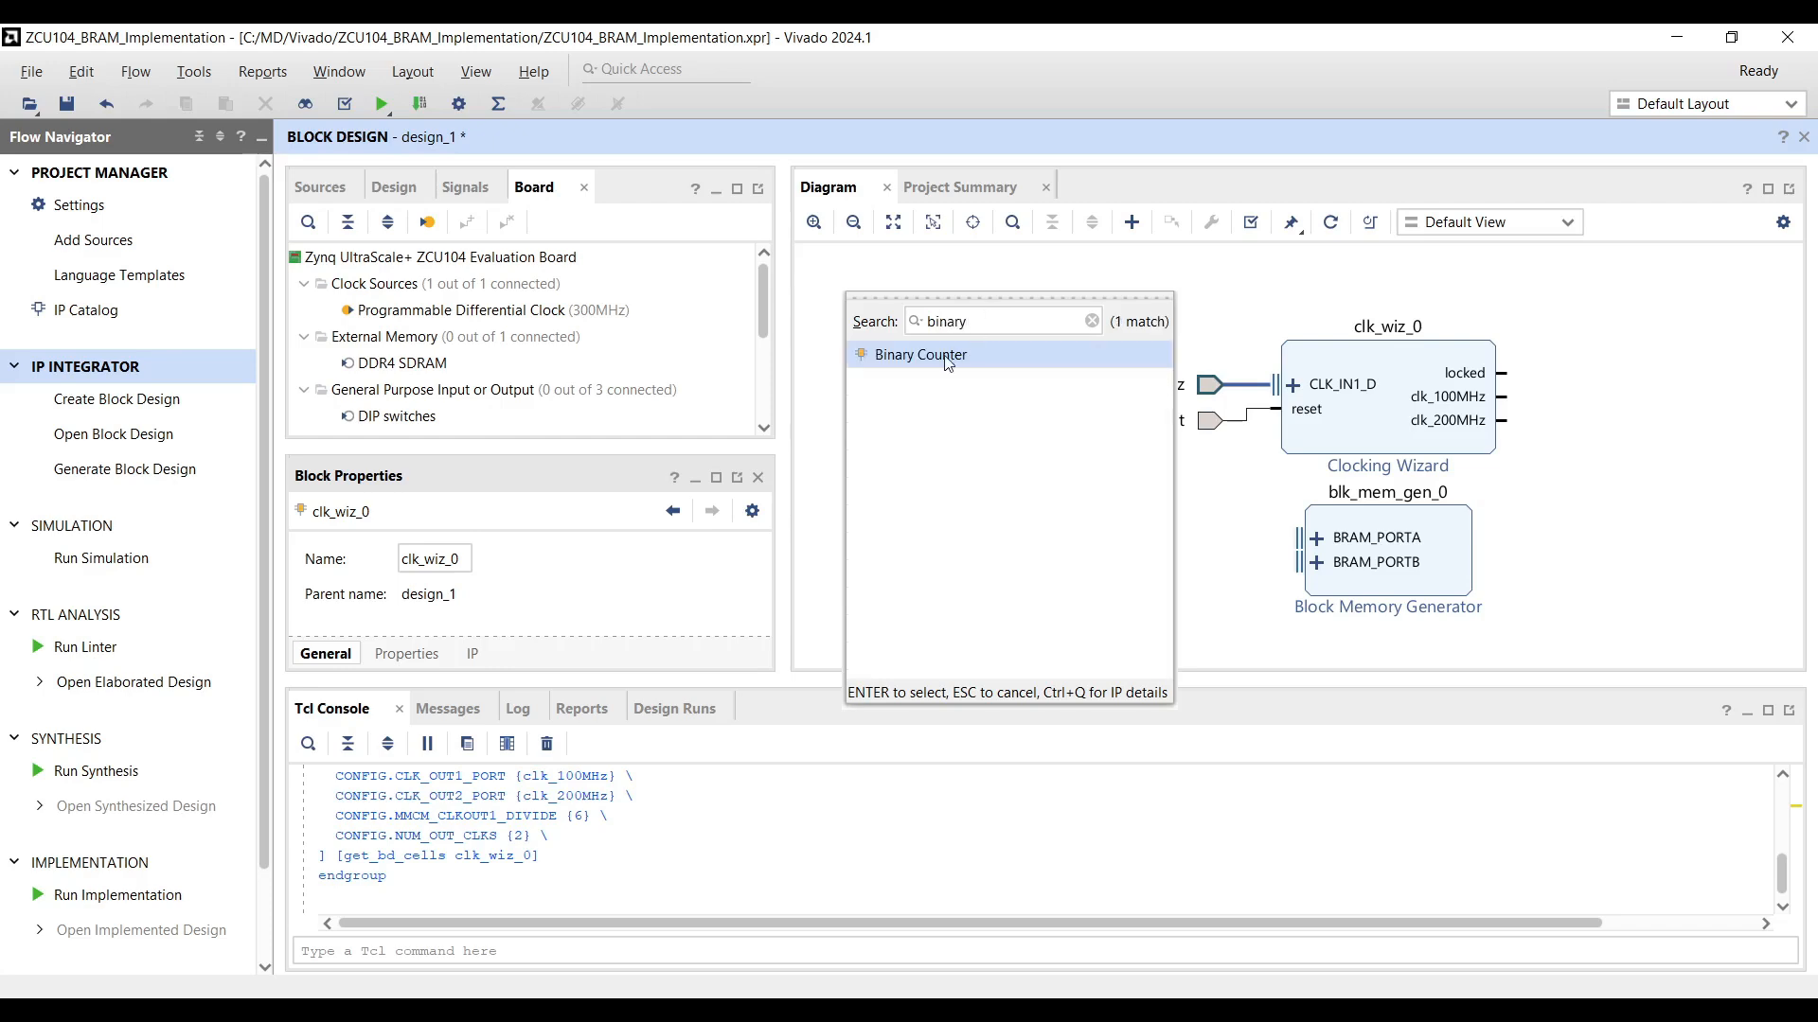
{"action": "type", "text": "y"}
{"action": "key", "text": "Return"}
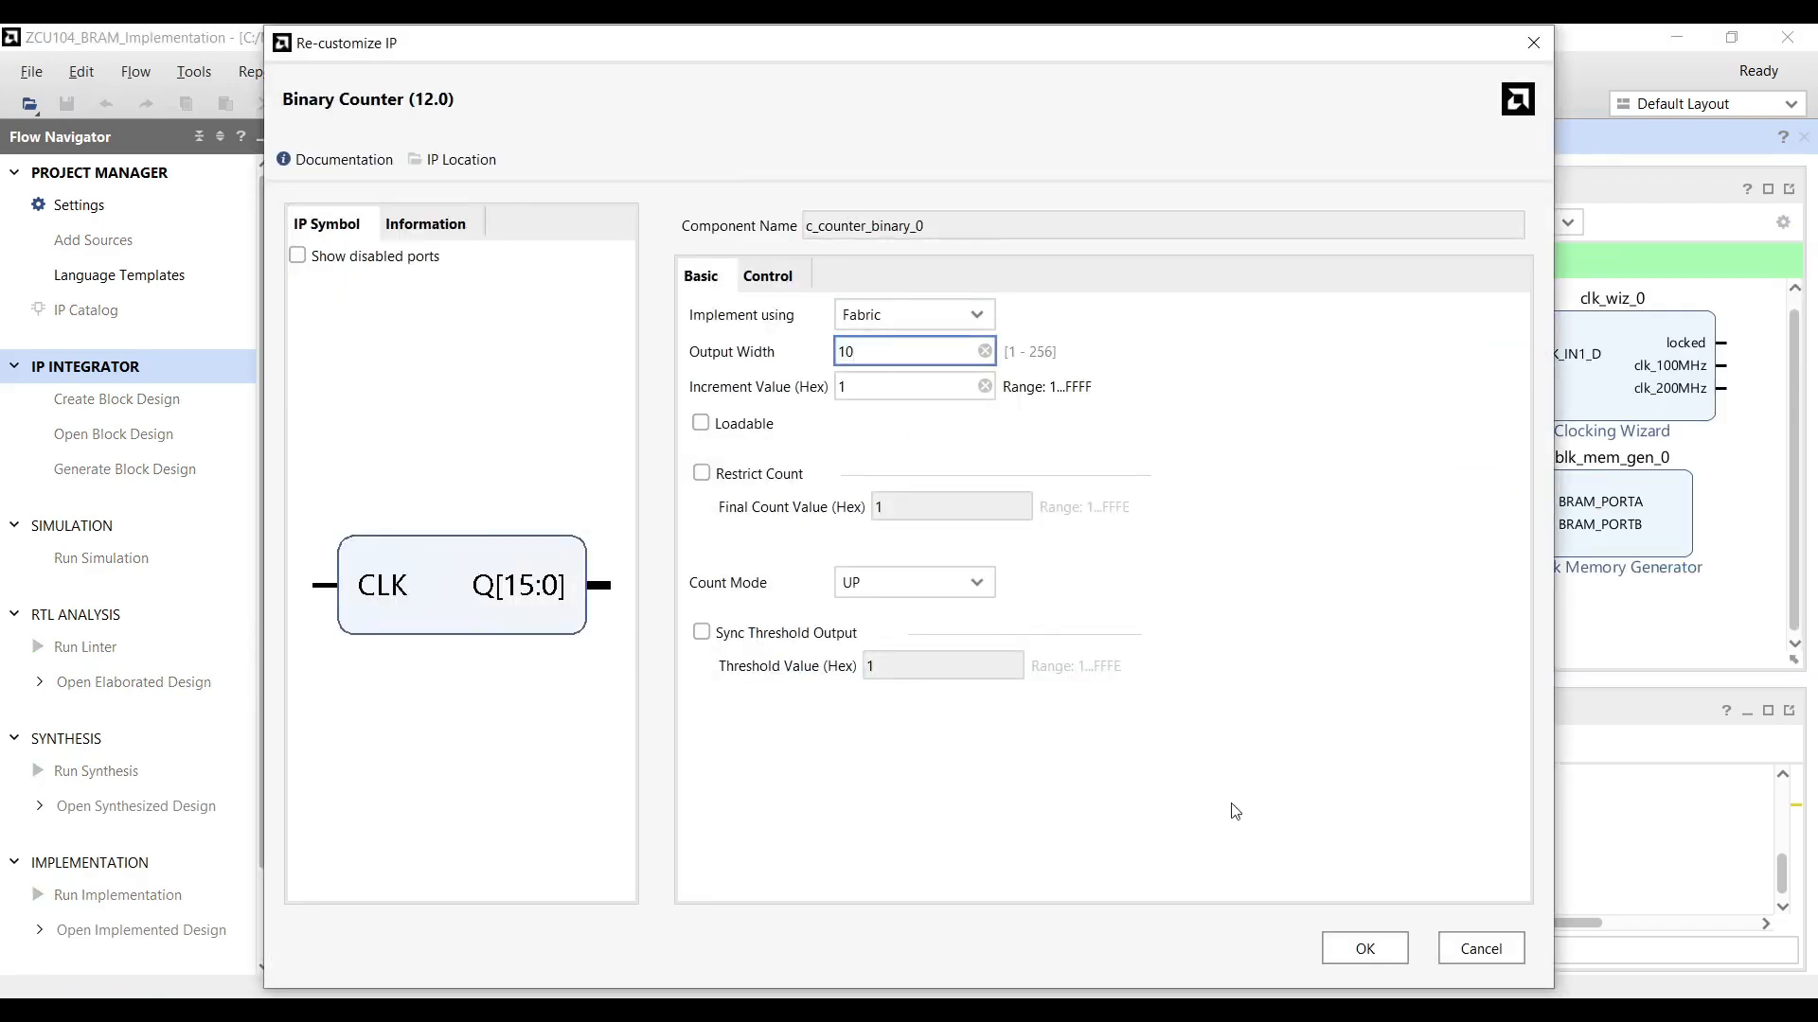
{"action": "left_click", "coordinate": [1371, 946]}
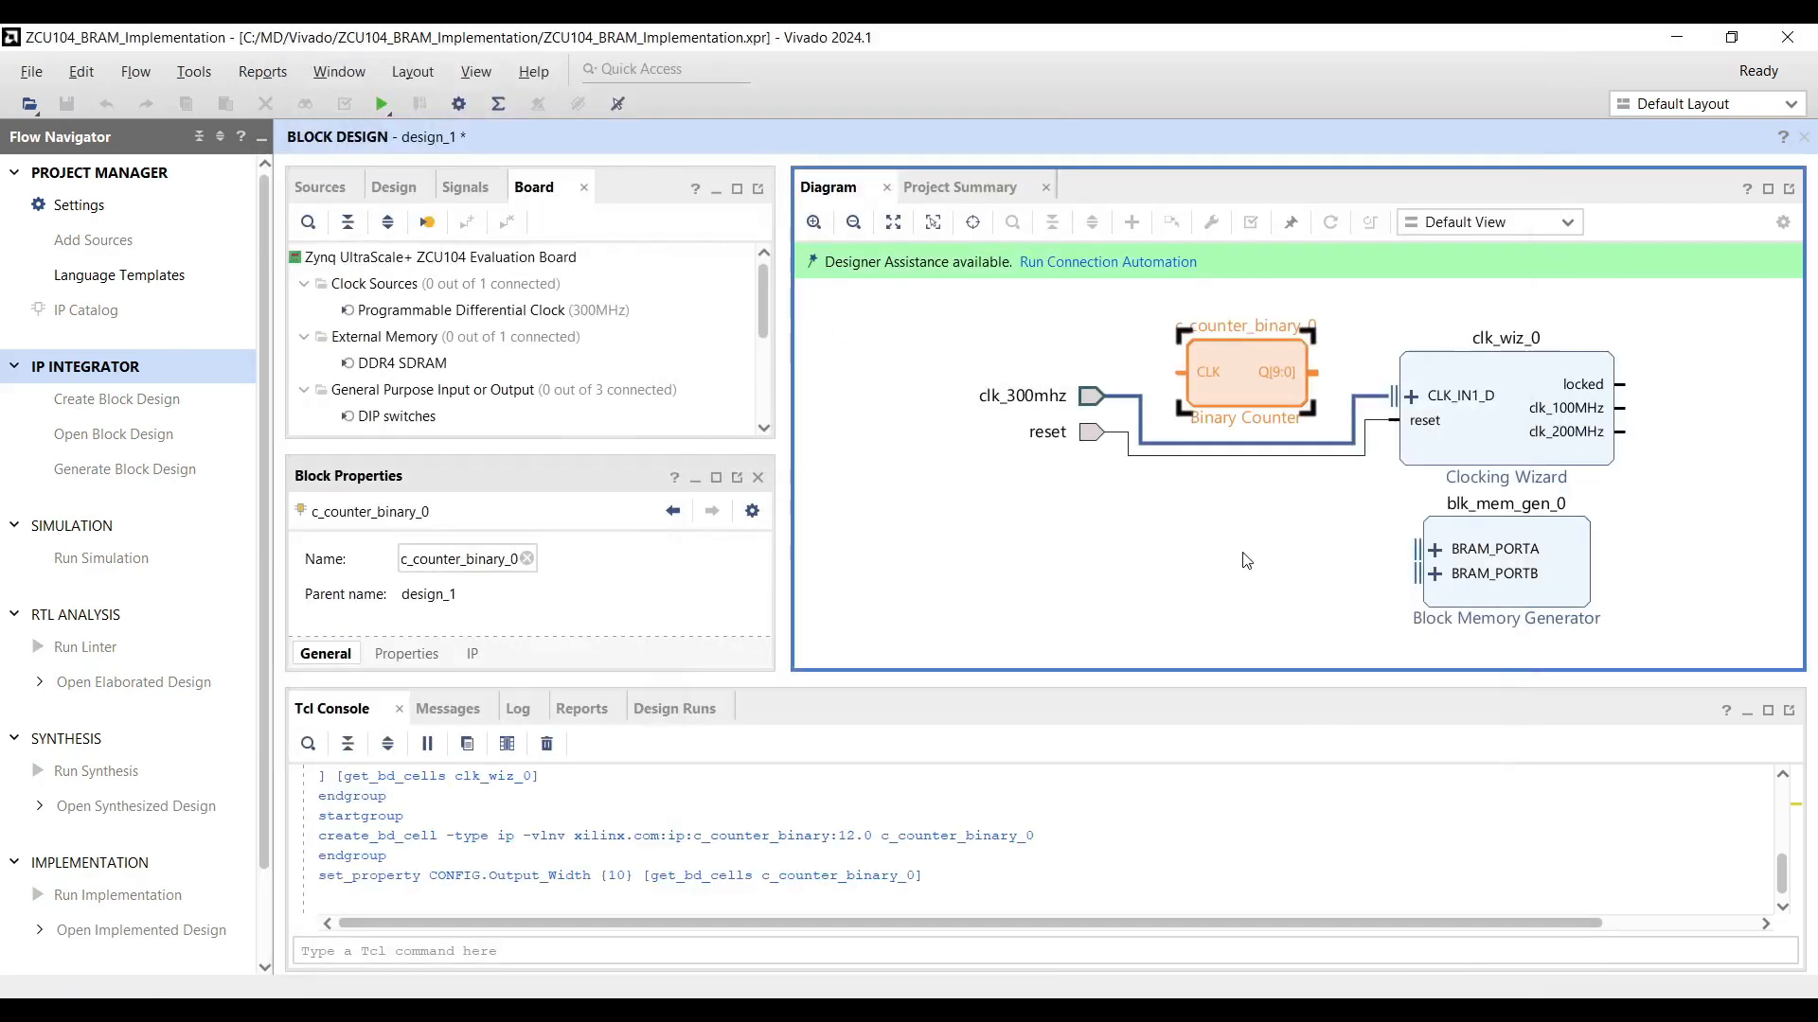
Add a second Binary Counter to the block design with an output width of 10.
{"action": "left_click", "coordinate": [1131, 222]}
{"action": "type", "text": "binary"}
{"action": "key", "text": "Return"}
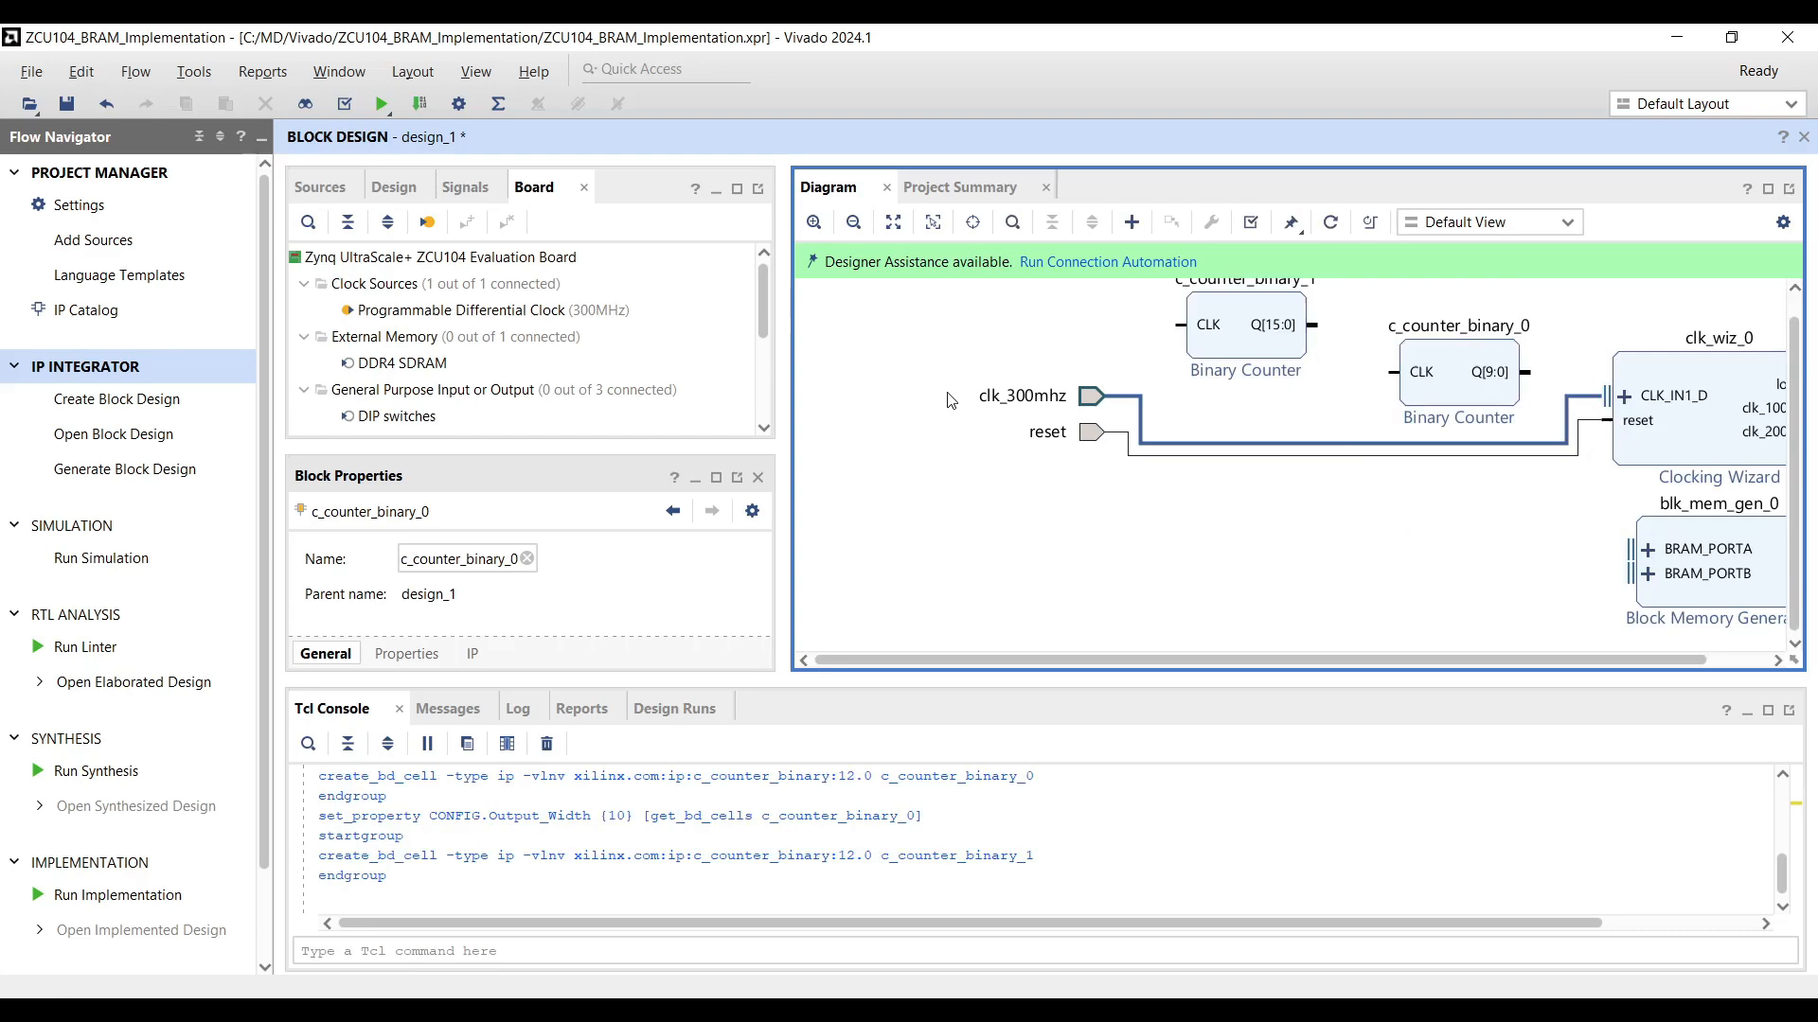
{"action": "double_click", "coordinate": [1220, 353]}
{"action": "type", "text": "10"}
{"action": "left_click", "coordinate": [1364, 946]}
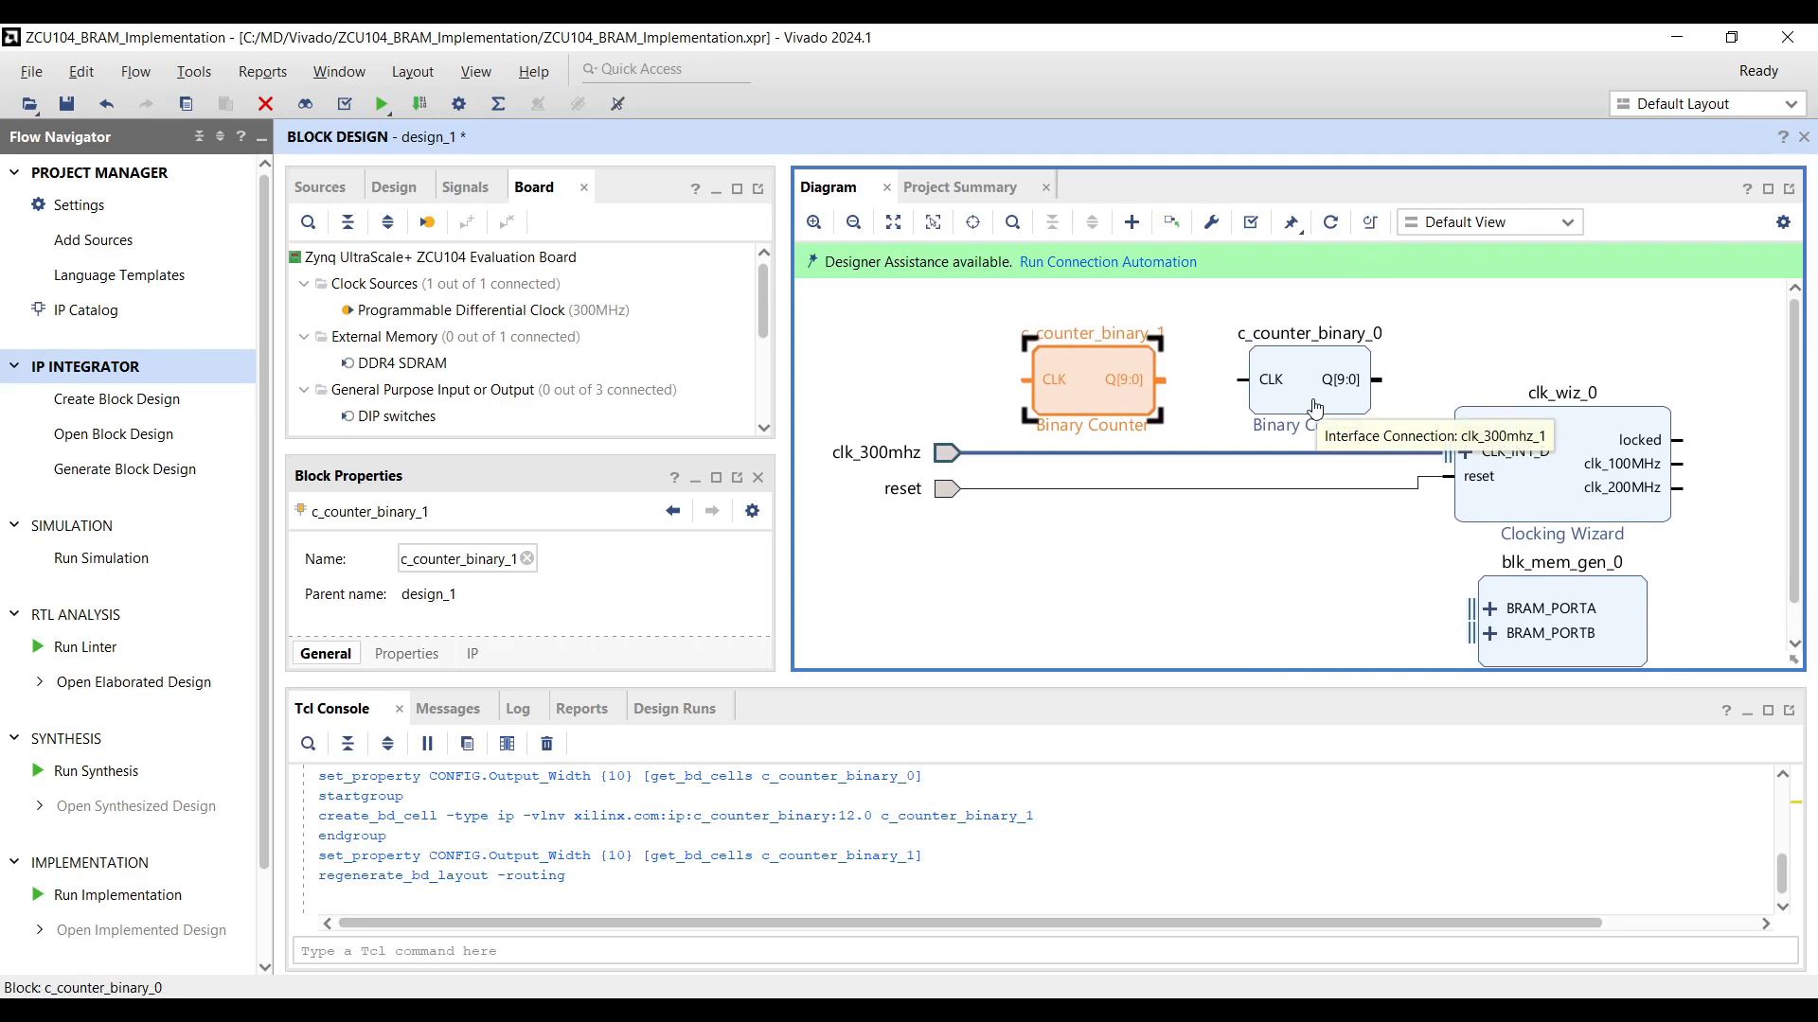
Stack both Binary Counters beside the Block Memory Generator and expand its BRAM_PORTA and BRAM_PORTB interfaces.
{"action": "left_click_drag", "start_coordinate": [1314, 422], "coordinate": [1314, 626]}
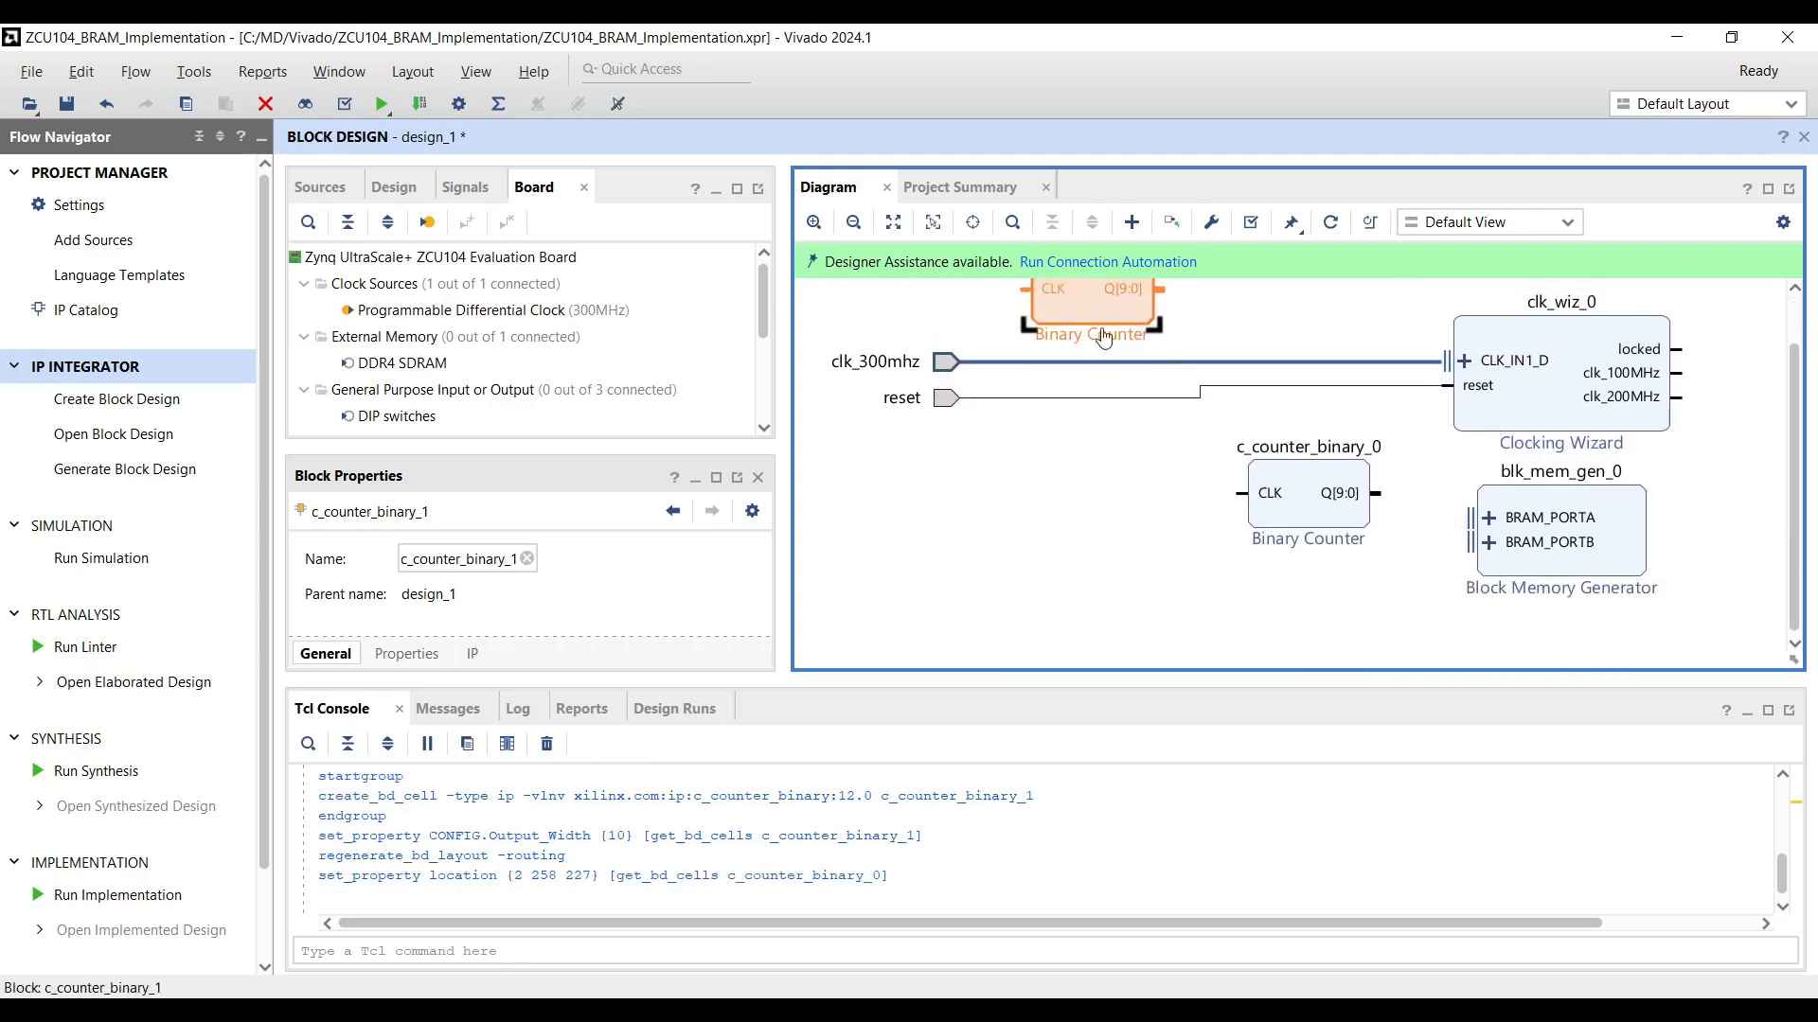
{"action": "left_click_drag", "start_coordinate": [1098, 331], "coordinate": [1312, 652]}
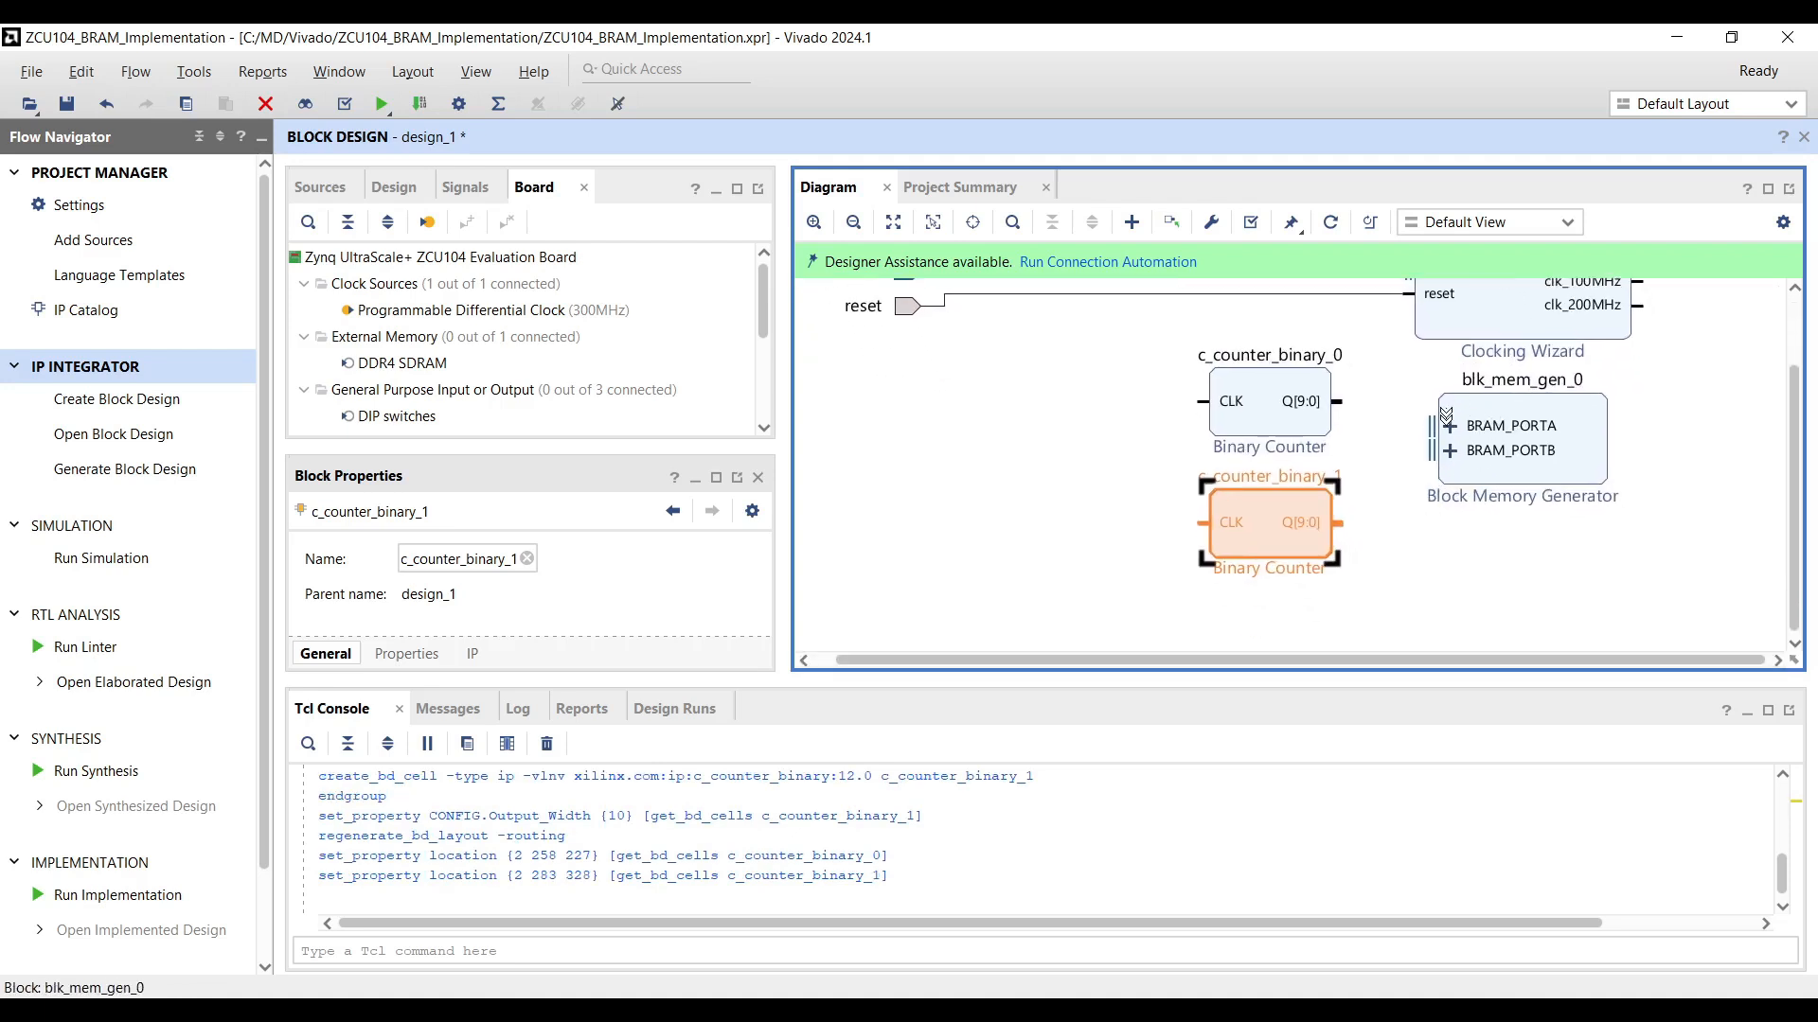
{"action": "left_click", "coordinate": [1447, 425]}
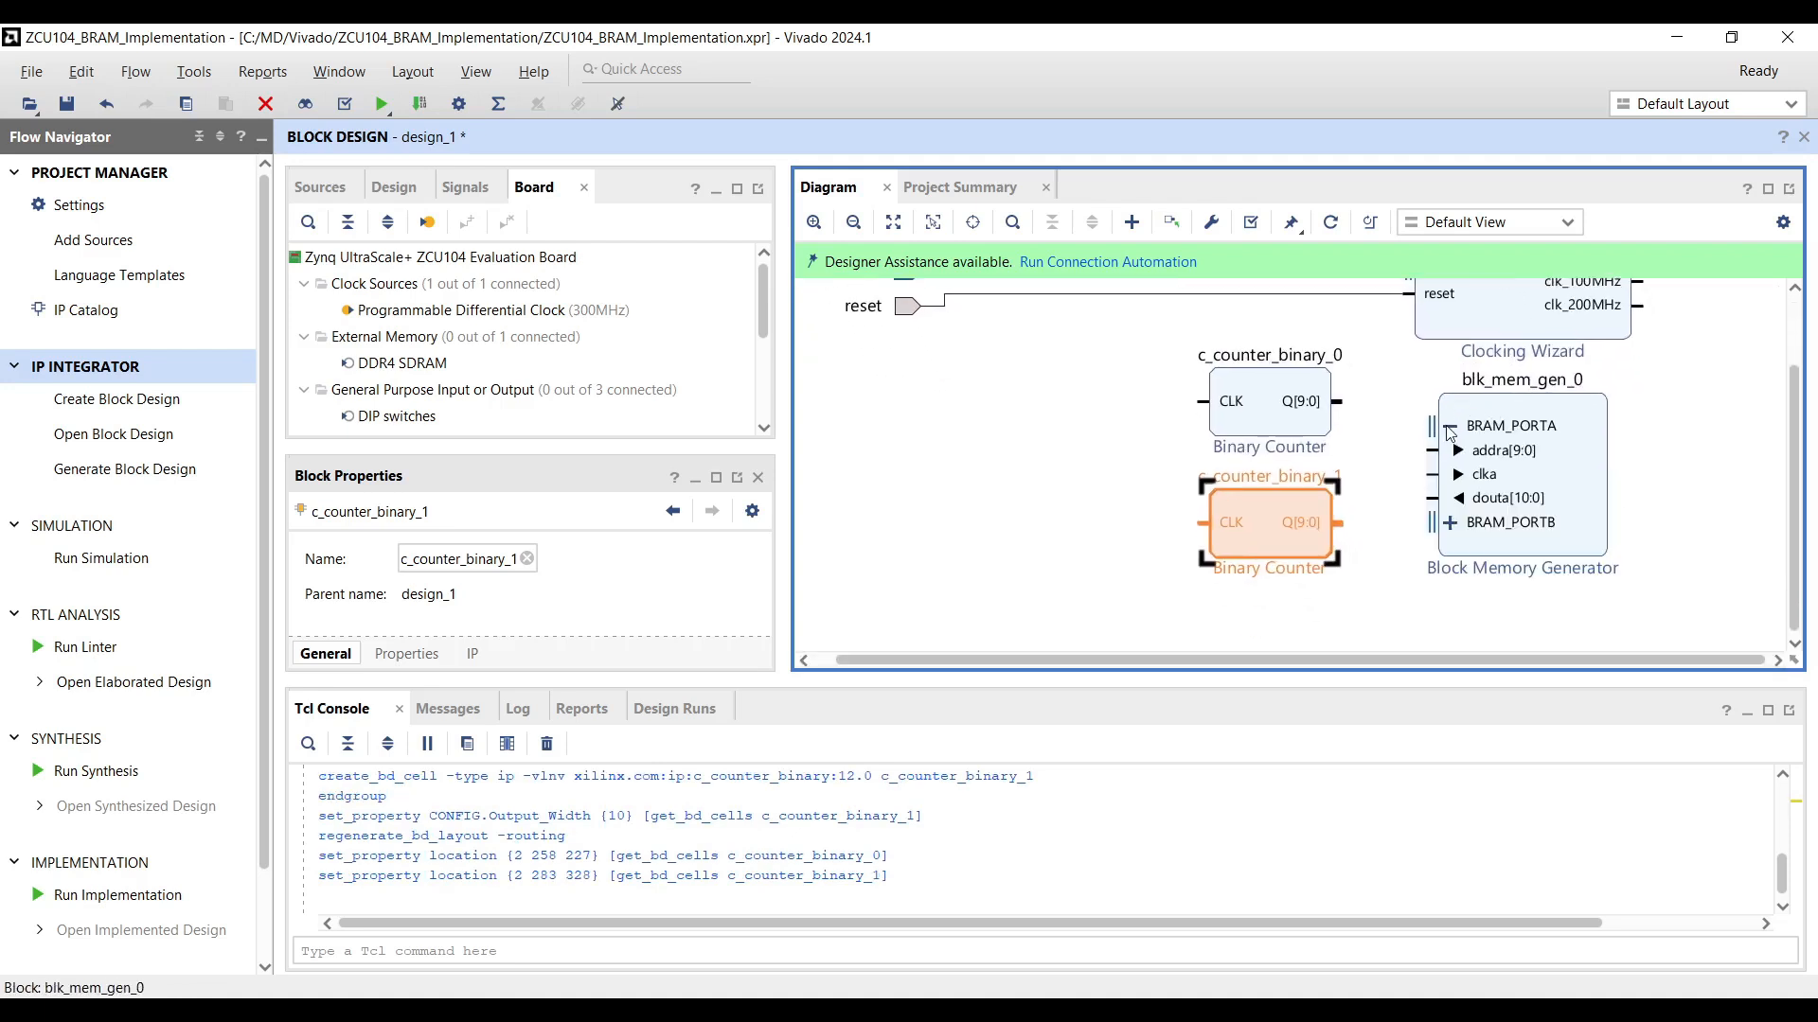
{"action": "left_click", "coordinate": [1451, 523]}
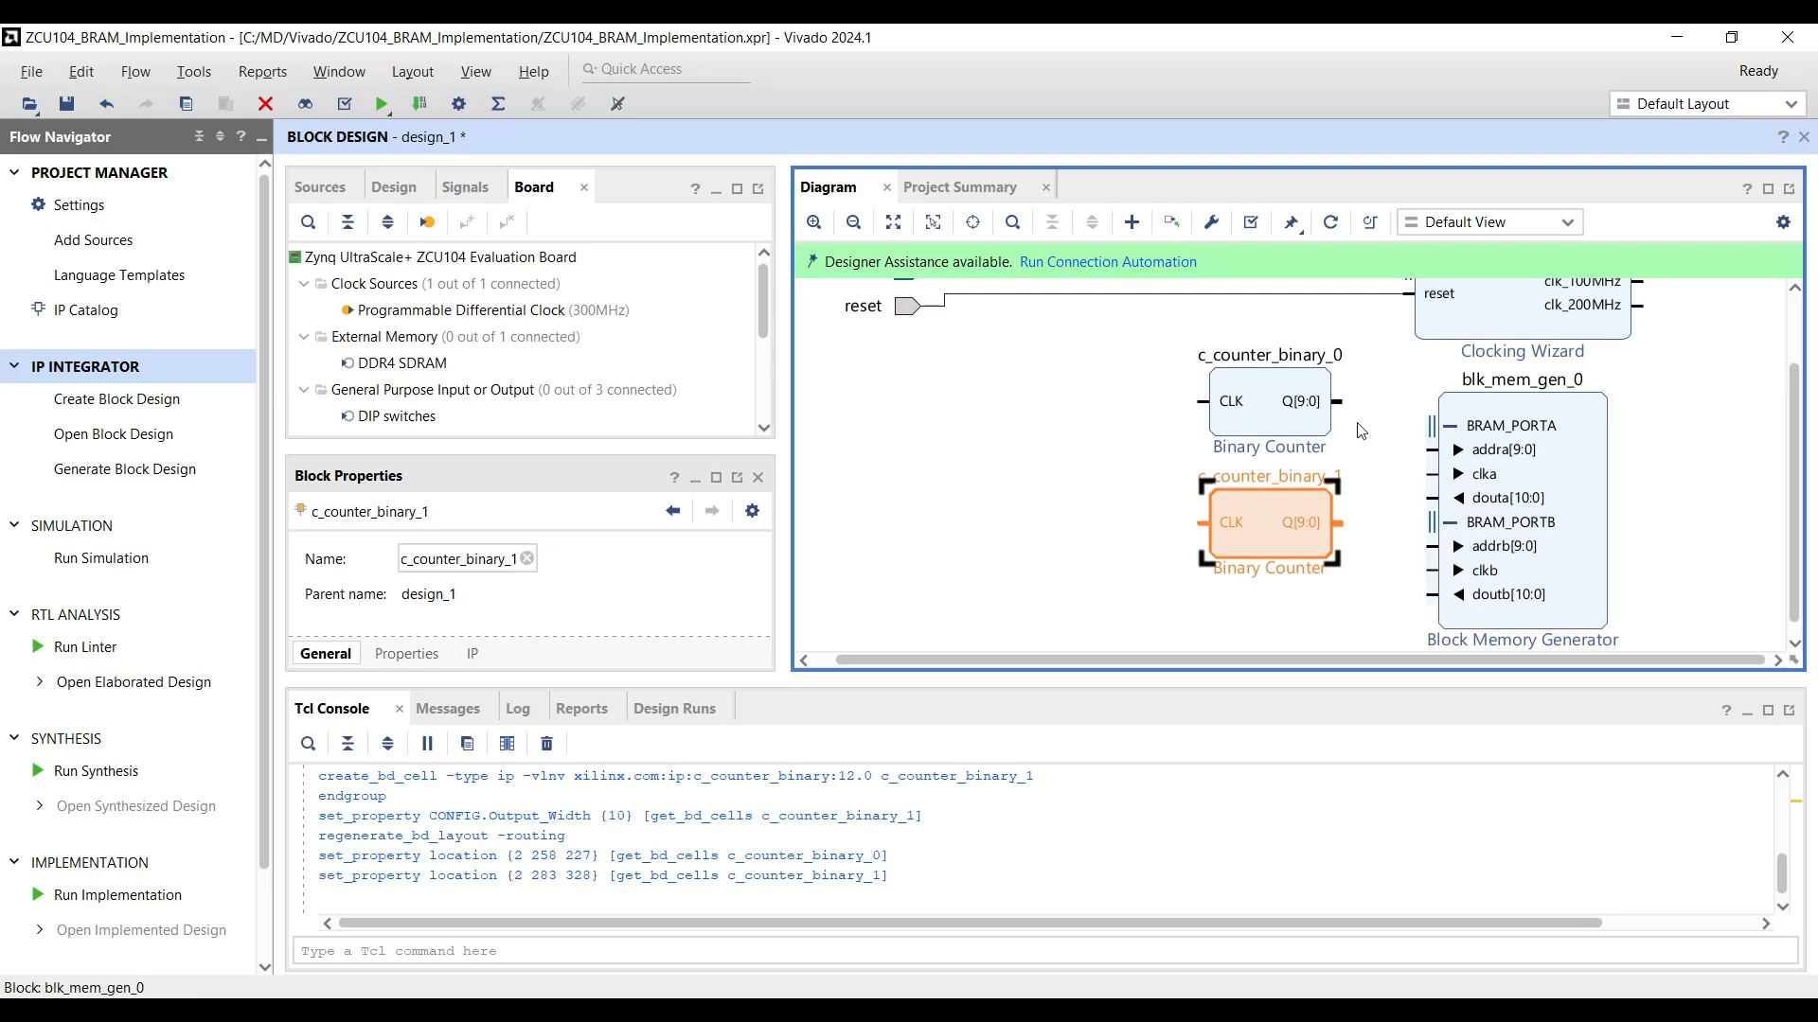
Connect the Q output of c_counter_binary_0 to addra and that of c_counter_binary_1 to addrb, with the diagram maximized.
{"action": "left_click_drag", "start_coordinate": [1345, 390], "coordinate": [1431, 451]}
{"action": "left_click", "coordinate": [954, 46]}
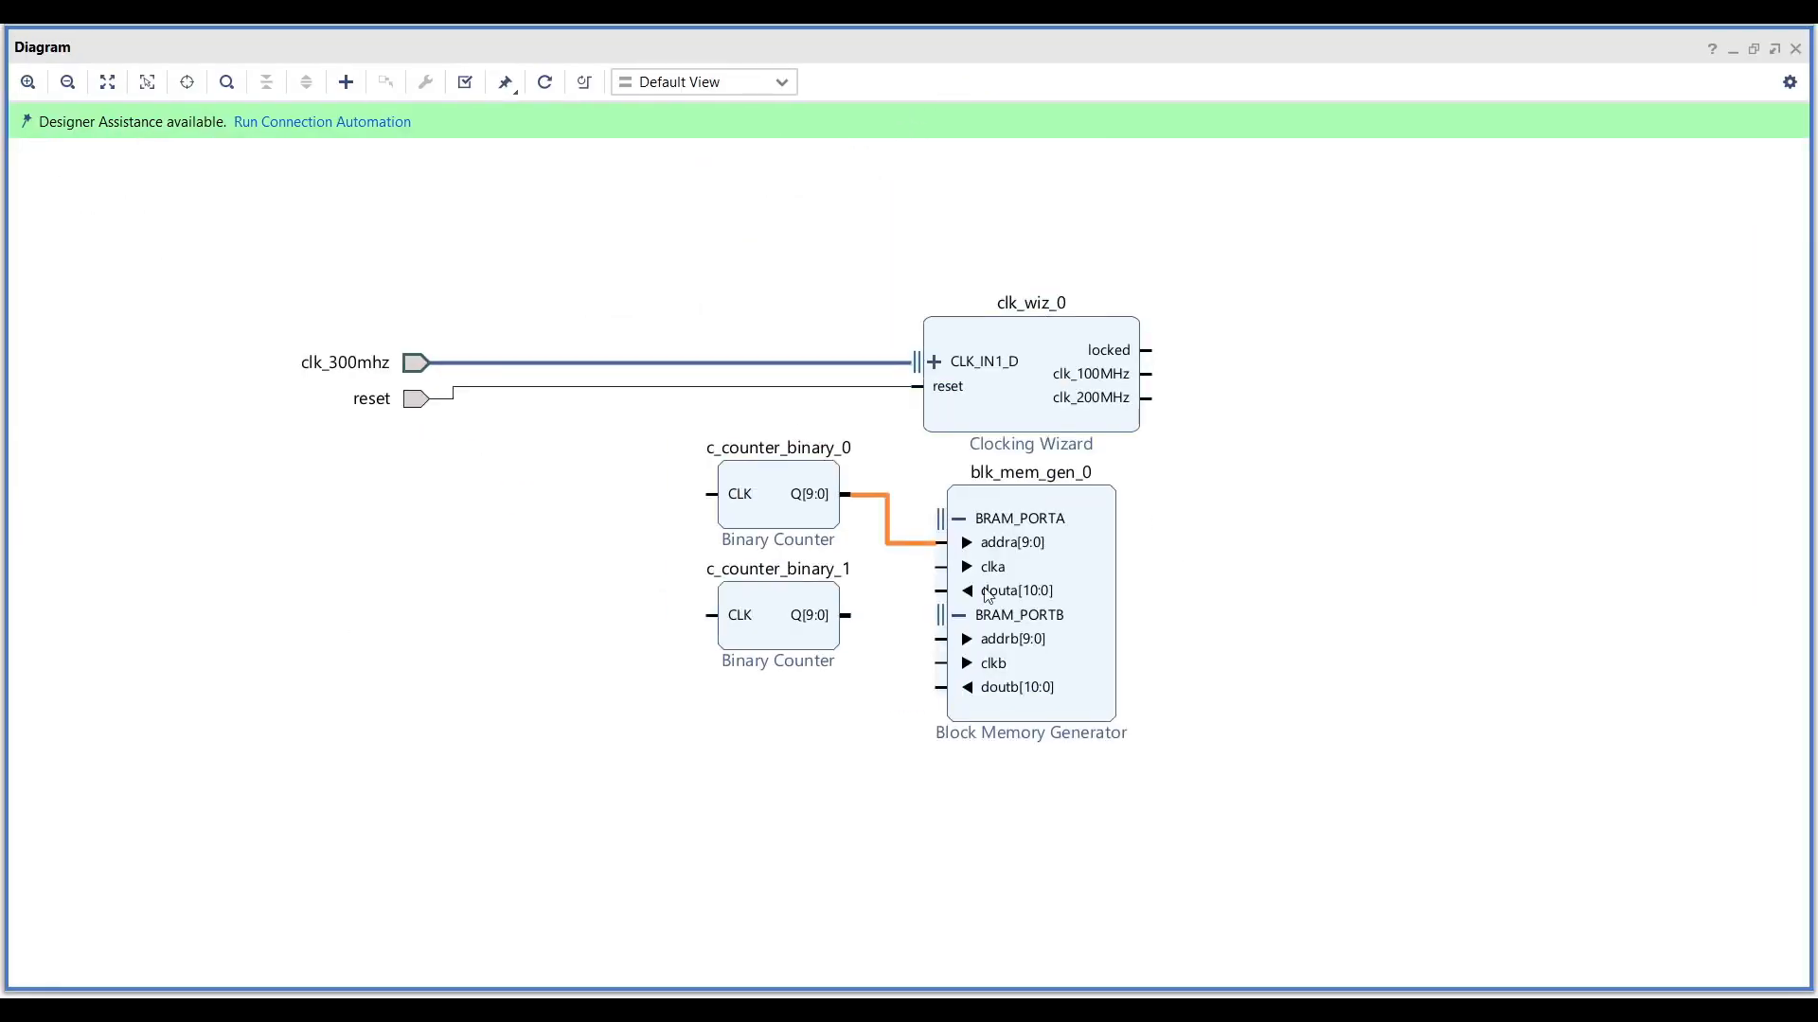
{"action": "left_click_drag", "start_coordinate": [845, 615], "coordinate": [934, 637]}
Wire clk_100MHz to c_counter_binary_0 and clka, and clk_200MHz to c_counter_binary_1 and clkb.
{"action": "left_click_drag", "start_coordinate": [1329, 419], "coordinate": [912, 537]}
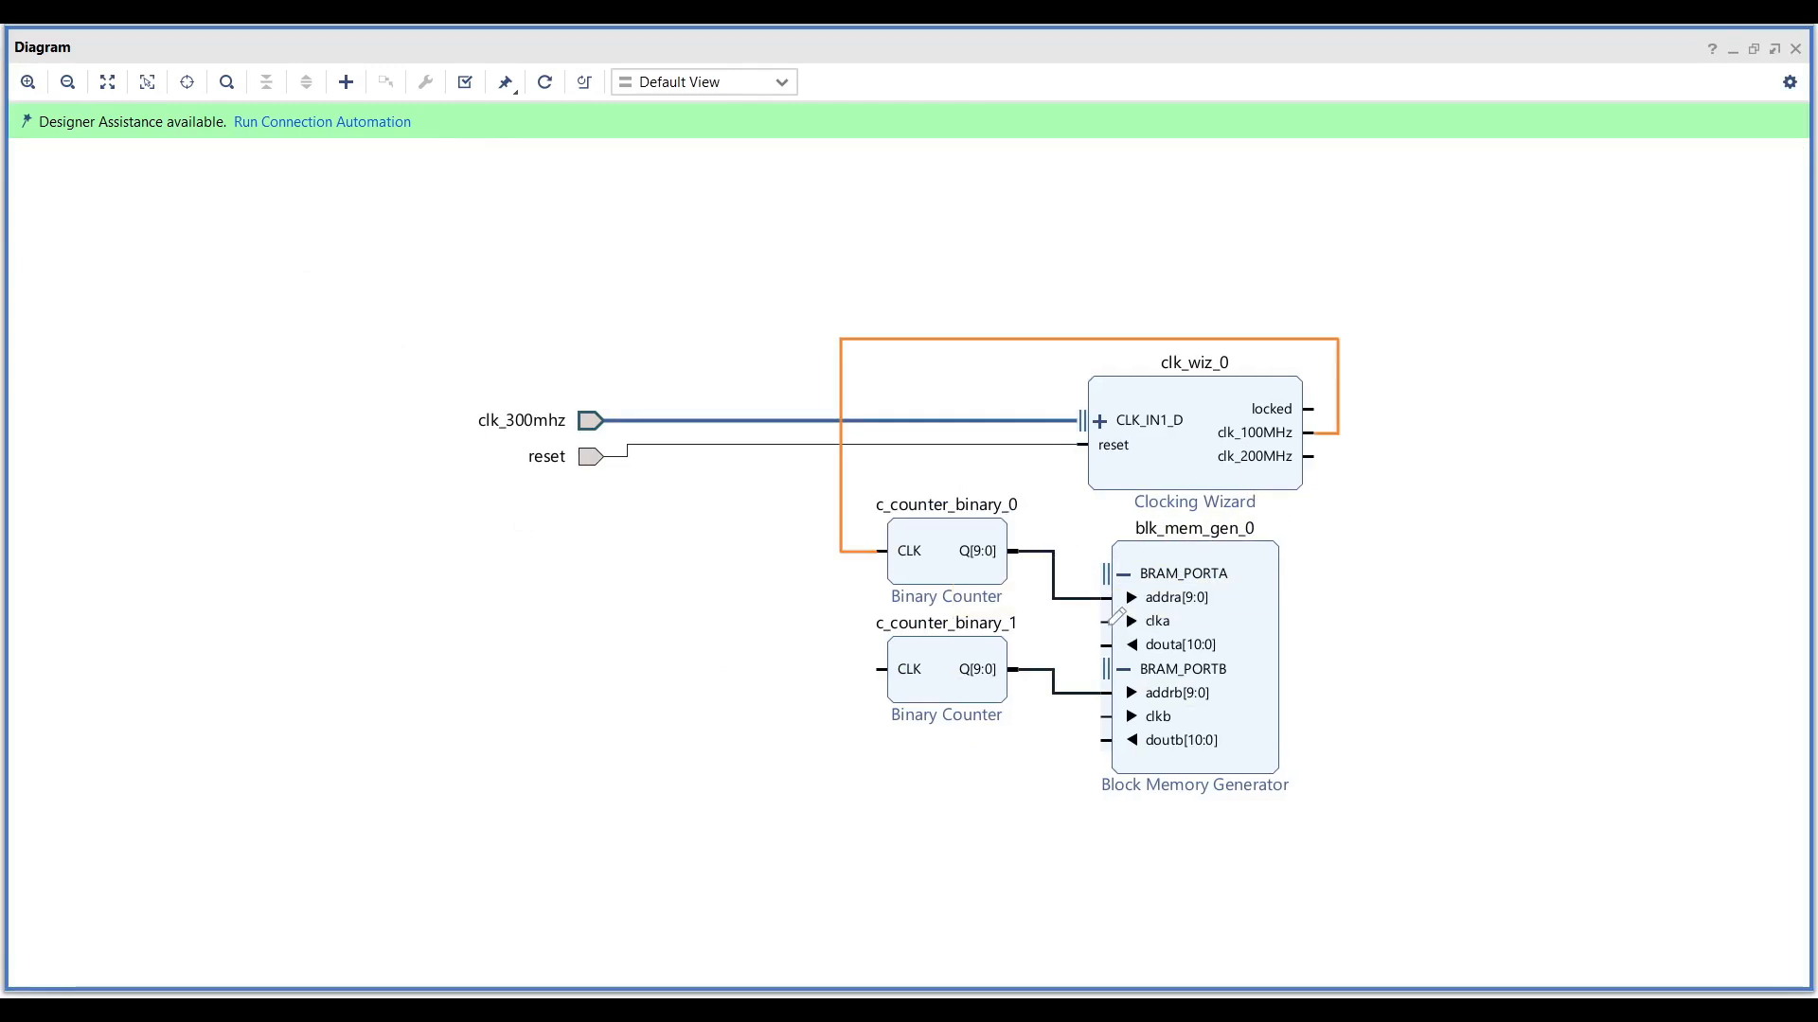
{"action": "left_click_drag", "start_coordinate": [1110, 622], "coordinate": [876, 538]}
{"action": "left_click_drag", "start_coordinate": [881, 666], "coordinate": [1132, 715]}
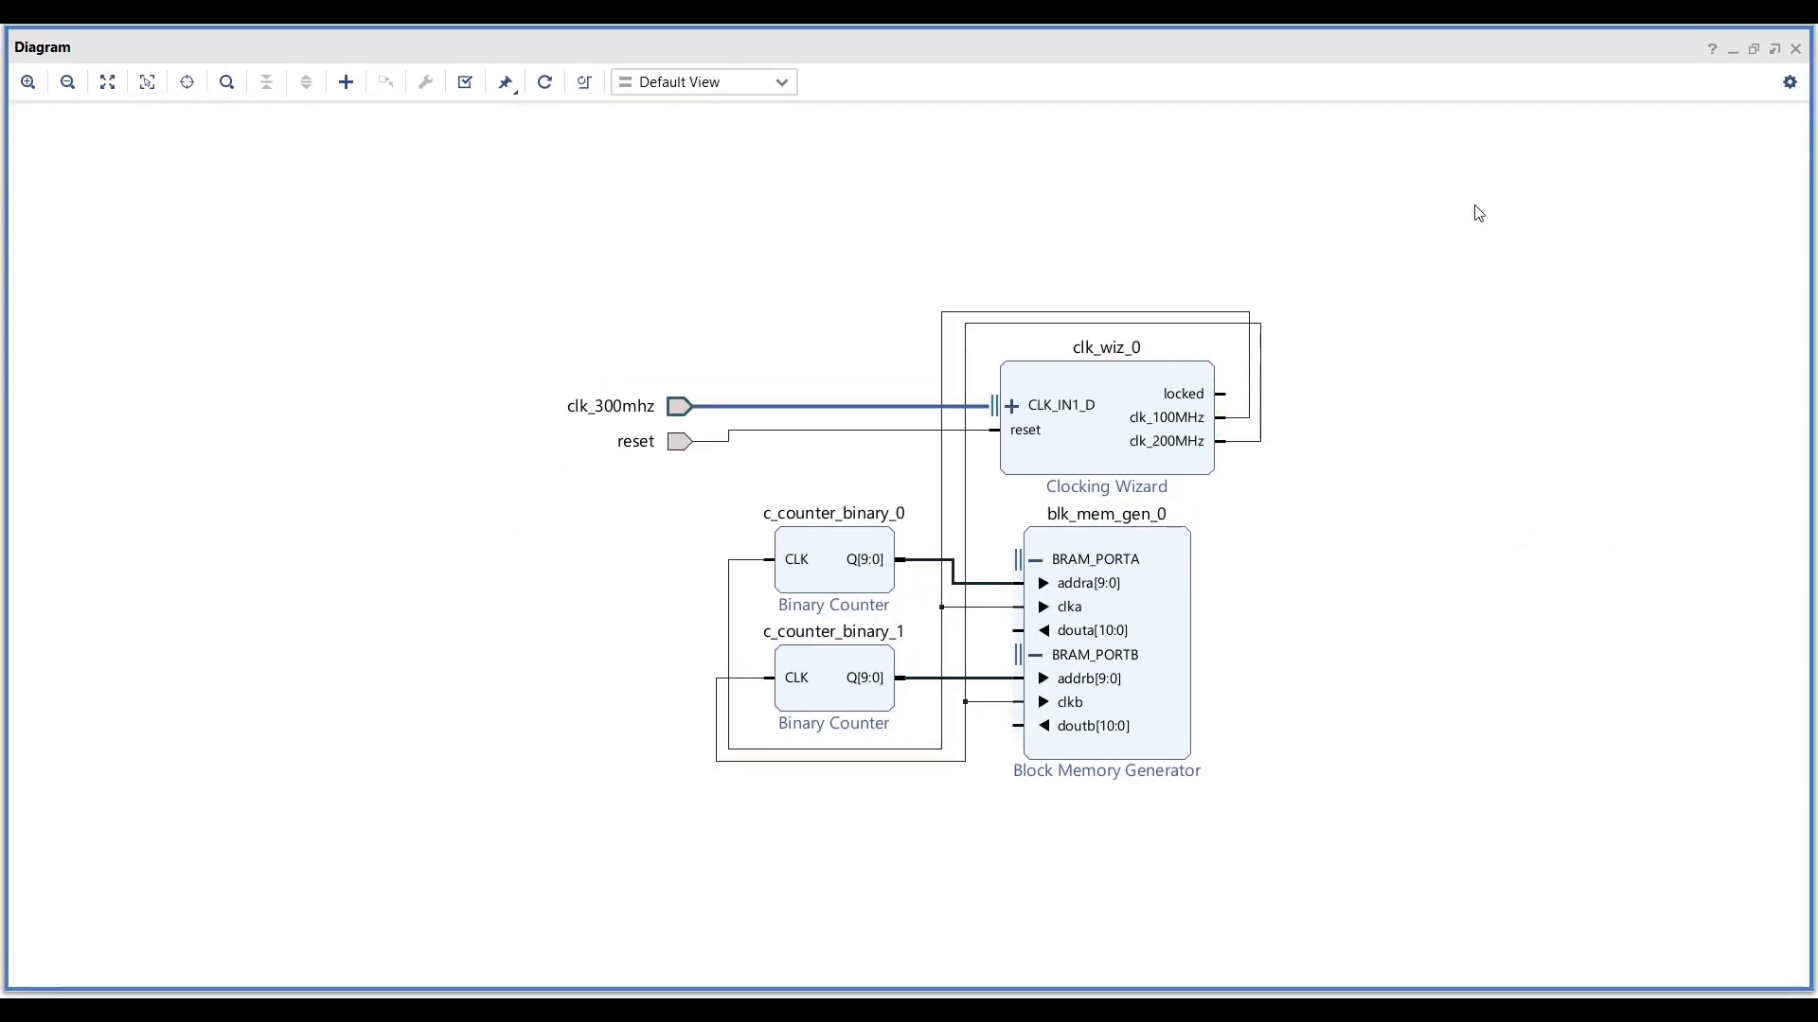
{"action": "left_click", "coordinate": [1248, 425]}
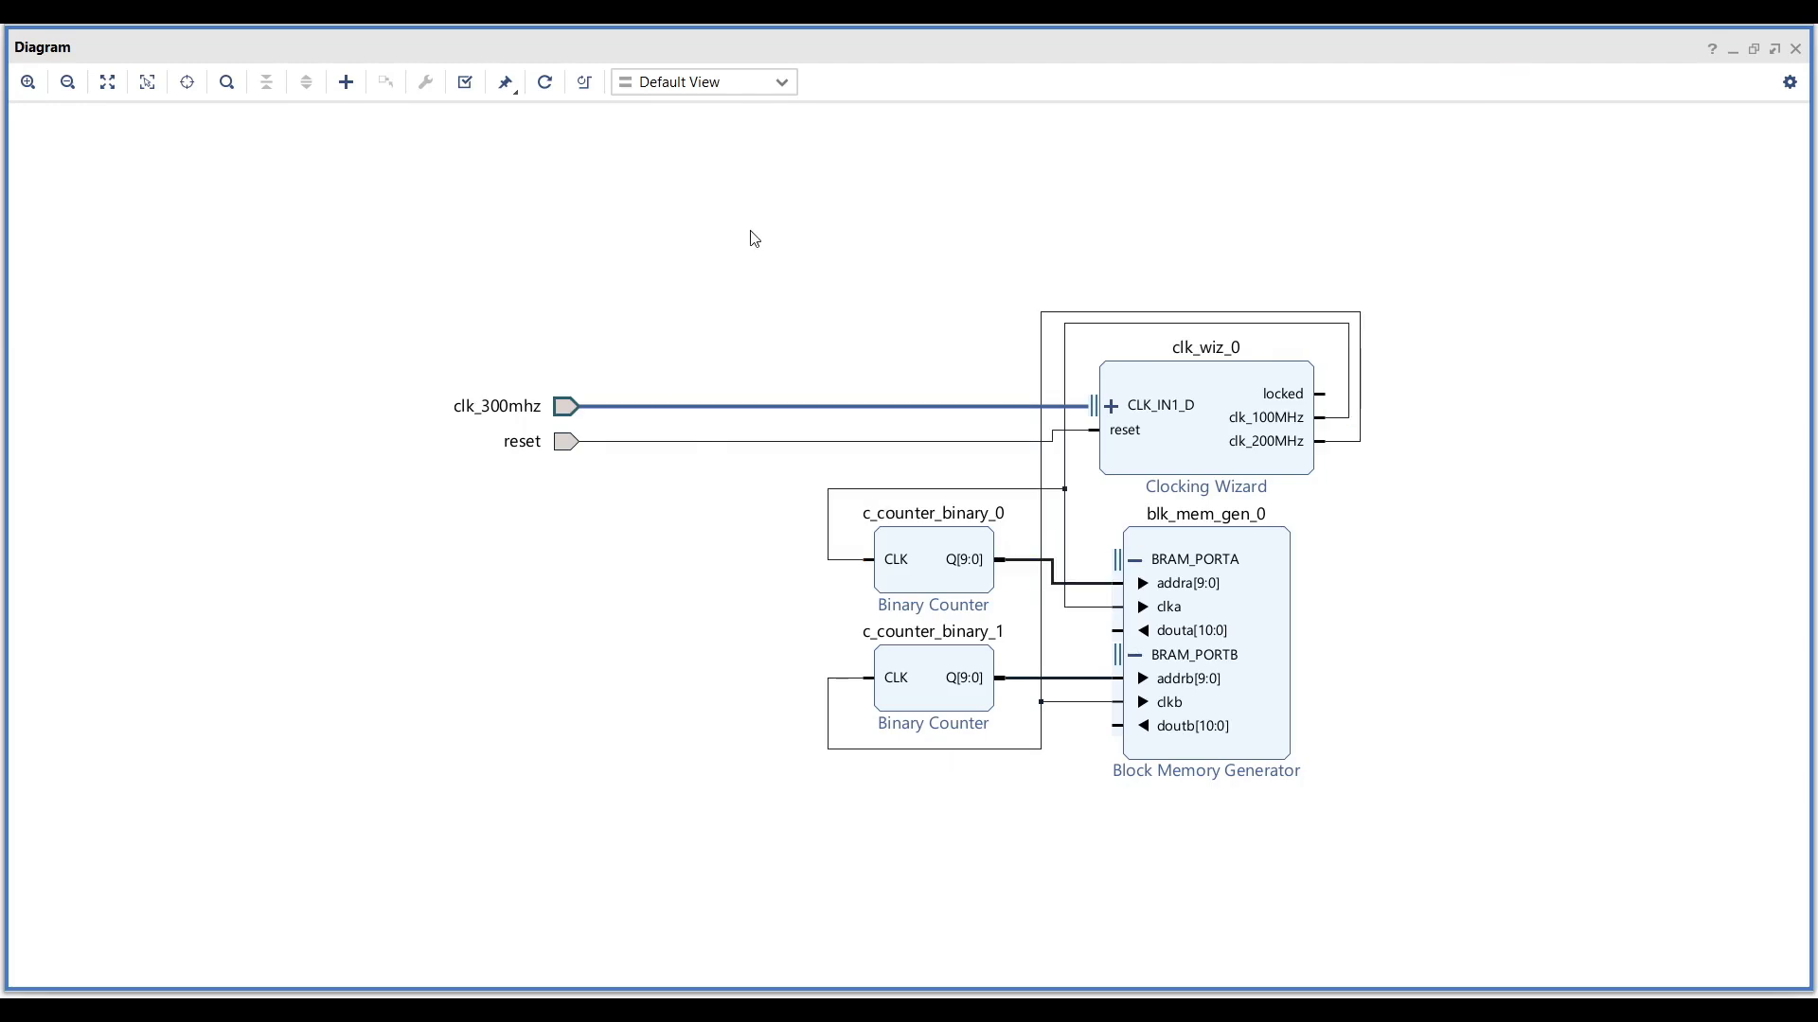
Add an ILA (Integrated Logic Analyzer) to the block design.
{"action": "left_click", "coordinate": [346, 83]}
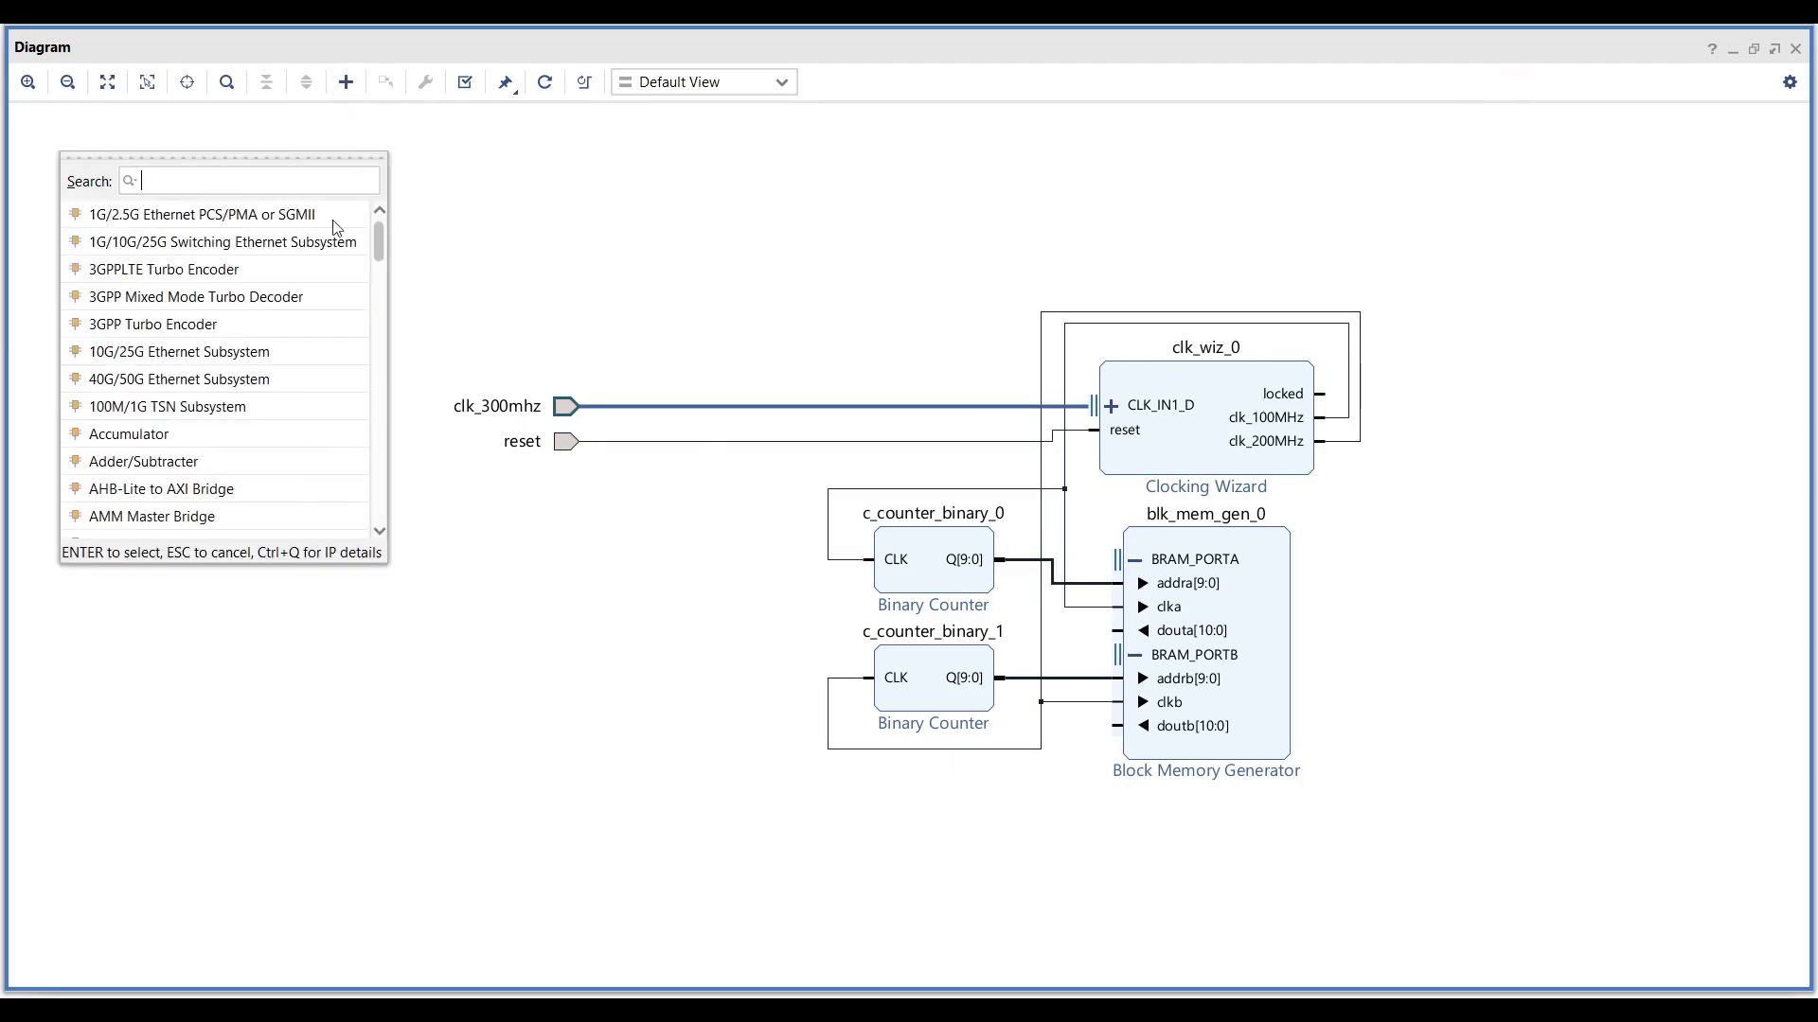
{"action": "type", "text": "ila"}
{"action": "double_click", "coordinate": [220, 217]}
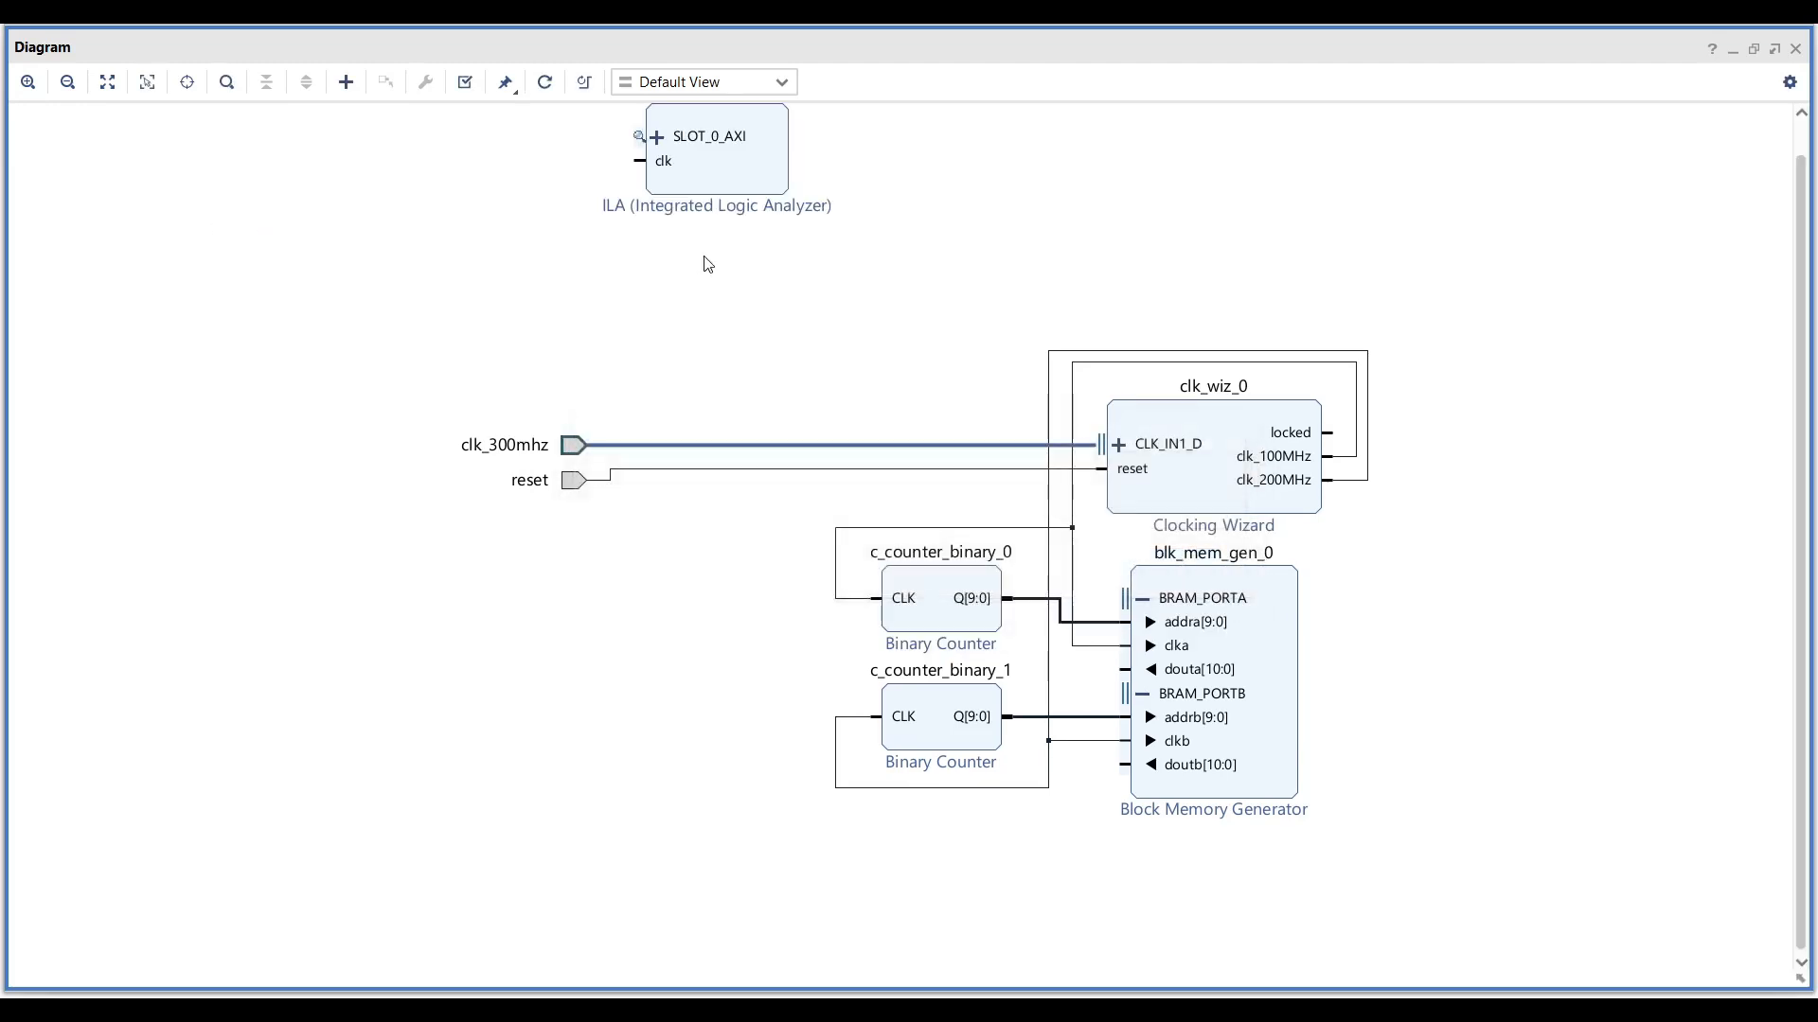
Configure the ILA with the Native monitor type, 4 probes and a sample data depth of 4096.
{"action": "left_click", "coordinate": [737, 186]}
{"action": "double_click", "coordinate": [736, 186]}
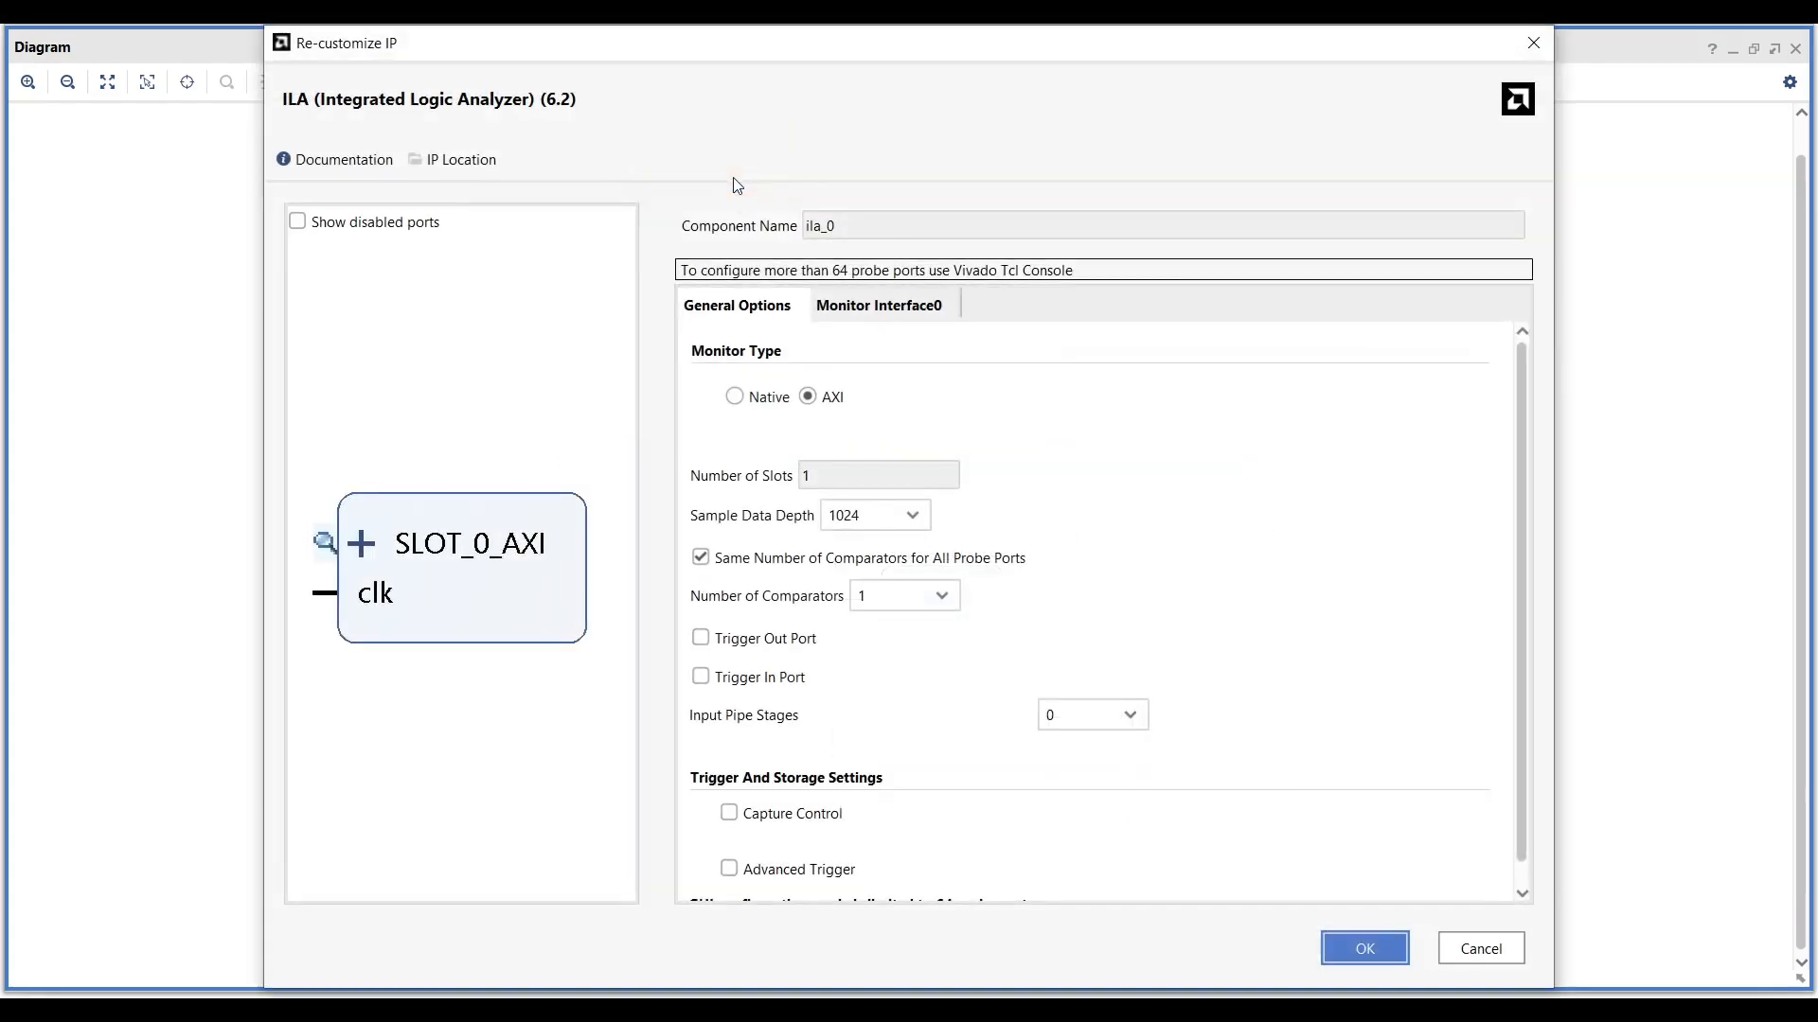
{"action": "left_click", "coordinate": [734, 398]}
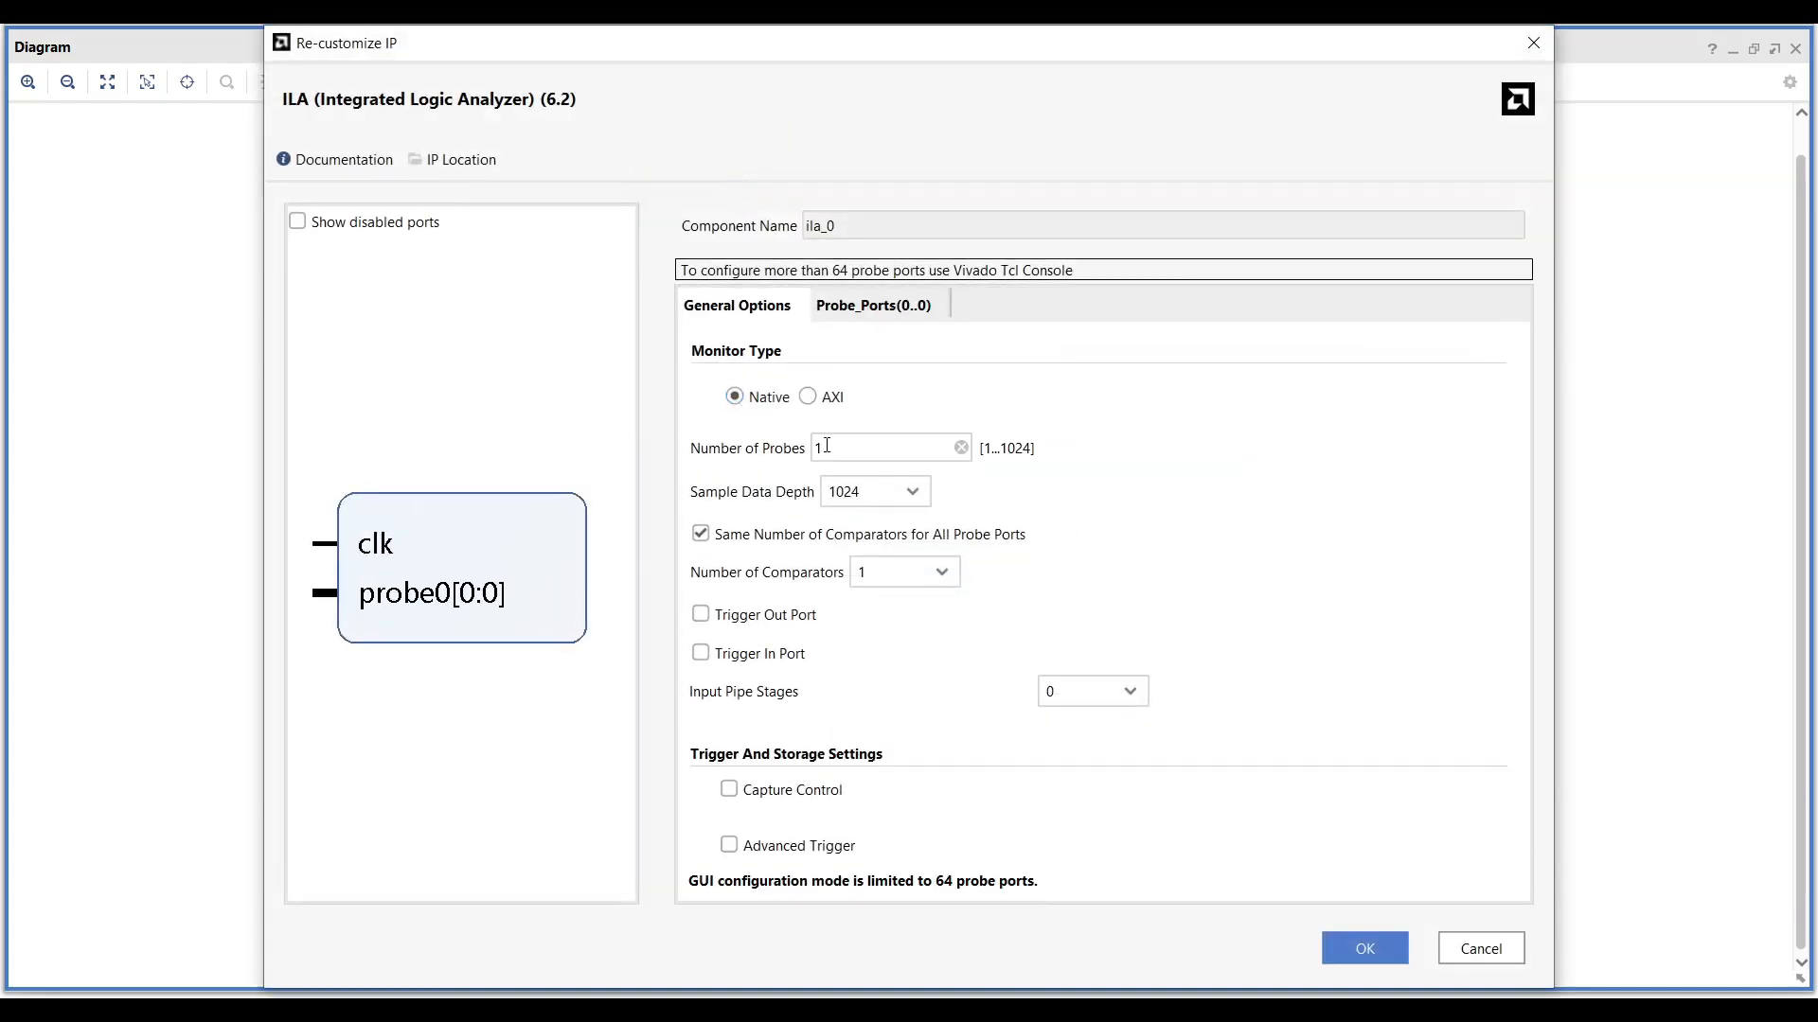
{"action": "left_click", "coordinate": [811, 447]}
{"action": "type", "text": "4"}
{"action": "left_click", "coordinate": [904, 492]}
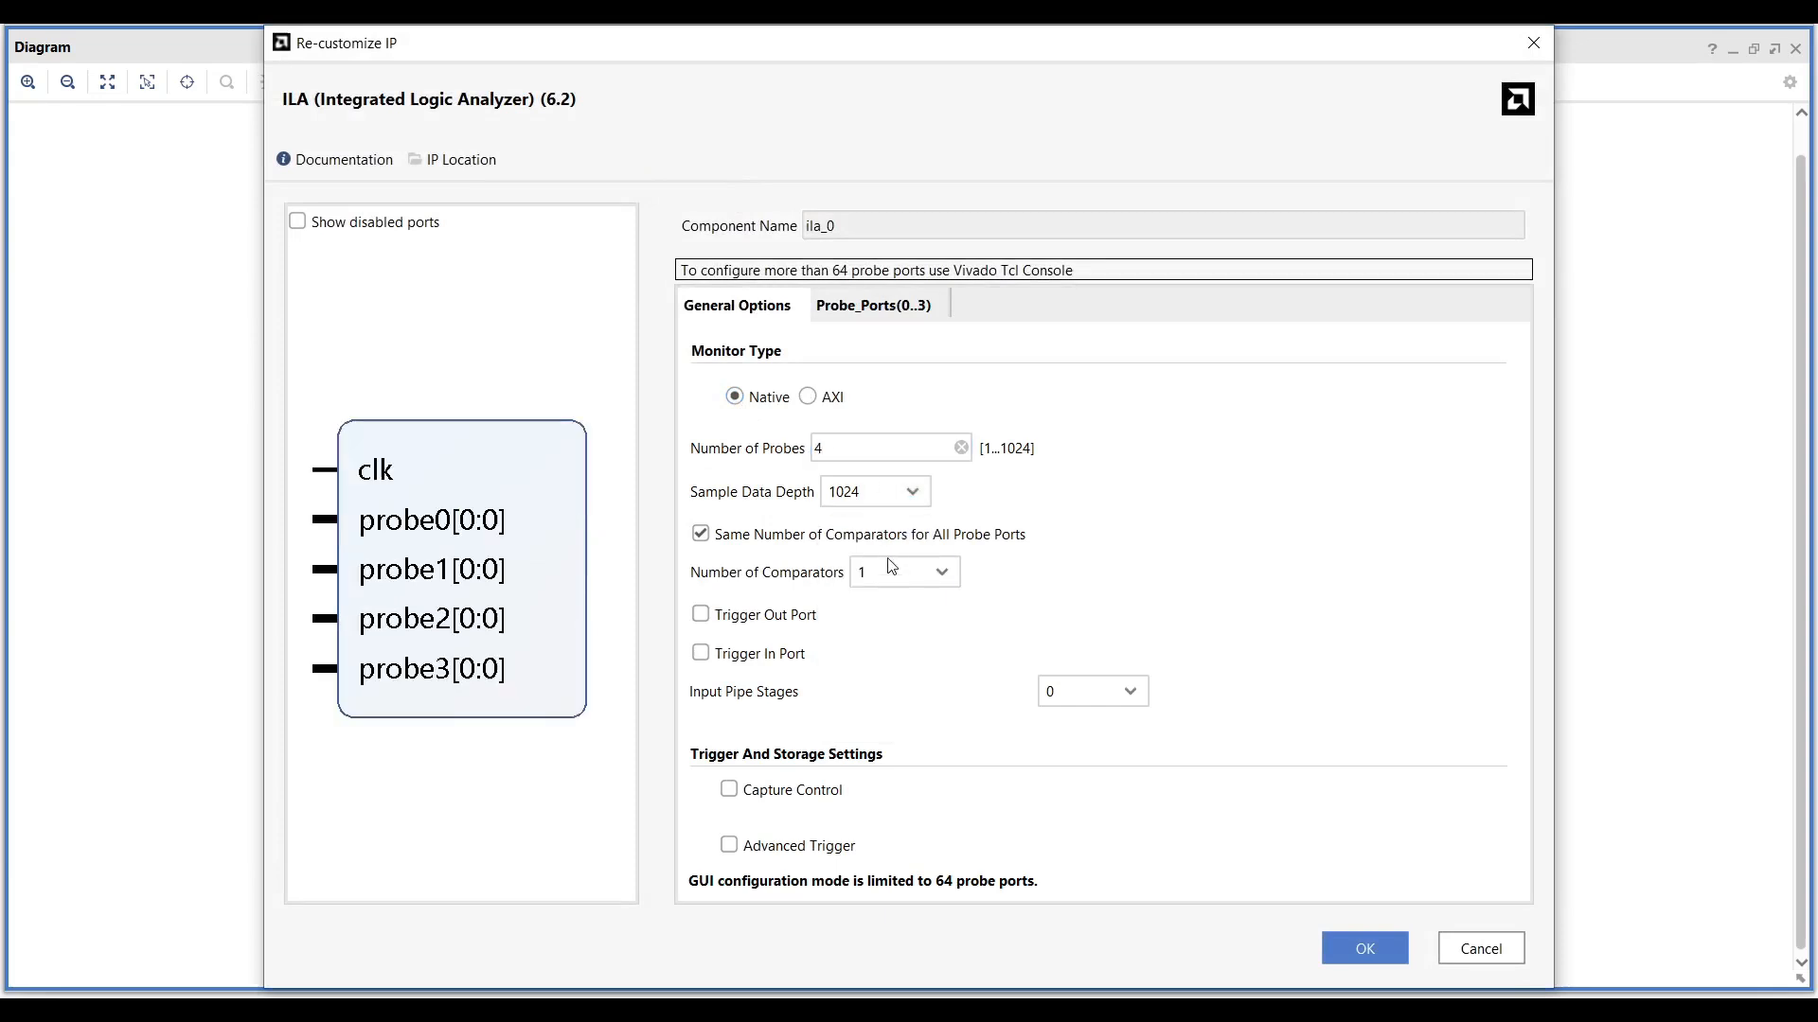
{"action": "left_click", "coordinate": [915, 492]}
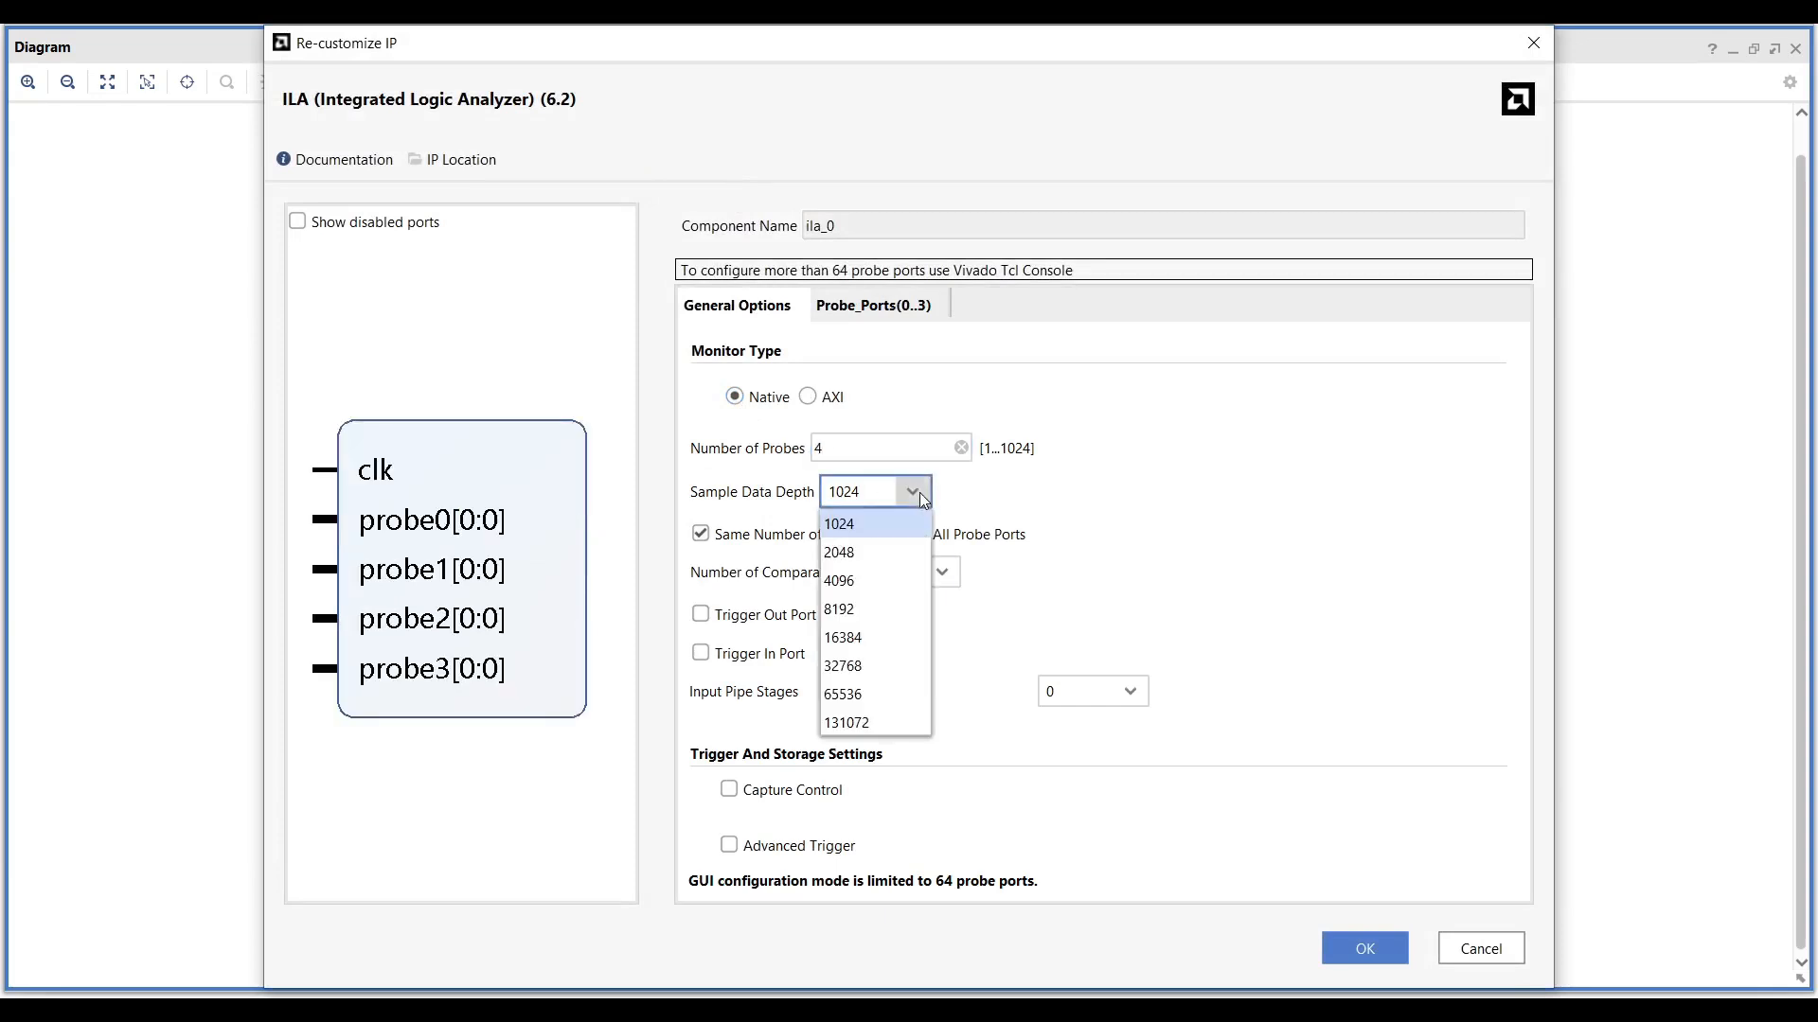
{"action": "left_click", "coordinate": [869, 581]}
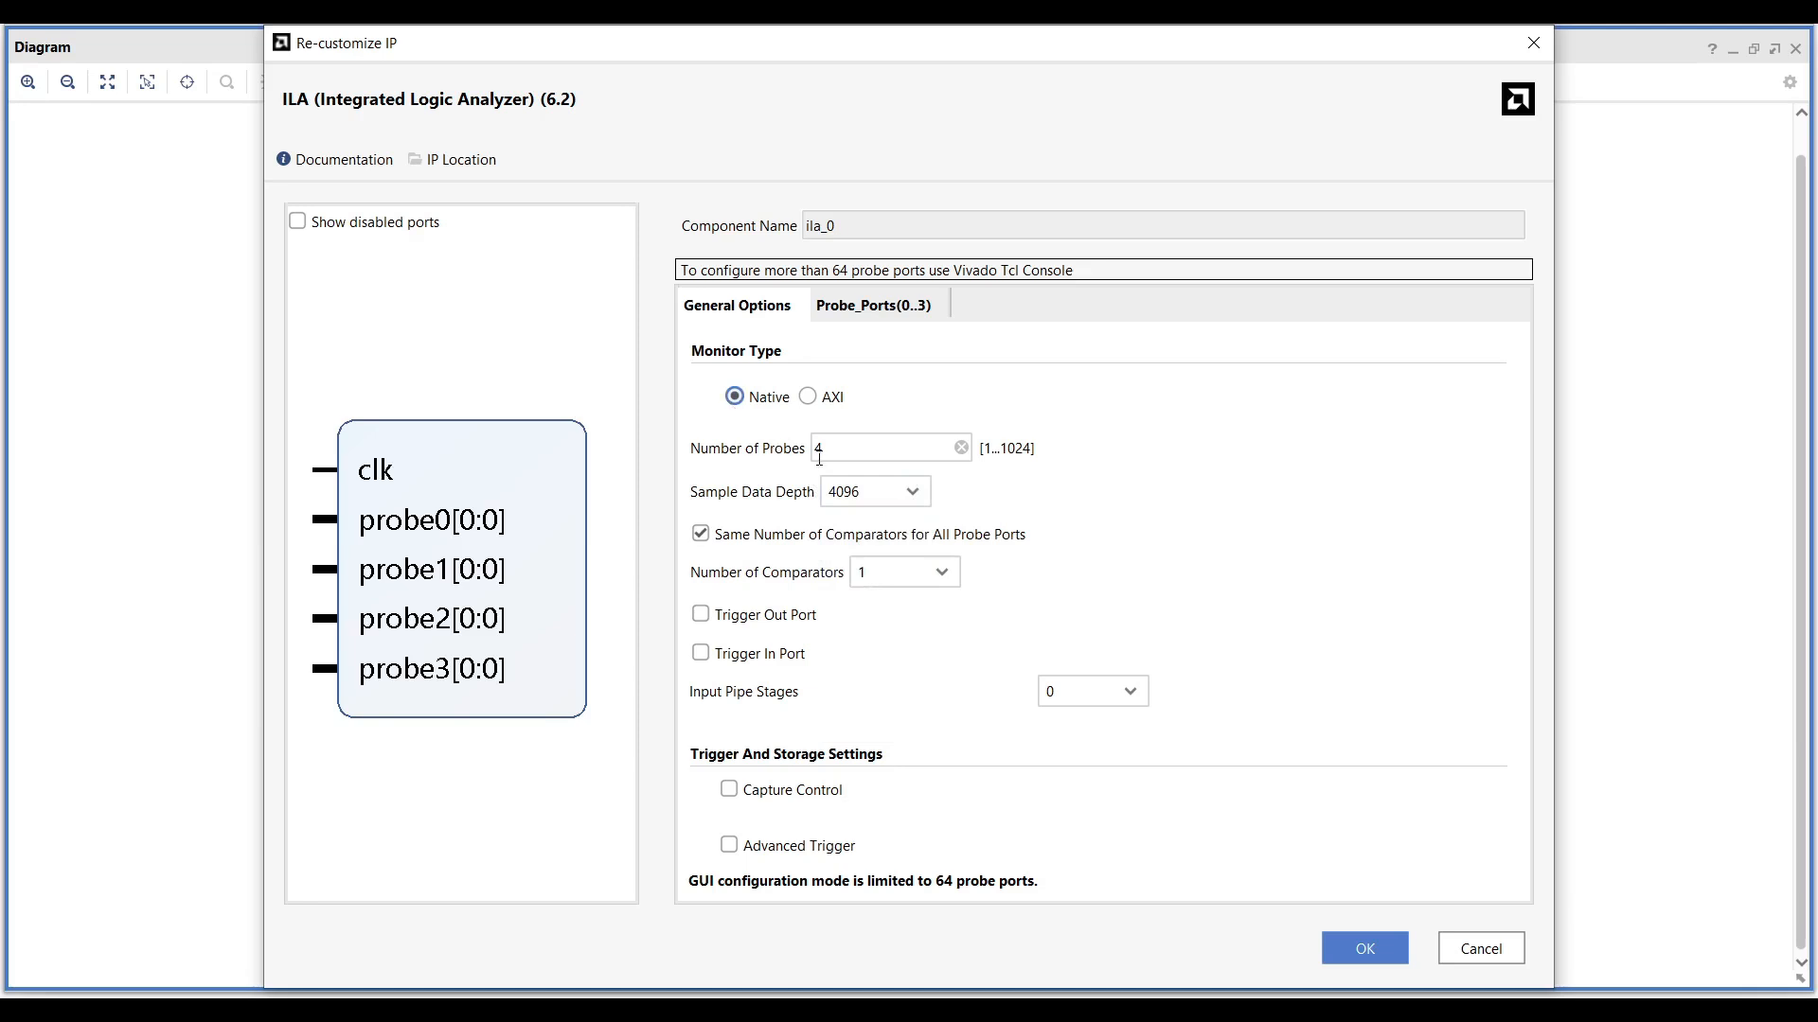
{"action": "left_click", "coordinate": [1377, 942]}
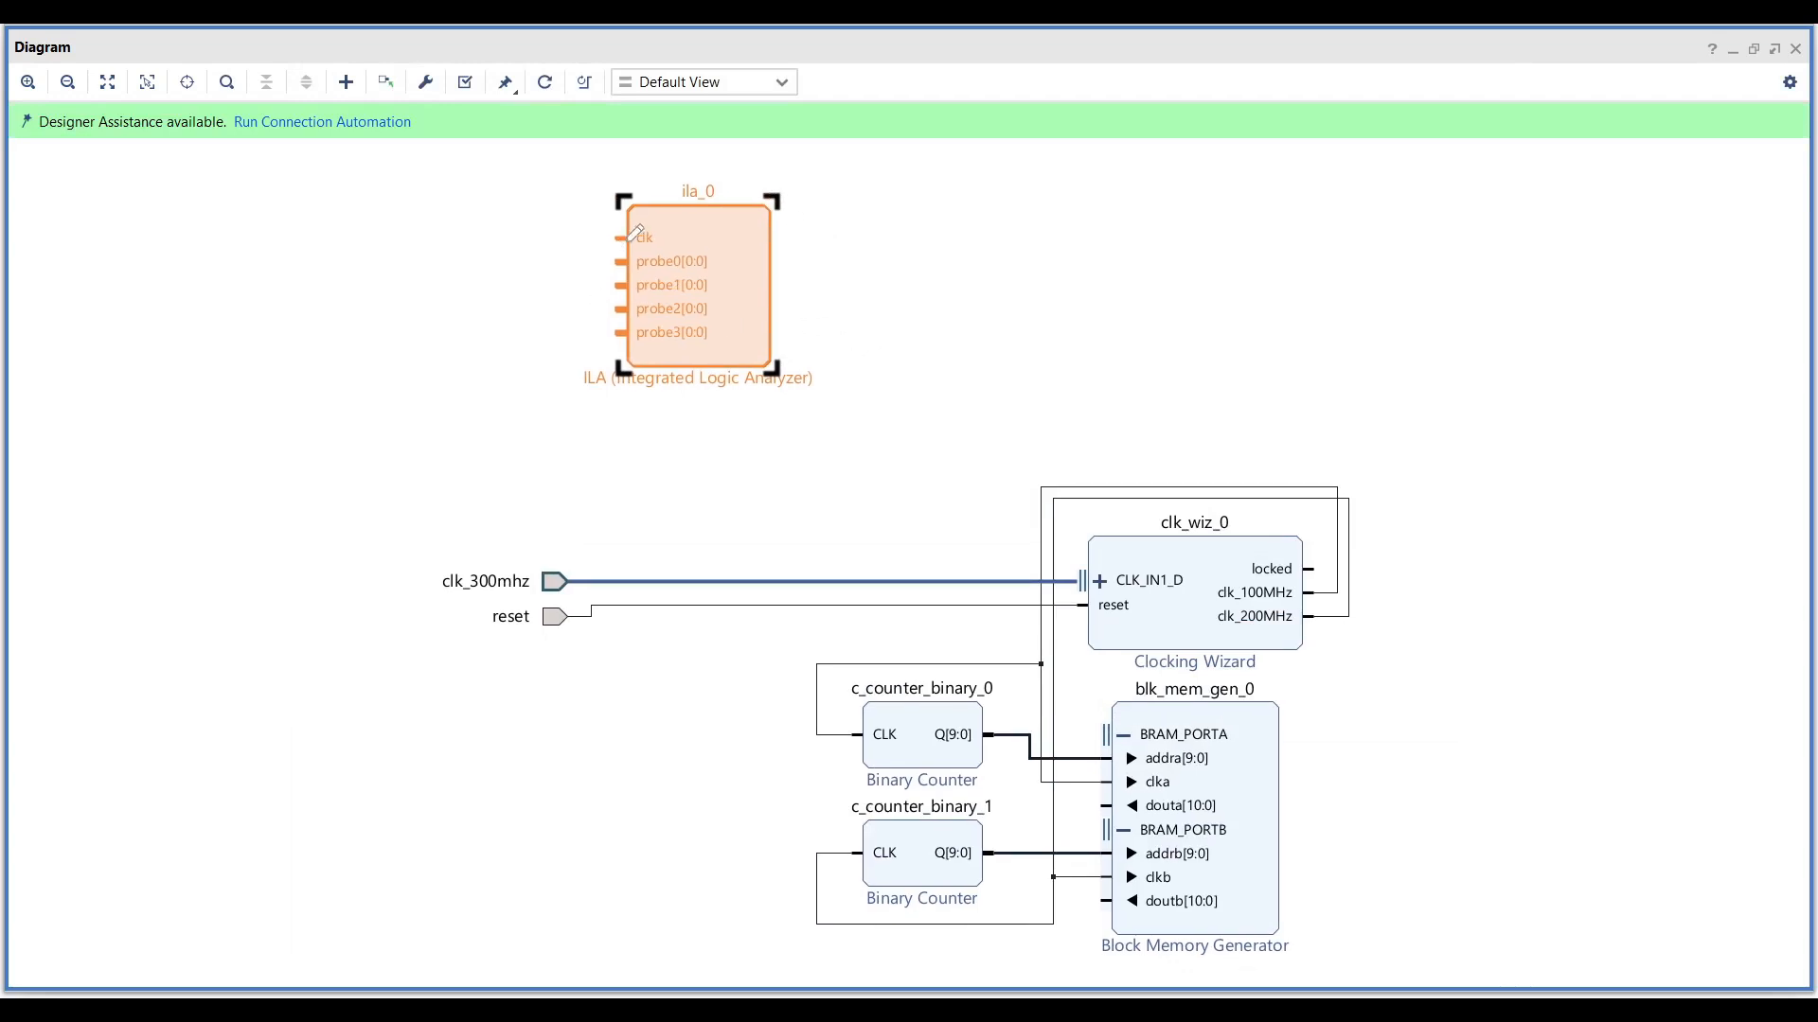
Connect the ILA's clk to clk_200MHz and place the ILA on the output side of the Block Memory Generator.
{"action": "left_click_drag", "start_coordinate": [627, 234], "coordinate": [1337, 611]}
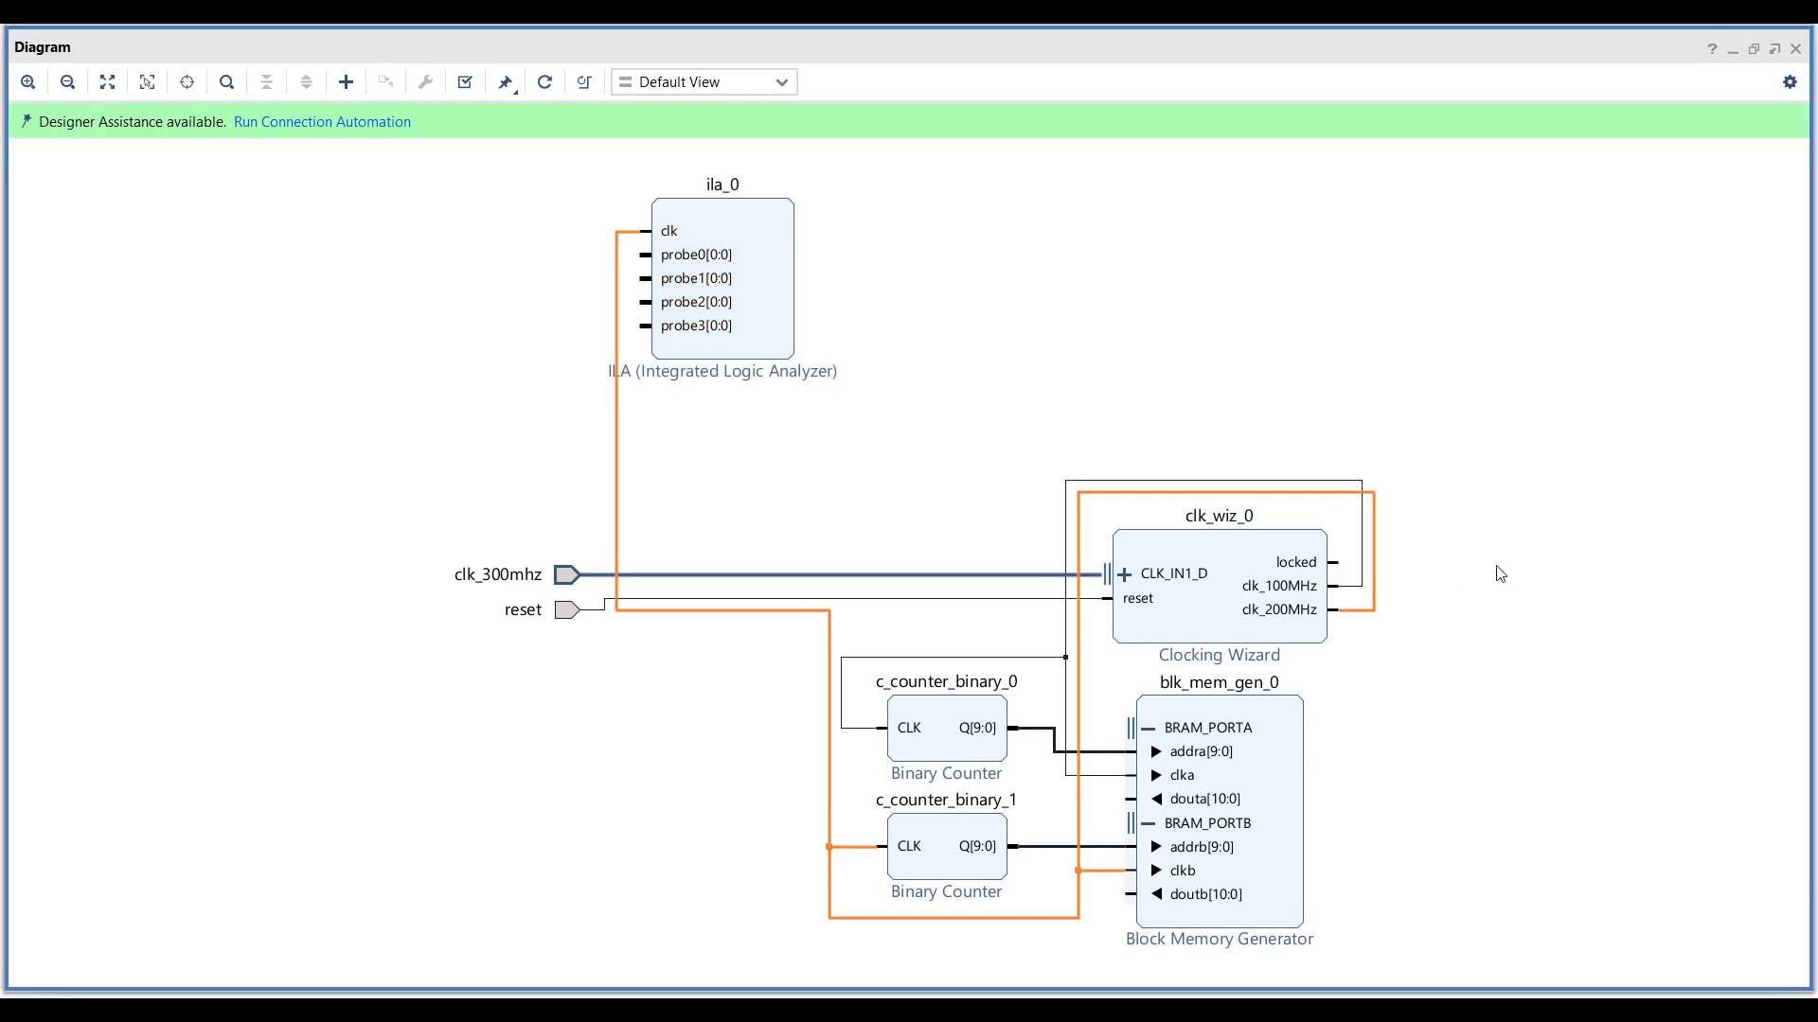
{"action": "left_click_drag", "start_coordinate": [758, 268], "coordinate": [1554, 688]}
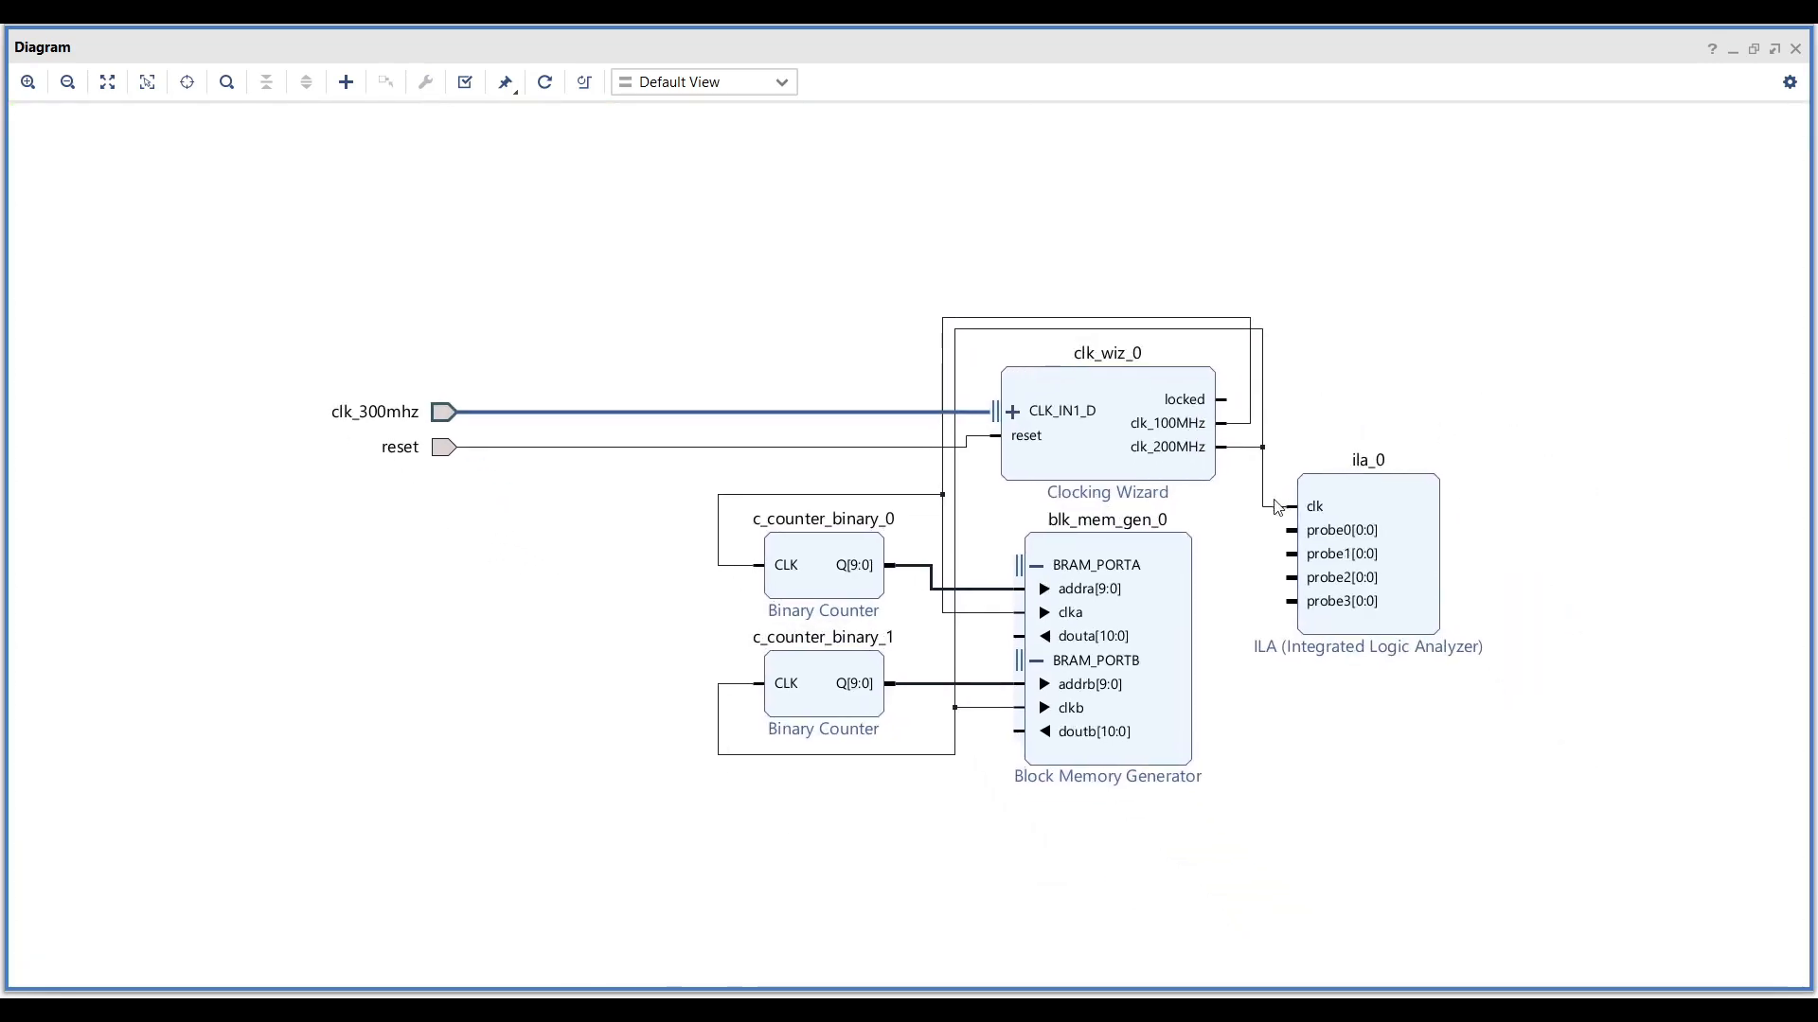
{"action": "left_click", "coordinate": [1274, 516]}
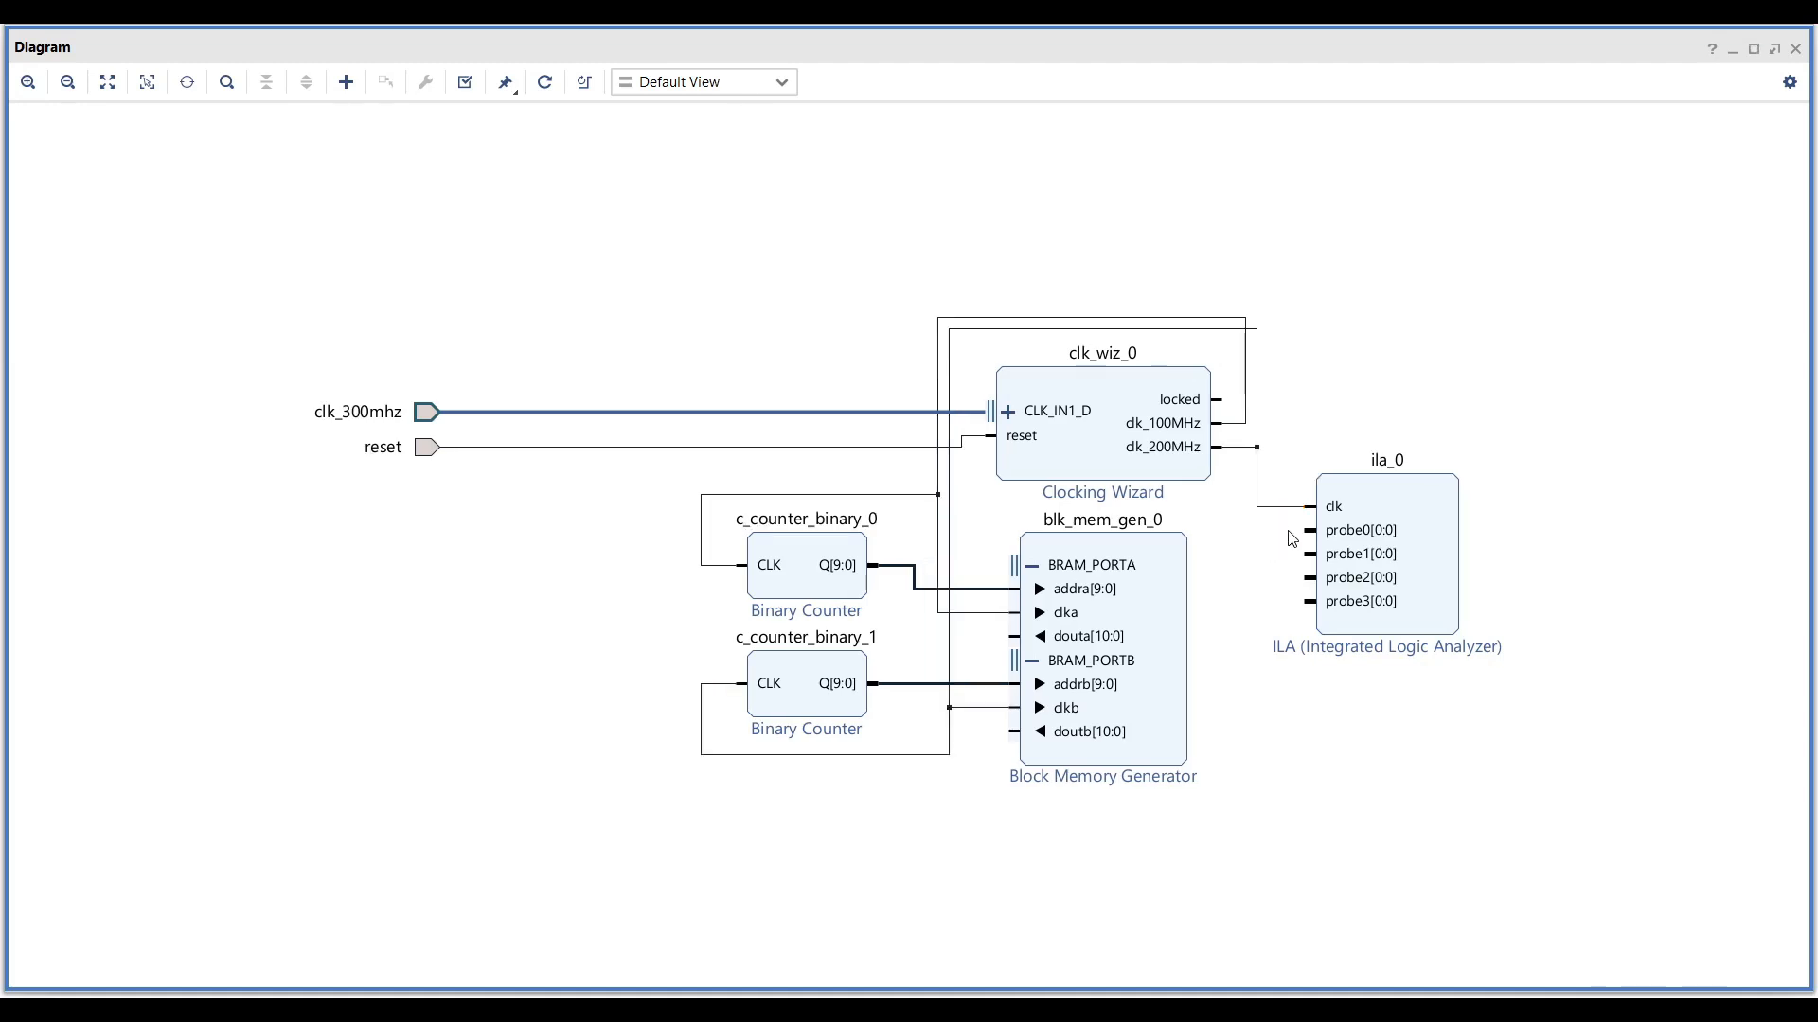
Wire ILA probe0 to addra, probe1 to douta, probe2 to addrb and probe3 to doutb of the Block Memory Generator.
{"action": "left_click_drag", "start_coordinate": [1312, 526], "coordinate": [1006, 580]}
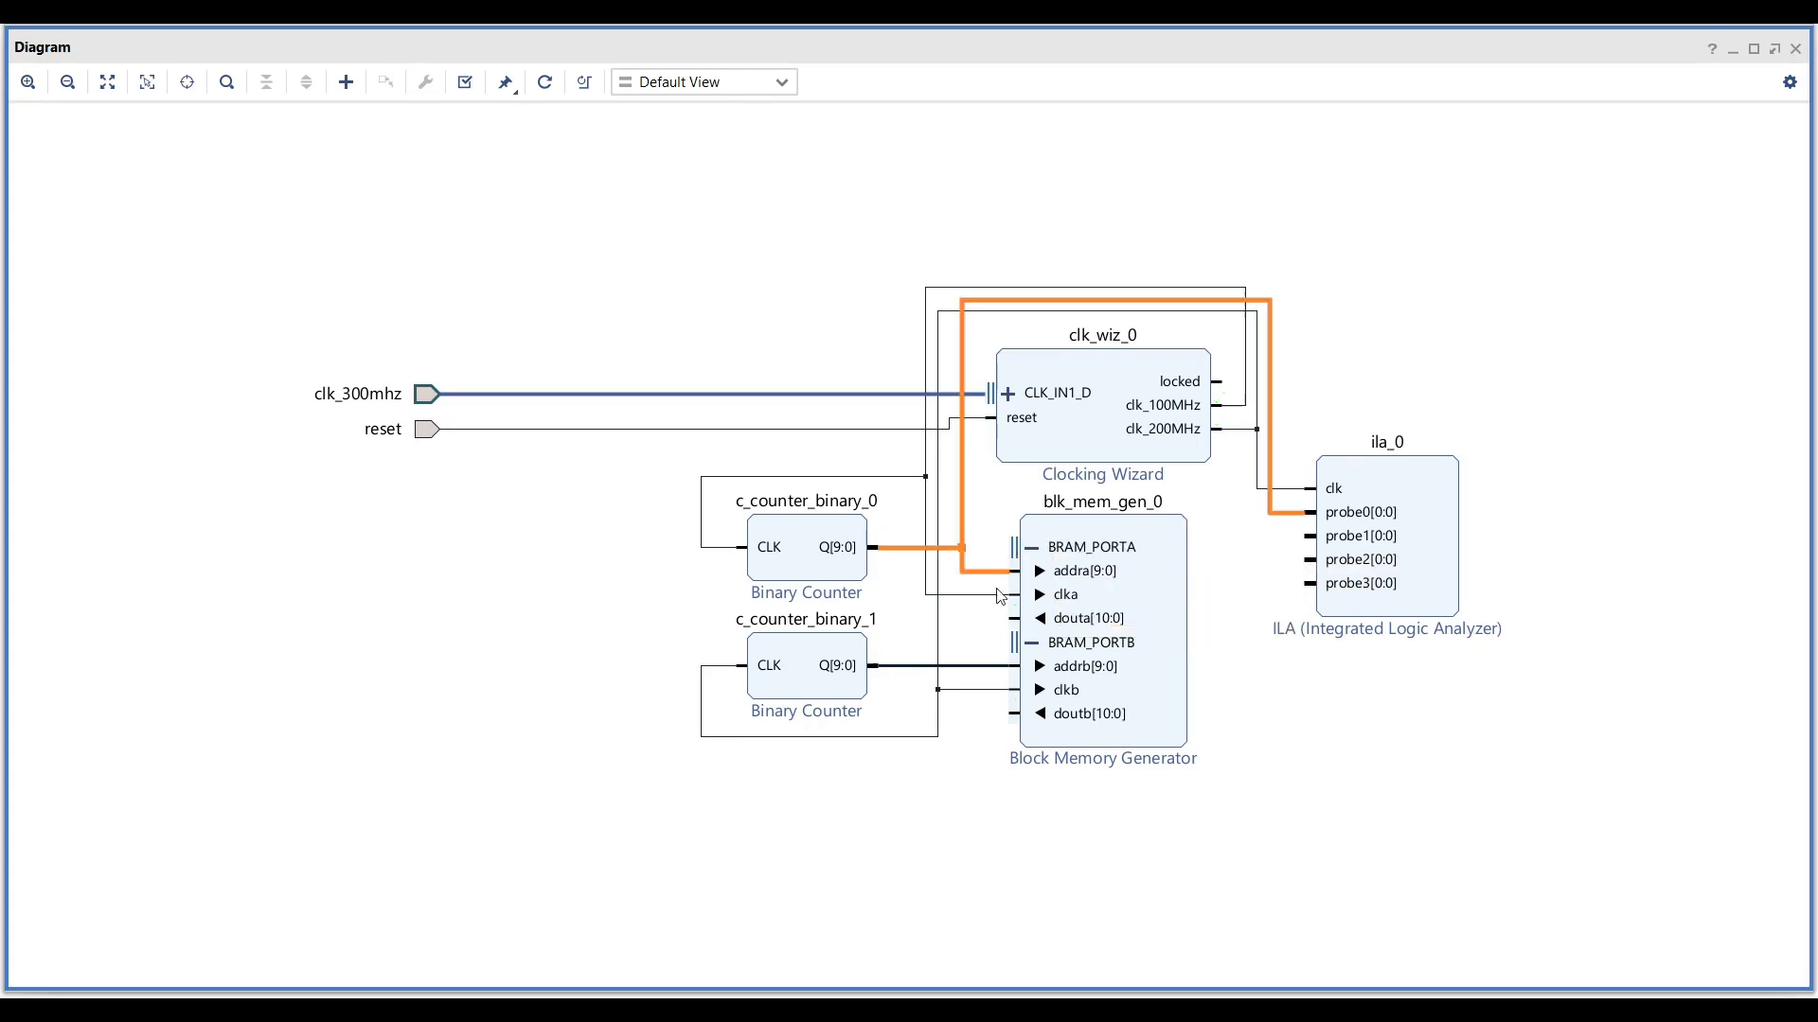
{"action": "left_click_drag", "start_coordinate": [1323, 530], "coordinate": [1016, 625]}
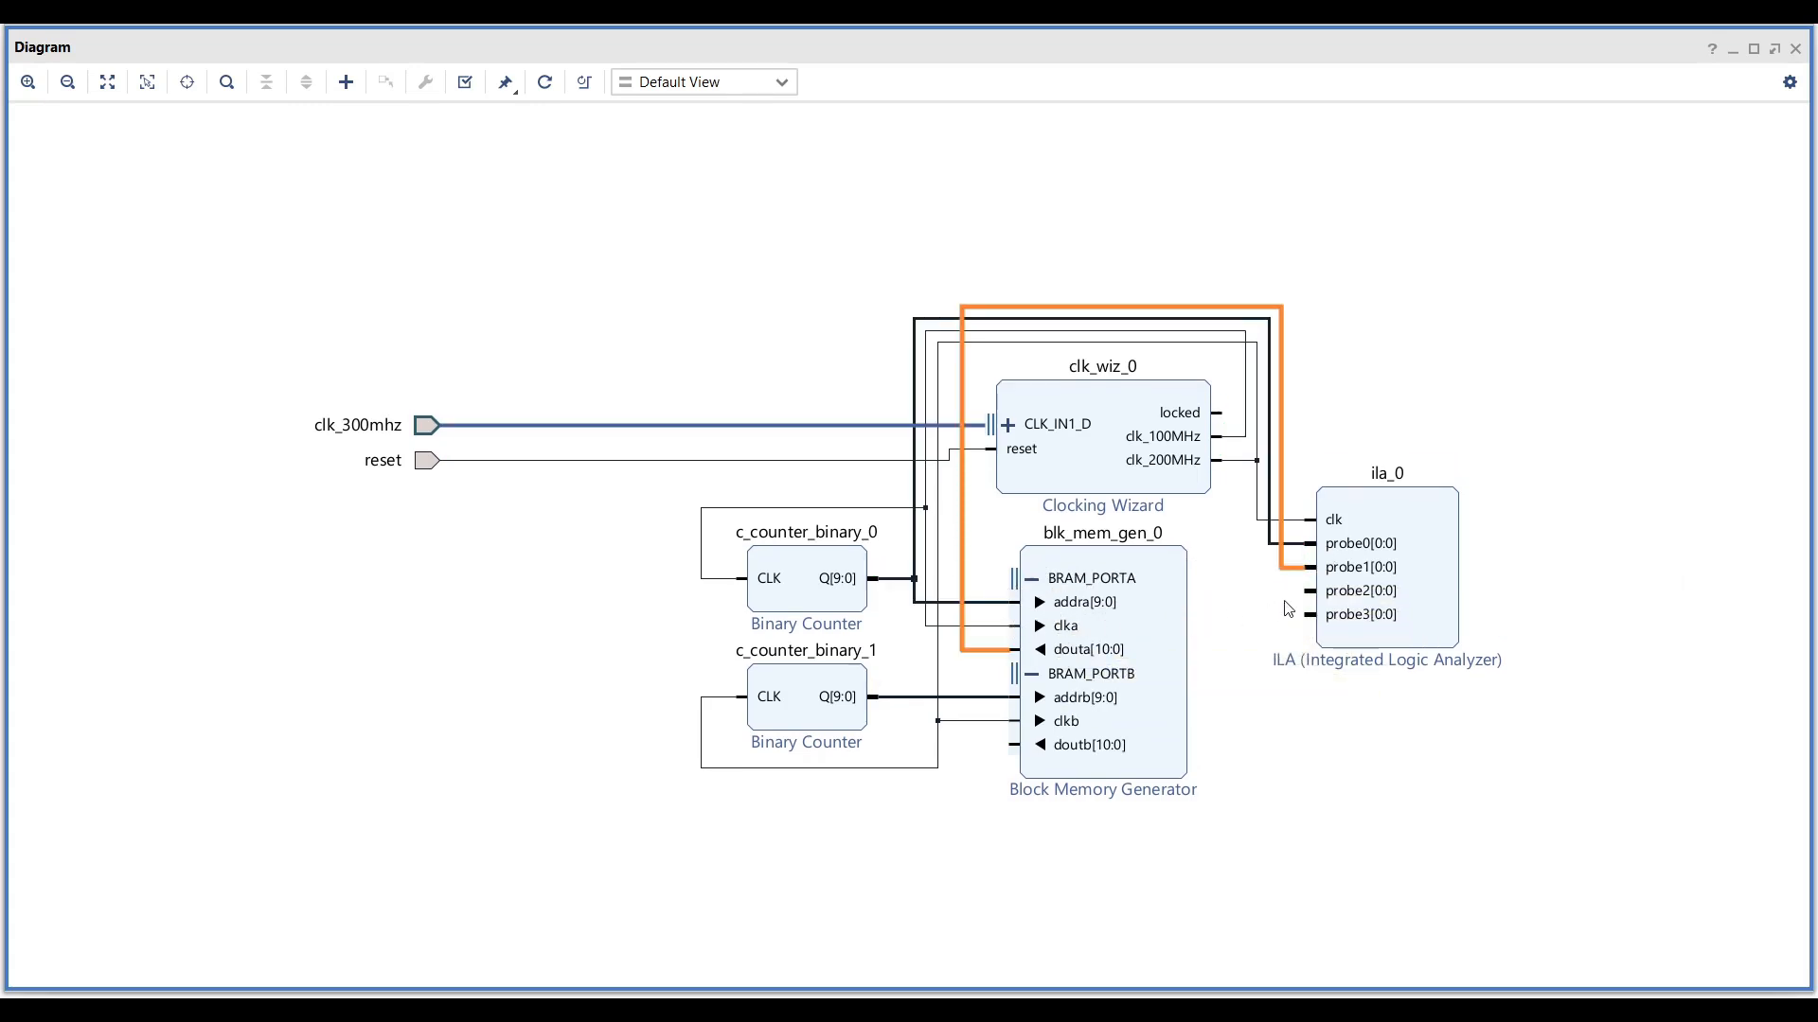
{"action": "left_click_drag", "start_coordinate": [1310, 591], "coordinate": [994, 692]}
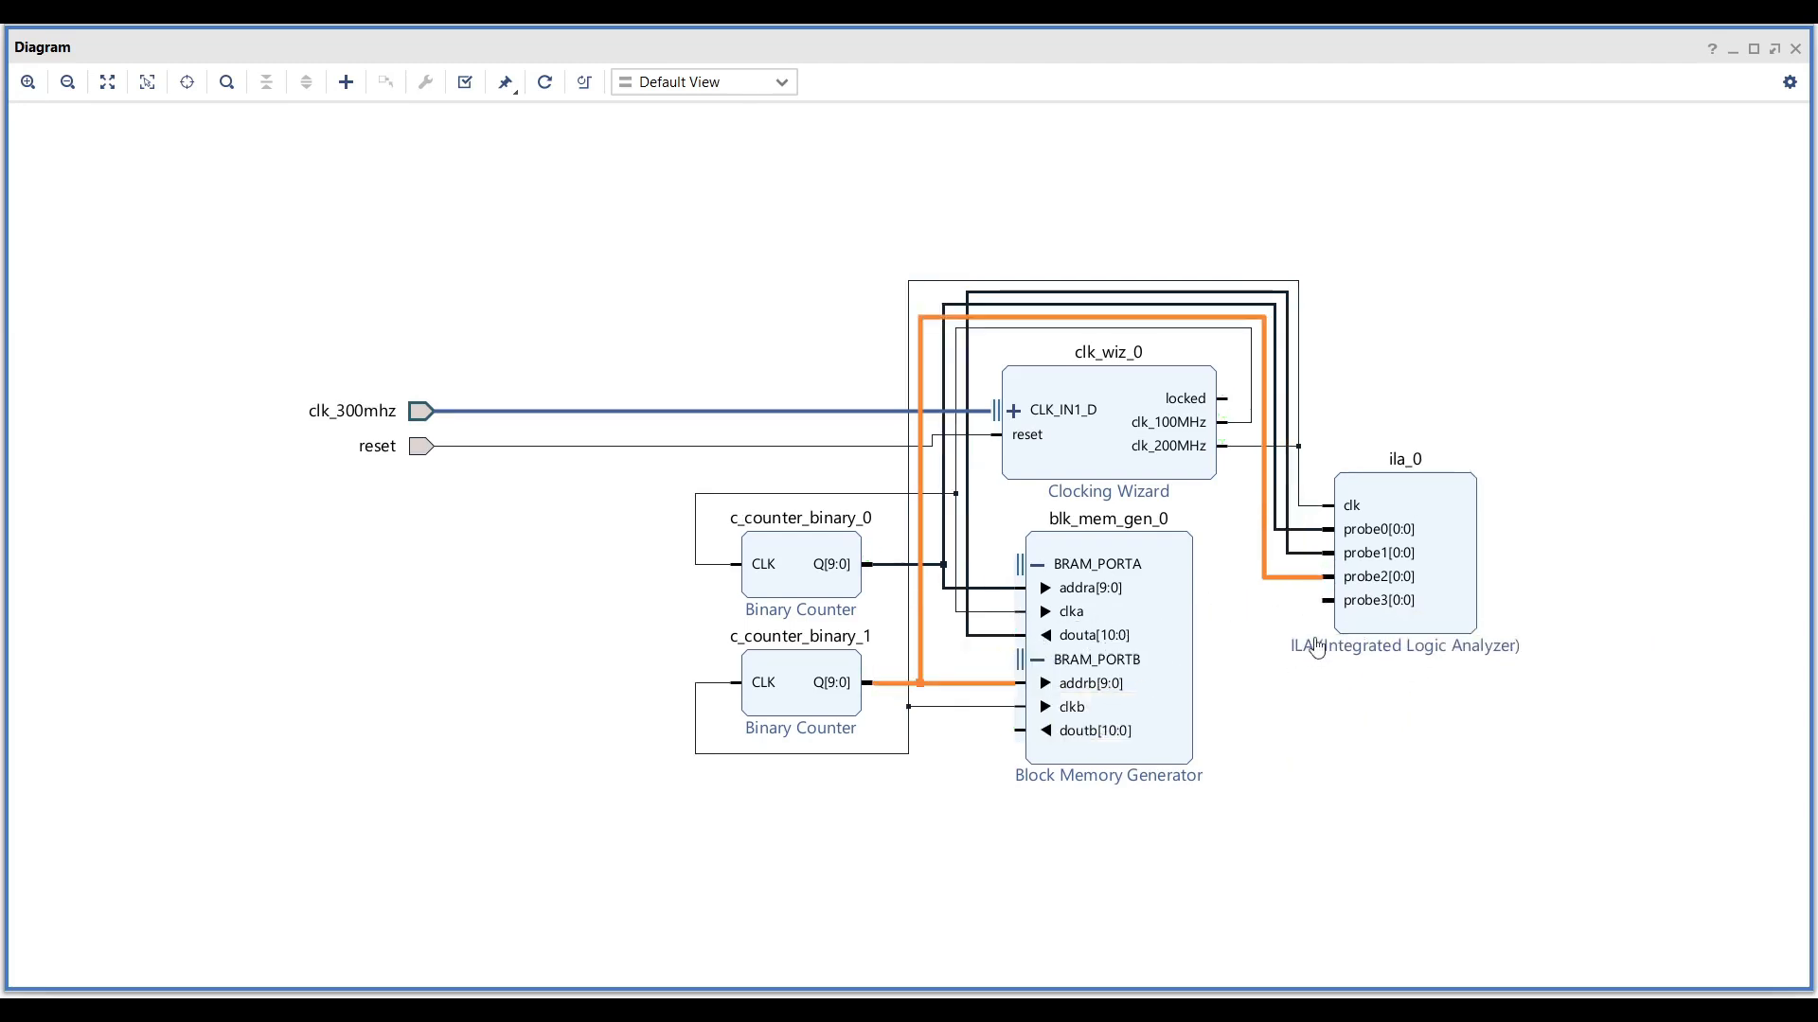
{"action": "left_click_drag", "start_coordinate": [1328, 600], "coordinate": [1048, 712]}
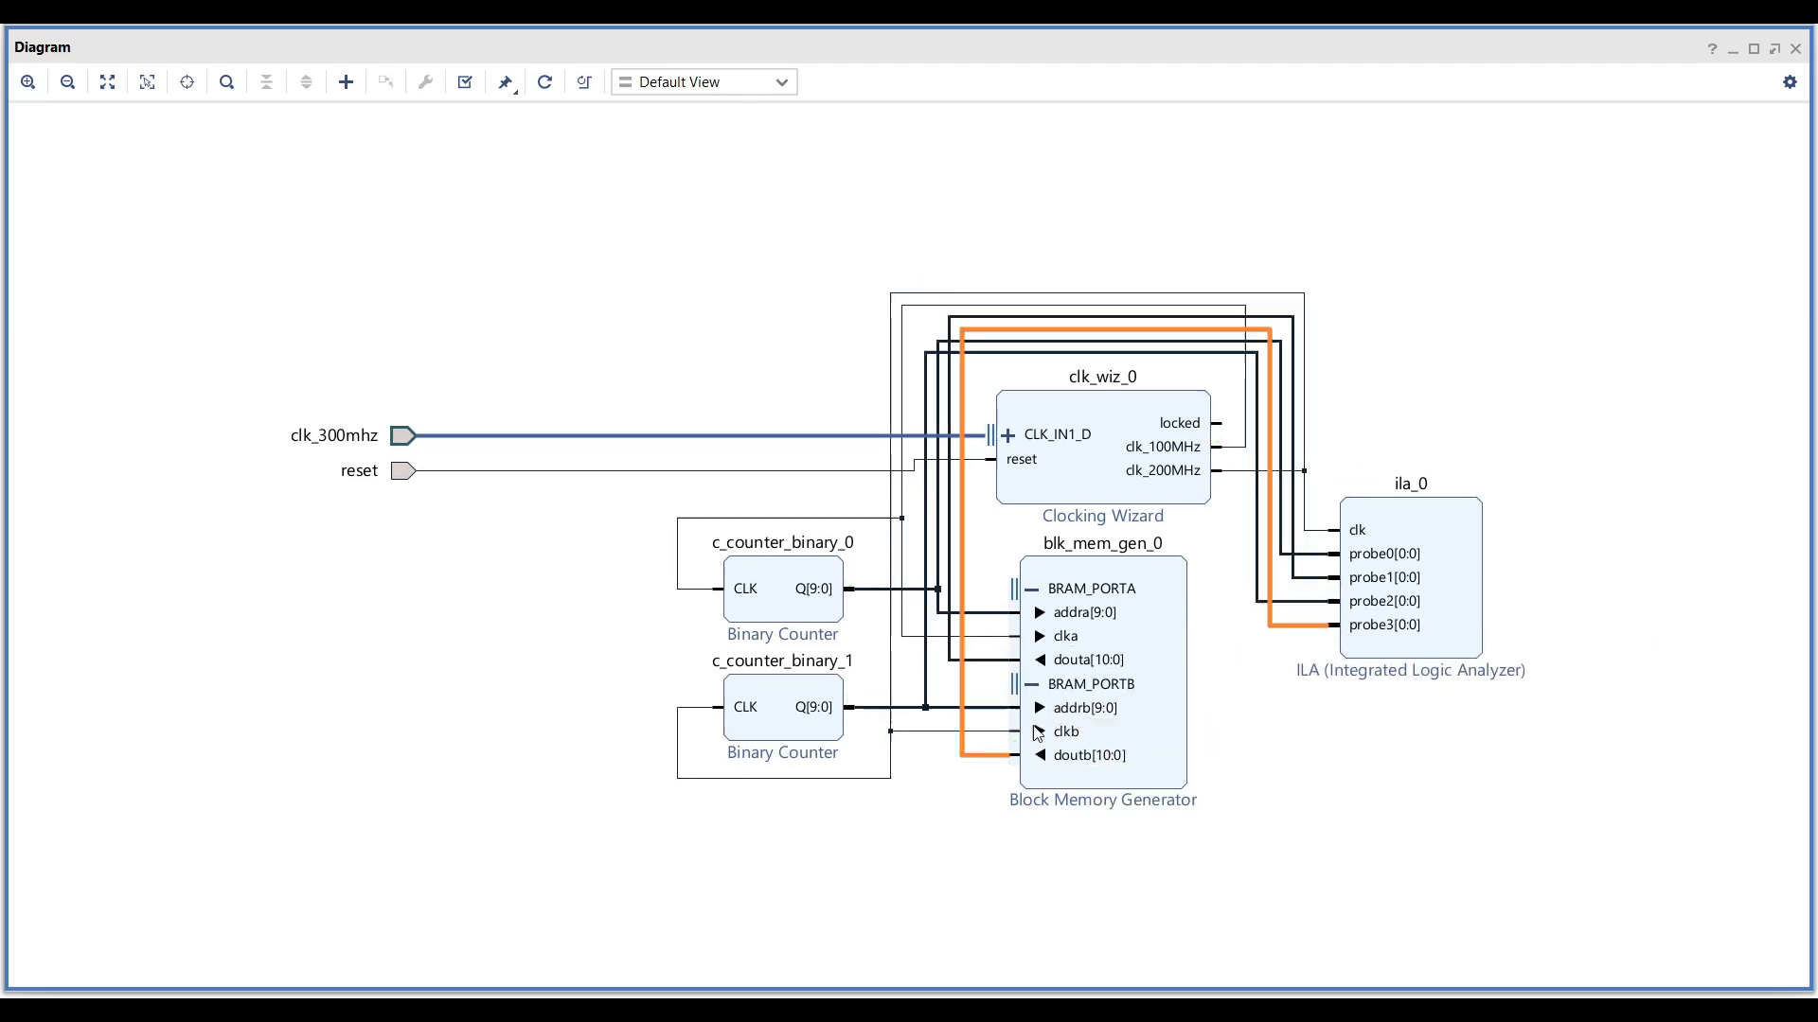
Optimize the routing of the block design and restore the diagram to its docked size.
{"action": "left_click", "coordinate": [584, 83]}
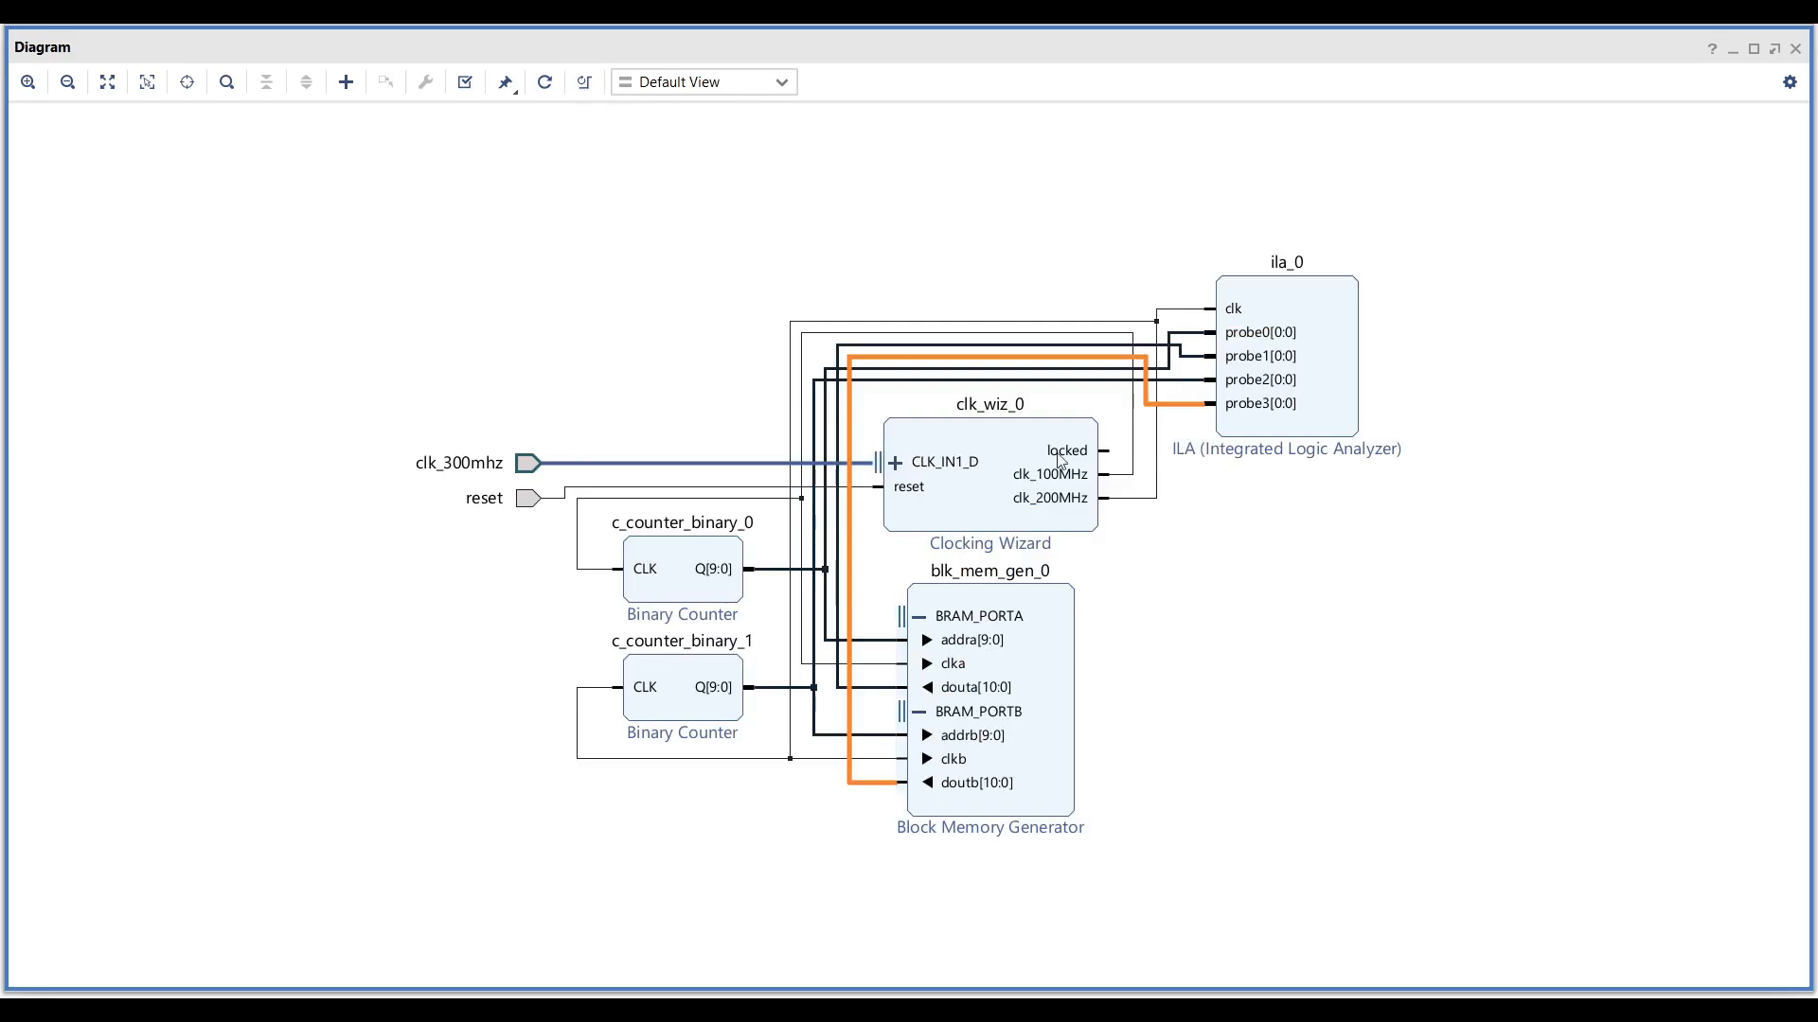
{"action": "left_click", "coordinate": [1775, 48]}
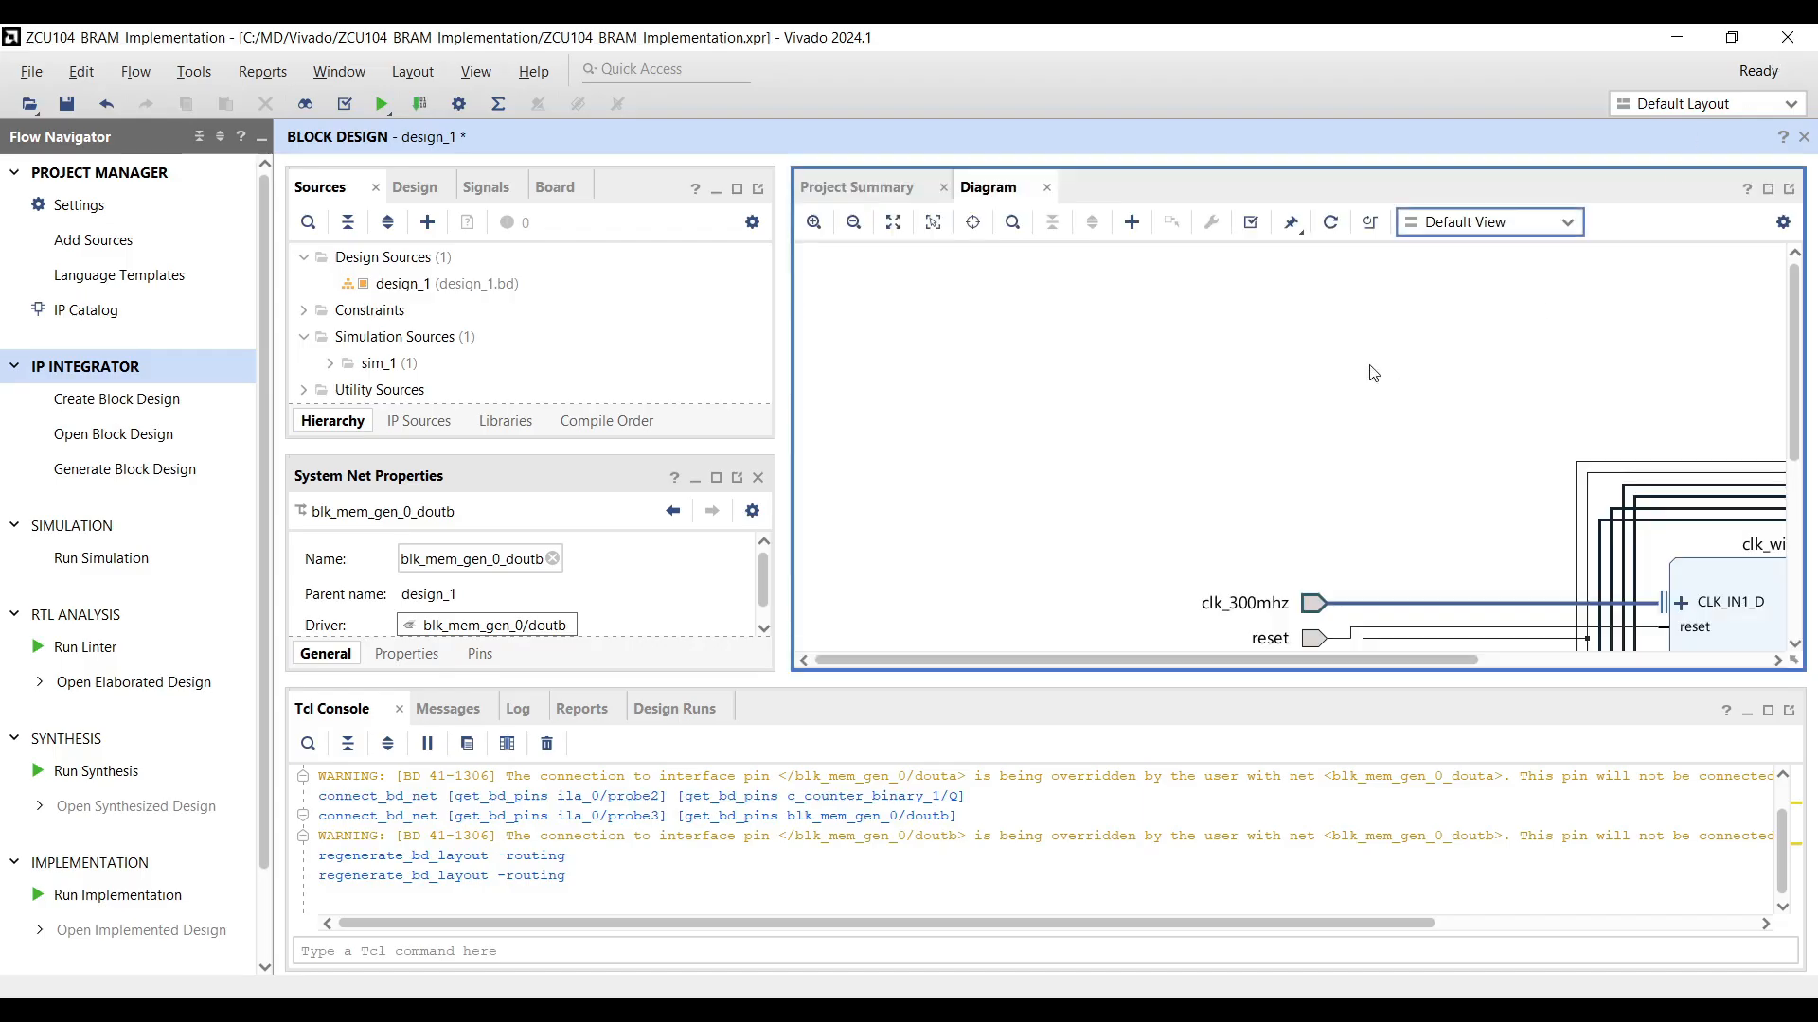
{"action": "left_click", "coordinate": [1370, 222]}
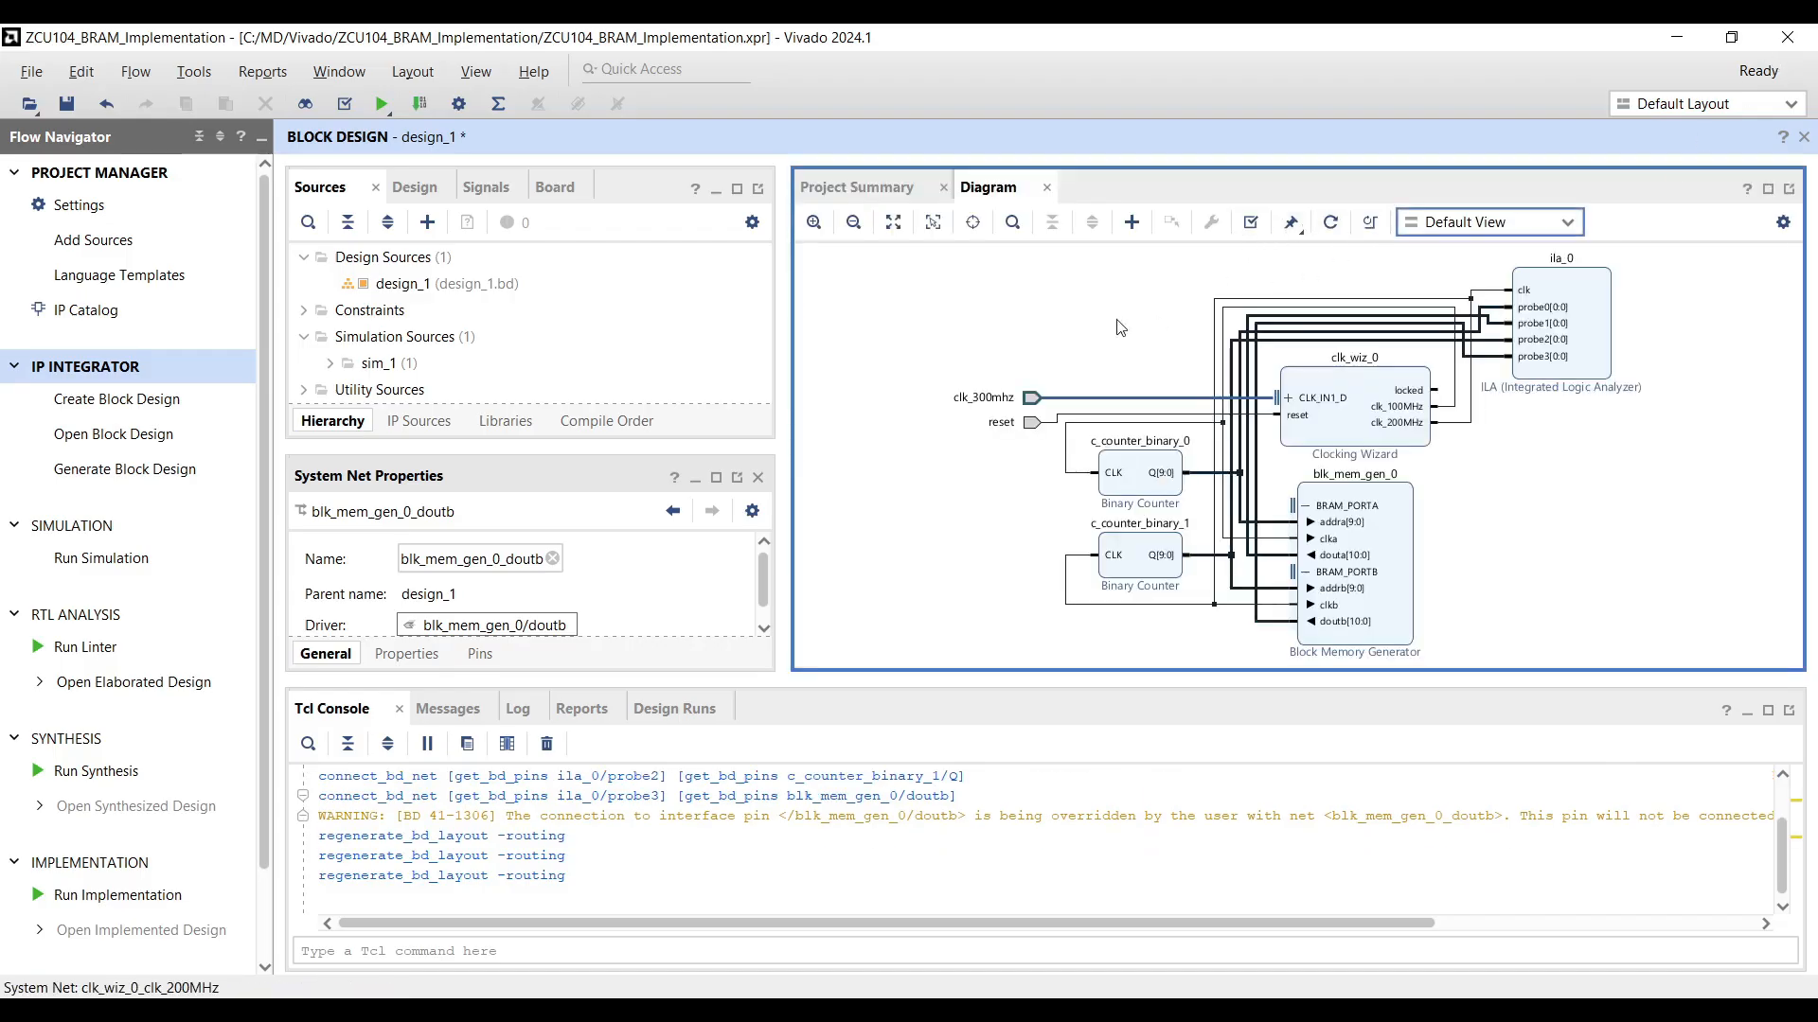
Create an HDL wrapper for design_1, letting Vivado manage and auto-update it.
{"action": "right_click", "coordinate": [407, 285]}
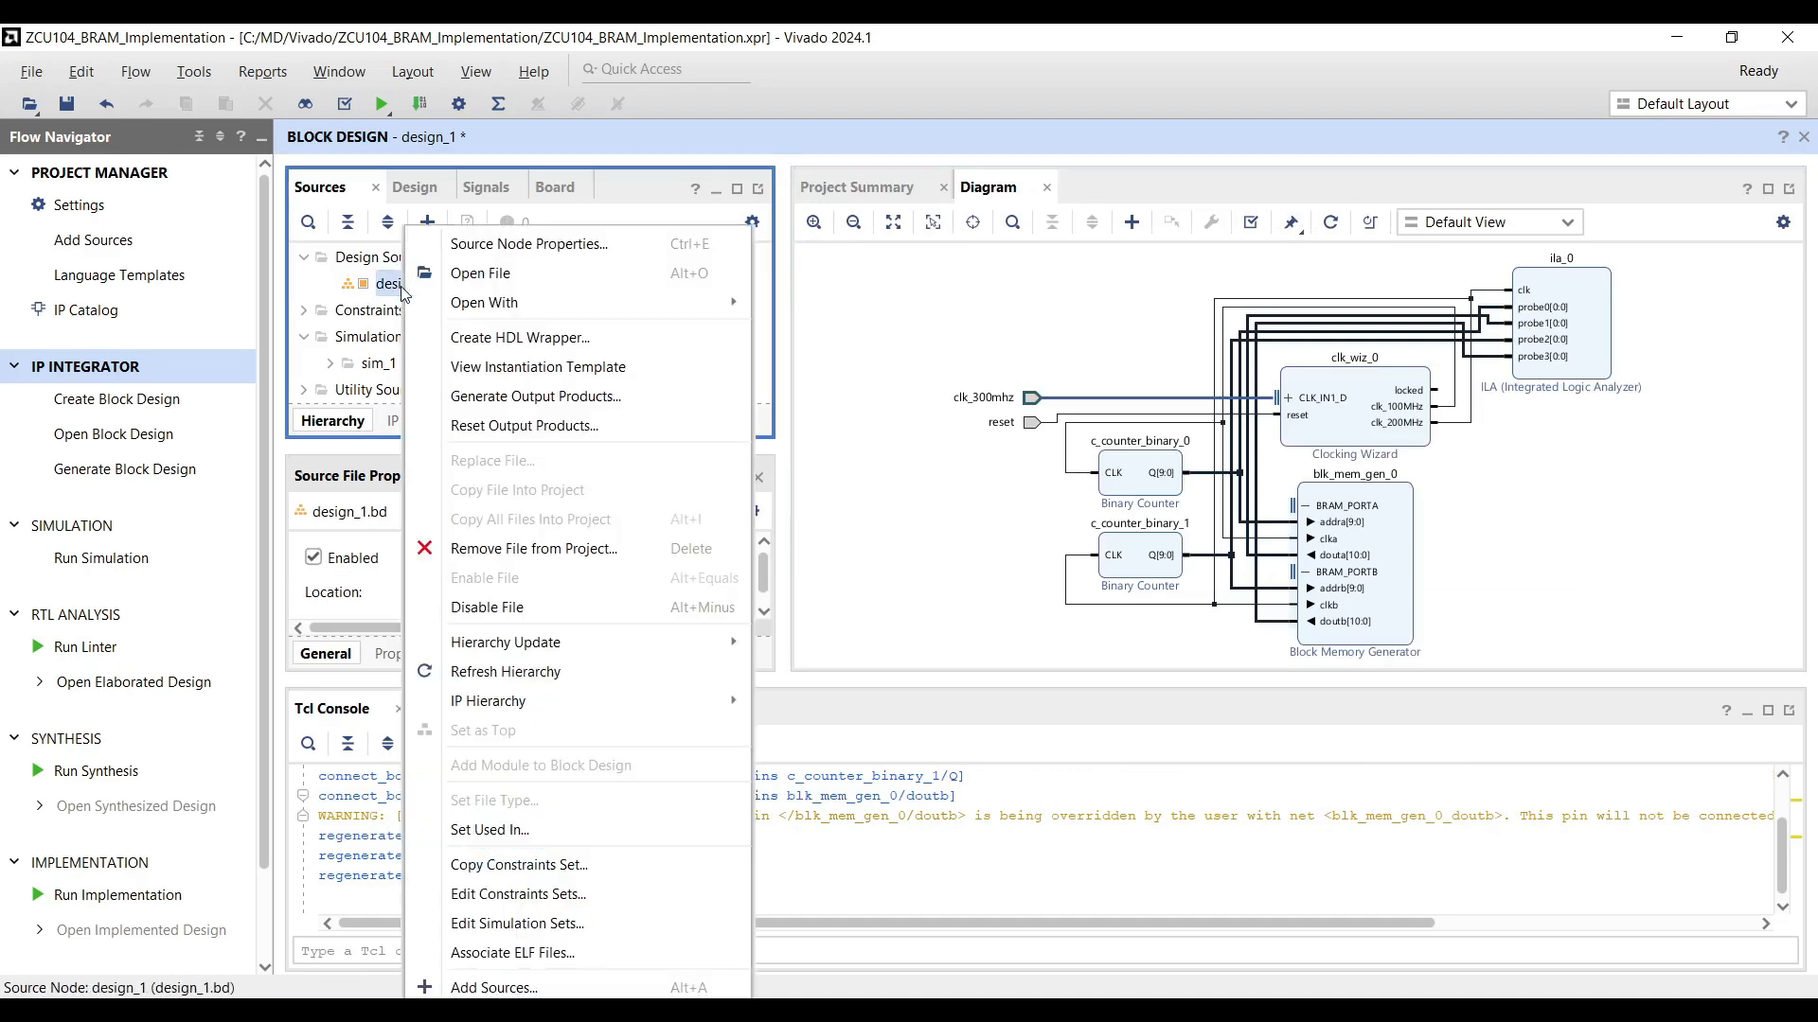
{"action": "left_click", "coordinate": [457, 343]}
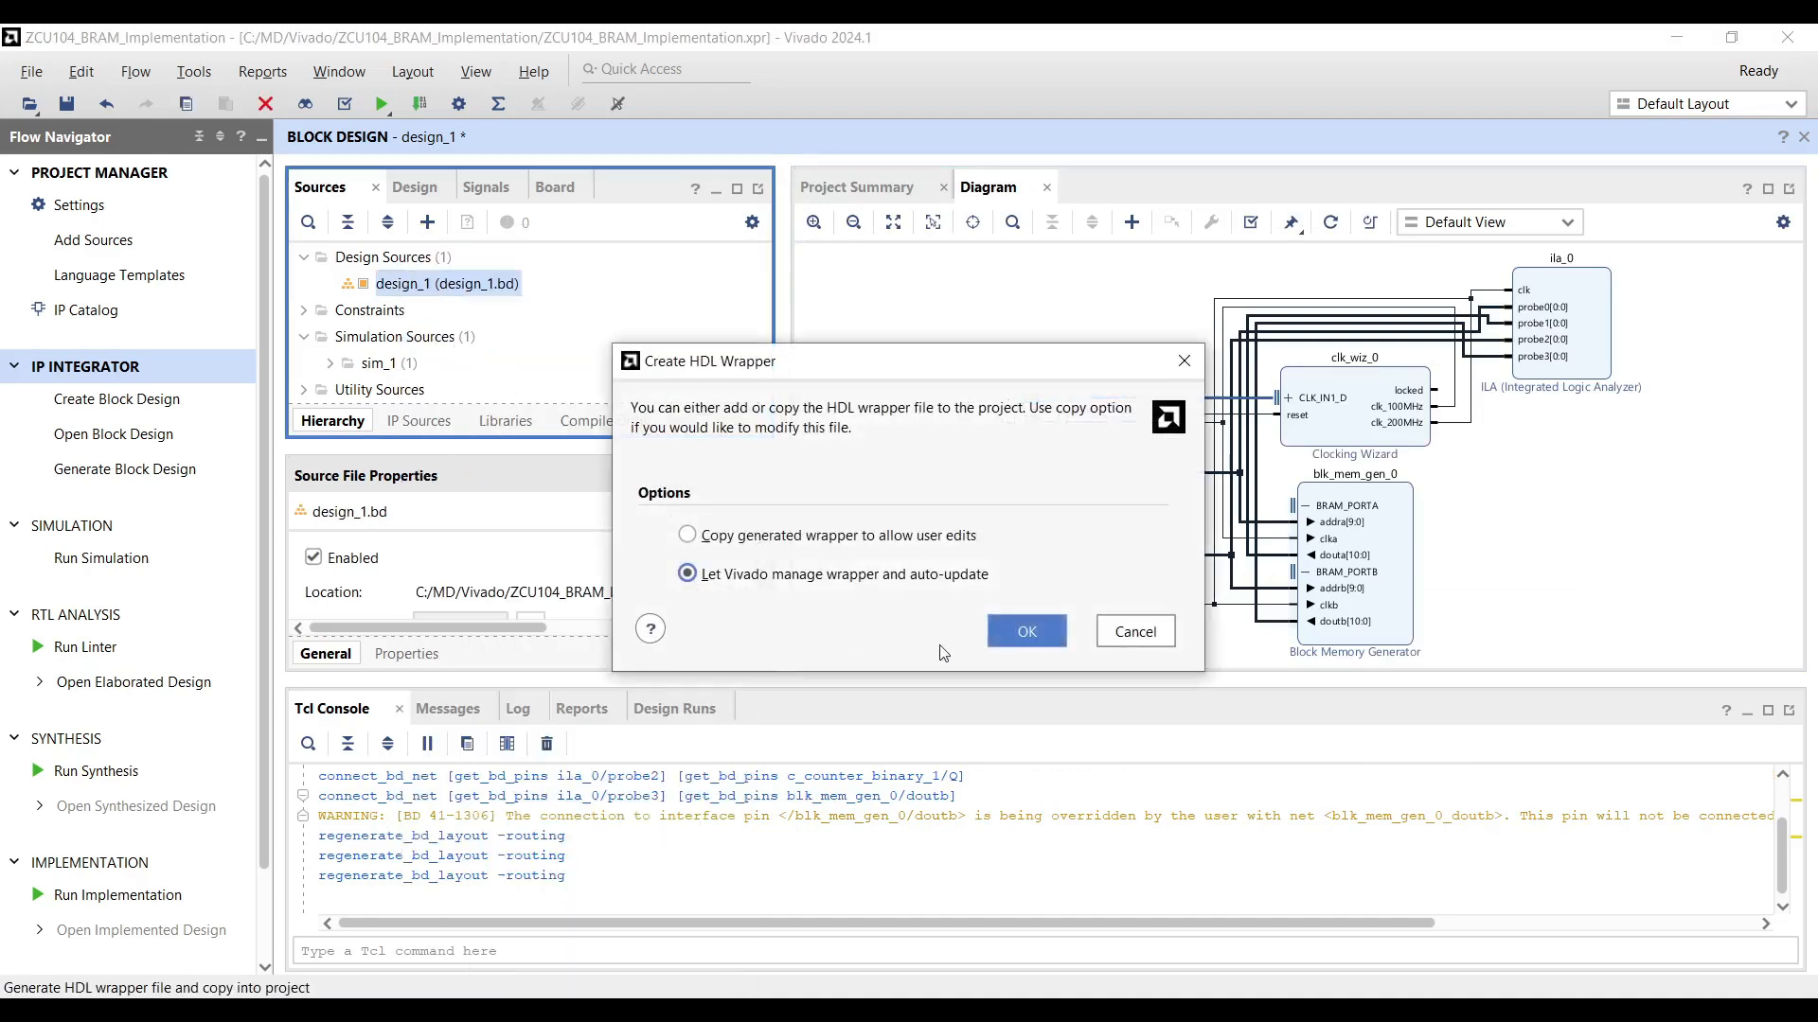
{"action": "left_click", "coordinate": [1029, 630]}
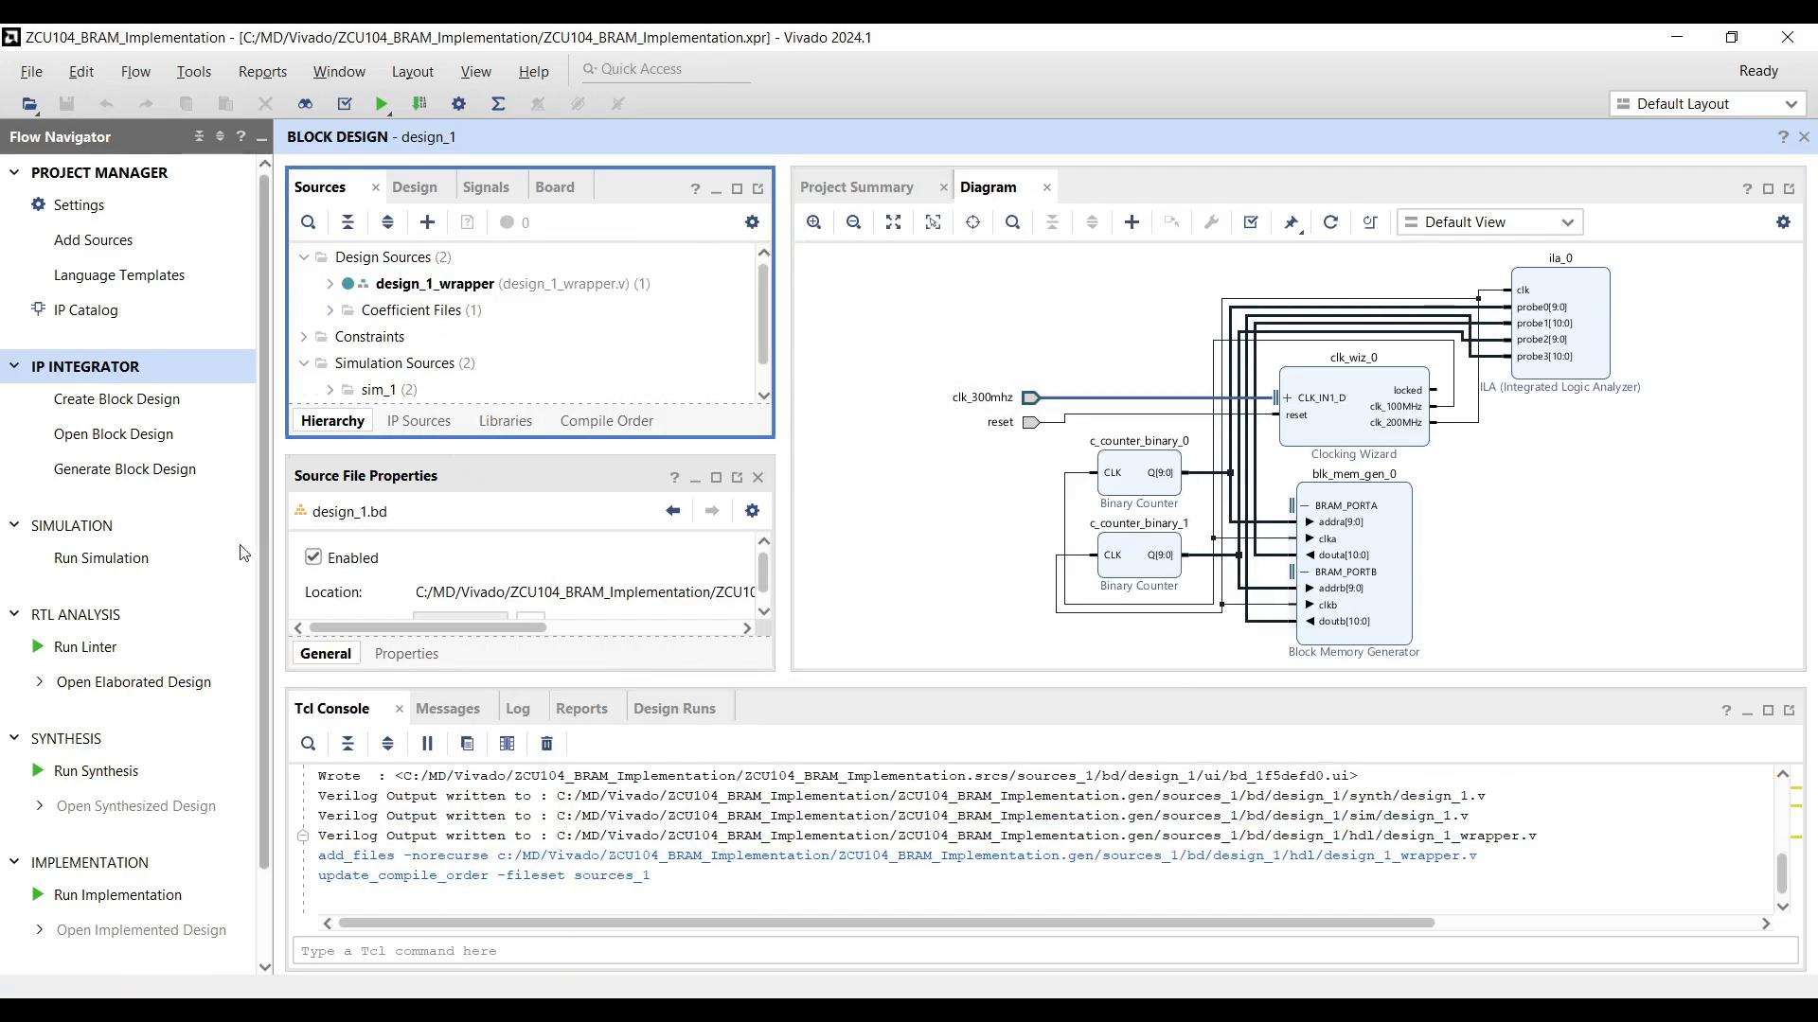
Generate the bitstream, launching synthesis and implementation with the default run settings.
{"action": "left_click_drag", "start_coordinate": [264, 530], "coordinate": [258, 625]}
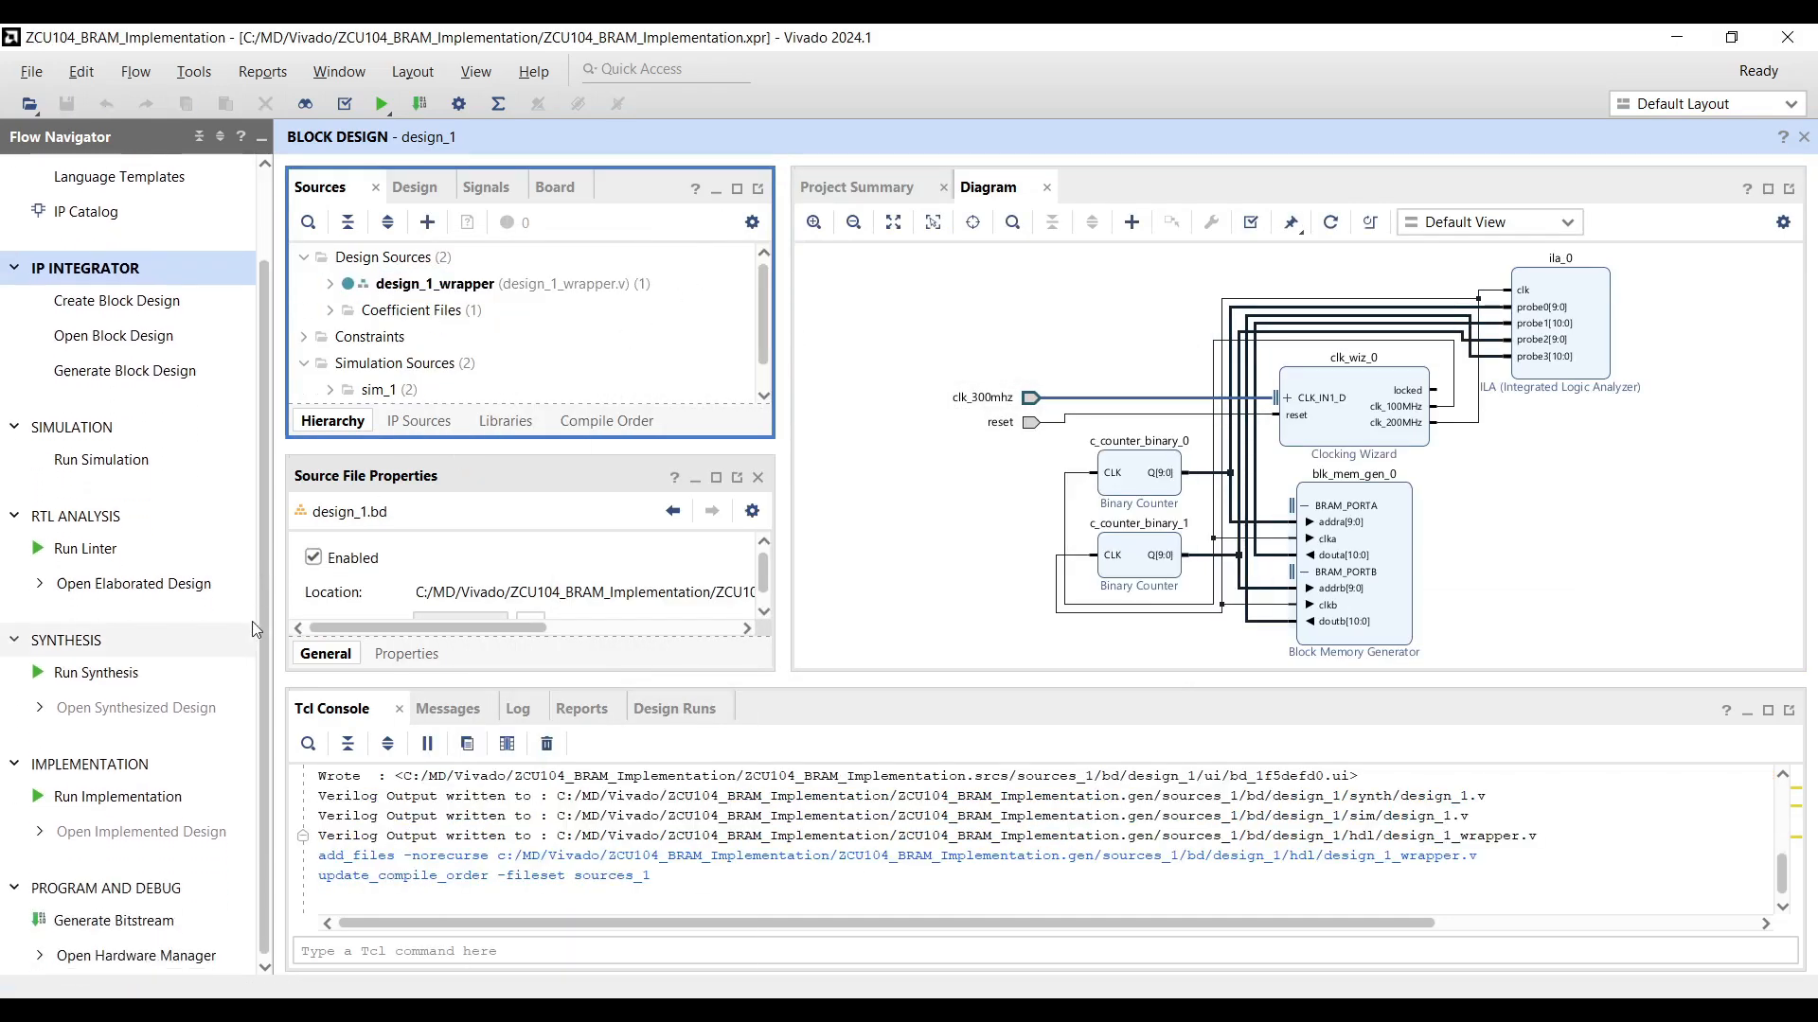
{"action": "left_click", "coordinate": [142, 920]}
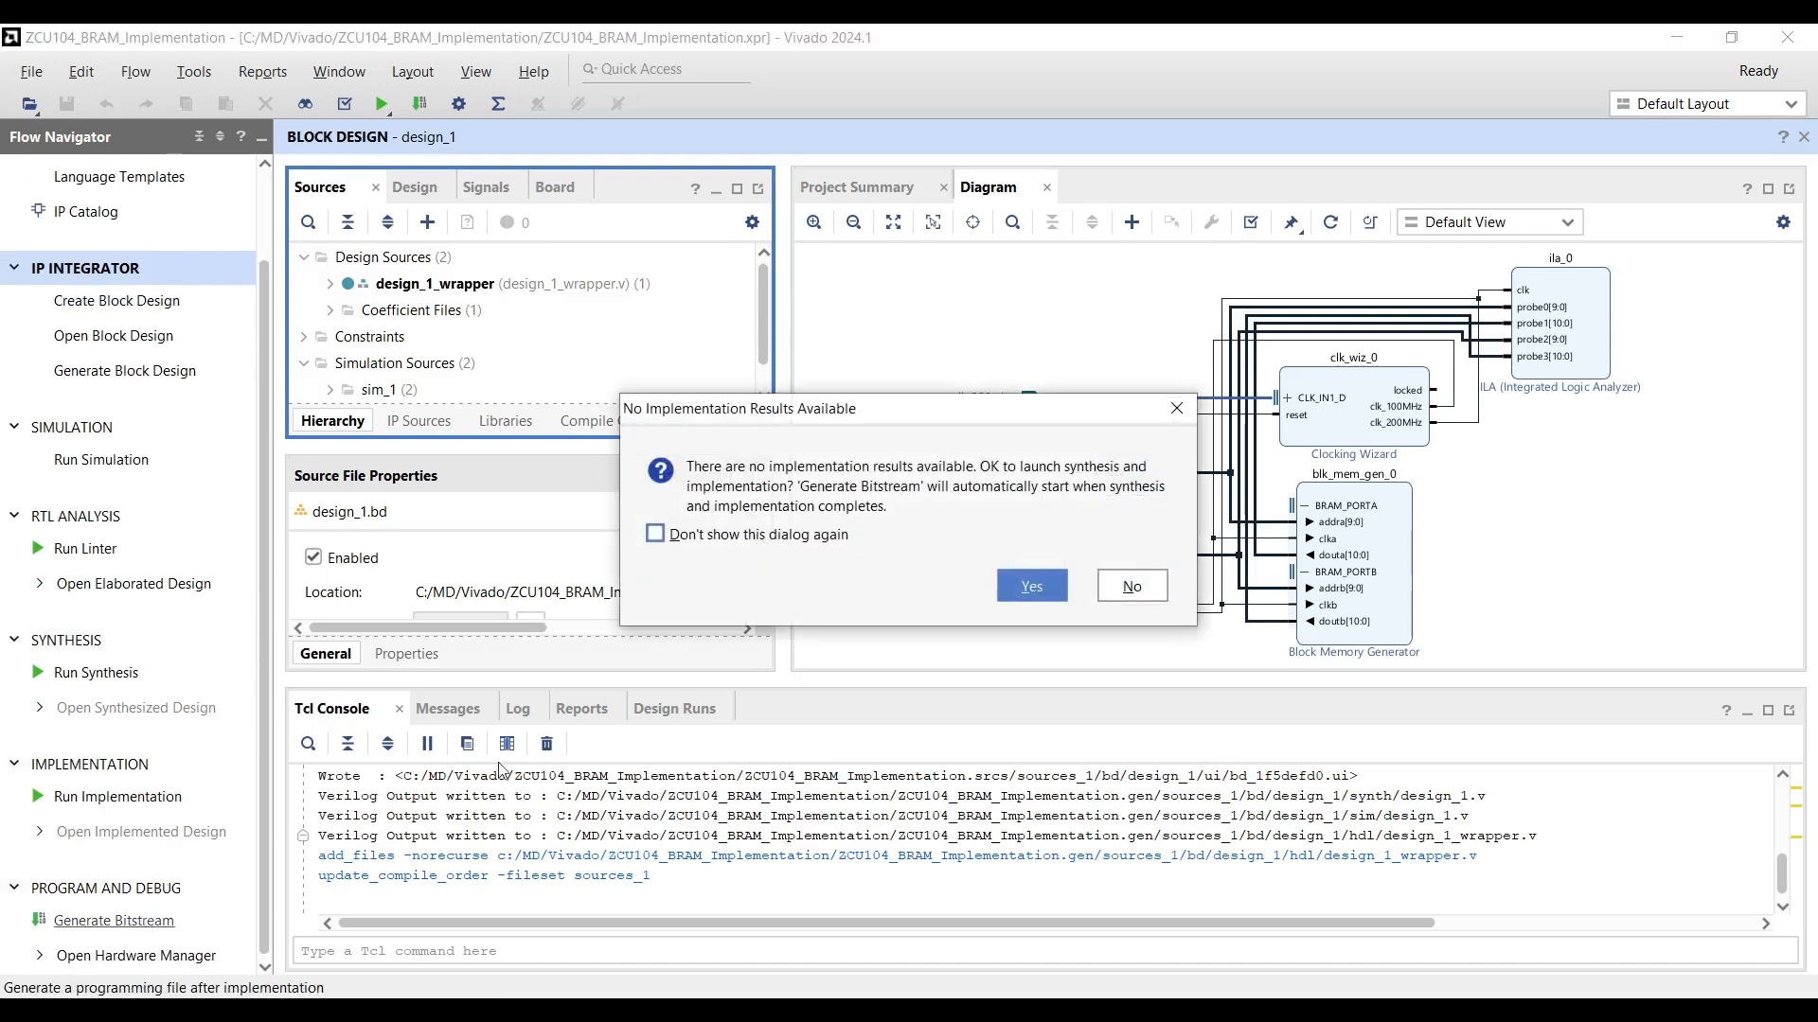
{"action": "left_click", "coordinate": [1029, 589]}
{"action": "left_click", "coordinate": [993, 670]}
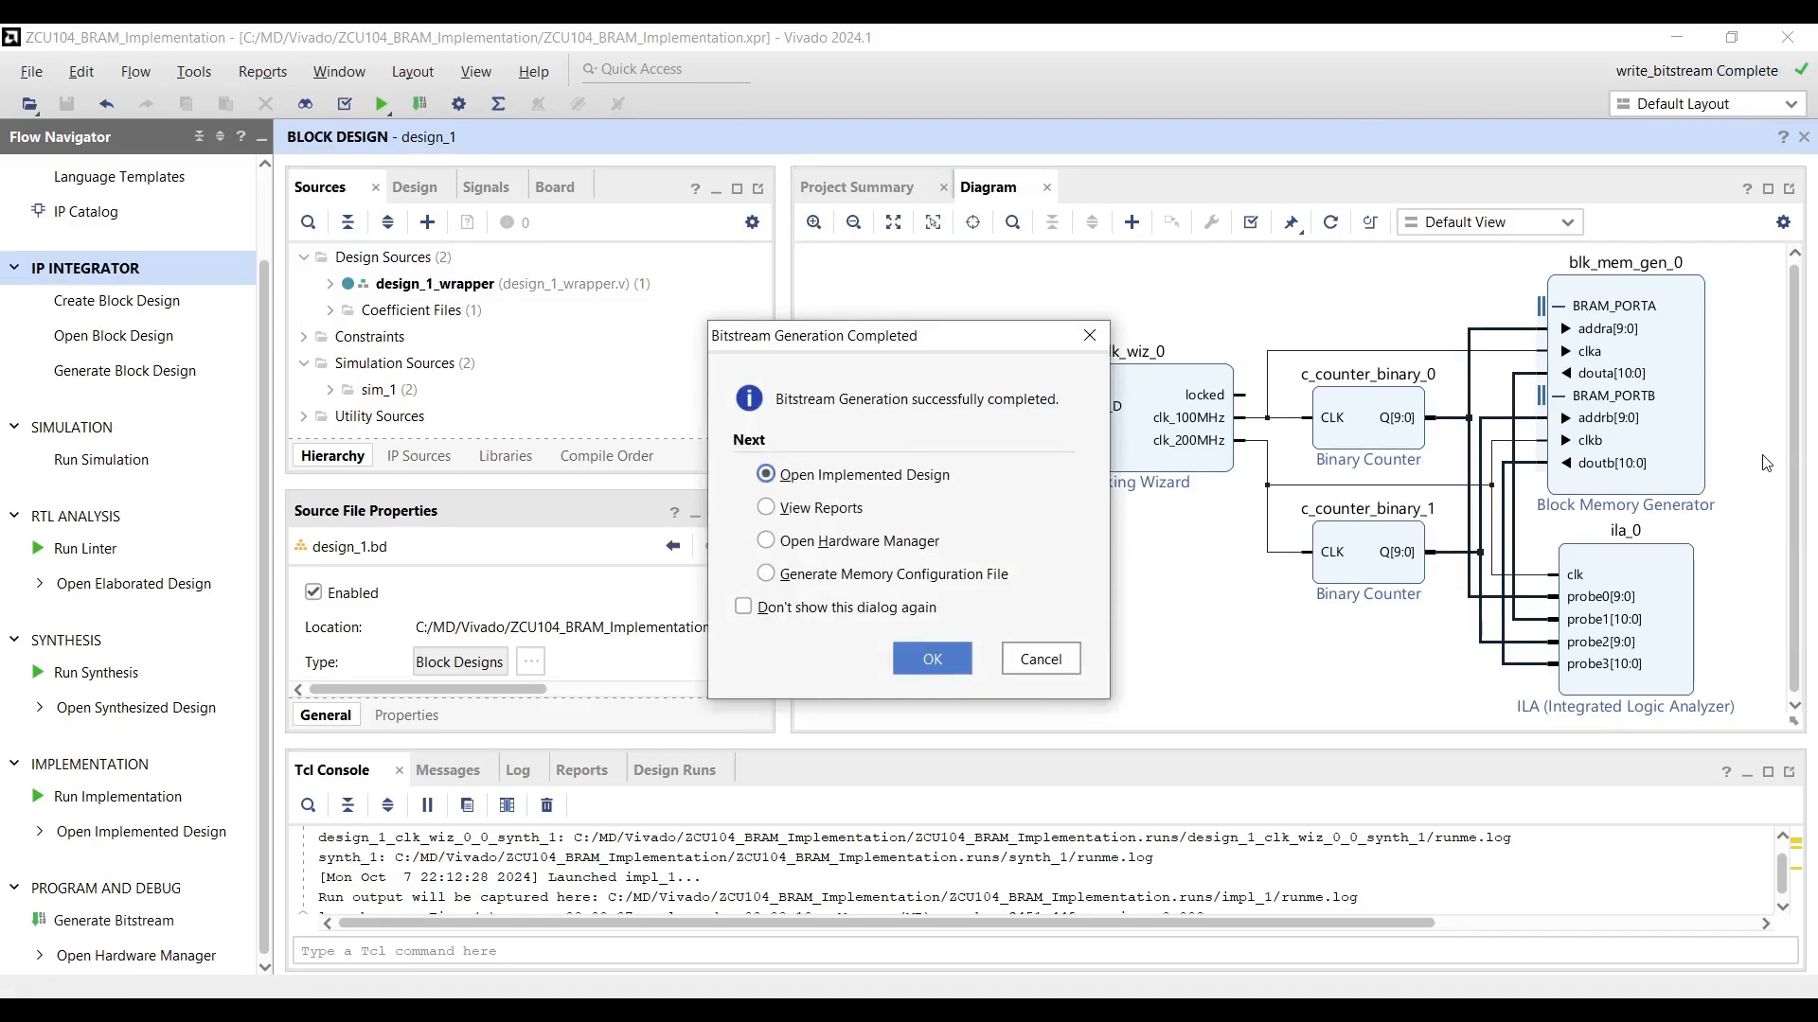
Open the Hardware Manager after bitstream generation and auto-connect to the board's hardware target.
{"action": "left_click", "coordinate": [786, 540]}
{"action": "left_click", "coordinate": [929, 668]}
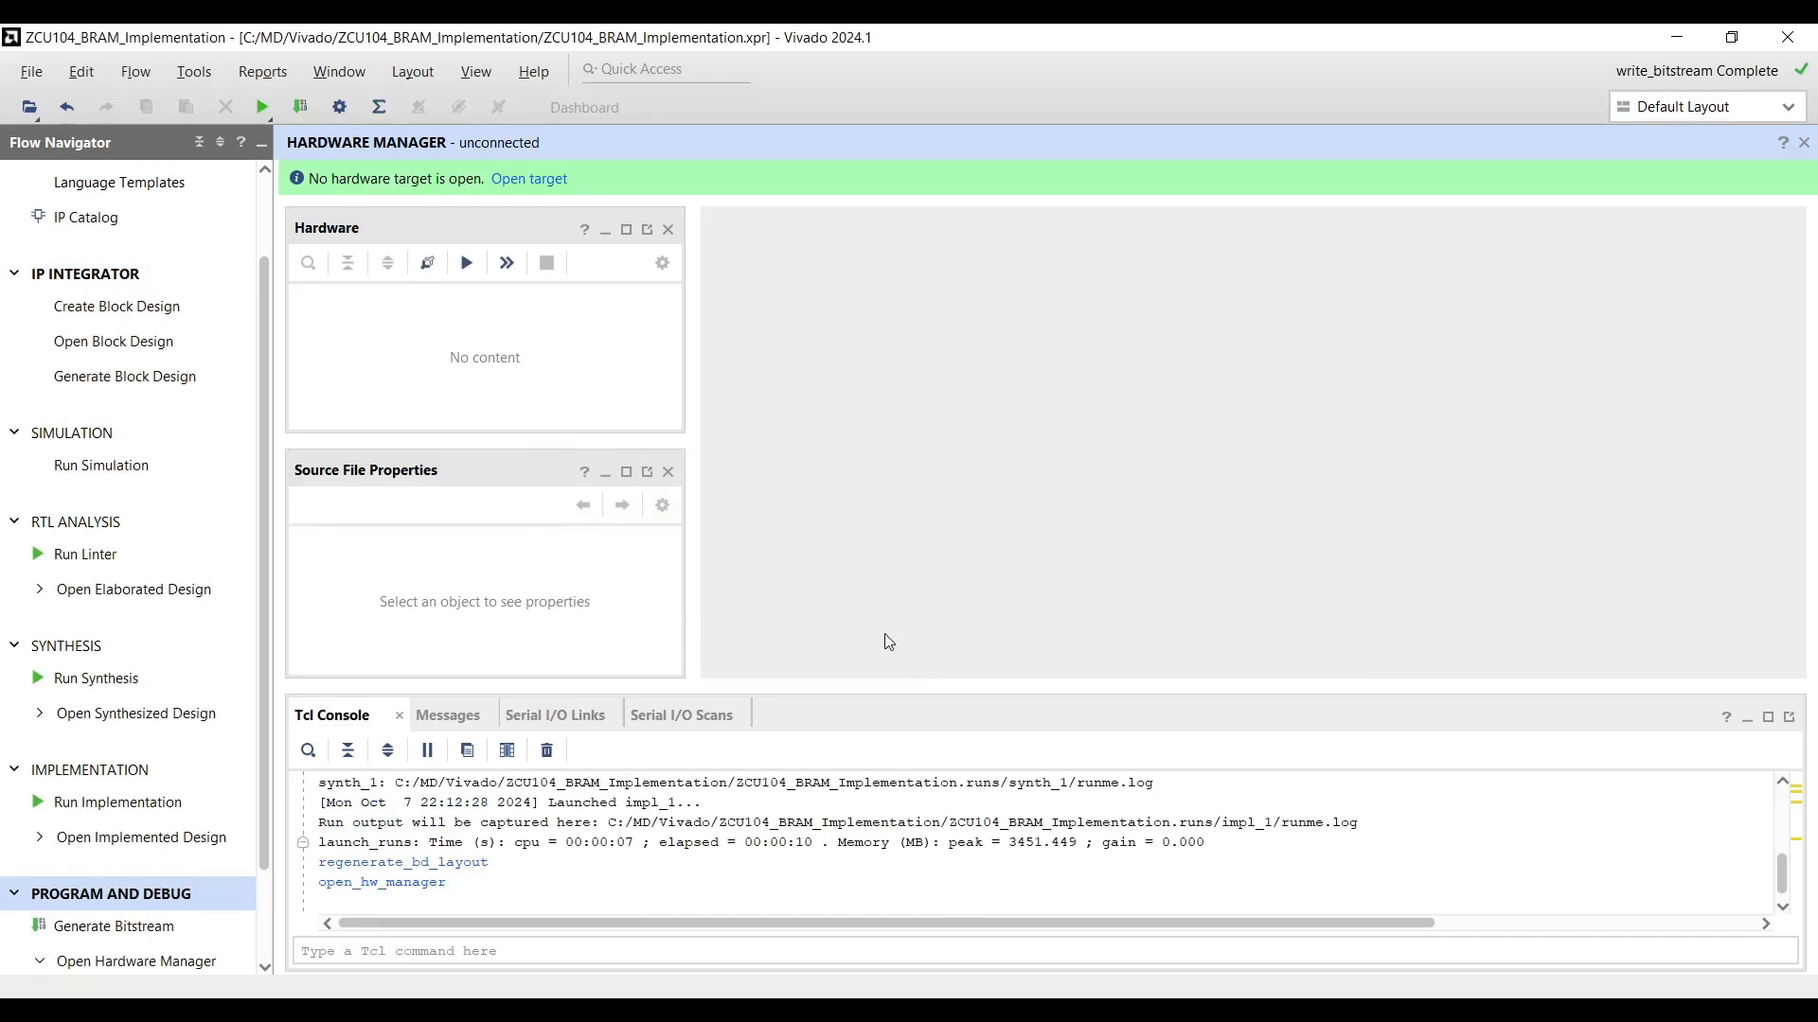
{"action": "left_click", "coordinate": [529, 180]}
{"action": "left_click", "coordinate": [536, 214]}
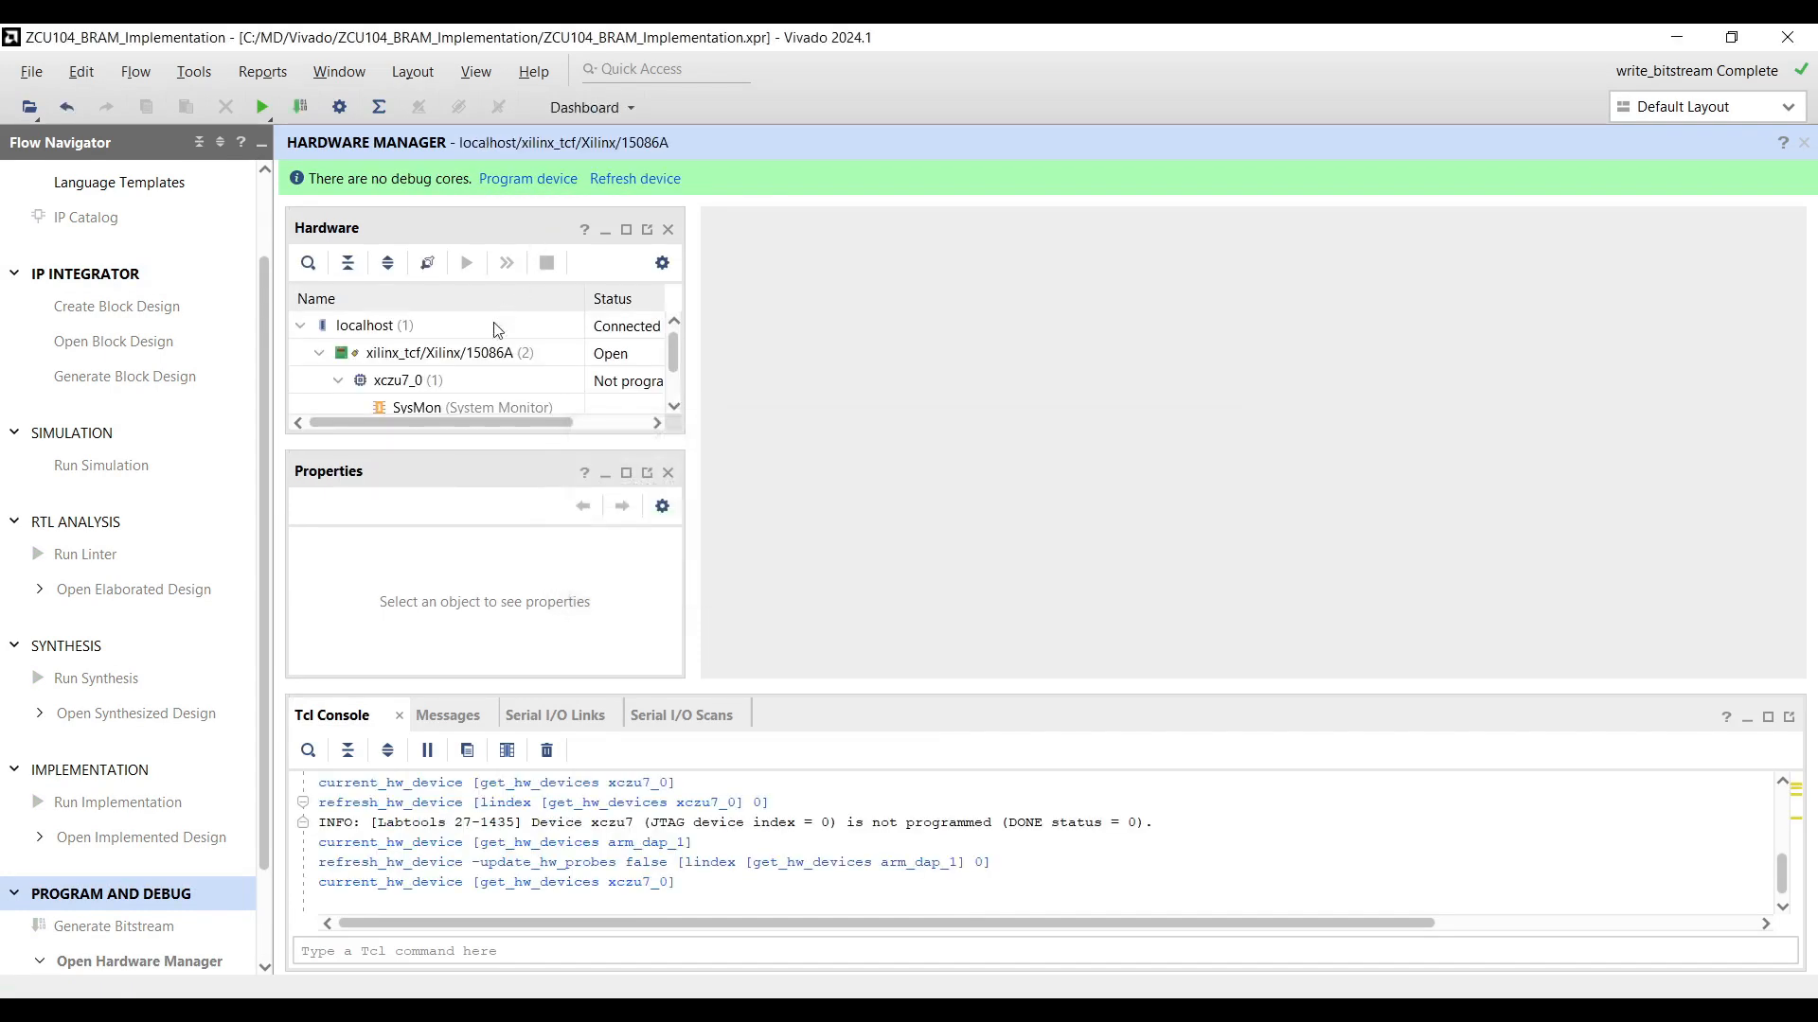
Program the xczu7_0 device with design_1_wrapper.bit and the debug probes file design_1_wrapper.ltx.
{"action": "right_click", "coordinate": [404, 325]}
{"action": "left_click", "coordinate": [484, 375]}
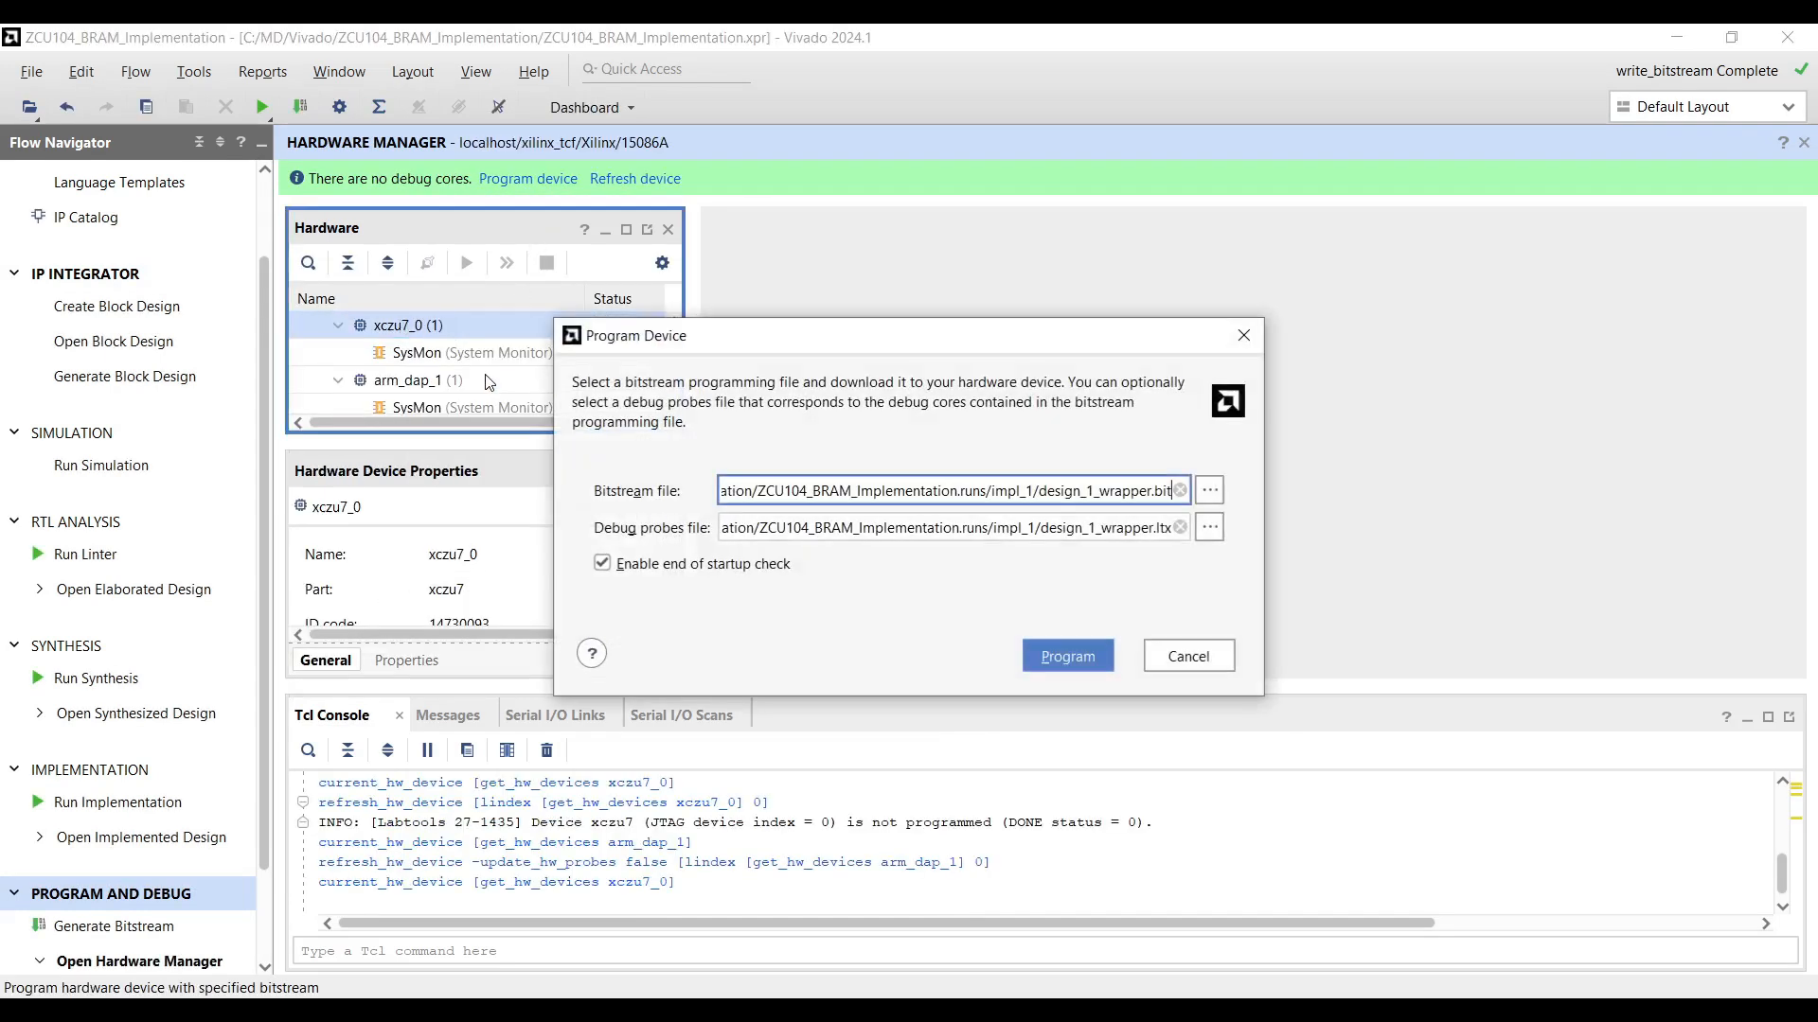
{"action": "left_click_drag", "start_coordinate": [1038, 489], "coordinate": [1163, 489]}
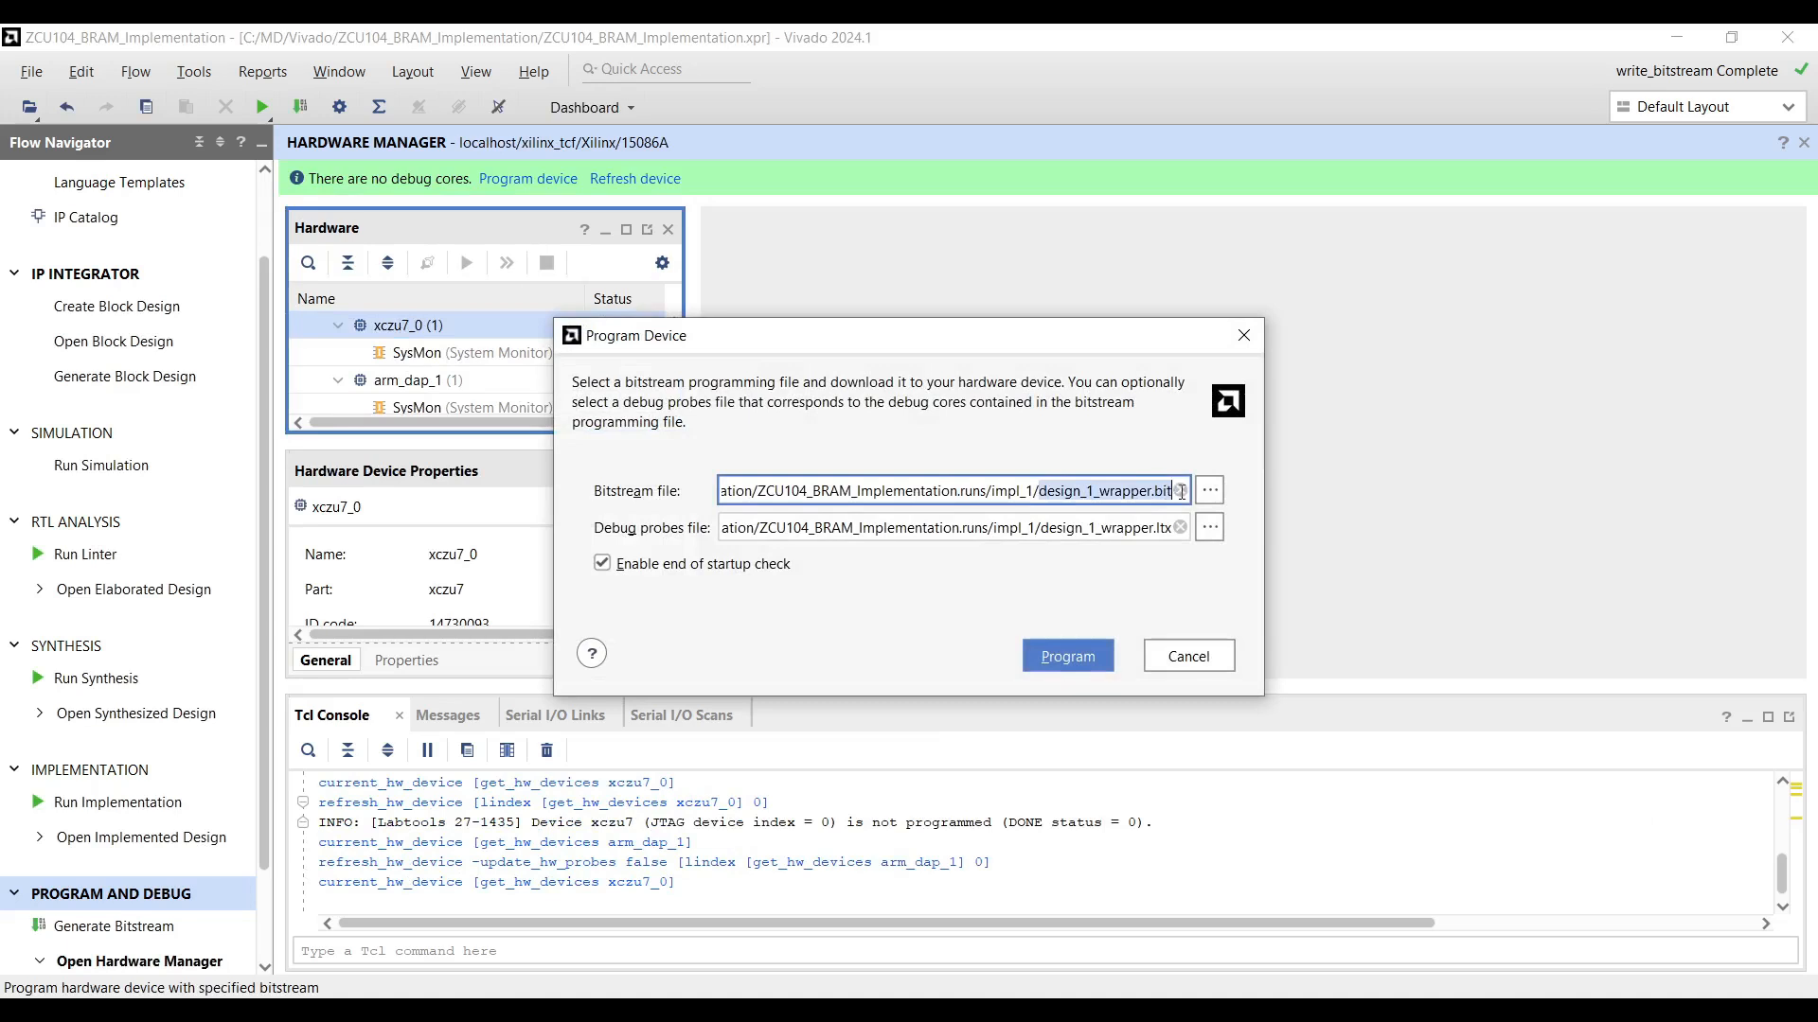
{"action": "left_click_drag", "start_coordinate": [1041, 527], "coordinate": [1172, 527]}
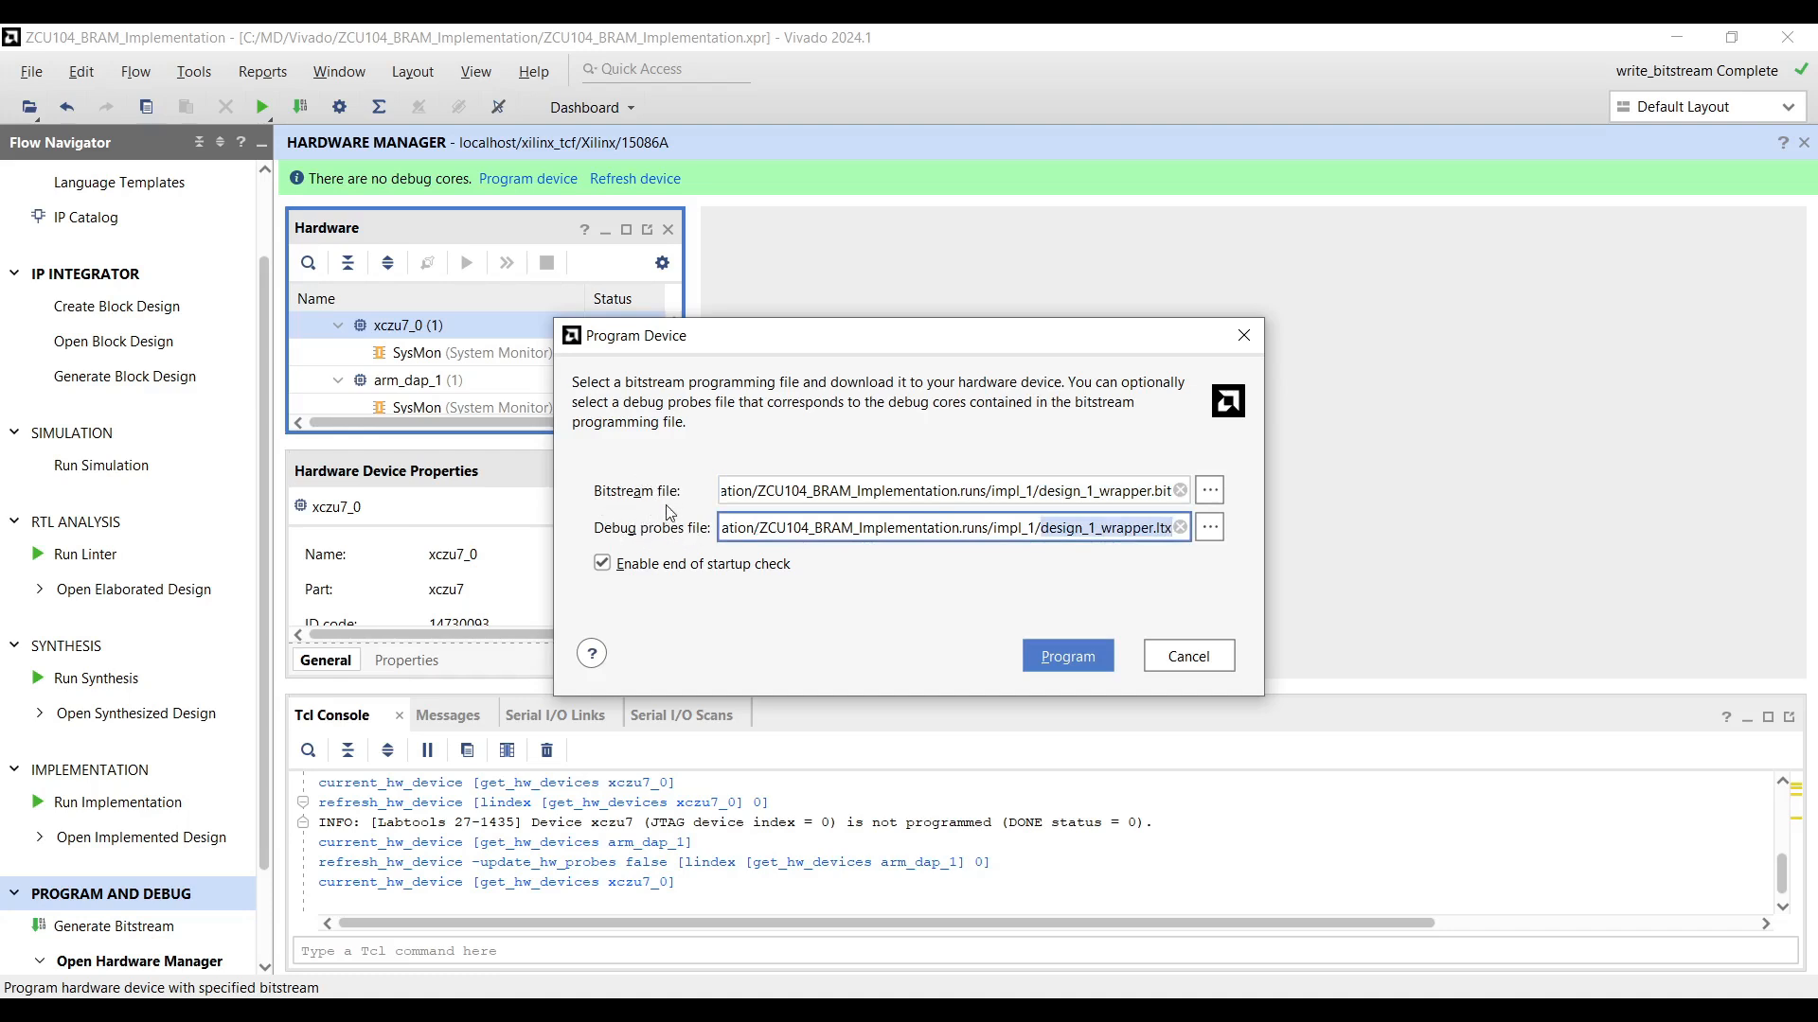
{"action": "left_click", "coordinate": [1055, 656]}
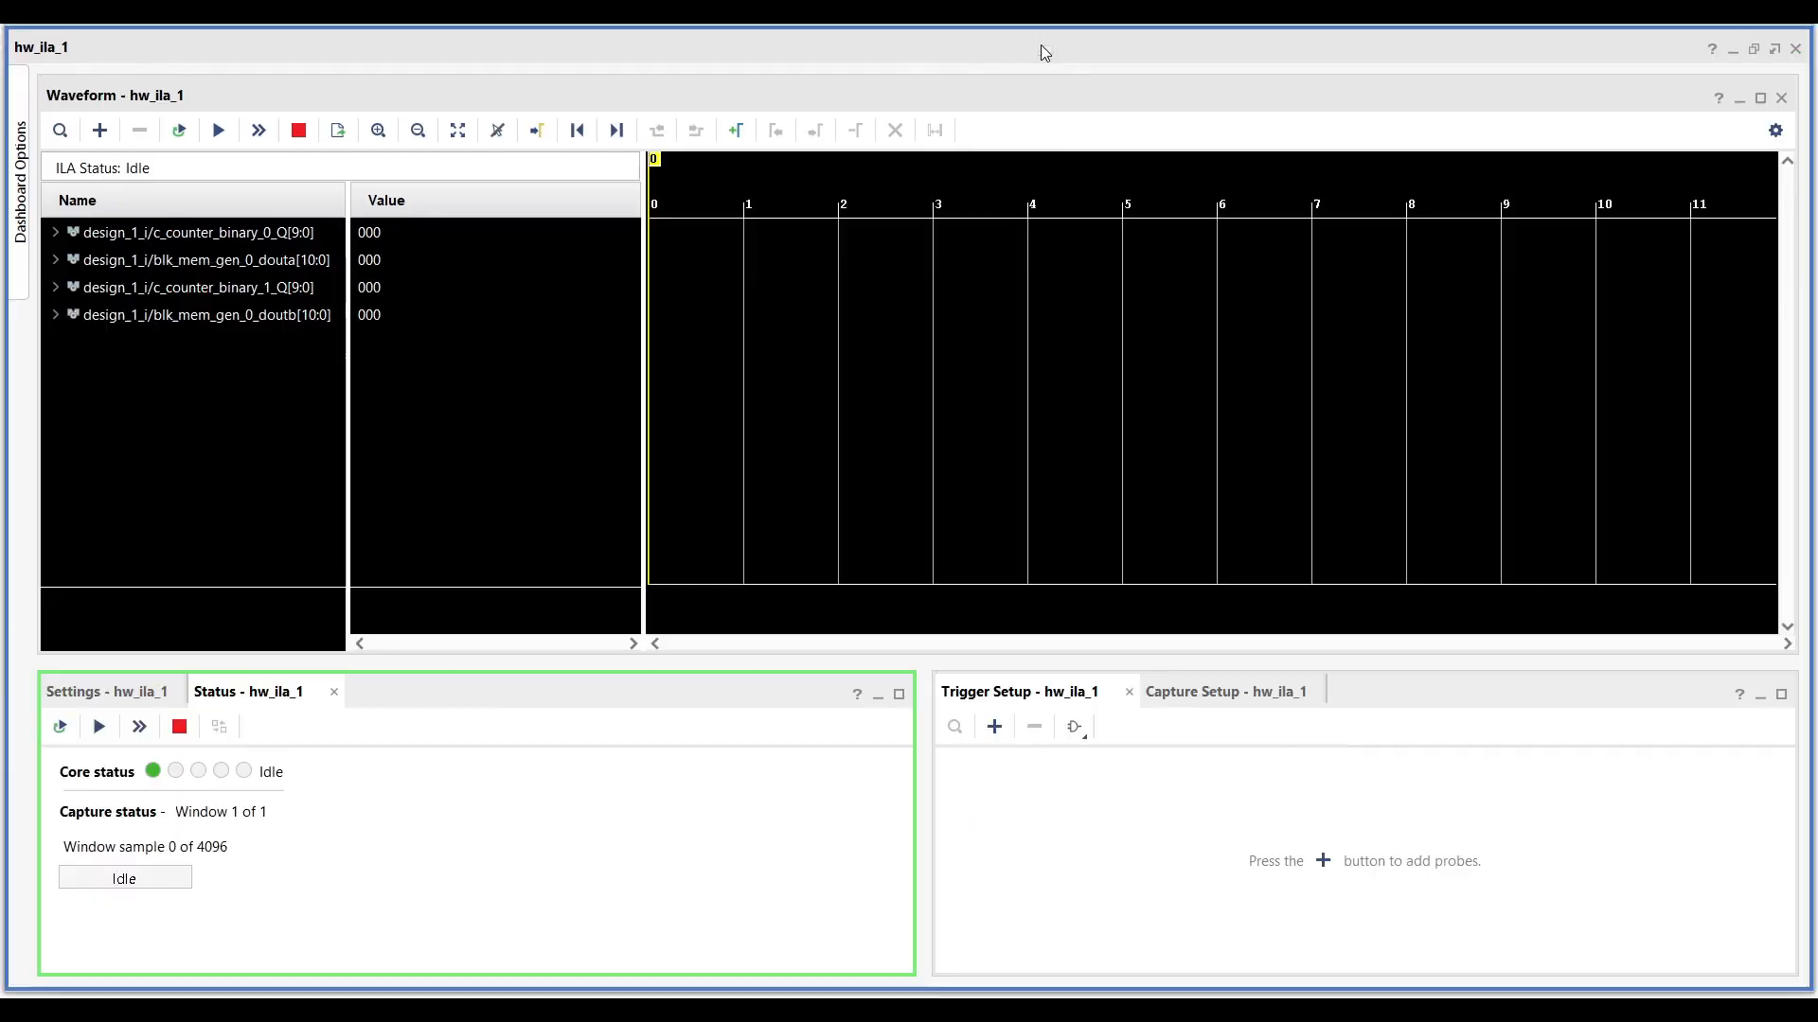
Capture ILA data with an immediate trigger and set the radix of the douta and doutb signals to Signed Decimal.
{"action": "left_click", "coordinate": [263, 139]}
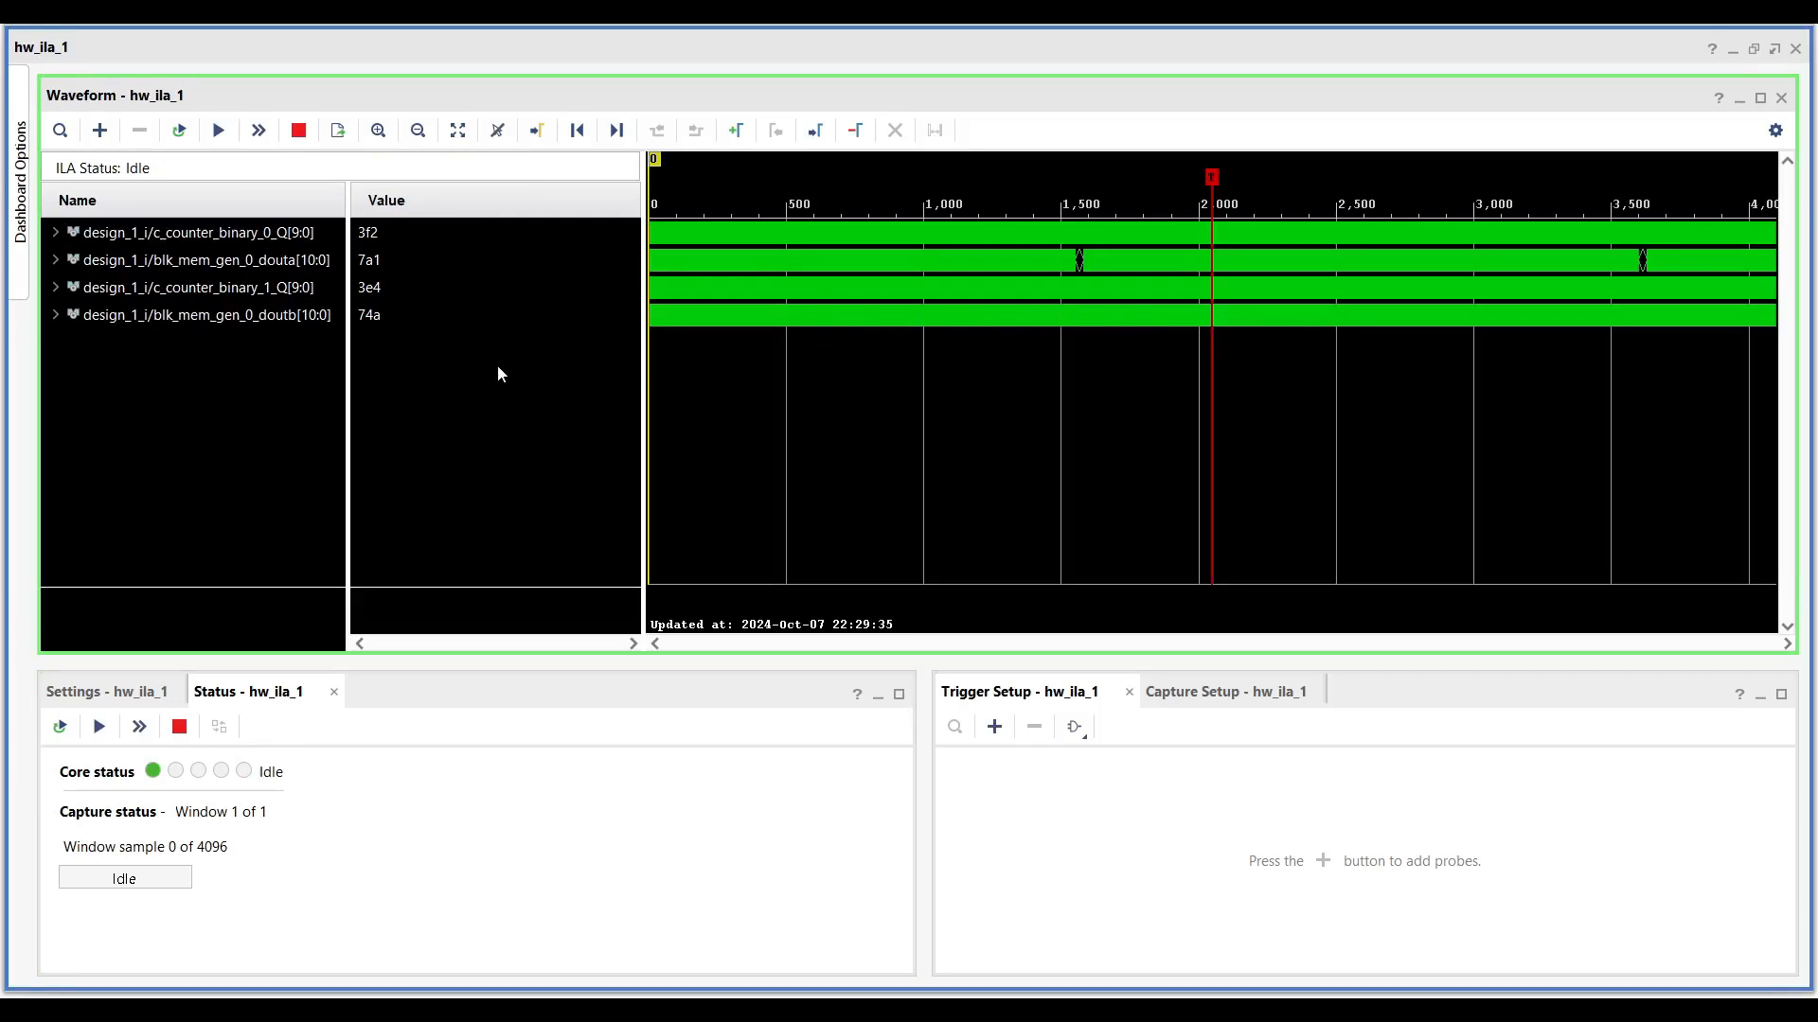
{"action": "left_click", "coordinate": [264, 270]}
{"action": "left_click", "coordinate": [282, 316], "text": "ctrl"}
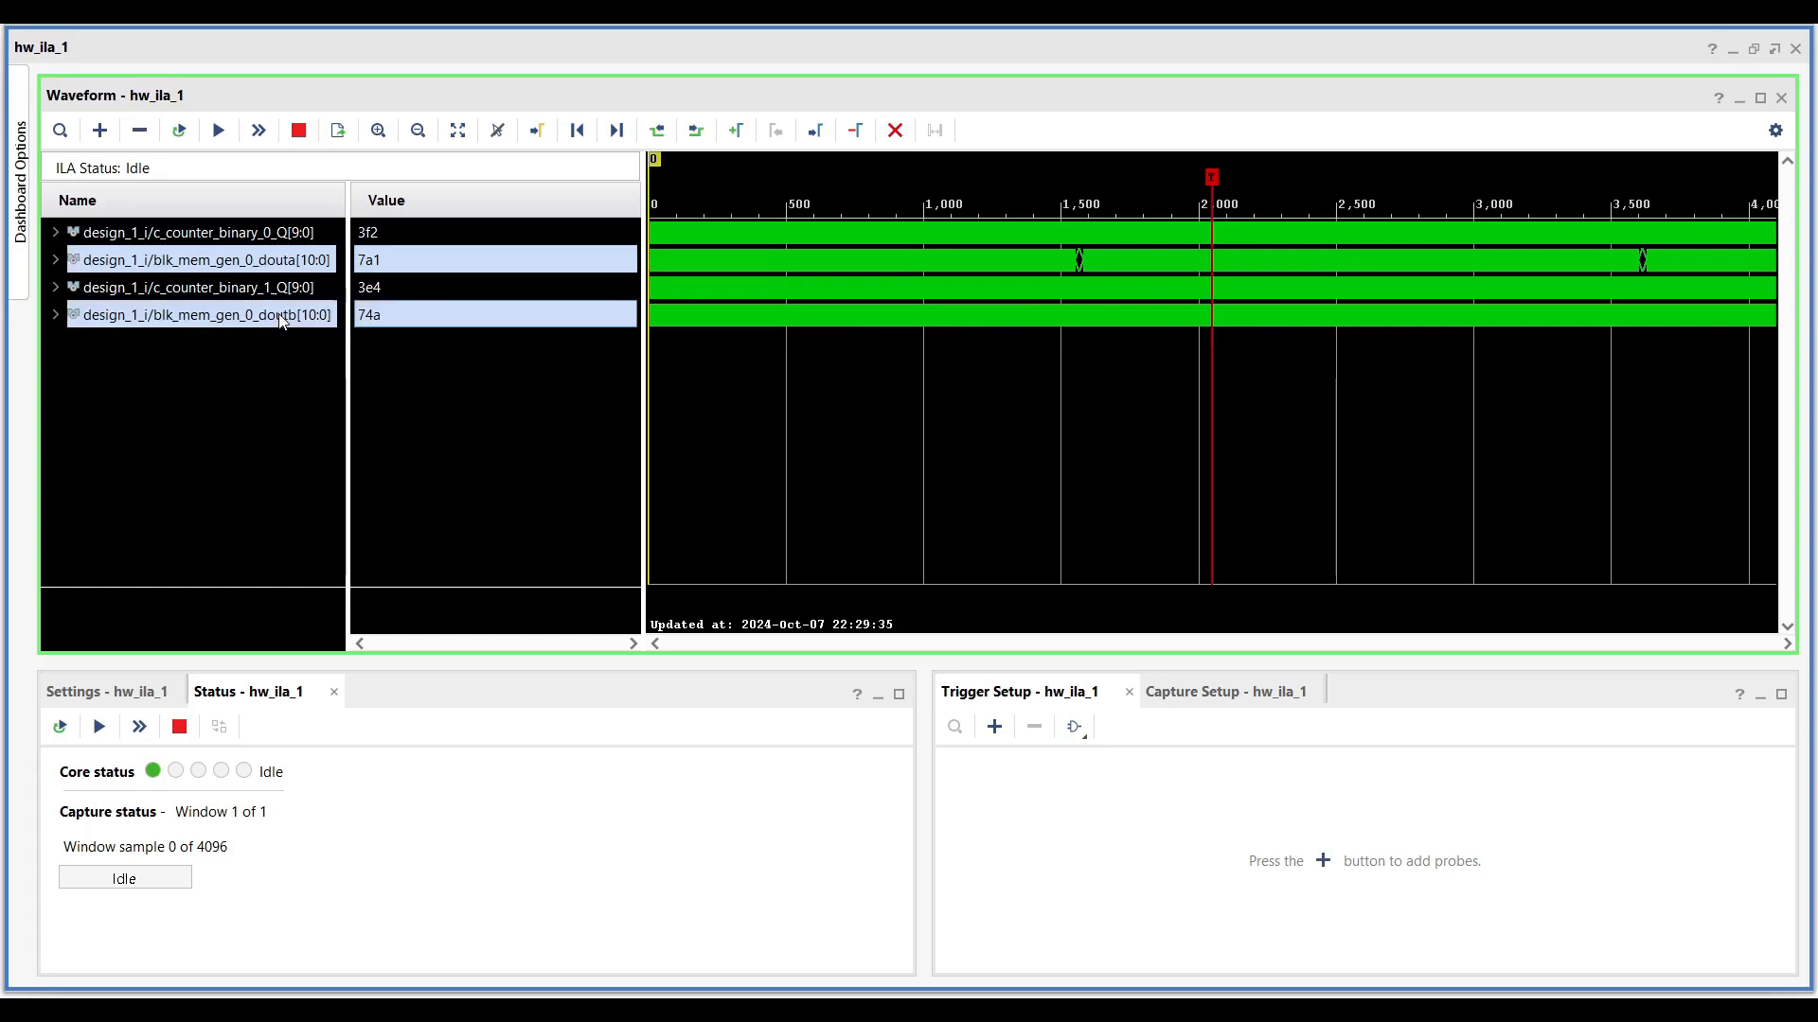
{"action": "right_click", "coordinate": [279, 320]}
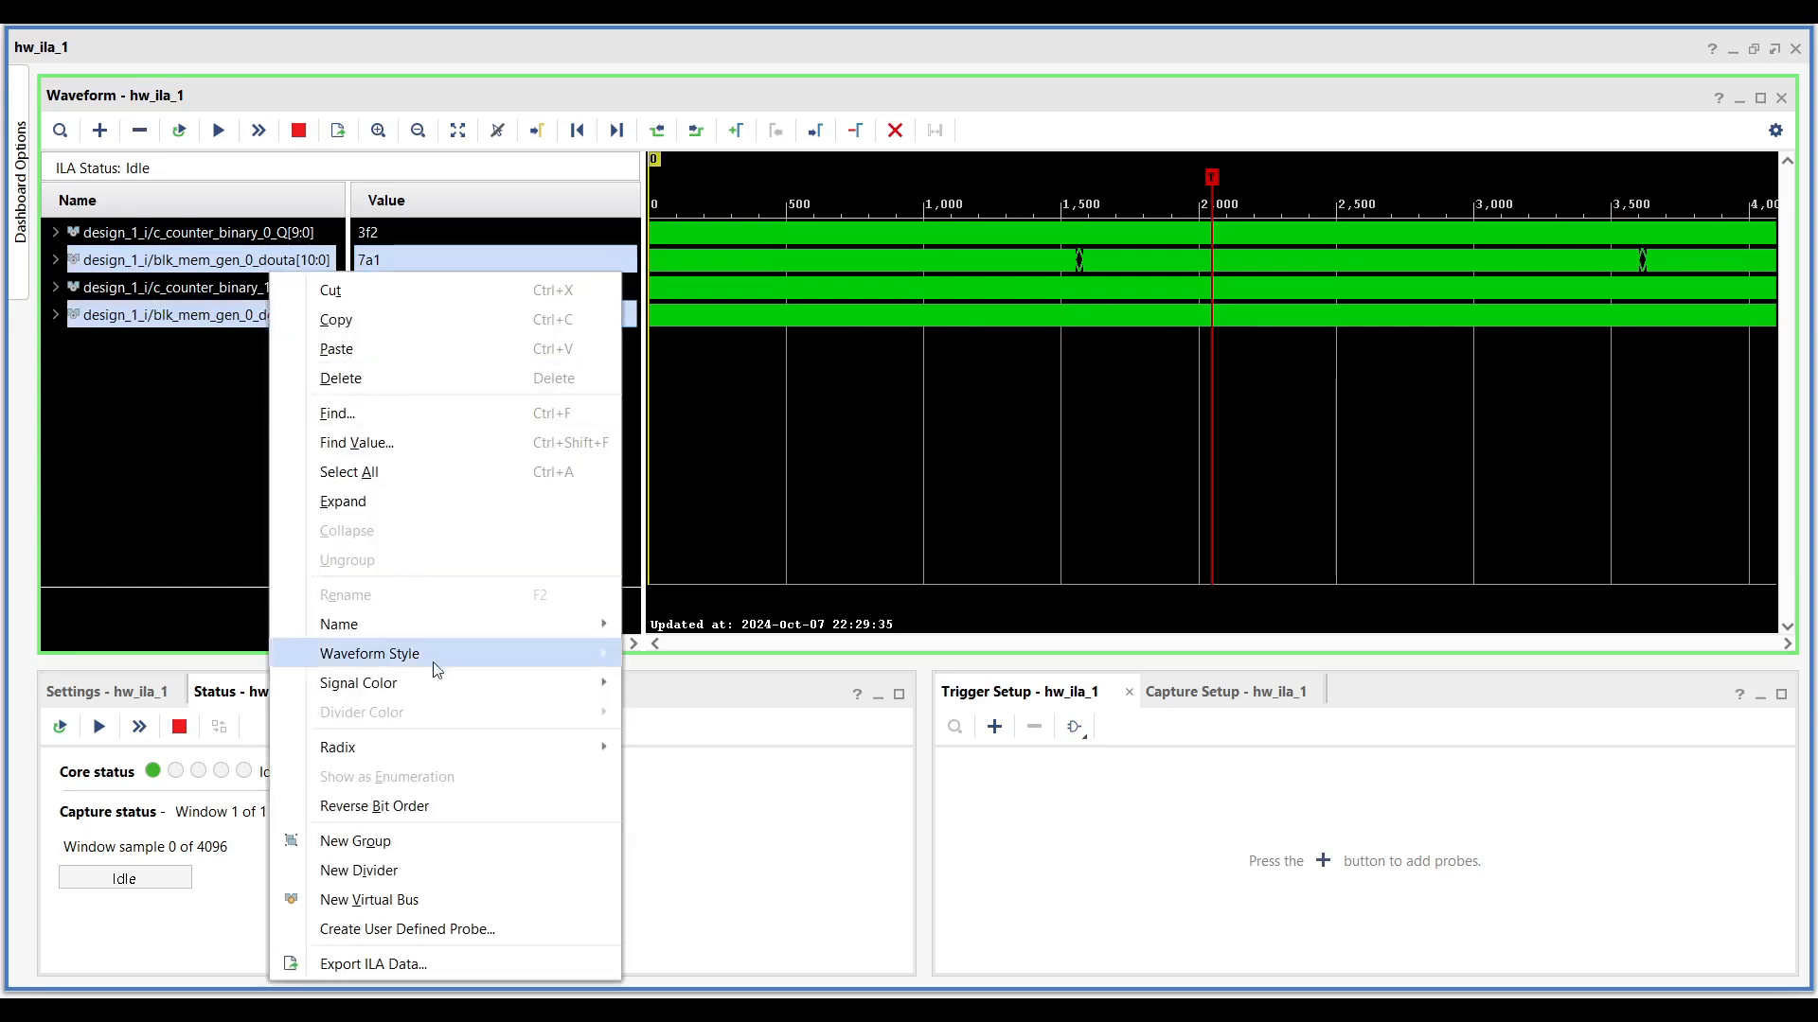
{"action": "mouse_move", "coordinate": [452, 748]}
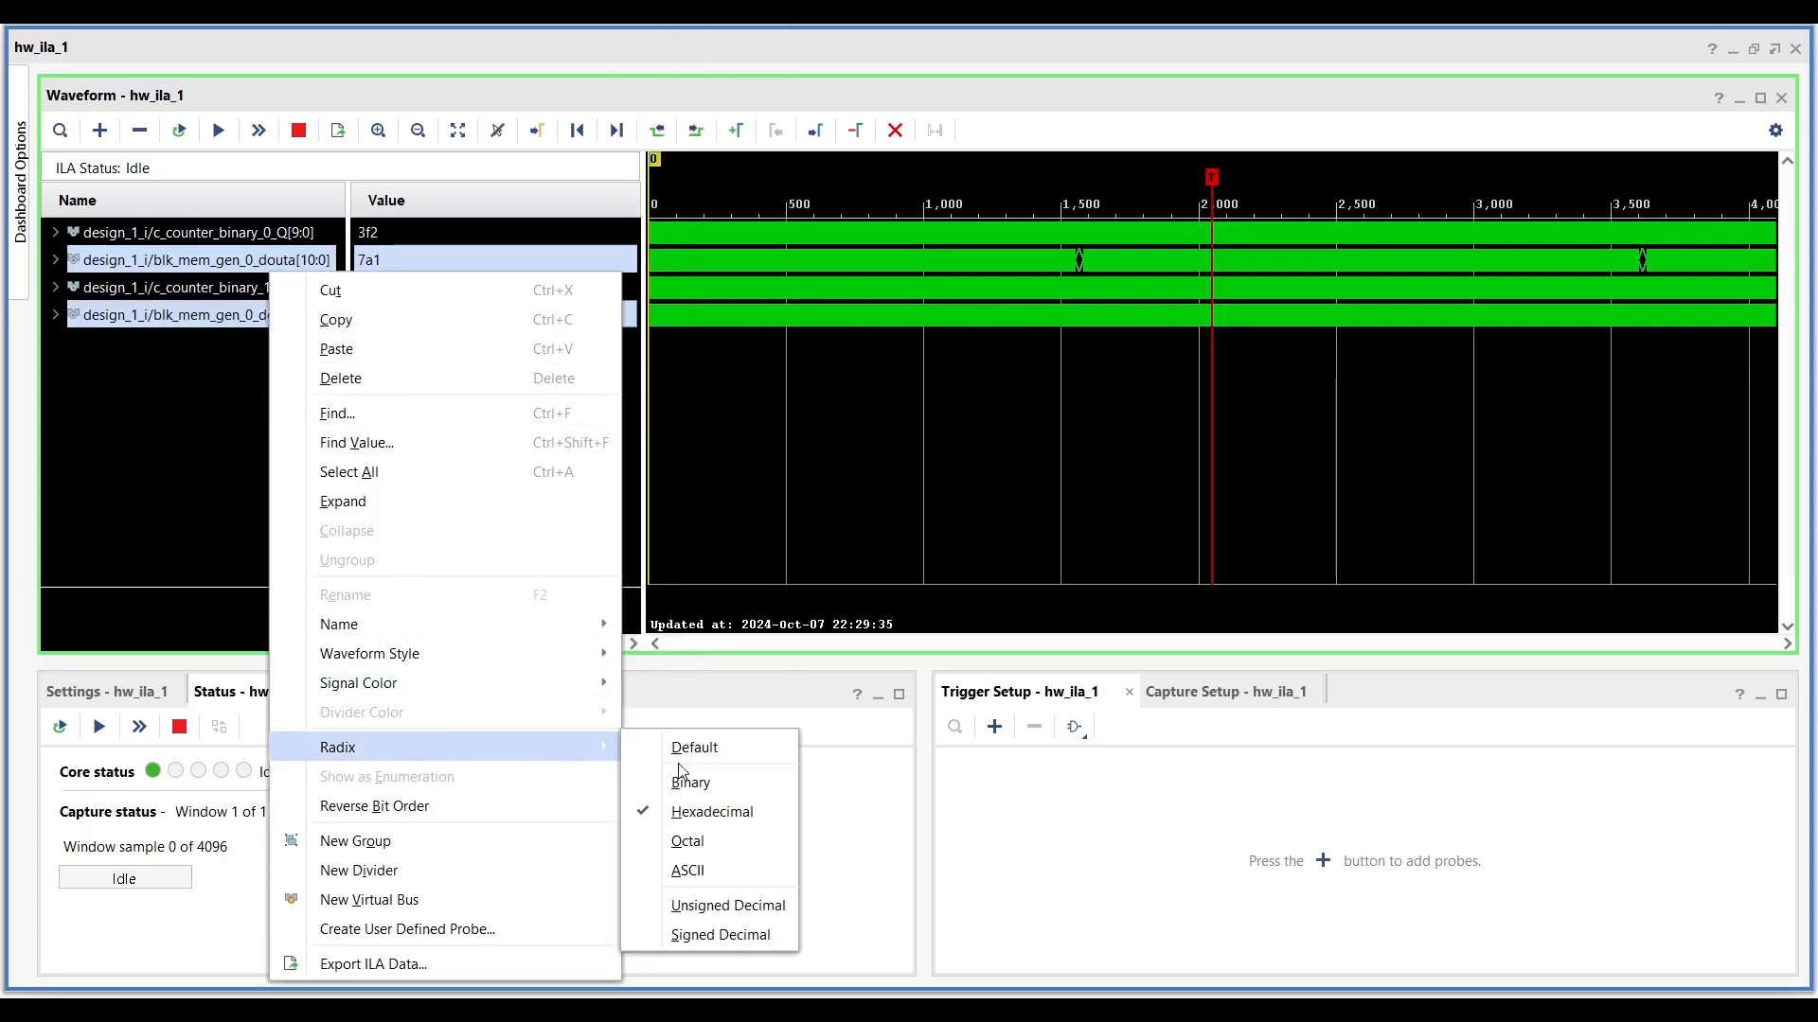
{"action": "left_click", "coordinate": [718, 936]}
Set the waveform style of the douta and doutb signals to Analog.
{"action": "right_click", "coordinate": [198, 324]}
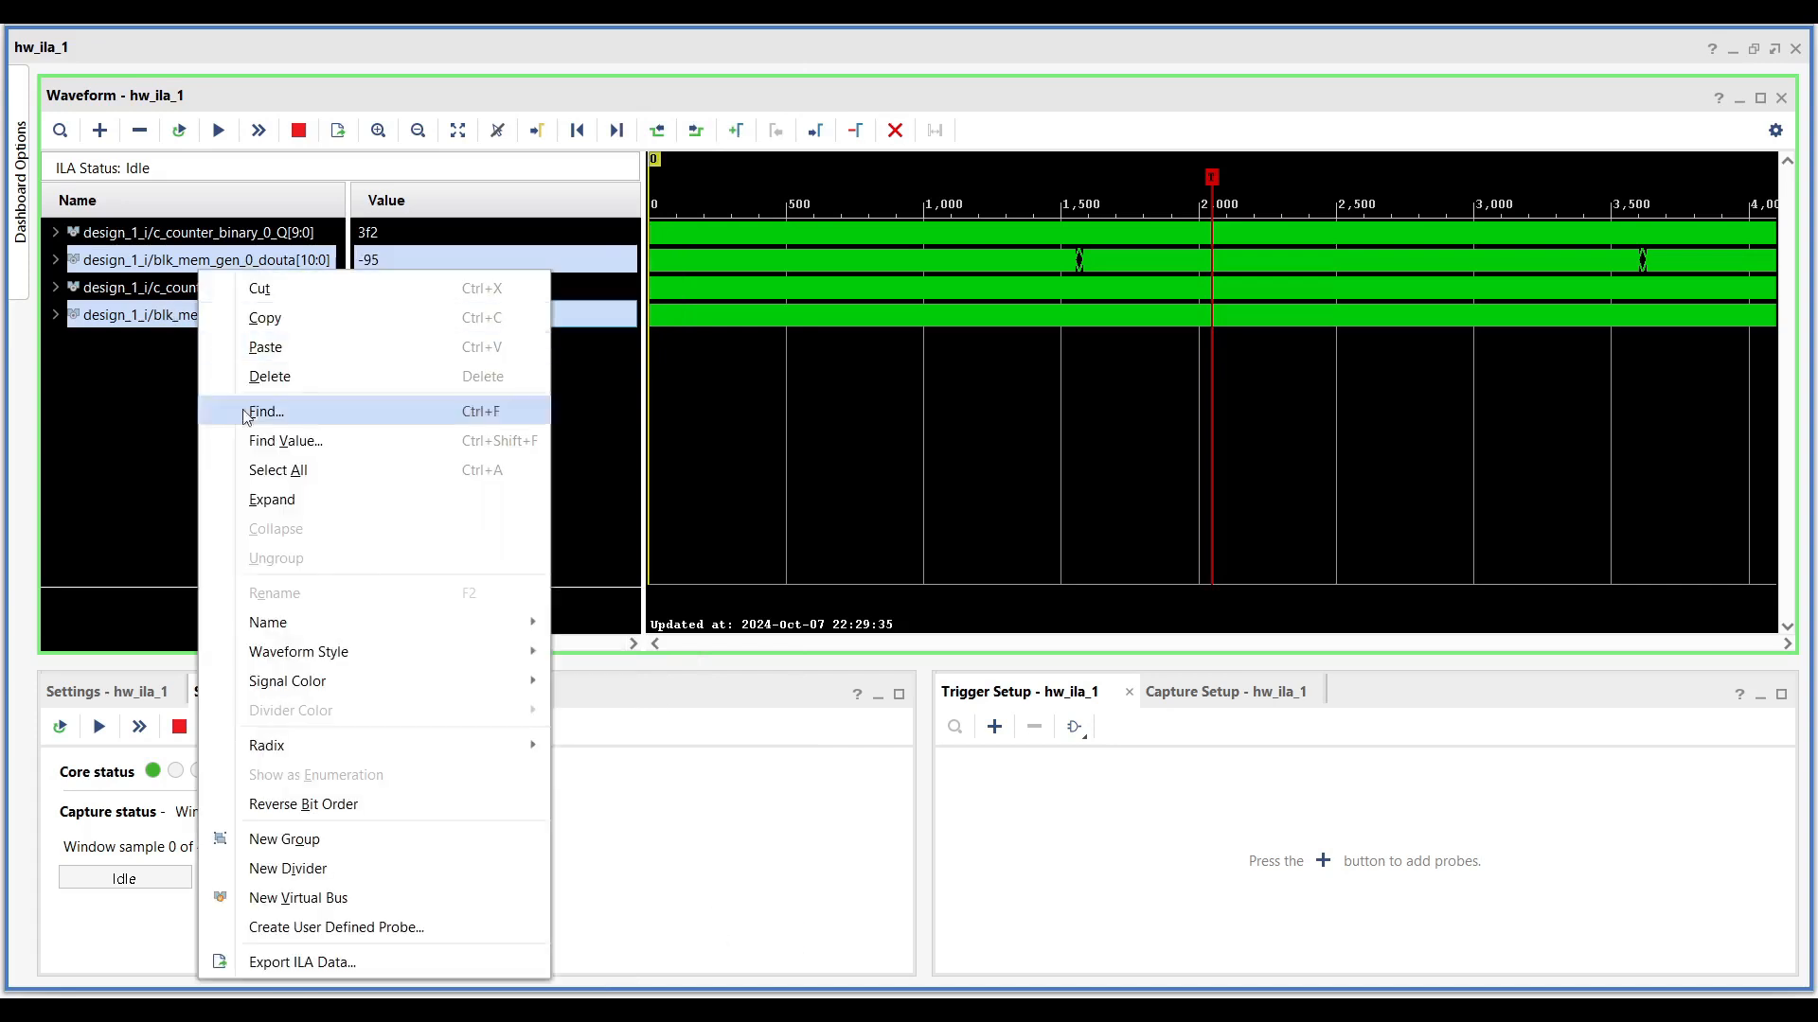
{"action": "mouse_move", "coordinate": [383, 670]}
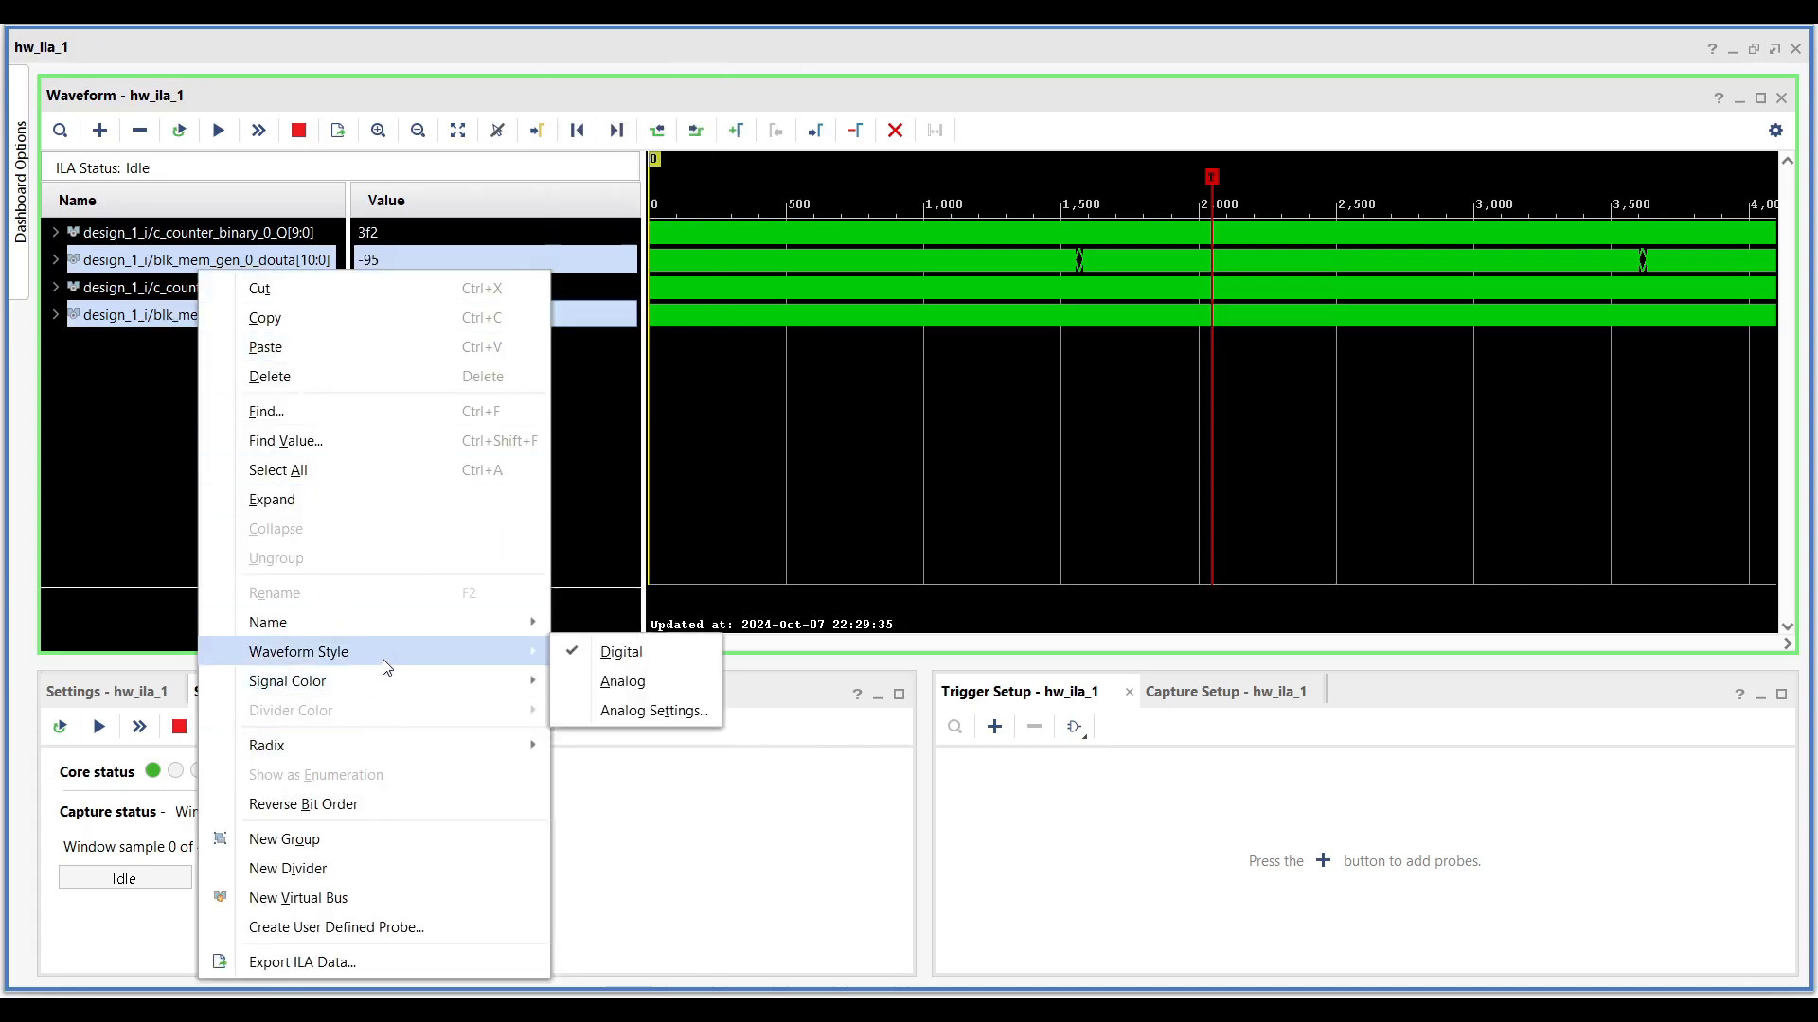
{"action": "left_click", "coordinate": [644, 683]}
{"action": "scroll", "coordinate": [1126, 457], "scroll_direction": "down", "scroll_amount": 2, "text": "ctrl"}
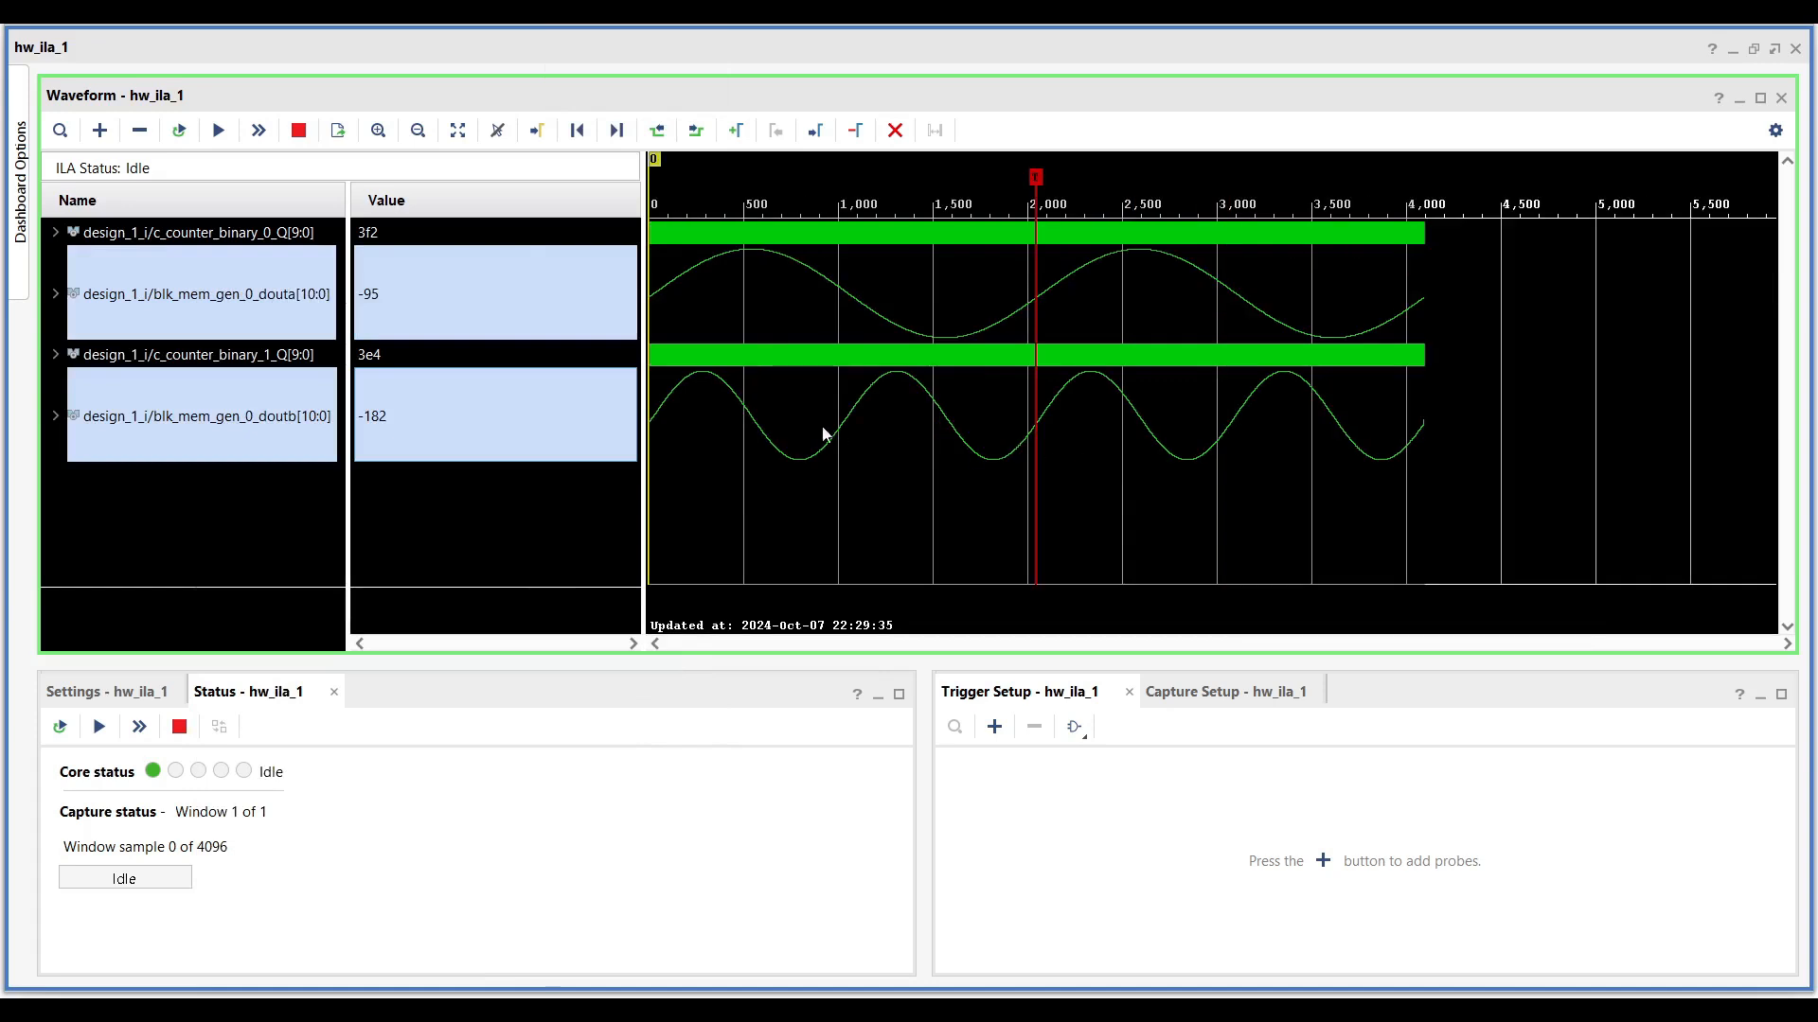
Examine the two counters and ROM outputs sample by sample, from sample 2 to sample 7, against the whole capture.
{"action": "scroll", "coordinate": [713, 378], "scroll_direction": "up", "scroll_amount": 7, "text": "ctrl"}
{"action": "scroll", "coordinate": [713, 378], "scroll_direction": "up", "scroll_amount": 15, "text": "ctrl"}
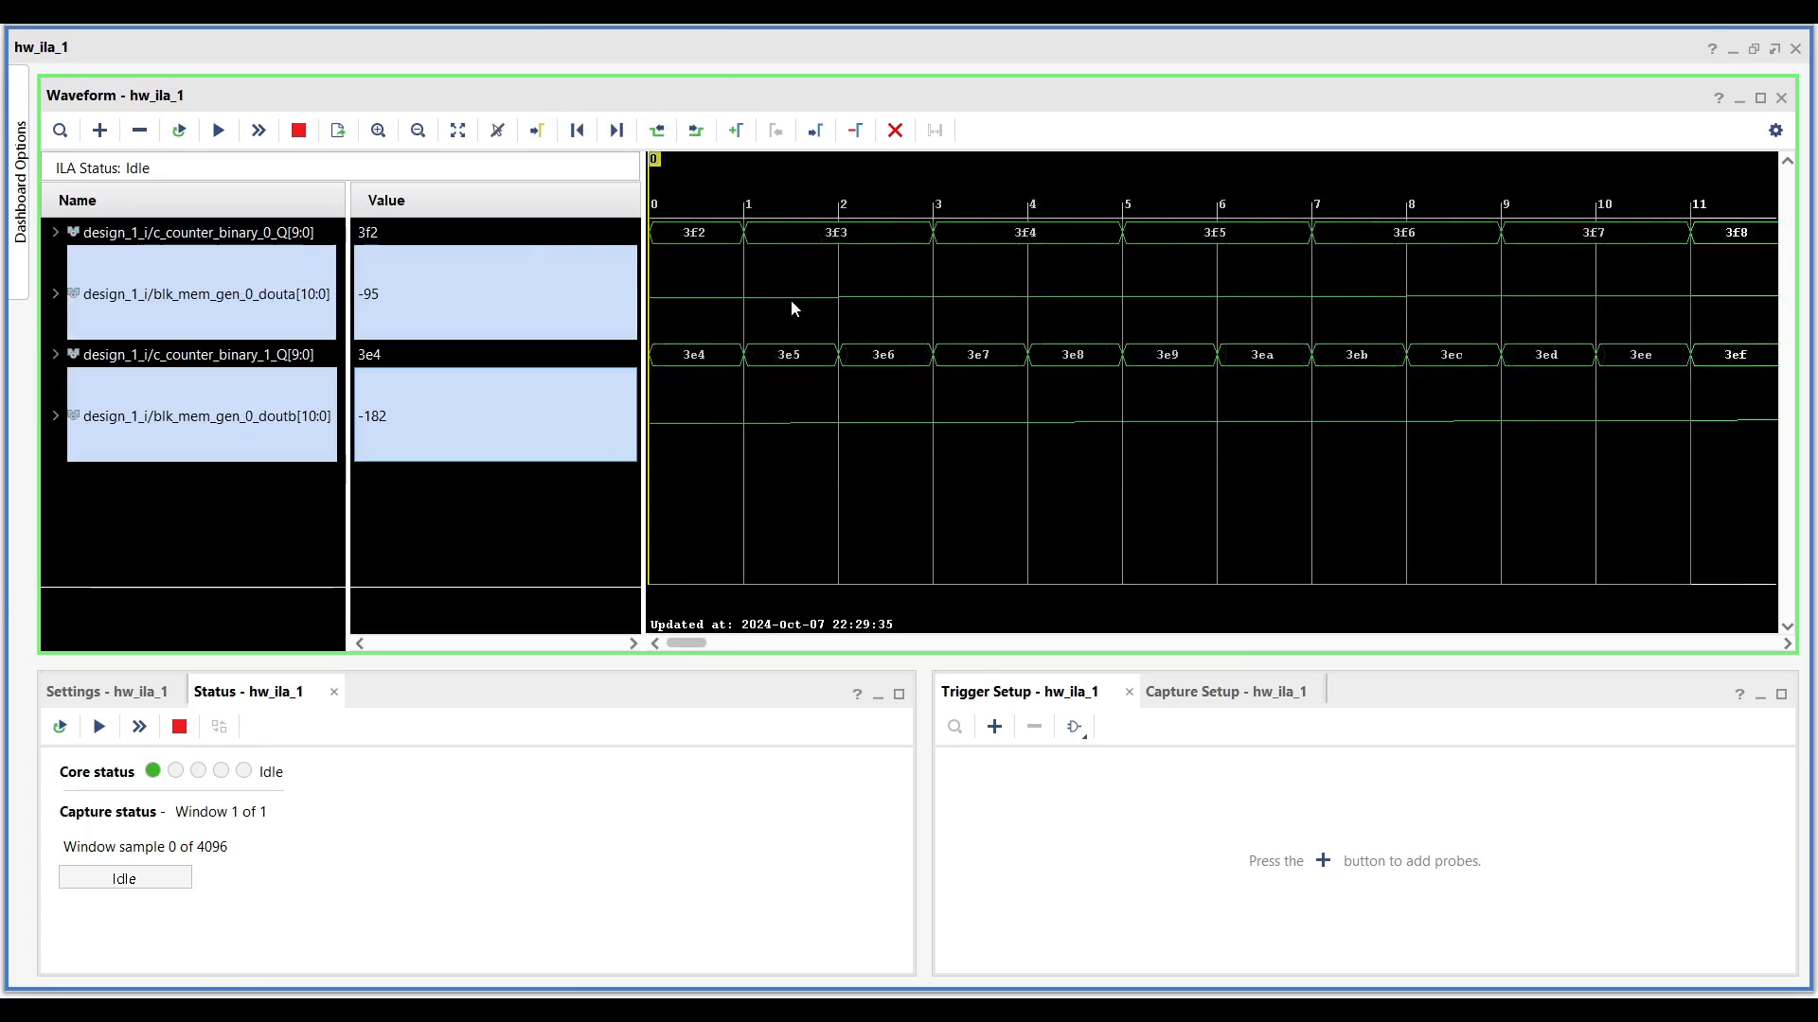
{"action": "left_click", "coordinate": [799, 363]}
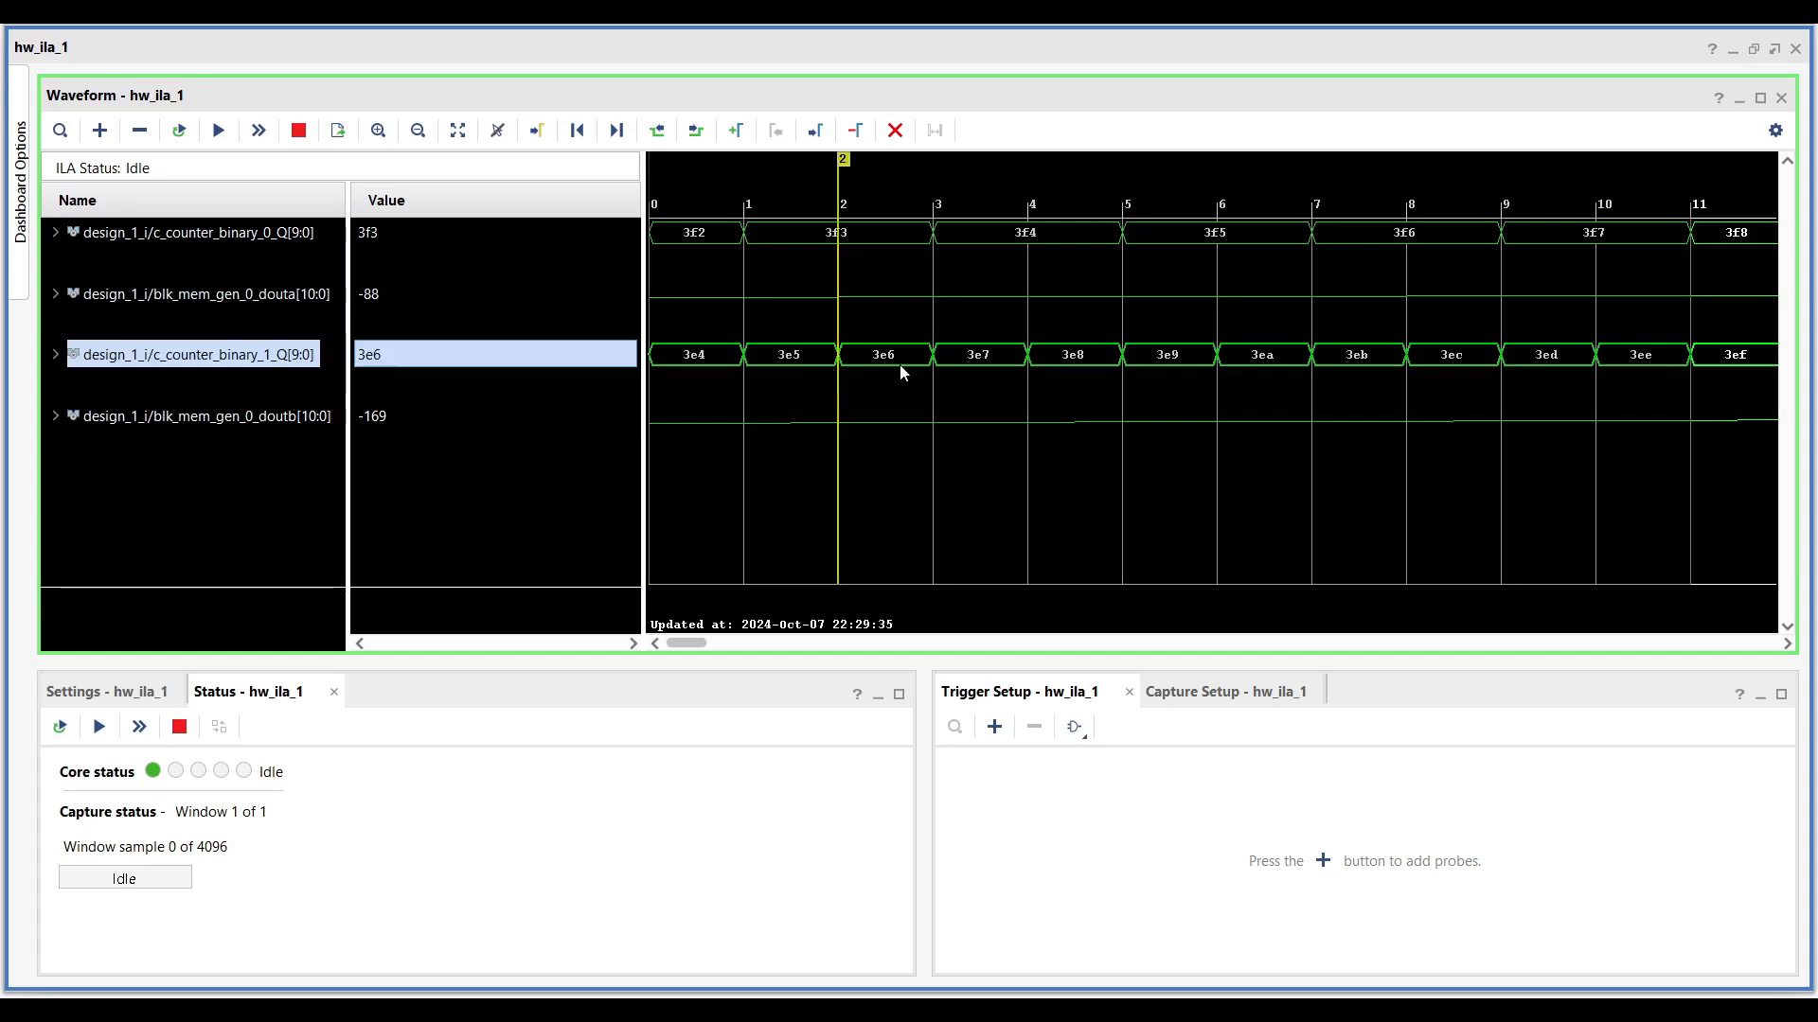
{"action": "left_click", "coordinate": [934, 364]}
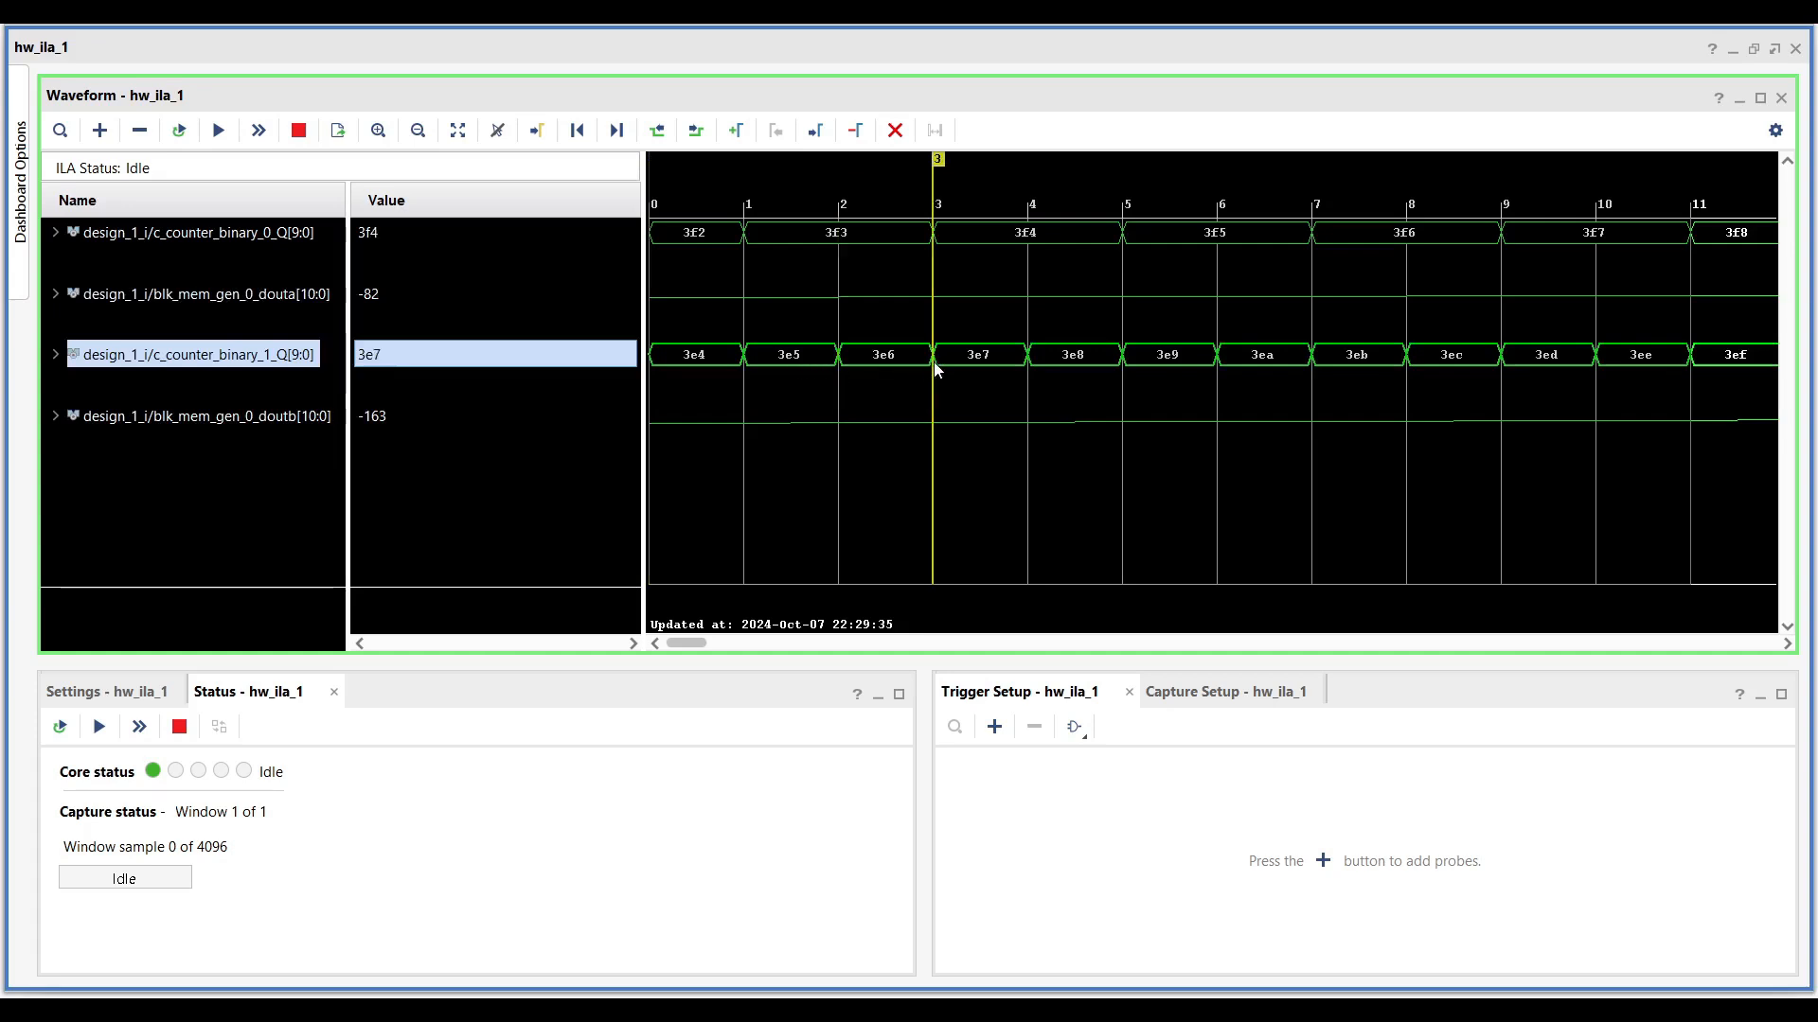
{"action": "left_click", "coordinate": [1026, 364]}
{"action": "left_click", "coordinate": [1123, 363]}
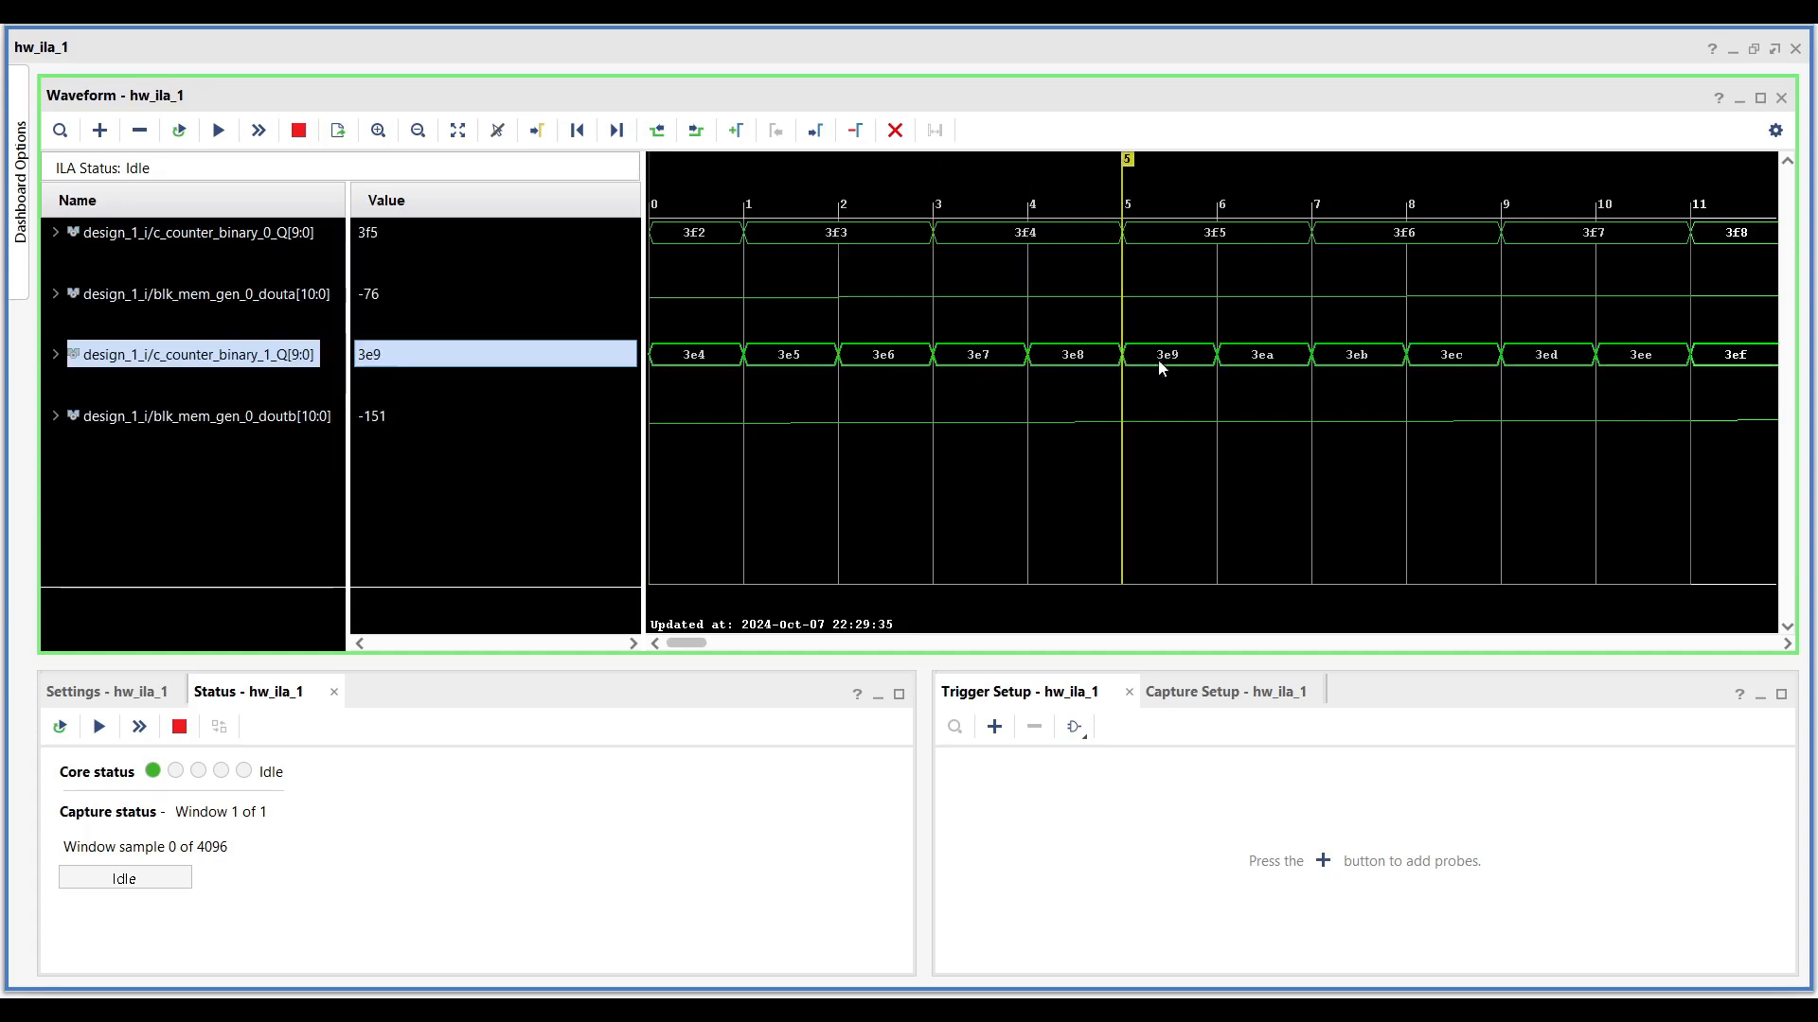
{"action": "left_click", "coordinate": [1220, 367]}
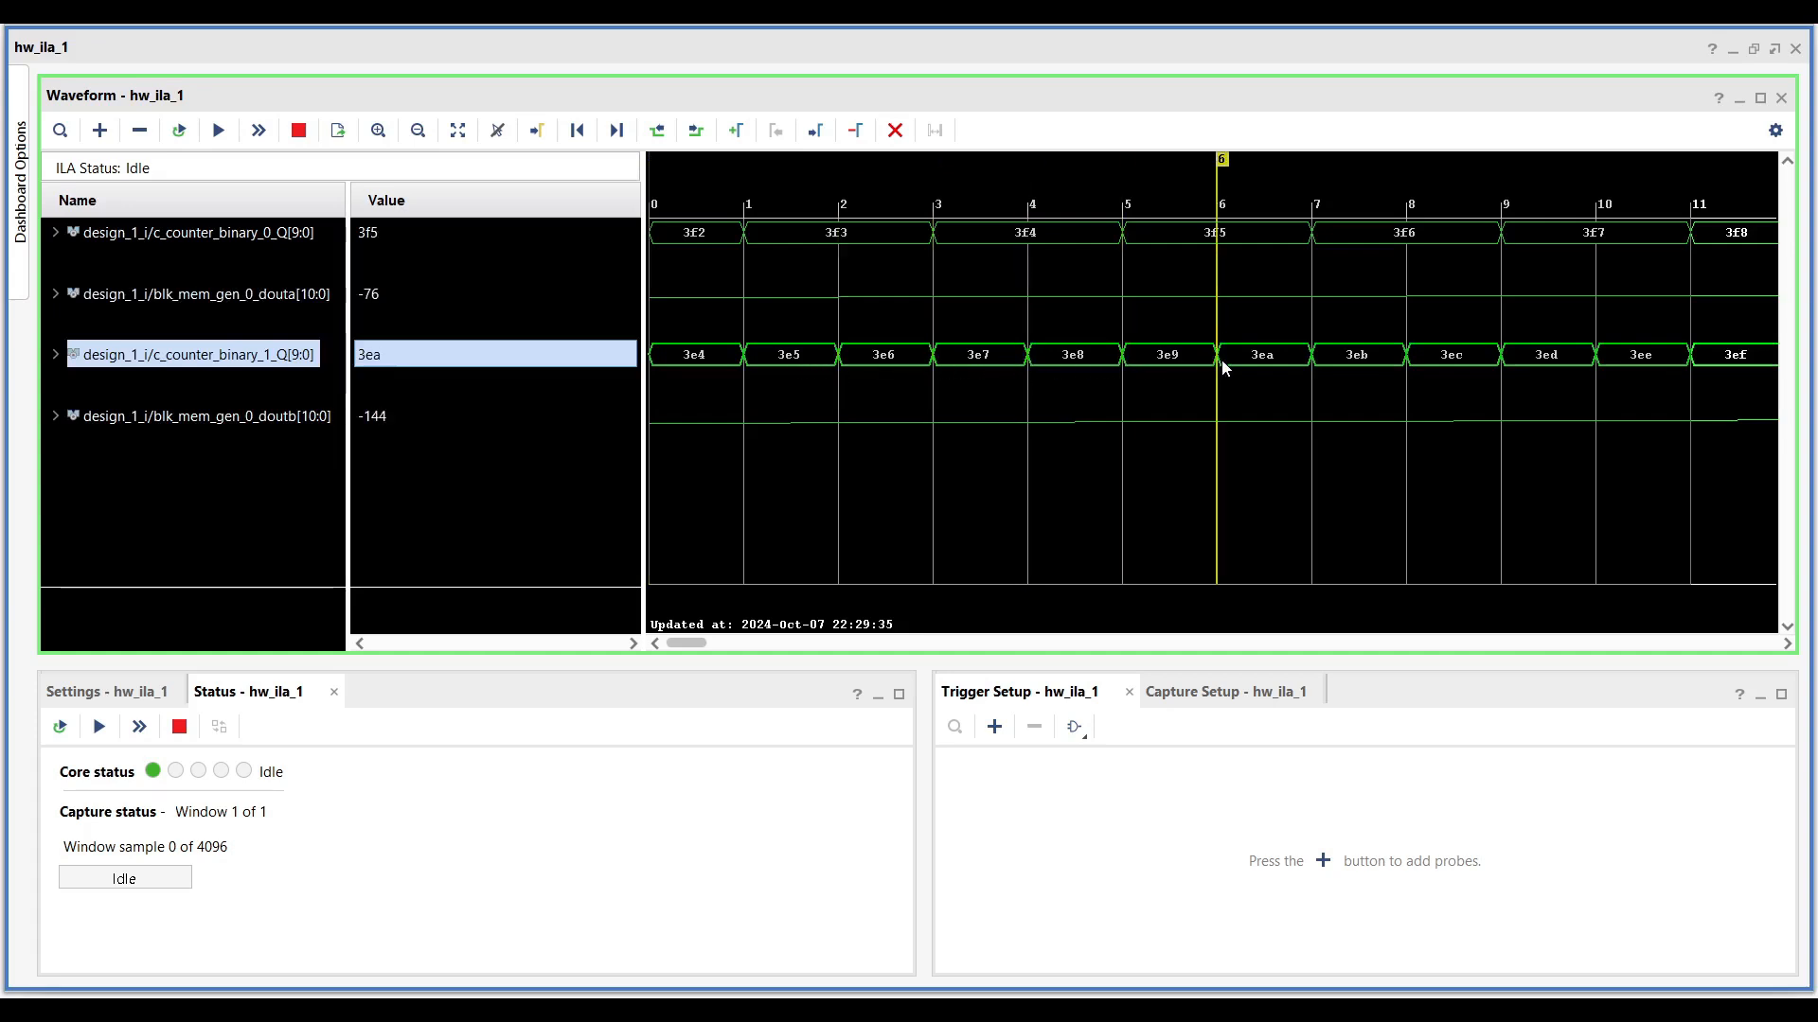
{"action": "left_click", "coordinate": [1313, 369]}
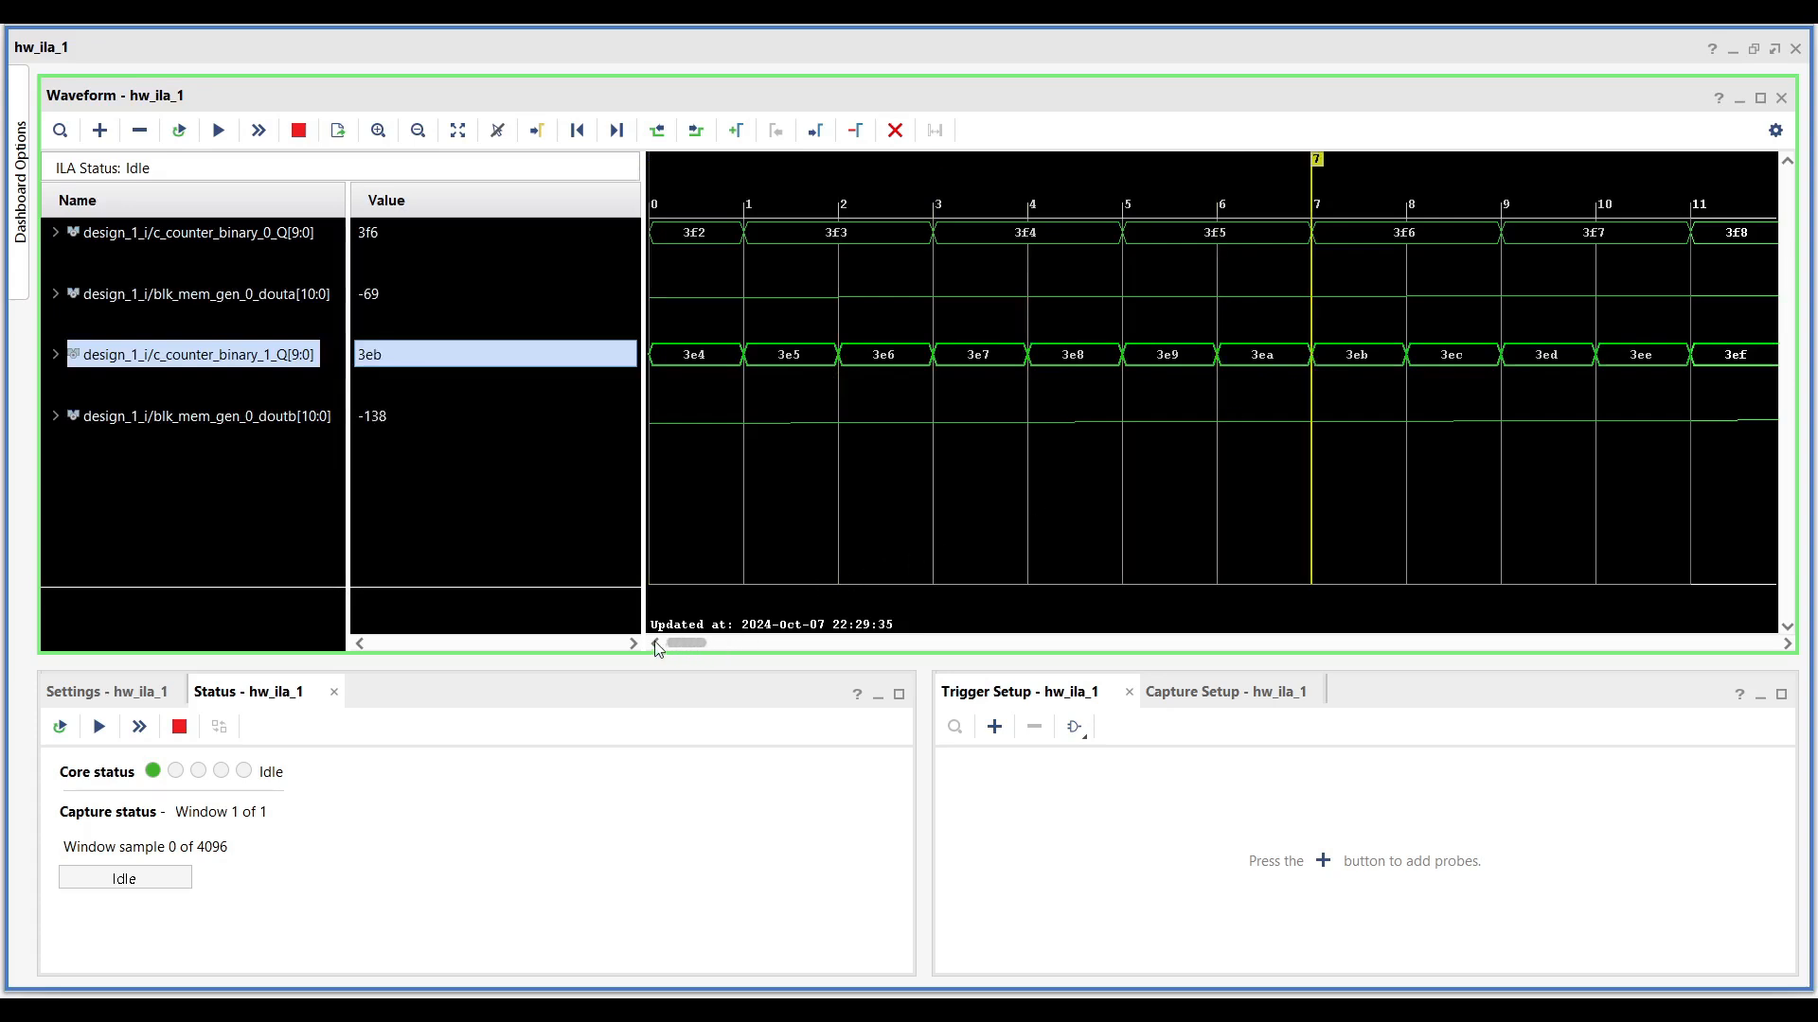
{"action": "scroll", "coordinate": [826, 471], "scroll_direction": "down", "scroll_amount": 5, "text": "ctrl"}
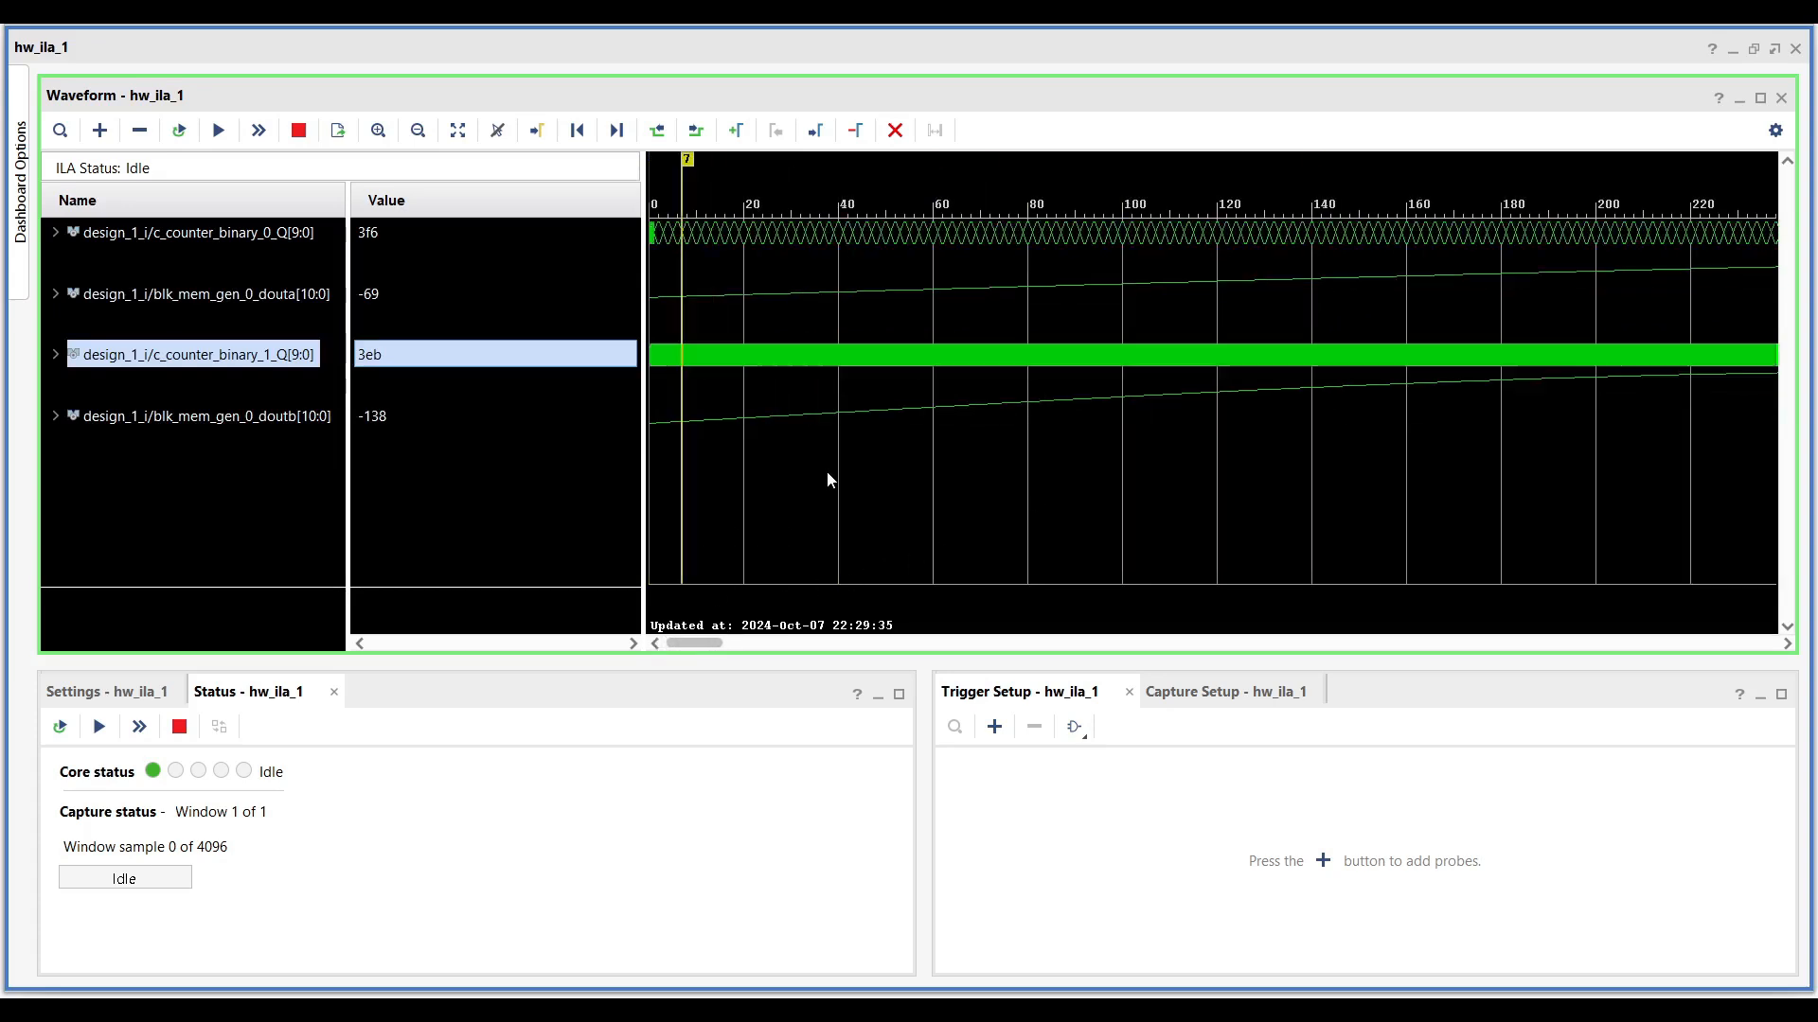
{"action": "scroll", "coordinate": [826, 471], "scroll_direction": "down", "scroll_amount": 5, "text": "ctrl"}
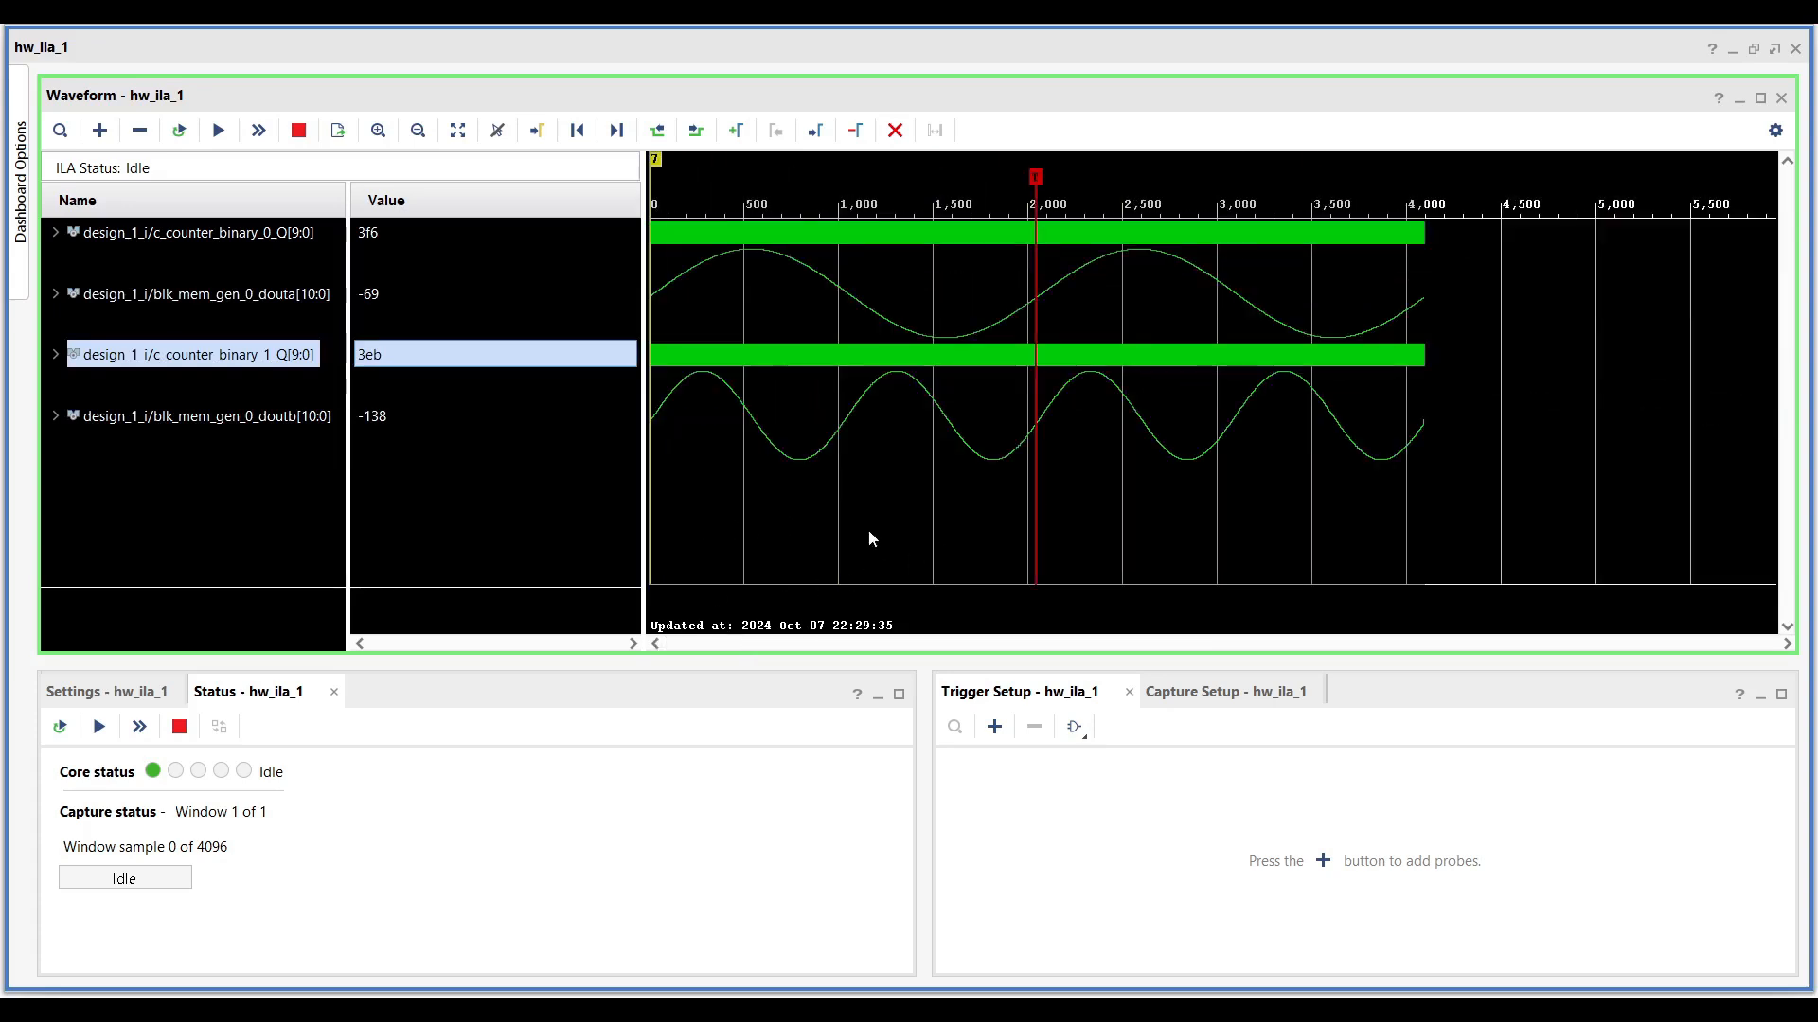
Add the c_counter_binary_0_Q and c_counter_binary_1_Q probes to the ILA trigger setup.
{"action": "left_click", "coordinate": [994, 726]}
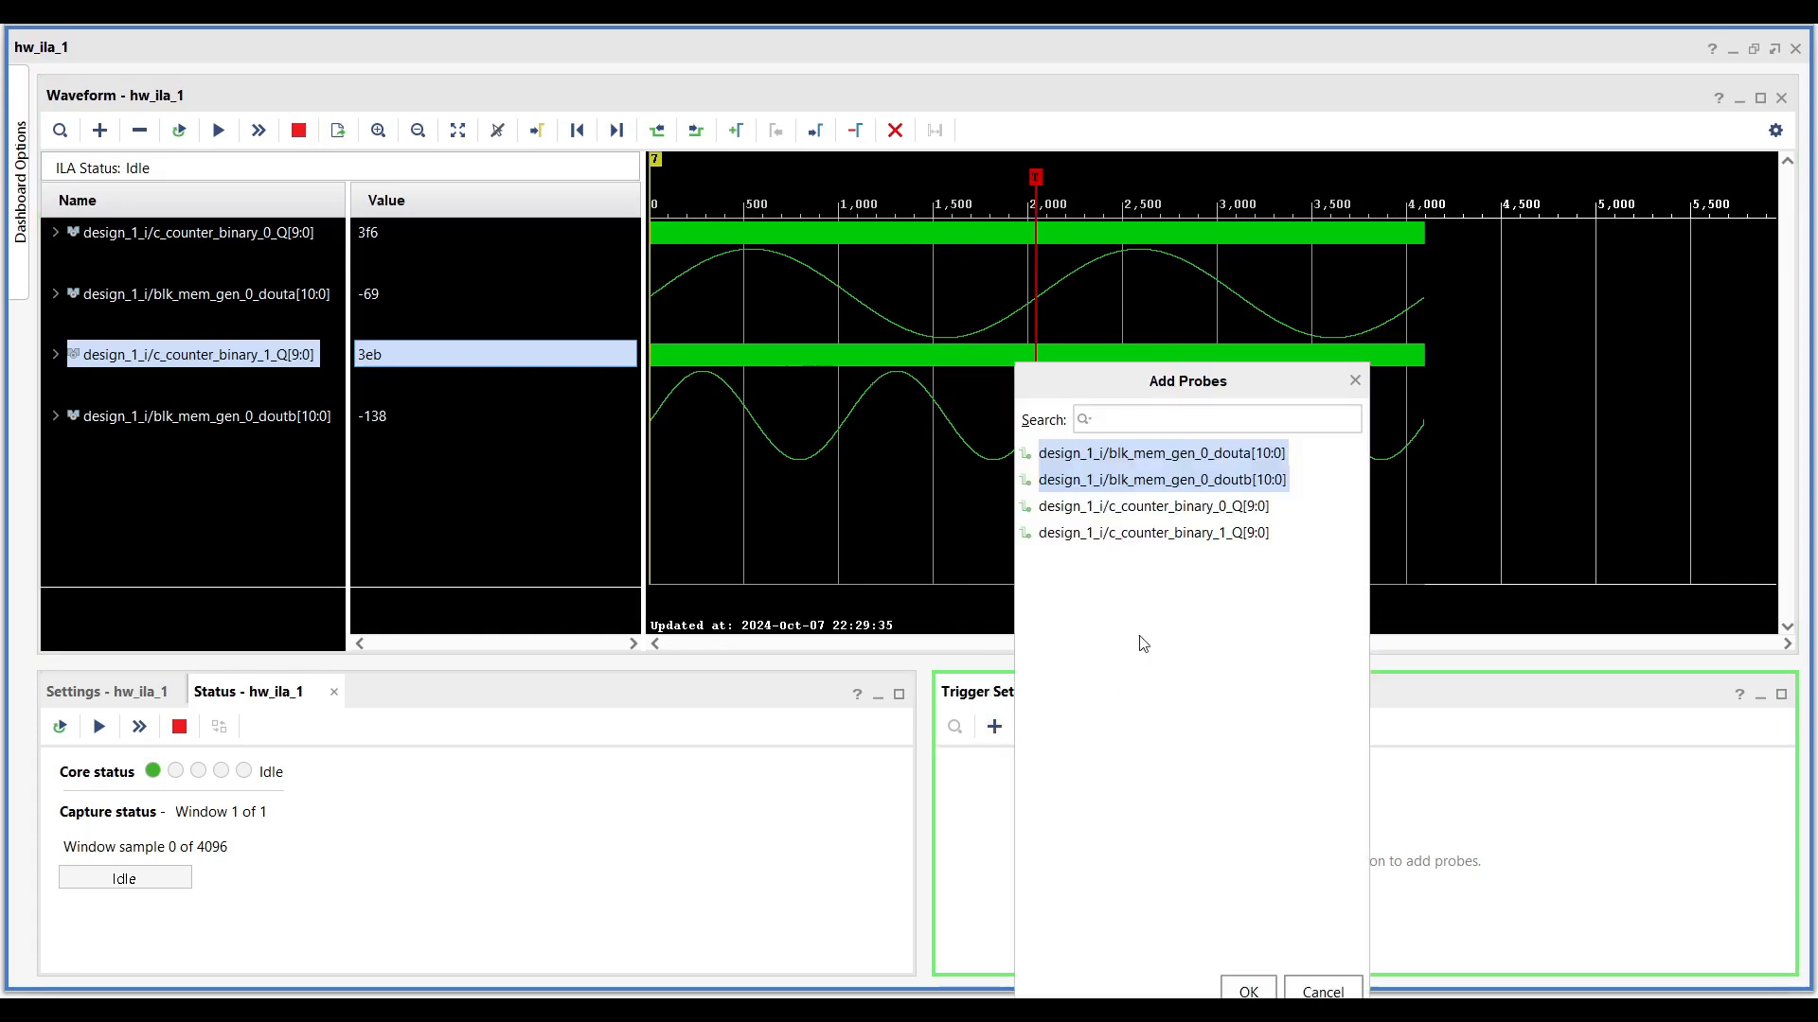
{"action": "left_click", "coordinate": [1154, 509]}
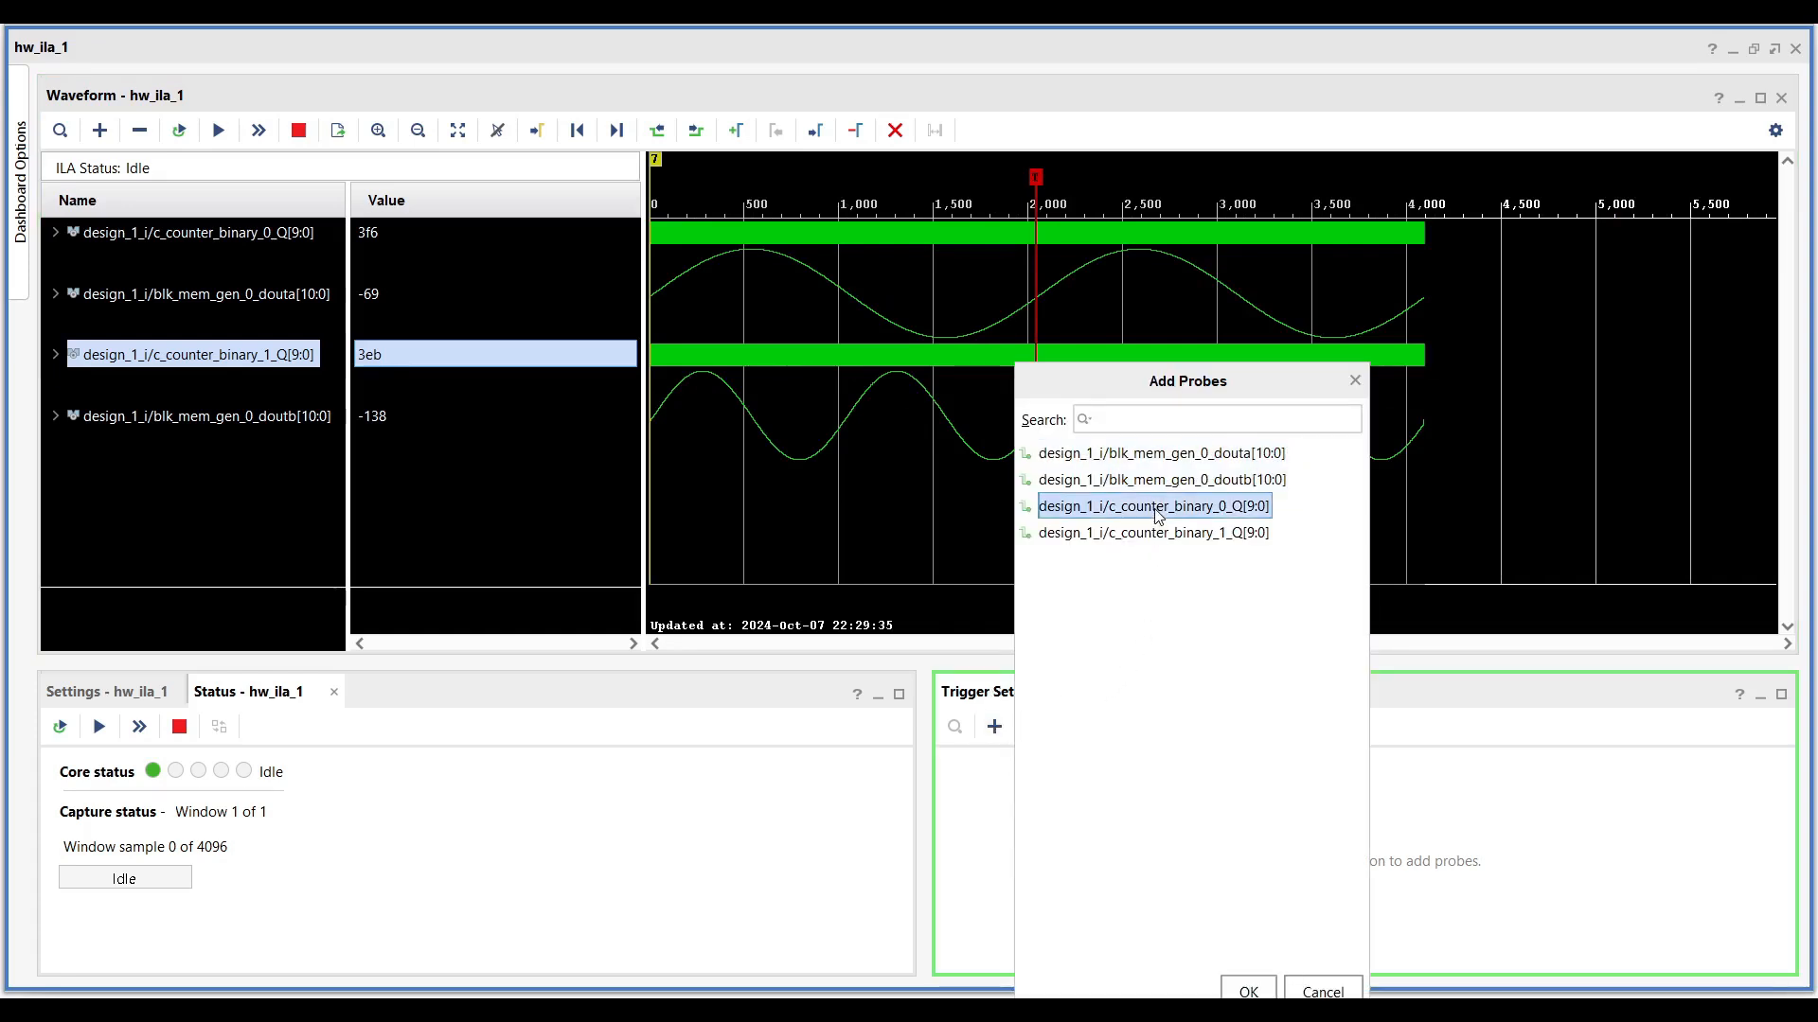
{"action": "left_click", "coordinate": [1157, 536], "text": "shift"}
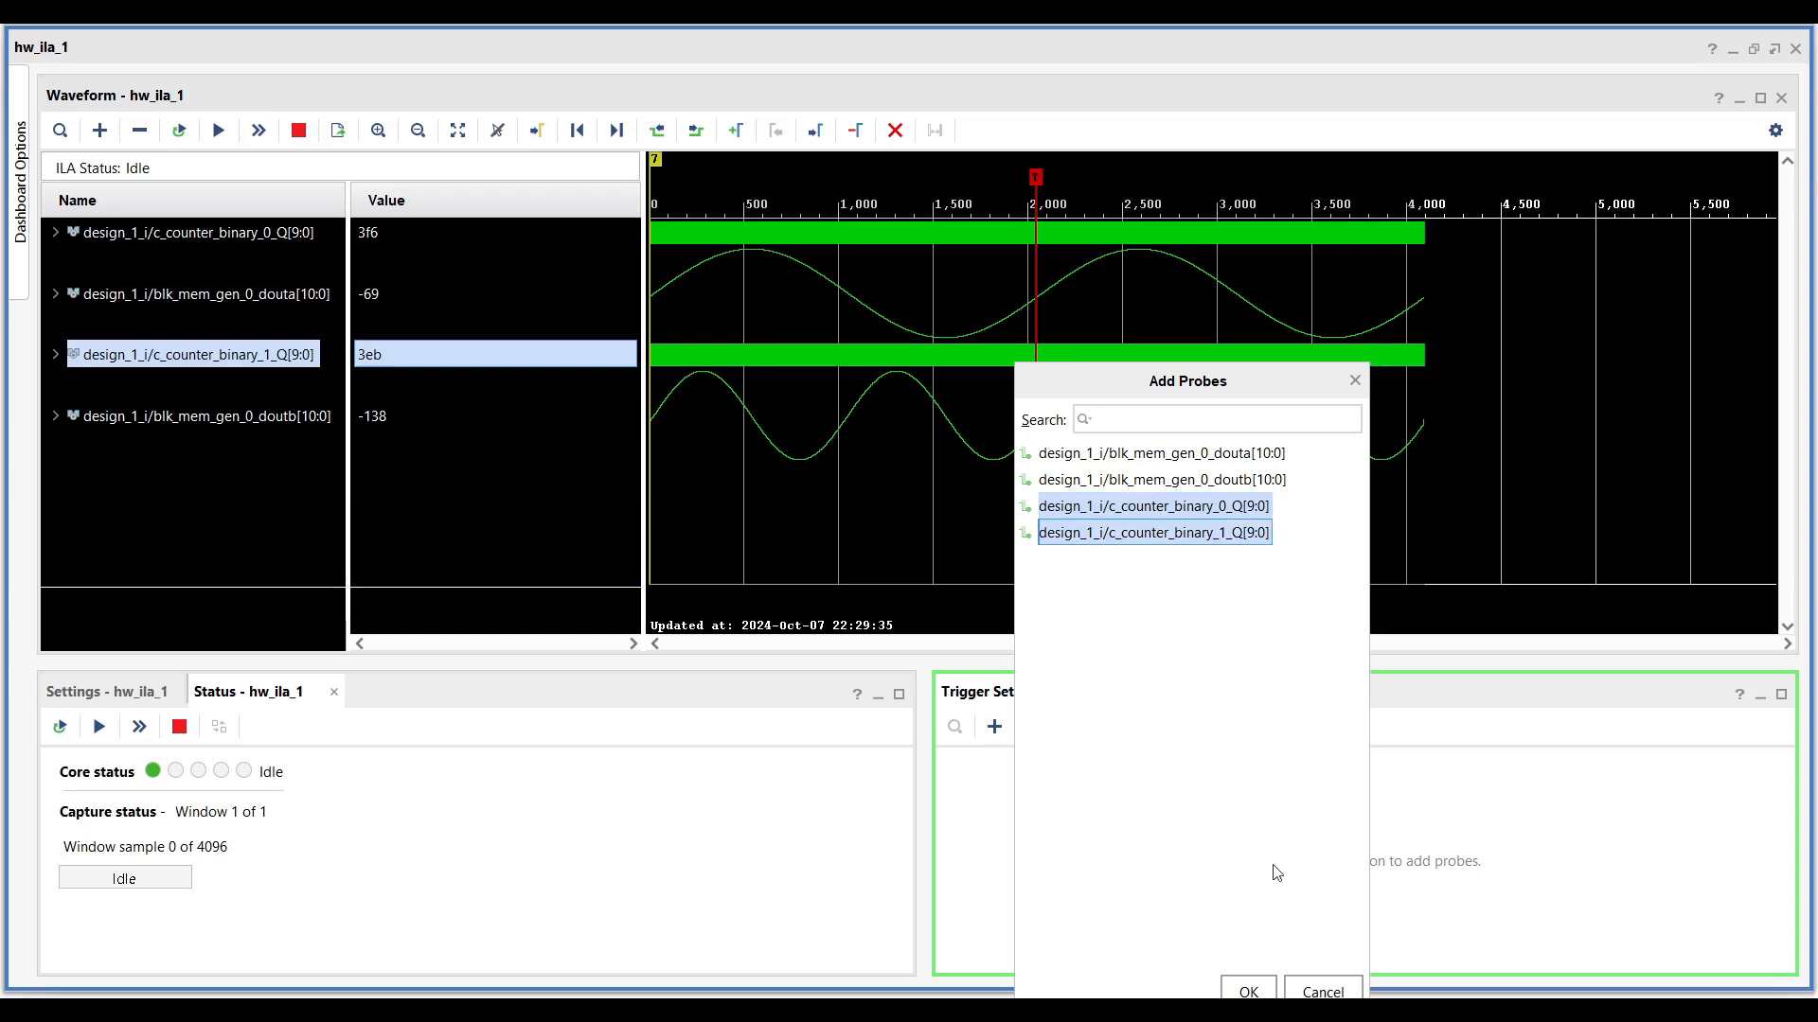
{"action": "left_click", "coordinate": [1248, 991]}
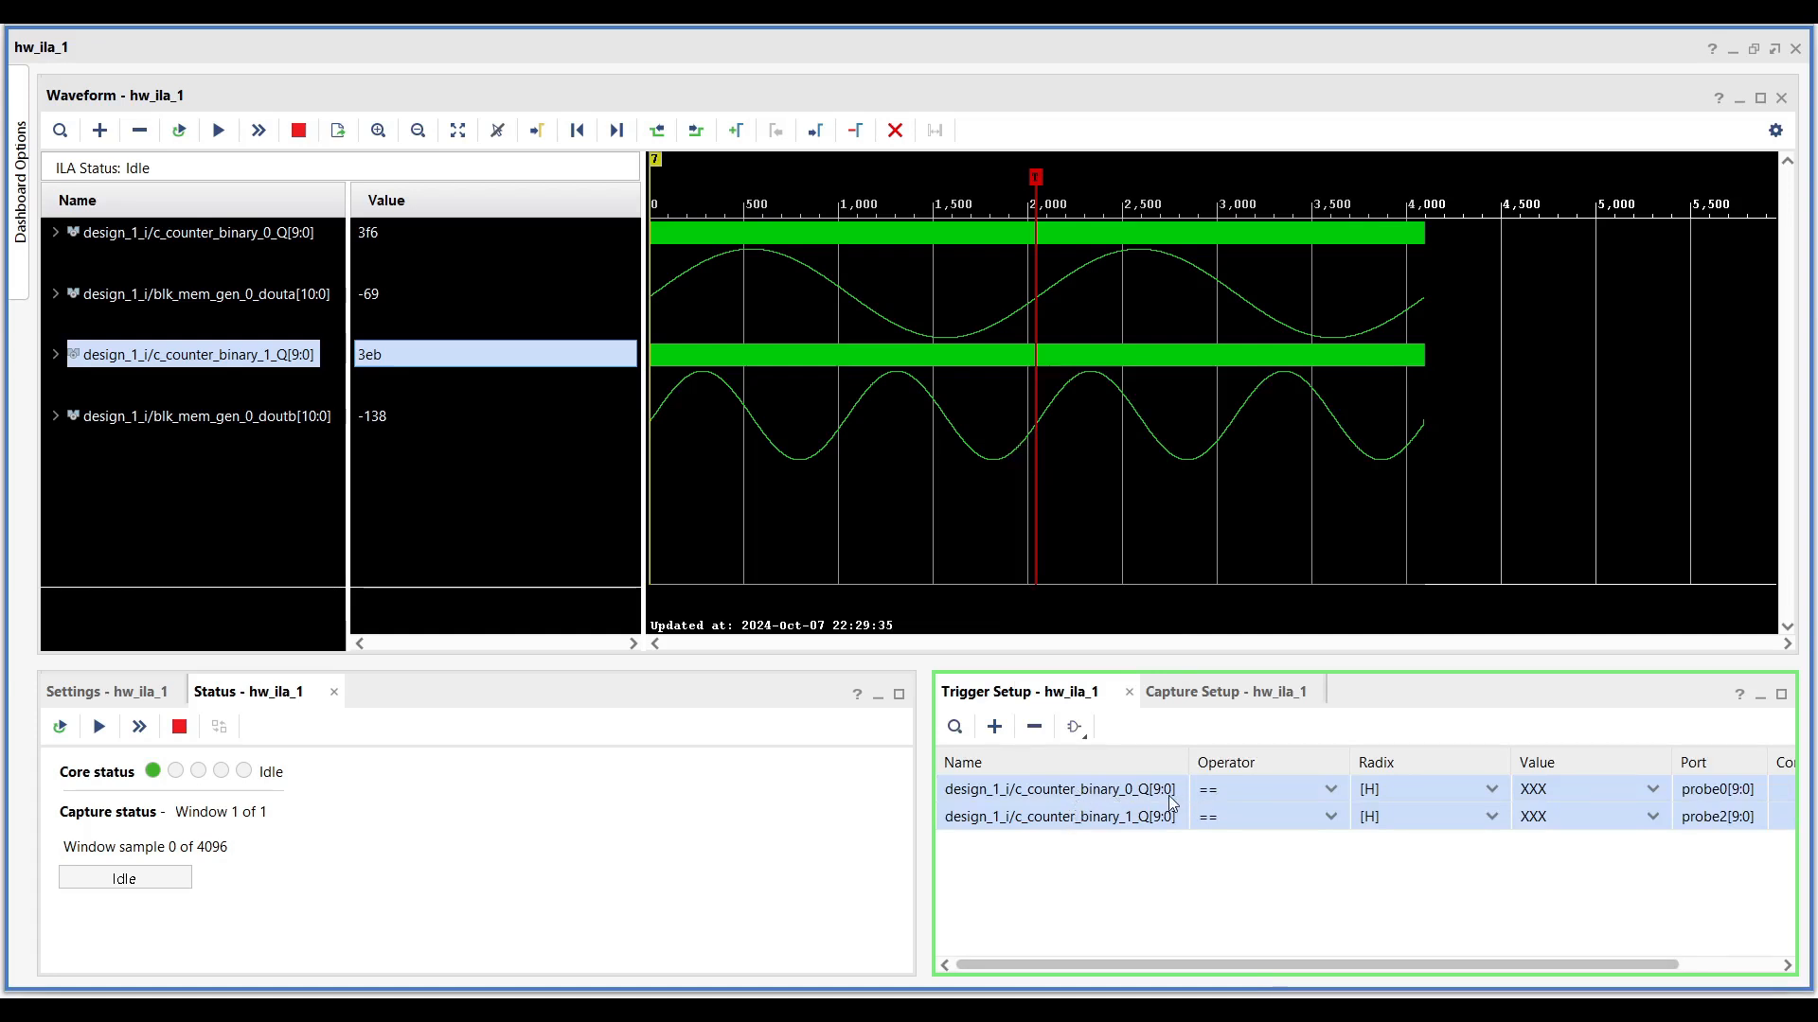
Set the radix of both counter trigger probes to Unsigned Decimal, keeping the == operator and a compare value of 0.
{"action": "left_click", "coordinate": [1248, 793]}
{"action": "left_click", "coordinate": [1124, 793]}
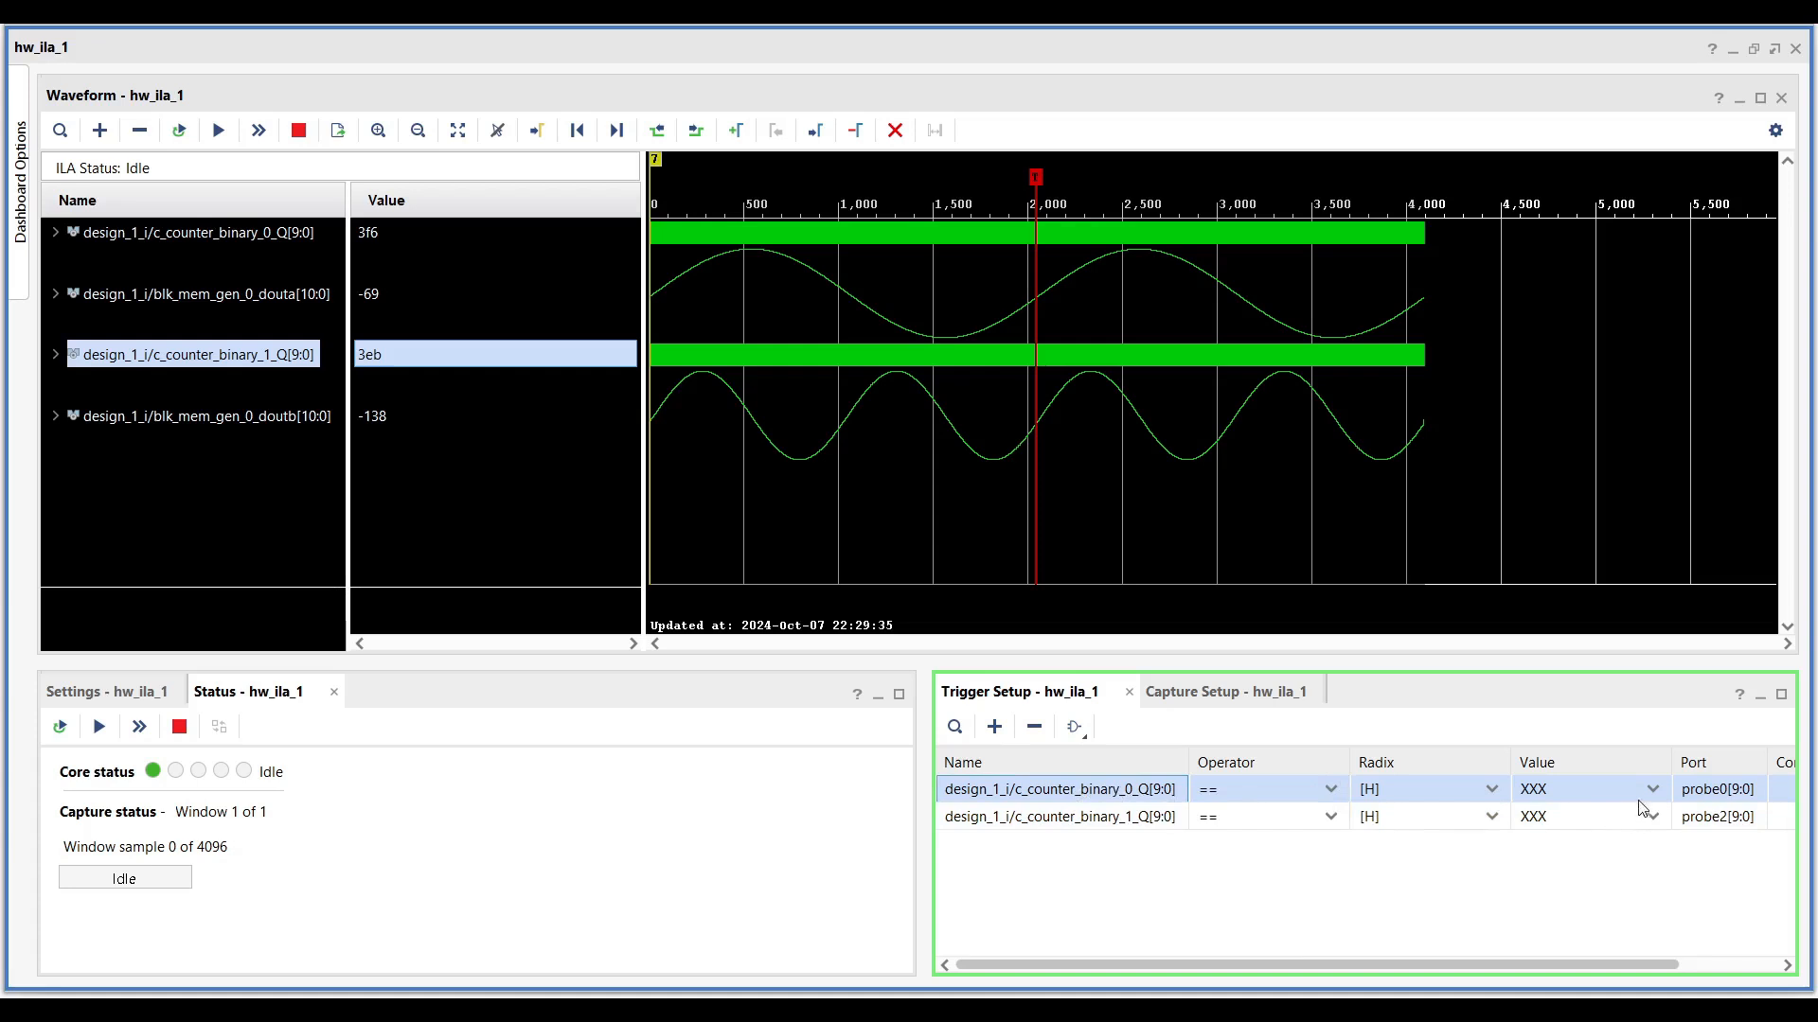
{"action": "left_click", "coordinate": [1494, 790]}
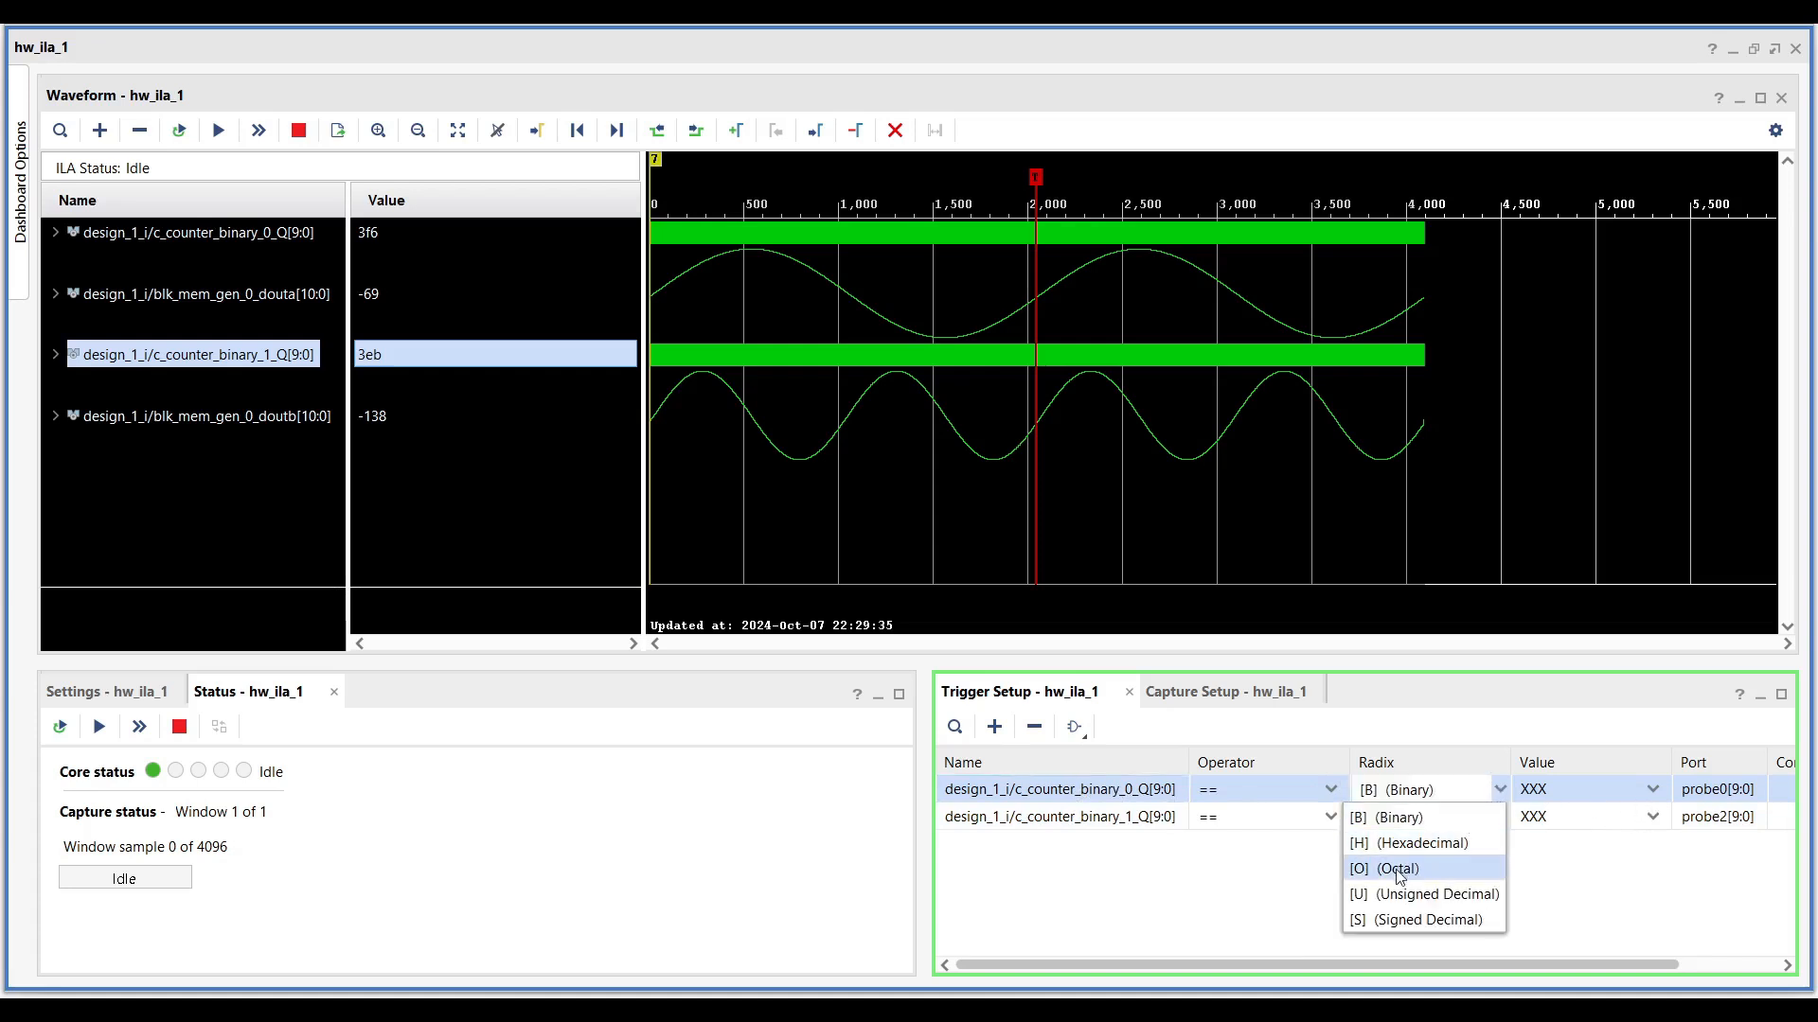
{"action": "left_click", "coordinate": [1385, 896]}
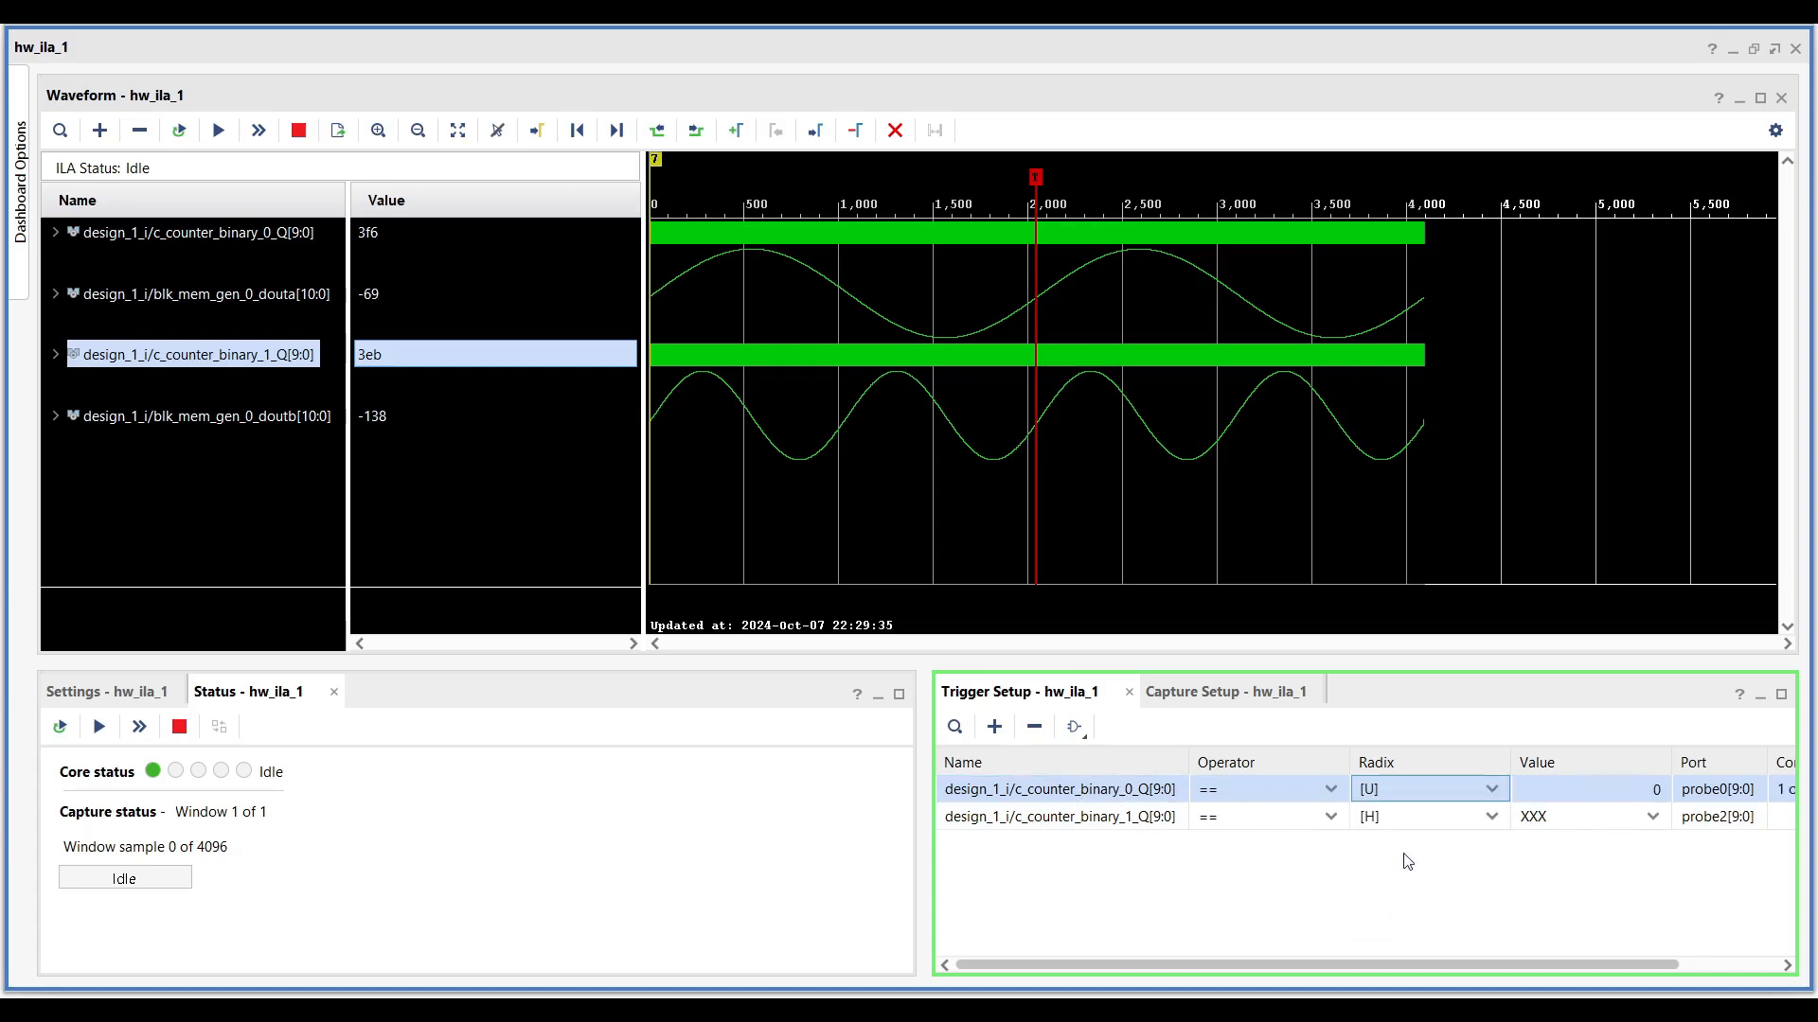
{"action": "left_click", "coordinate": [1488, 817]}
{"action": "left_click", "coordinate": [1399, 918]}
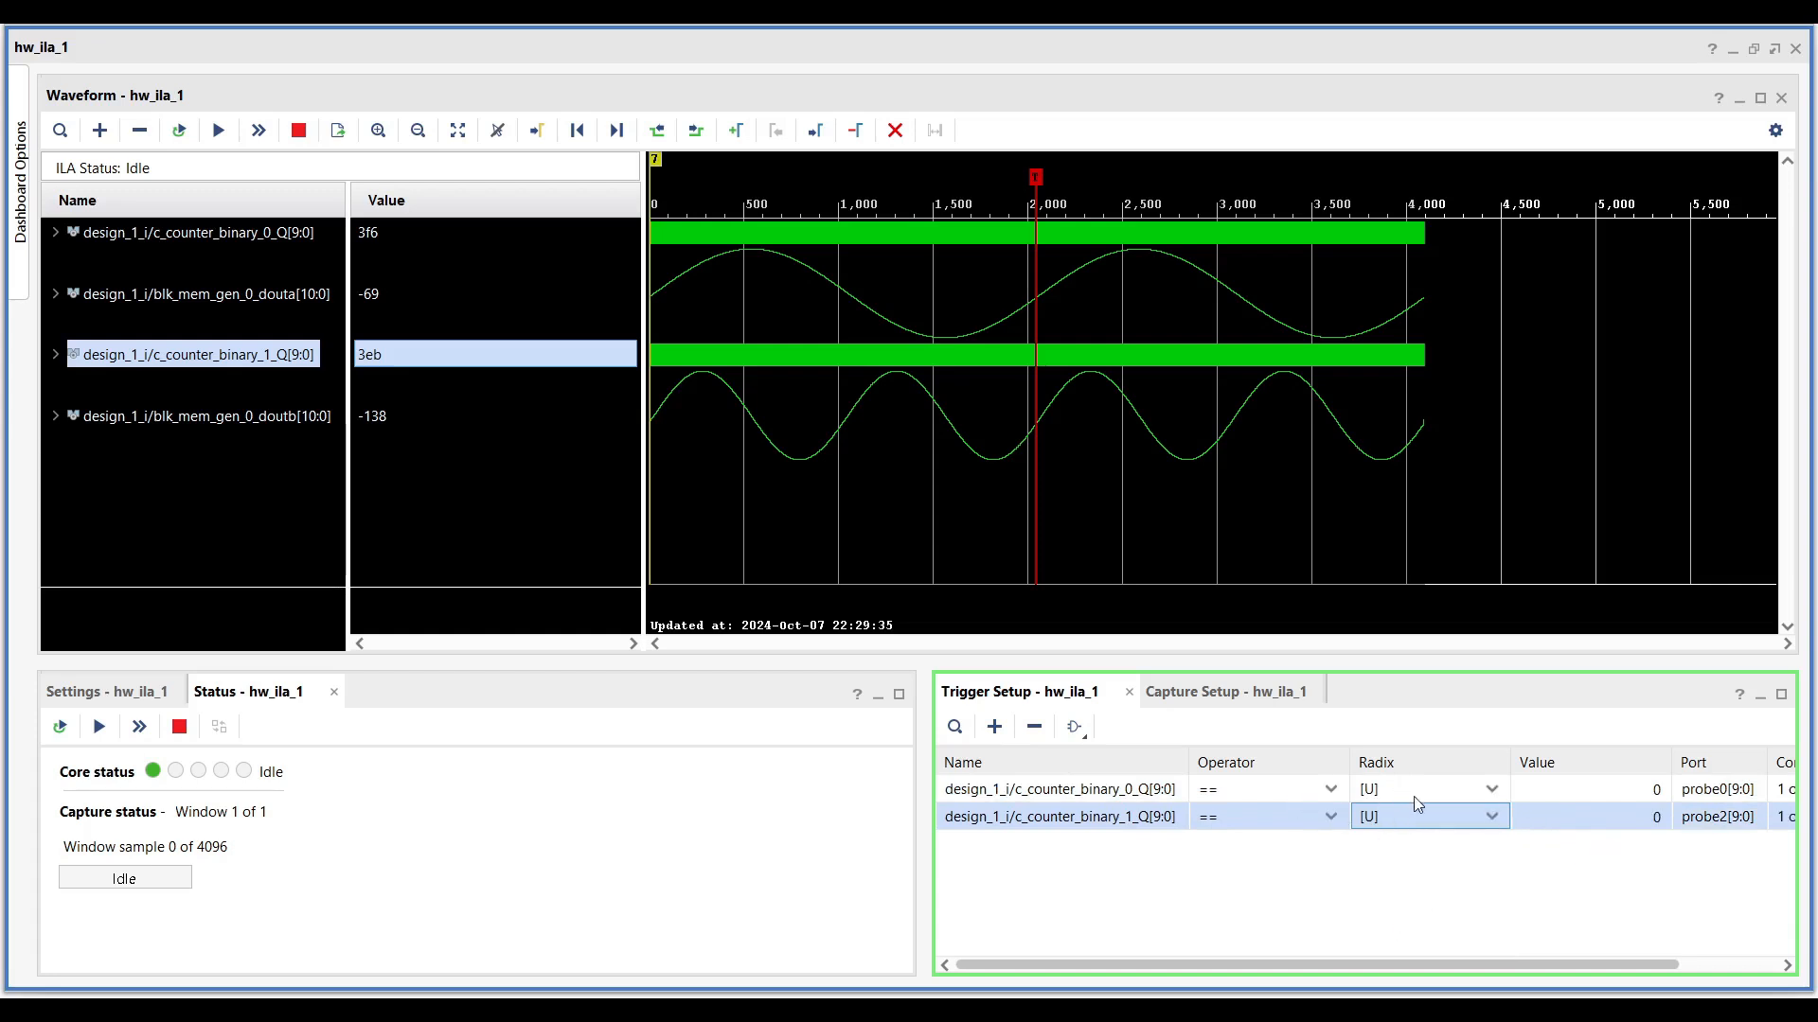
{"action": "double_click", "coordinate": [1647, 816]}
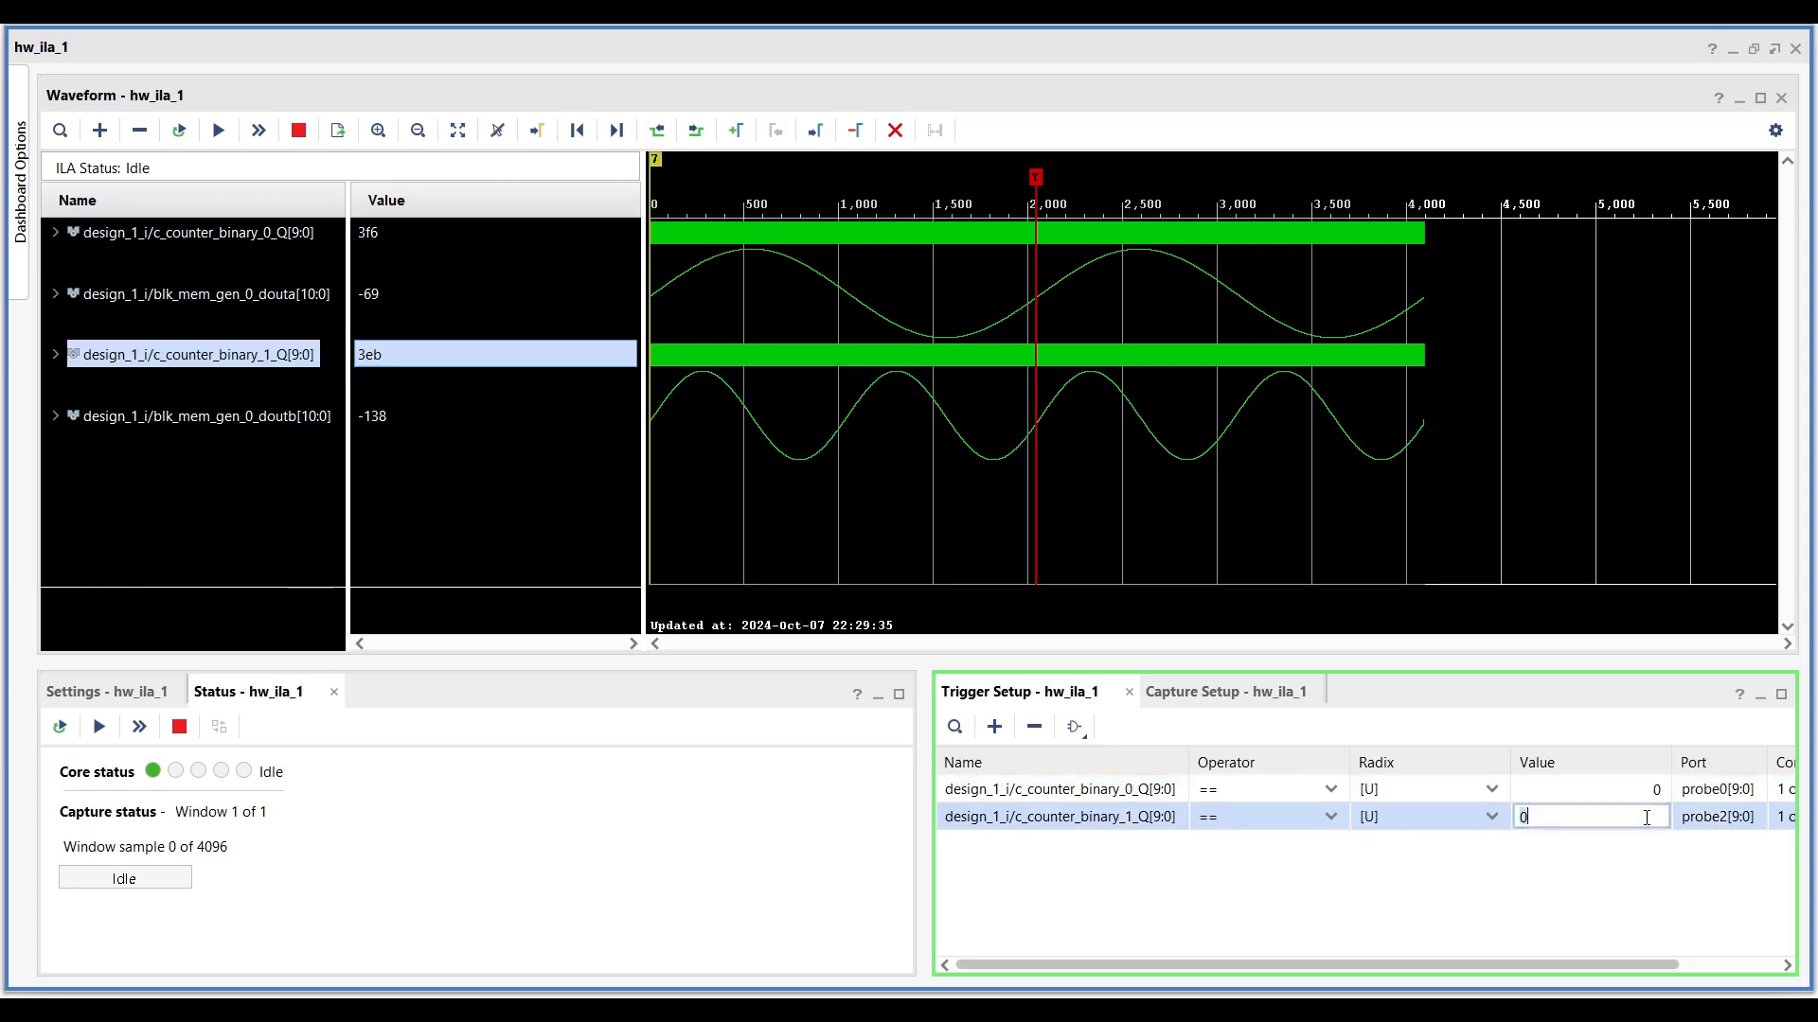
{"action": "double_click", "coordinate": [1625, 792]}
{"action": "double_click", "coordinate": [1627, 819]}
{"action": "left_click", "coordinate": [1491, 877]}
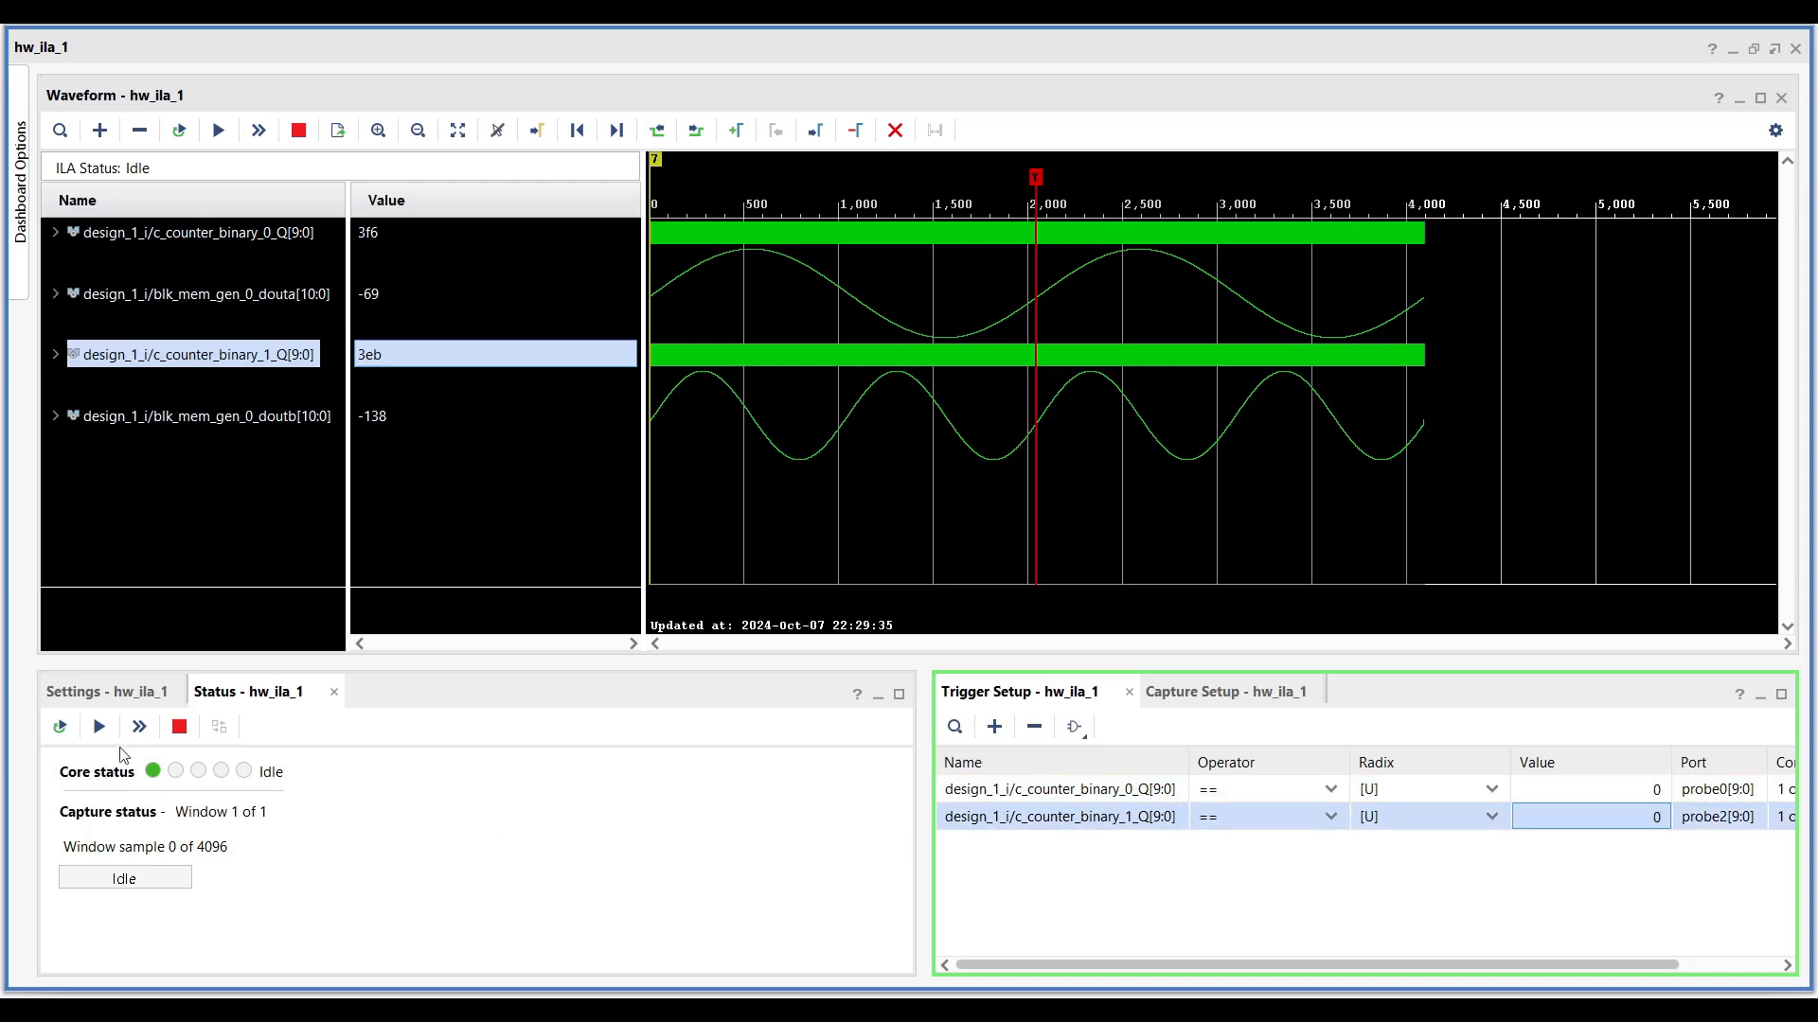
Set the ILA trigger position in the window to 0.
{"action": "left_click", "coordinate": [92, 703]}
{"action": "scroll", "coordinate": [323, 873], "scroll_direction": "down", "scroll_amount": 3}
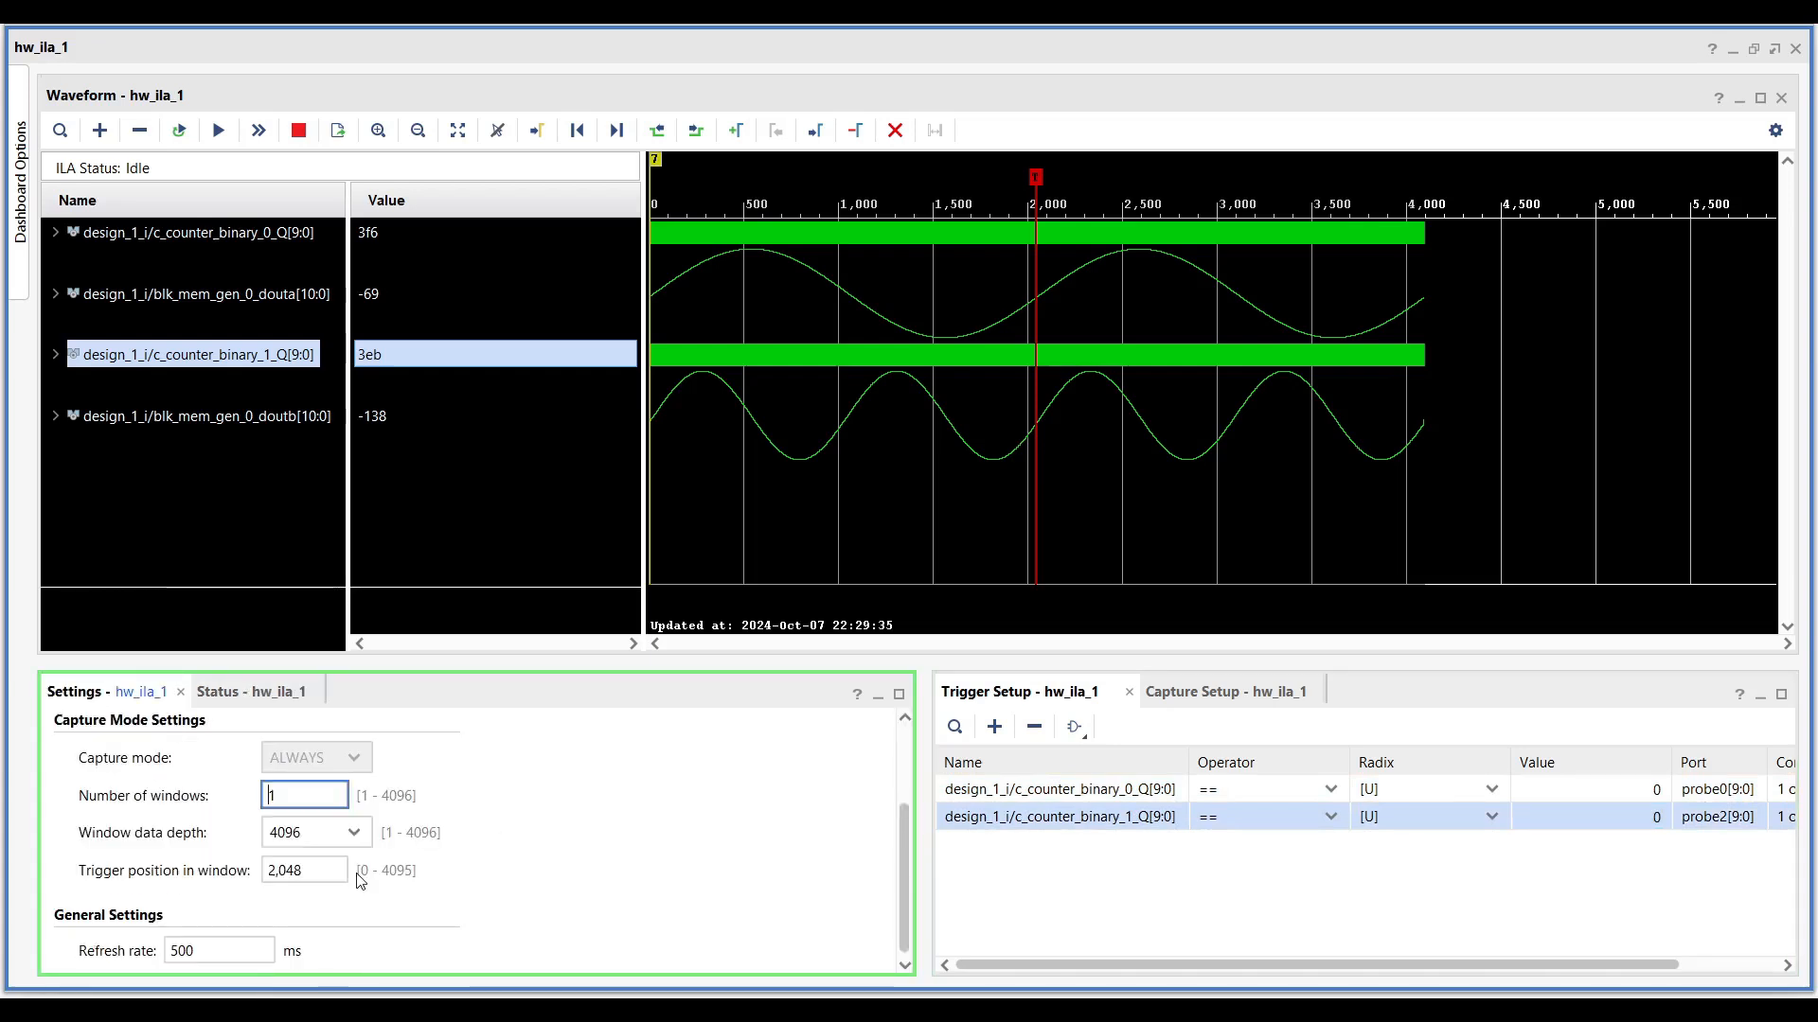
{"action": "left_click_drag", "start_coordinate": [322, 873], "coordinate": [253, 878]}
{"action": "type", "text": "0"}
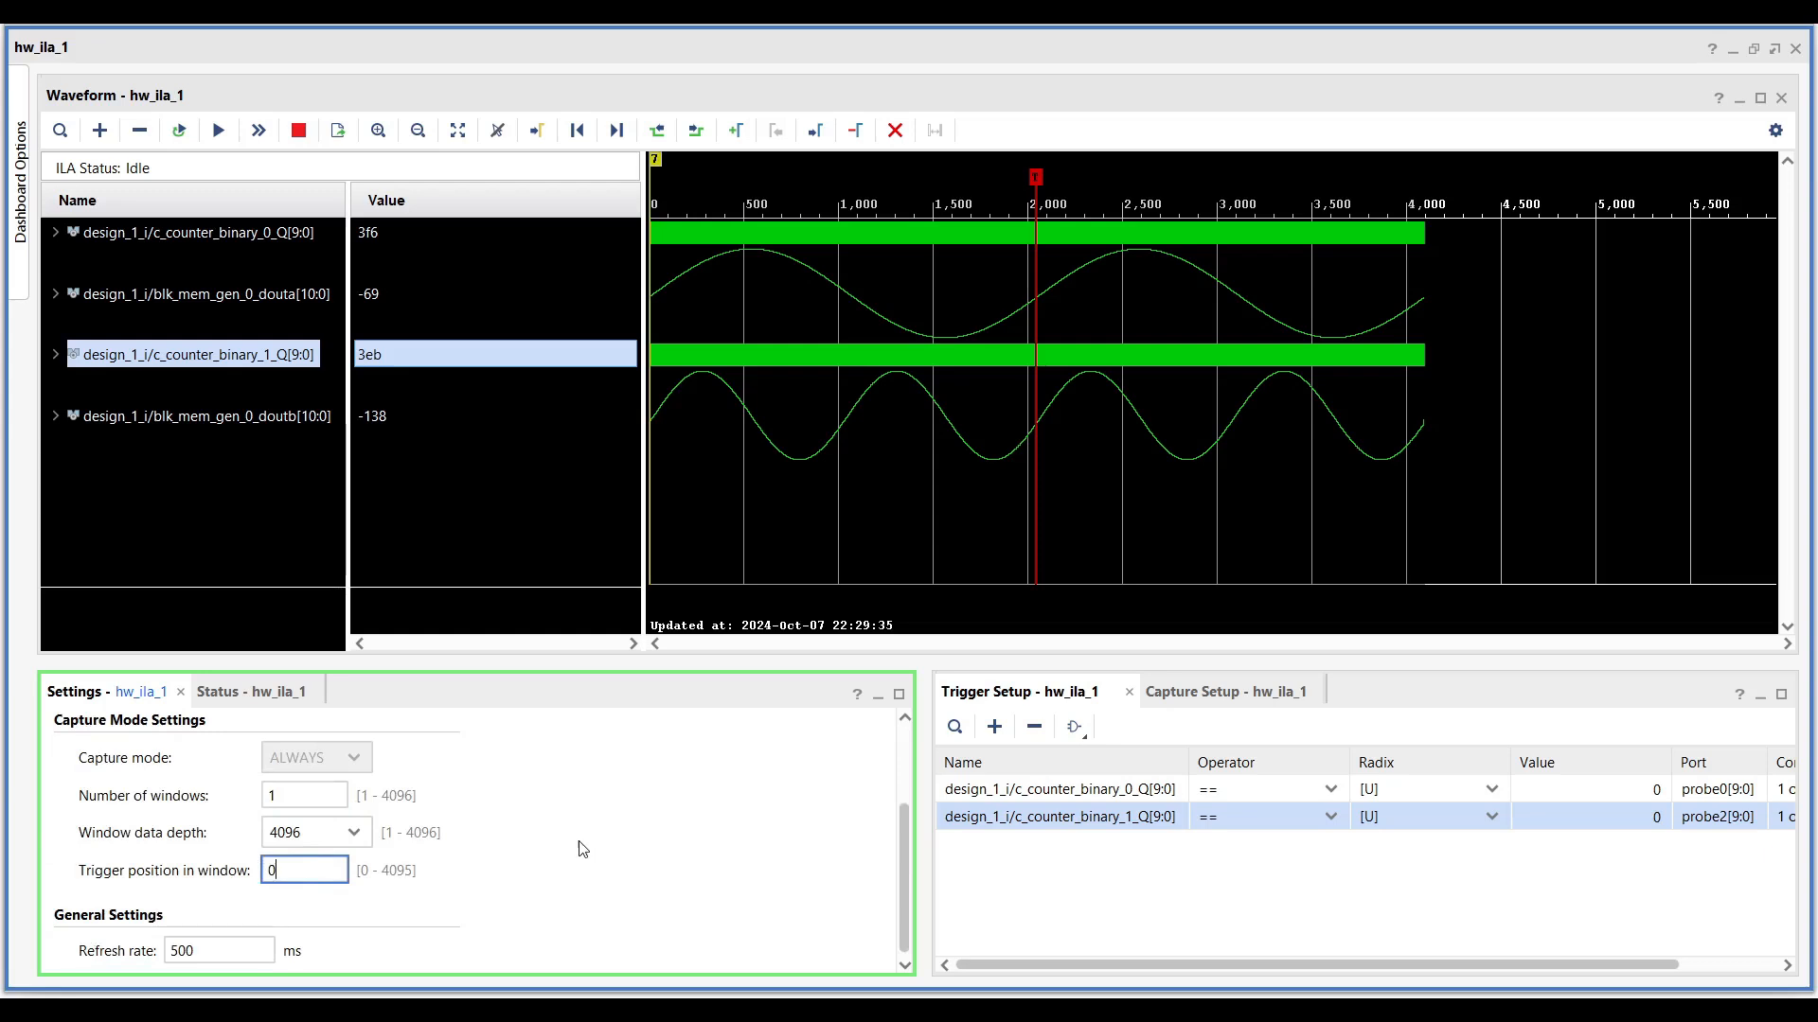
{"action": "left_click", "coordinate": [265, 692]}
Capture ILA data with an immediate trigger and with the counter trigger condition, and inspect the first samples of the triggered capture.
{"action": "left_click", "coordinate": [261, 130]}
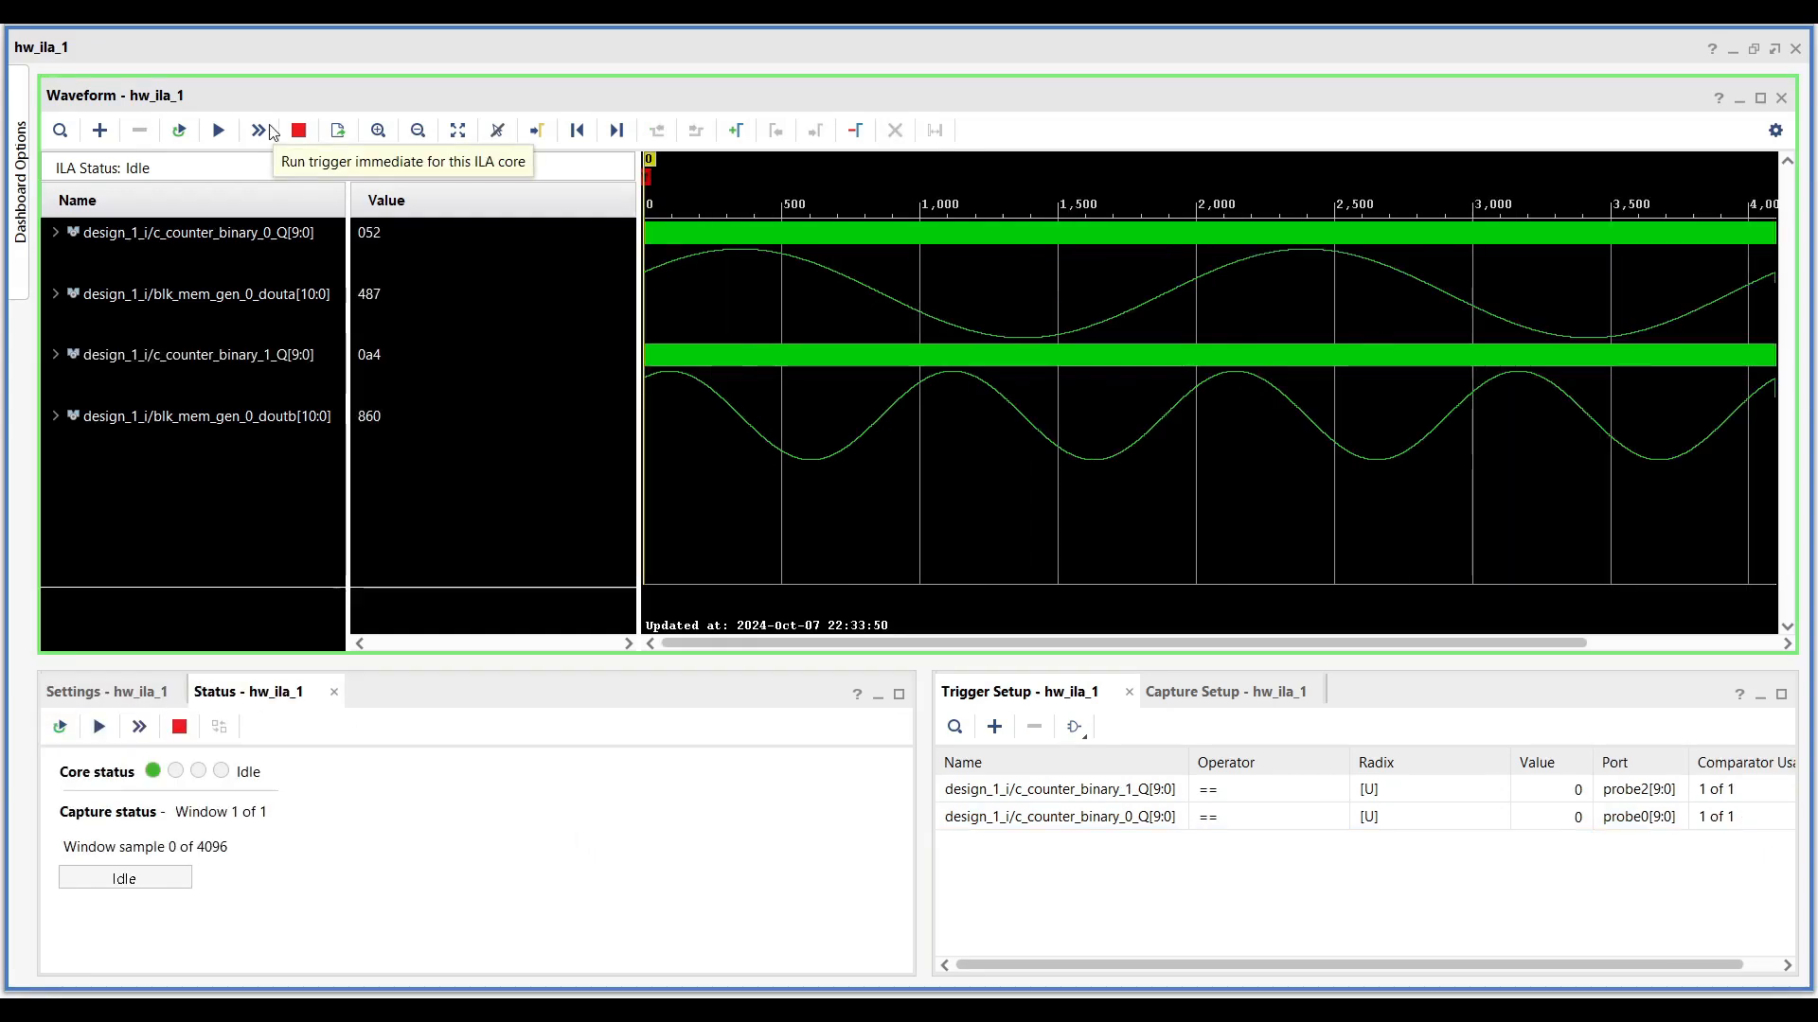
{"action": "left_click", "coordinate": [99, 726]}
{"action": "left_click", "coordinate": [365, 413]}
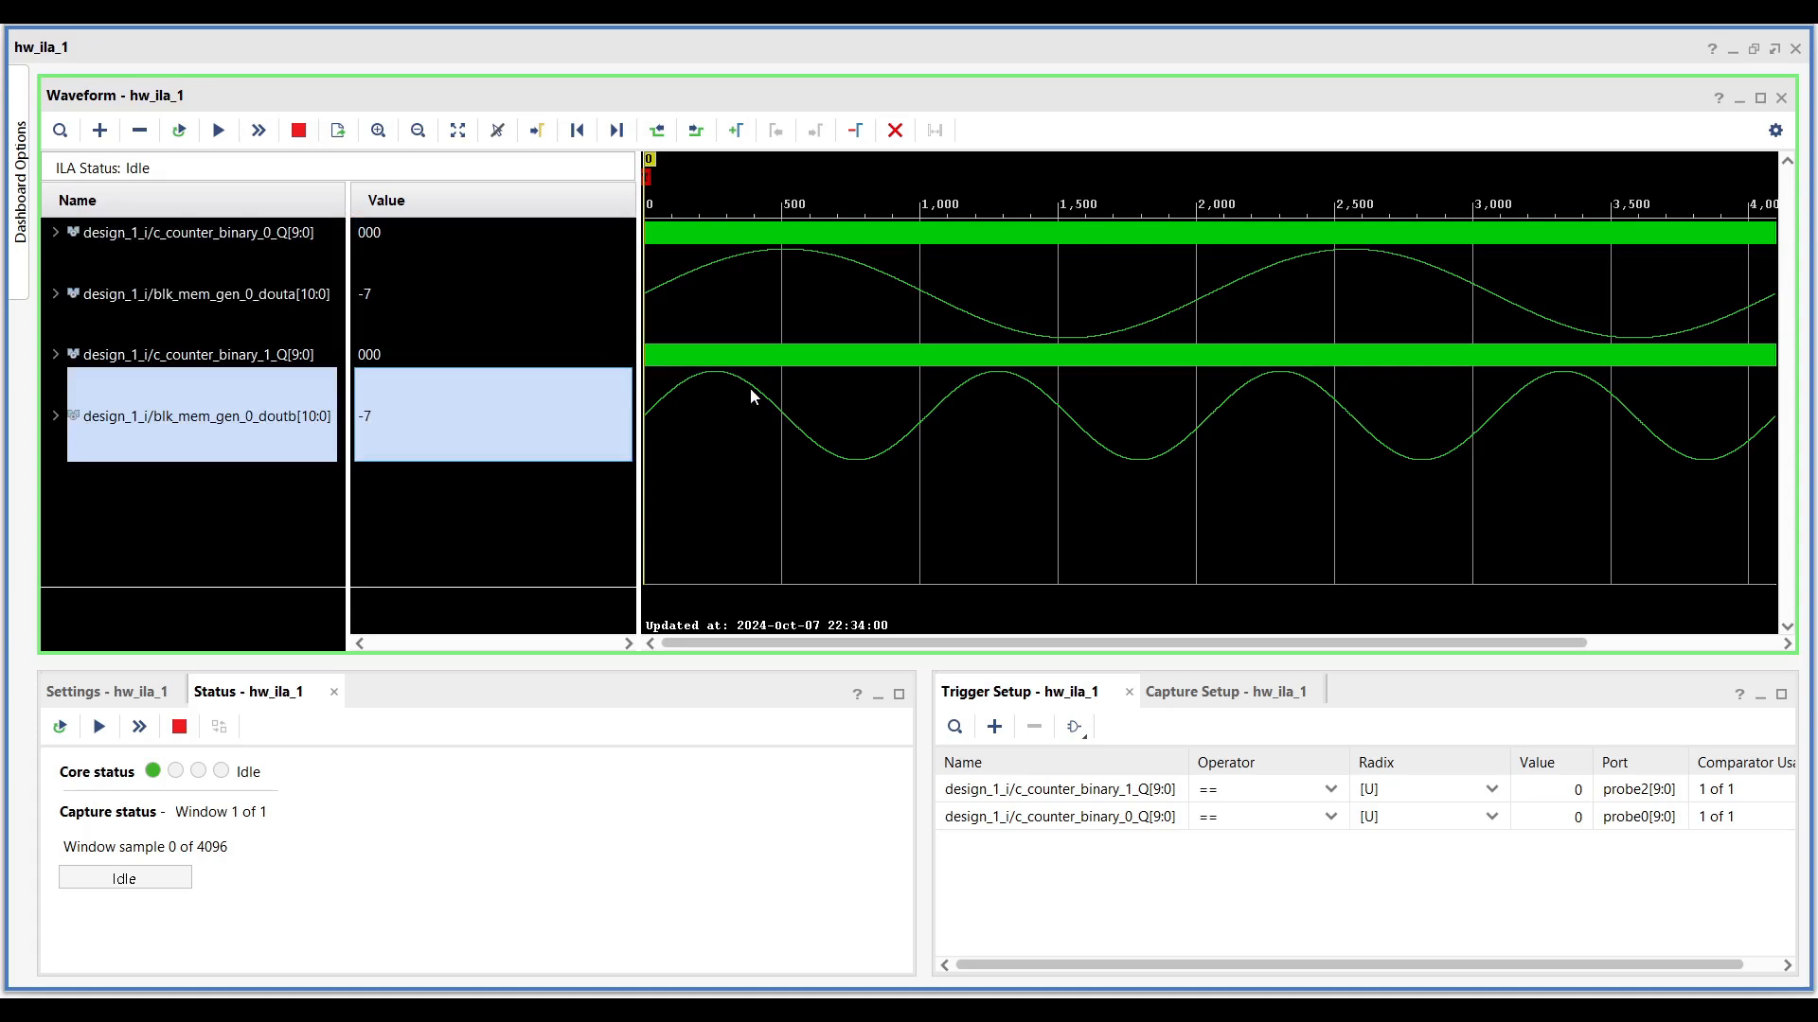
{"action": "scroll", "coordinate": [676, 355], "scroll_direction": "up", "scroll_amount": 8, "text": "ctrl"}
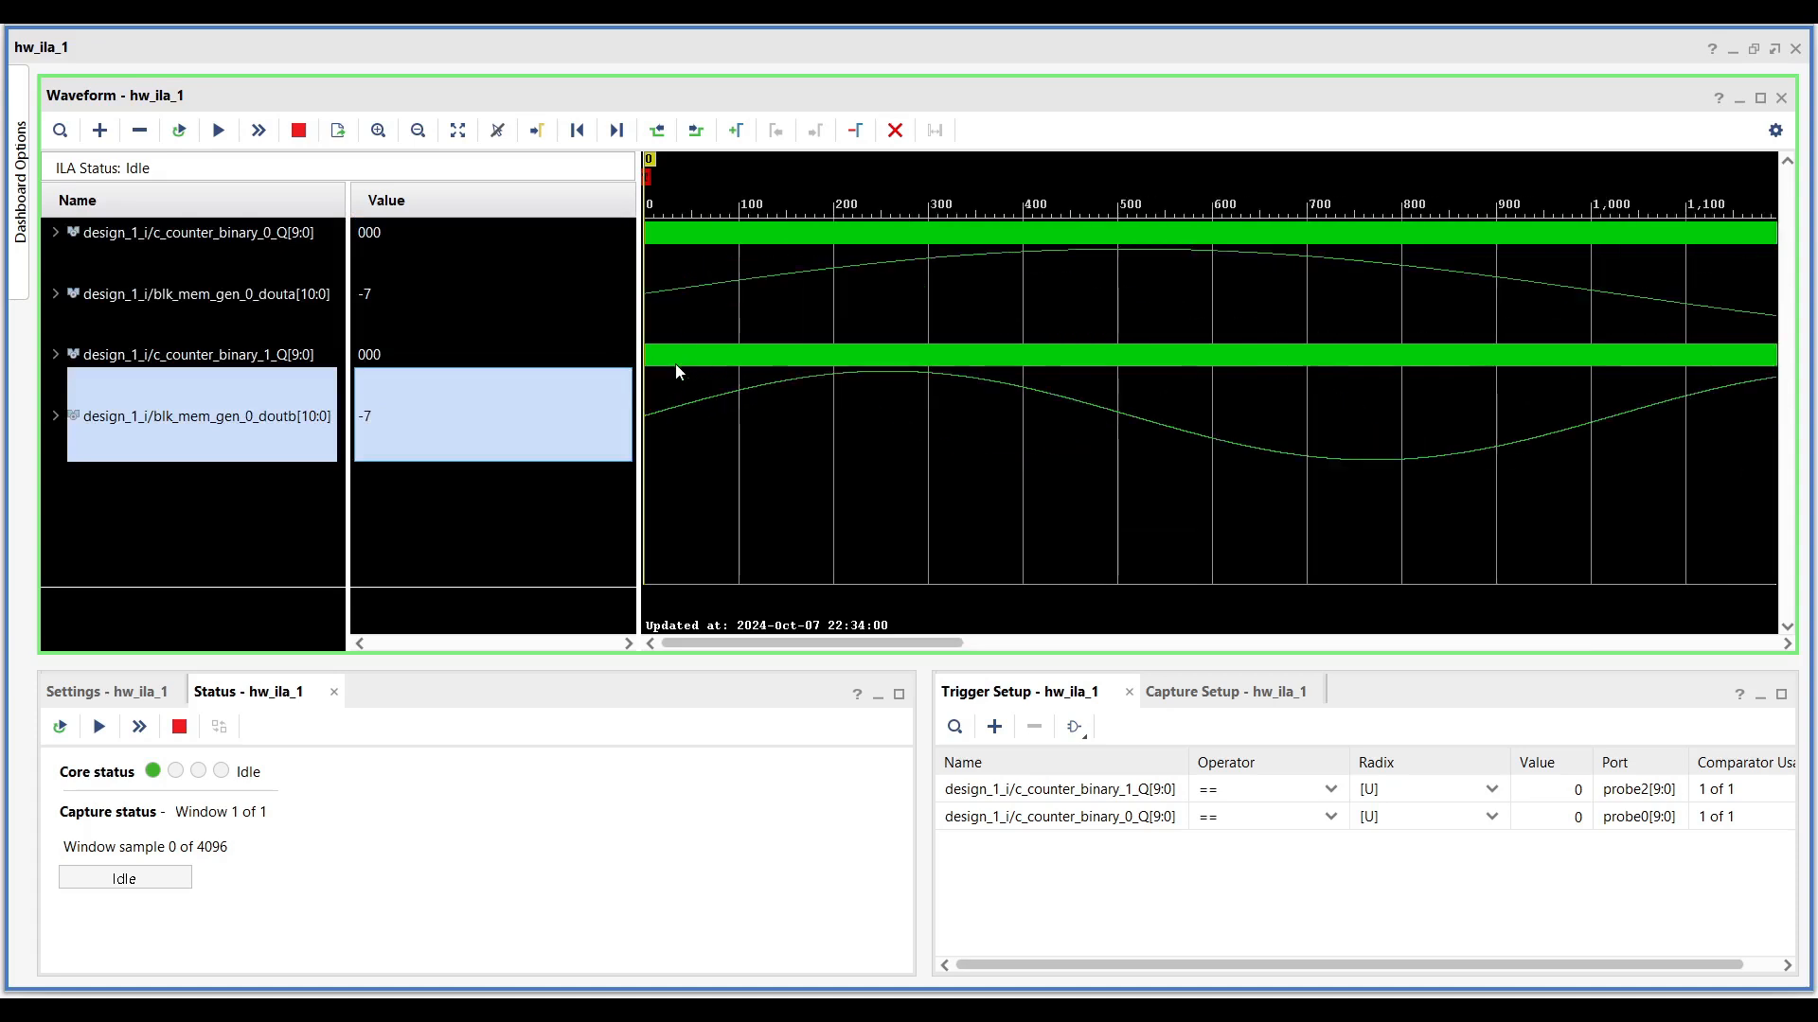
{"action": "scroll", "coordinate": [674, 362], "scroll_direction": "up", "scroll_amount": 1, "text": "ctrl"}
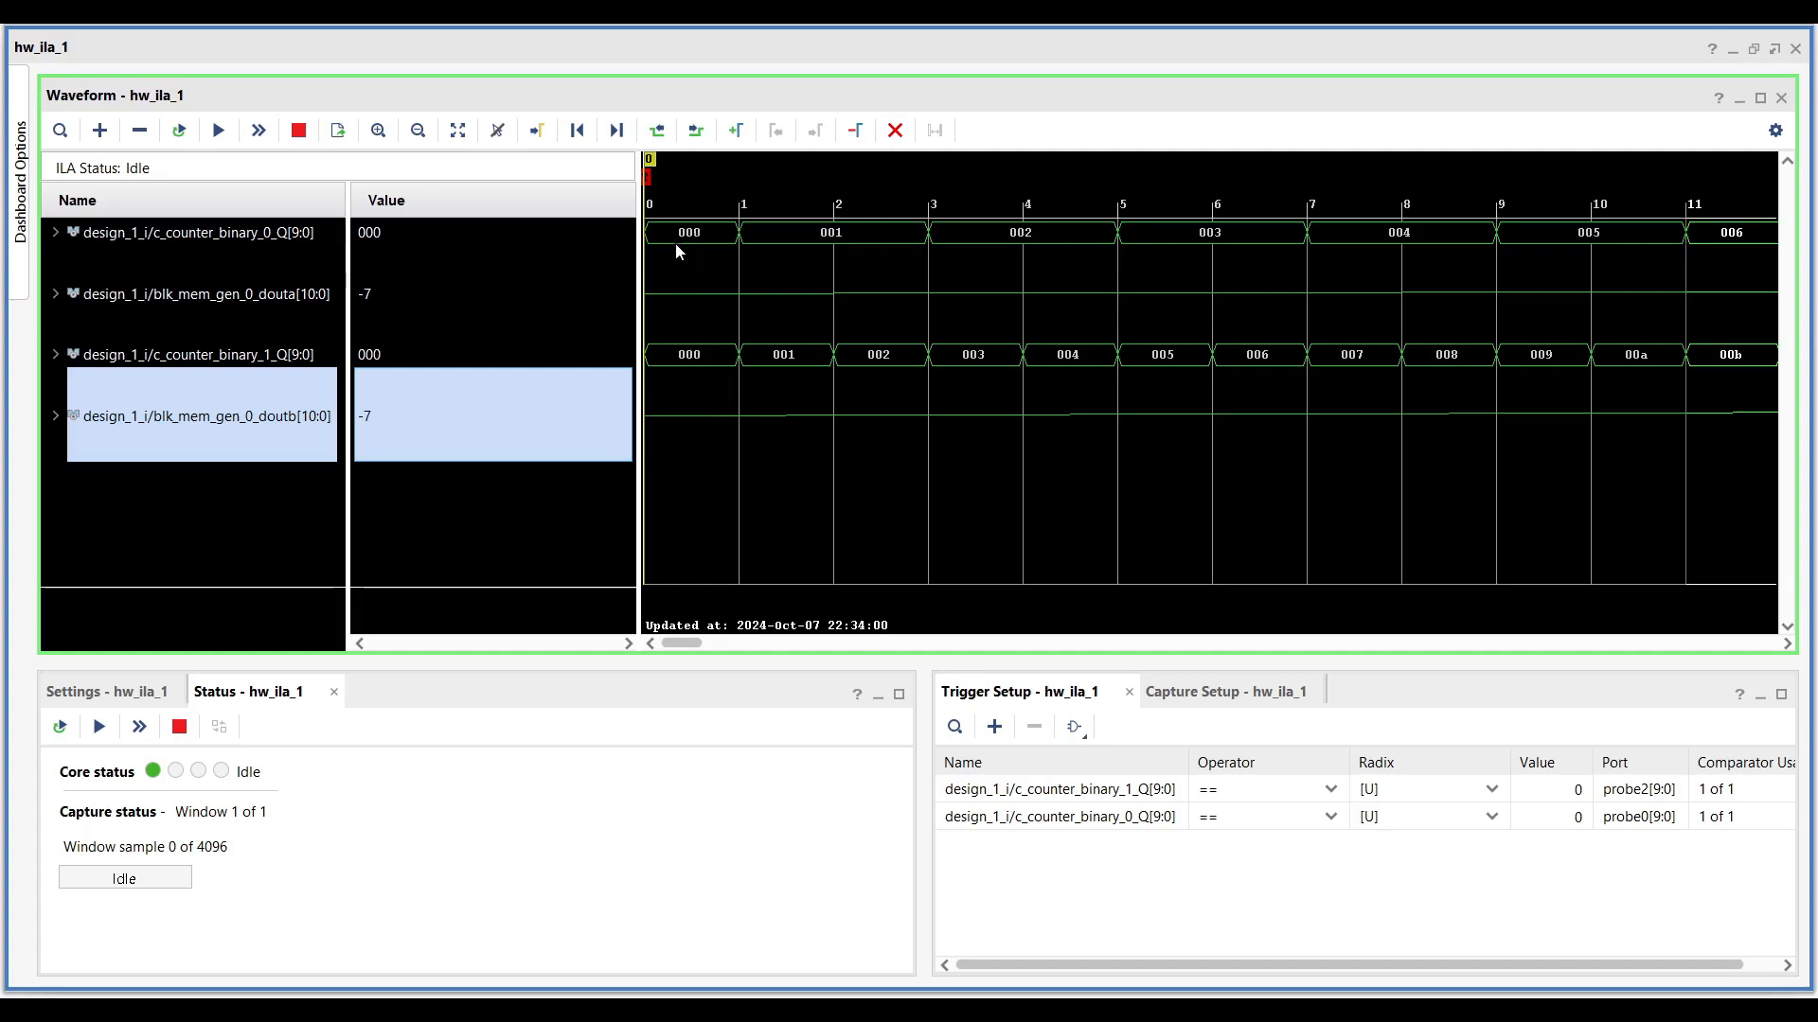
{"action": "scroll", "coordinate": [712, 369], "scroll_direction": "down", "scroll_amount": 8, "text": "ctrl"}
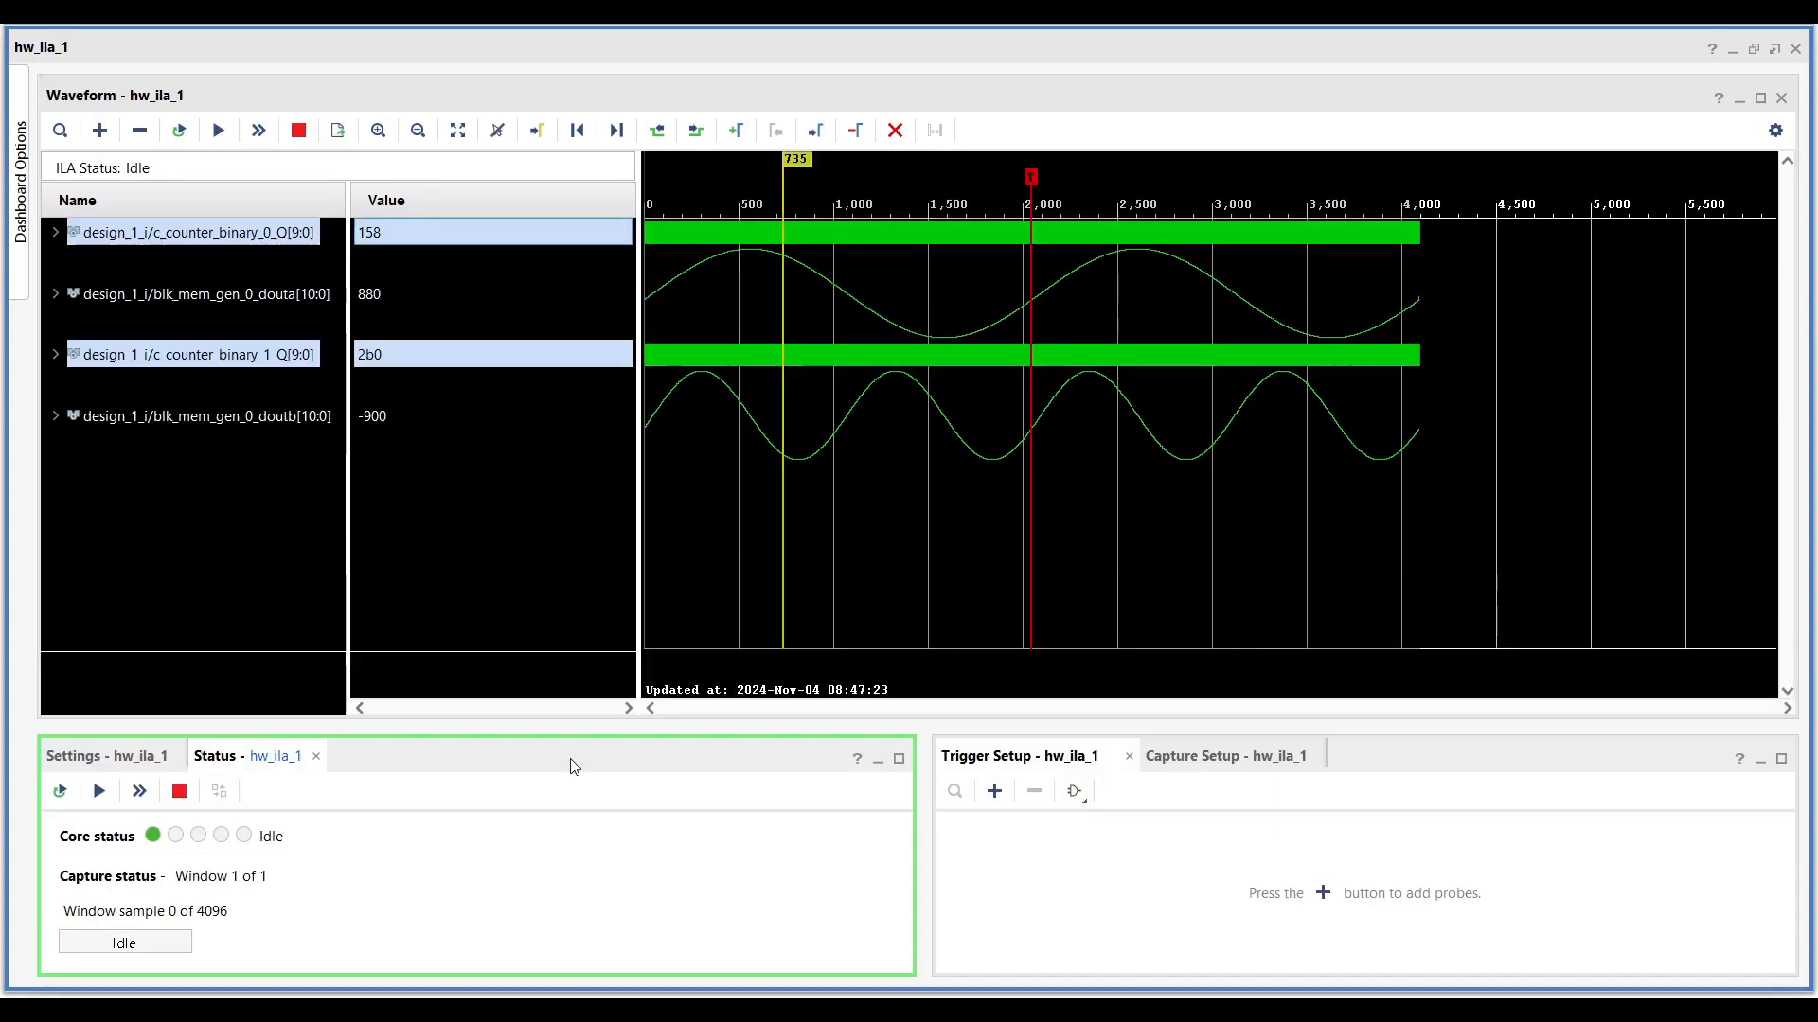
Set the waveform style of both counter signals to Analog and their signal color to red.
{"action": "right_click", "coordinate": [186, 239]}
{"action": "mouse_move", "coordinate": [473, 621]}
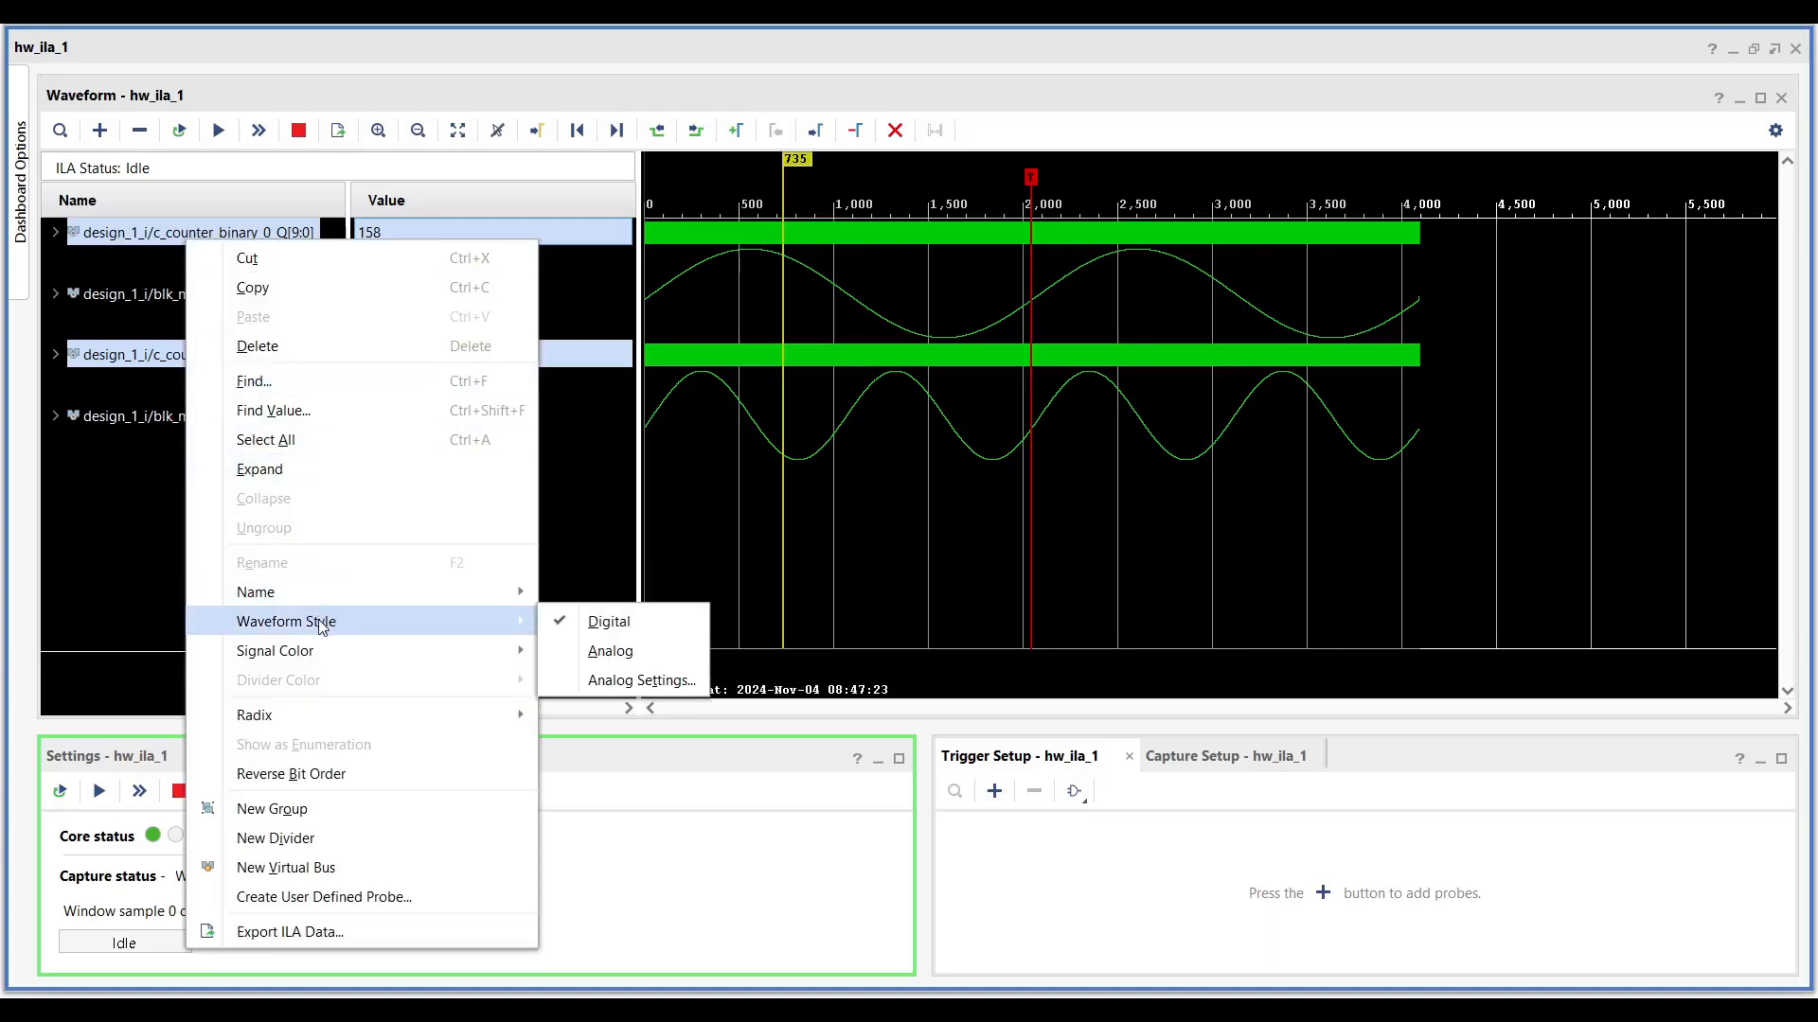
{"action": "left_click", "coordinate": [625, 651]}
{"action": "right_click", "coordinate": [225, 452]}
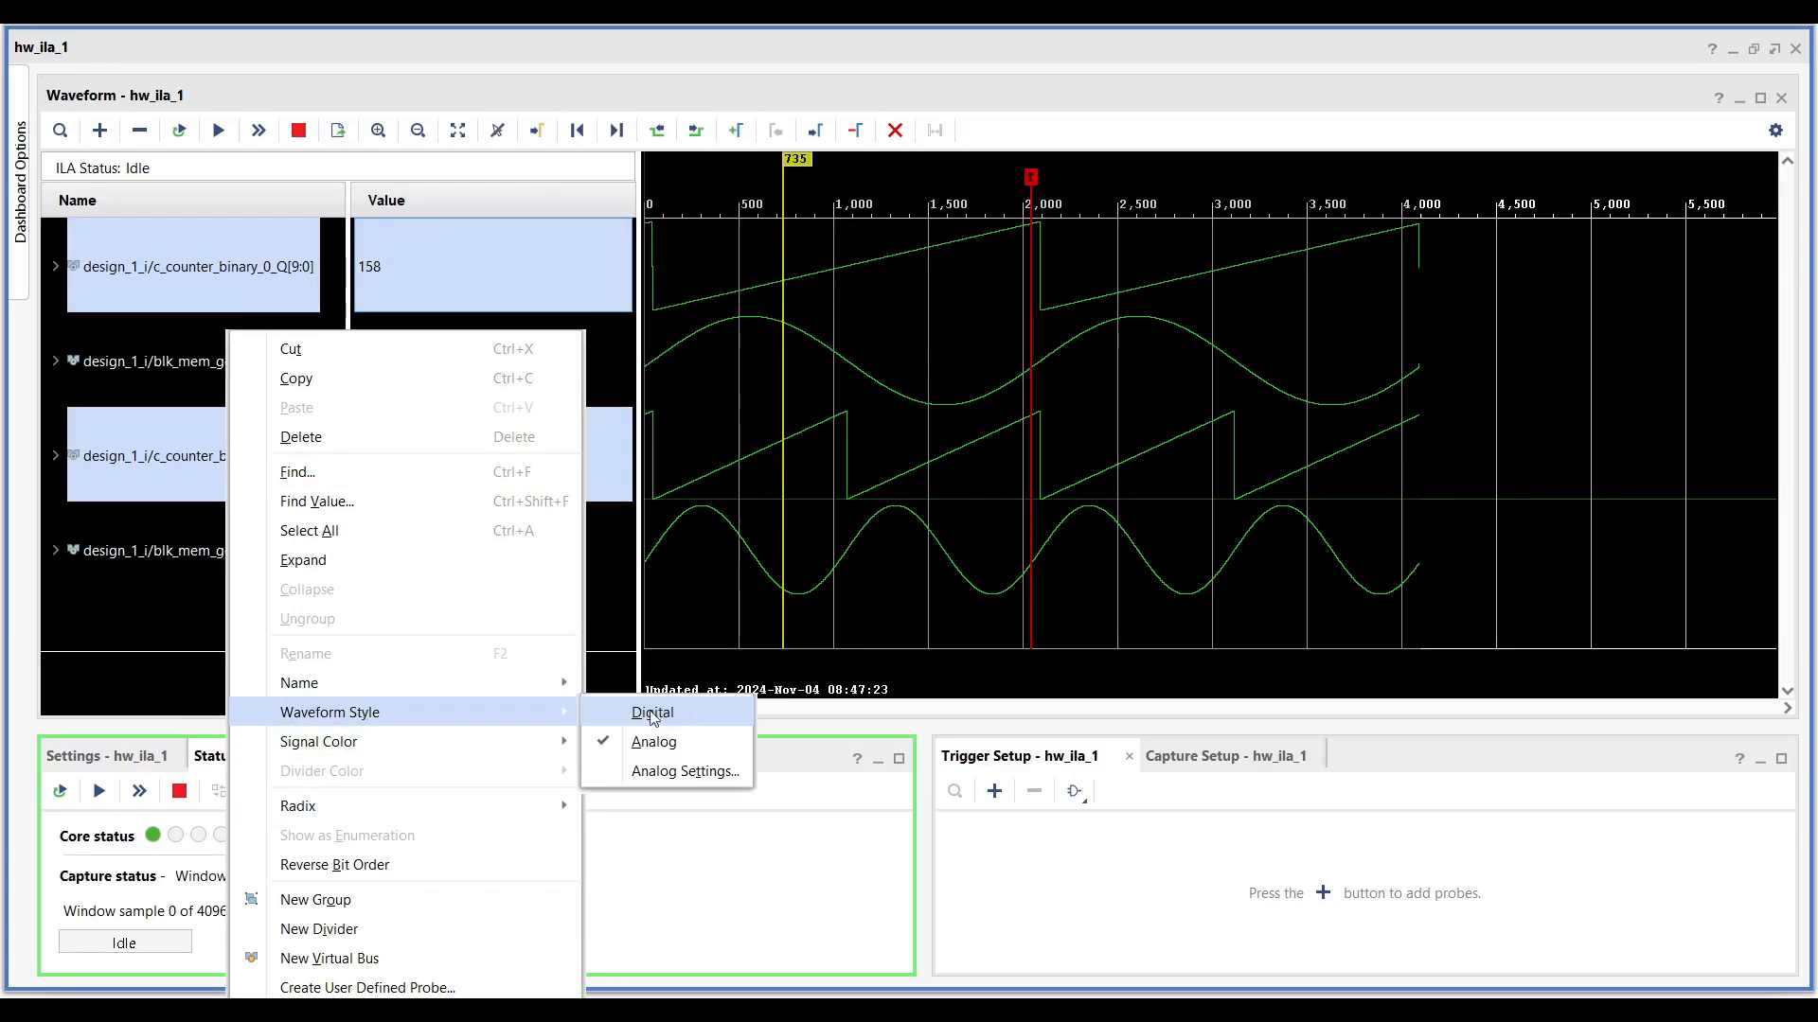
{"action": "left_click", "coordinate": [669, 845]}
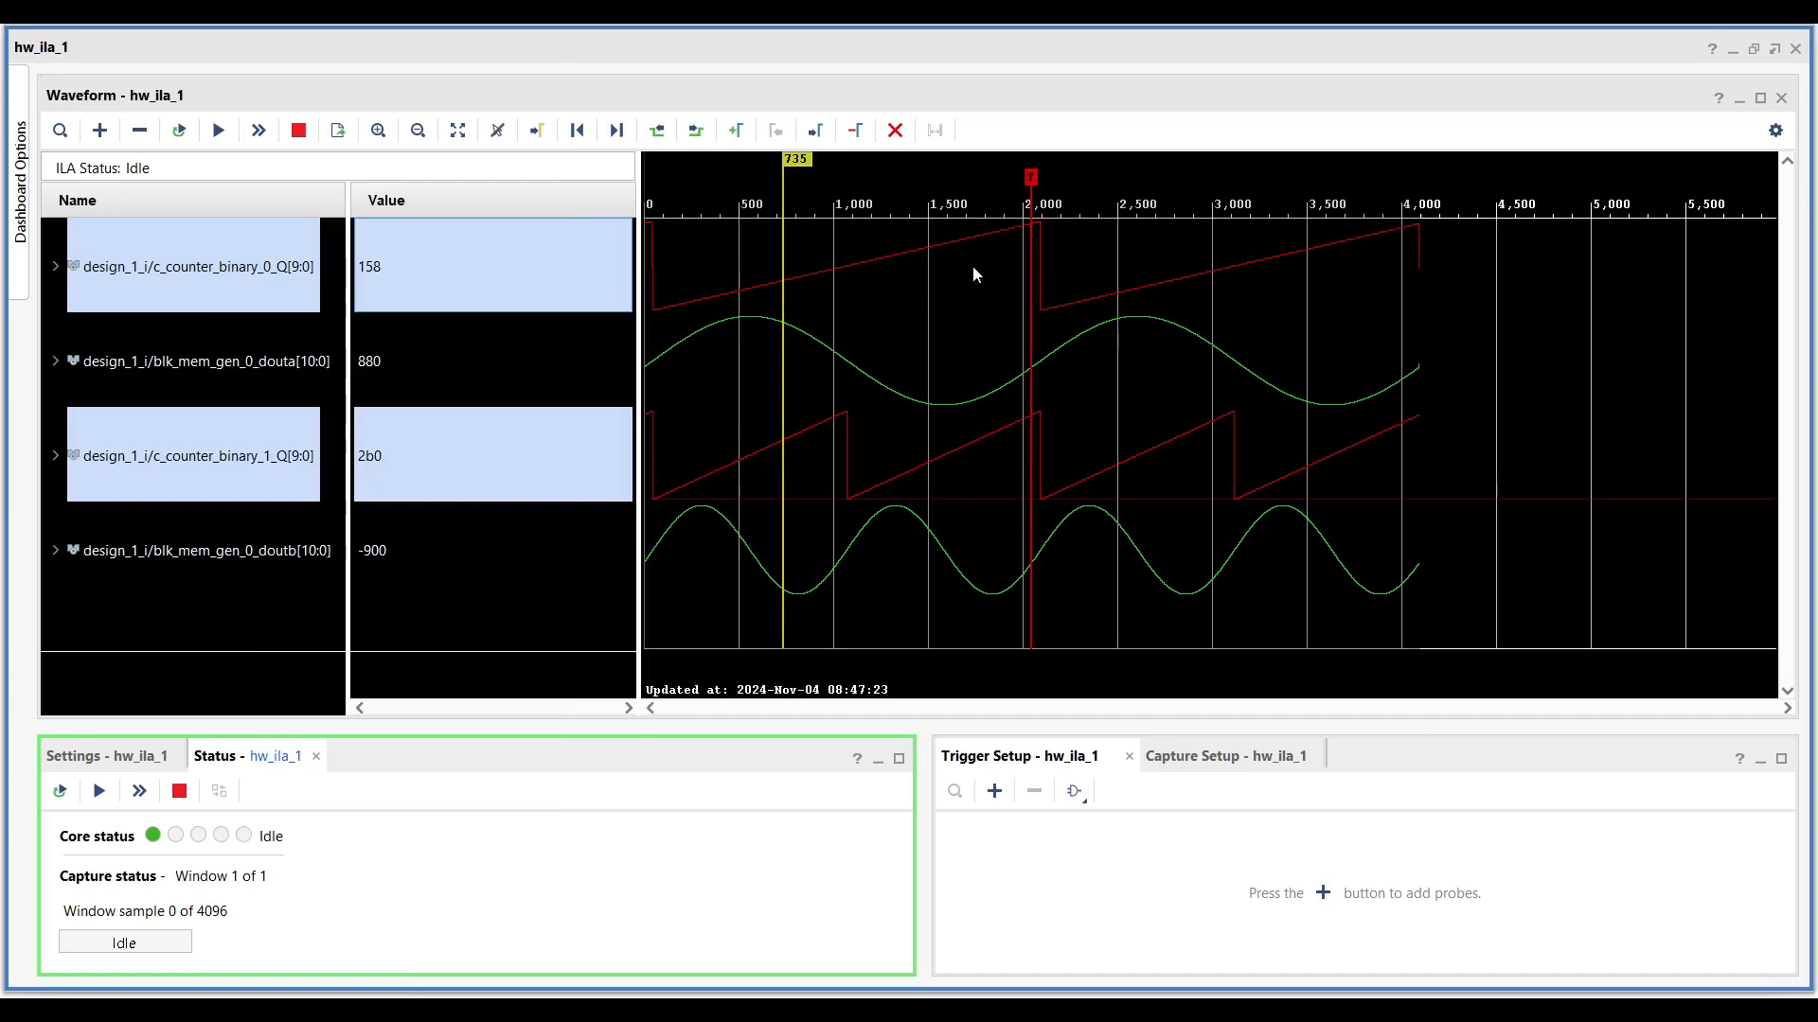
Examine the two counter ramps against the douta and doutb sine waves, from the start of the capture and over its full length.
{"action": "scroll", "coordinate": [845, 485], "scroll_direction": "up", "scroll_amount": 1, "text": "ctrl"}
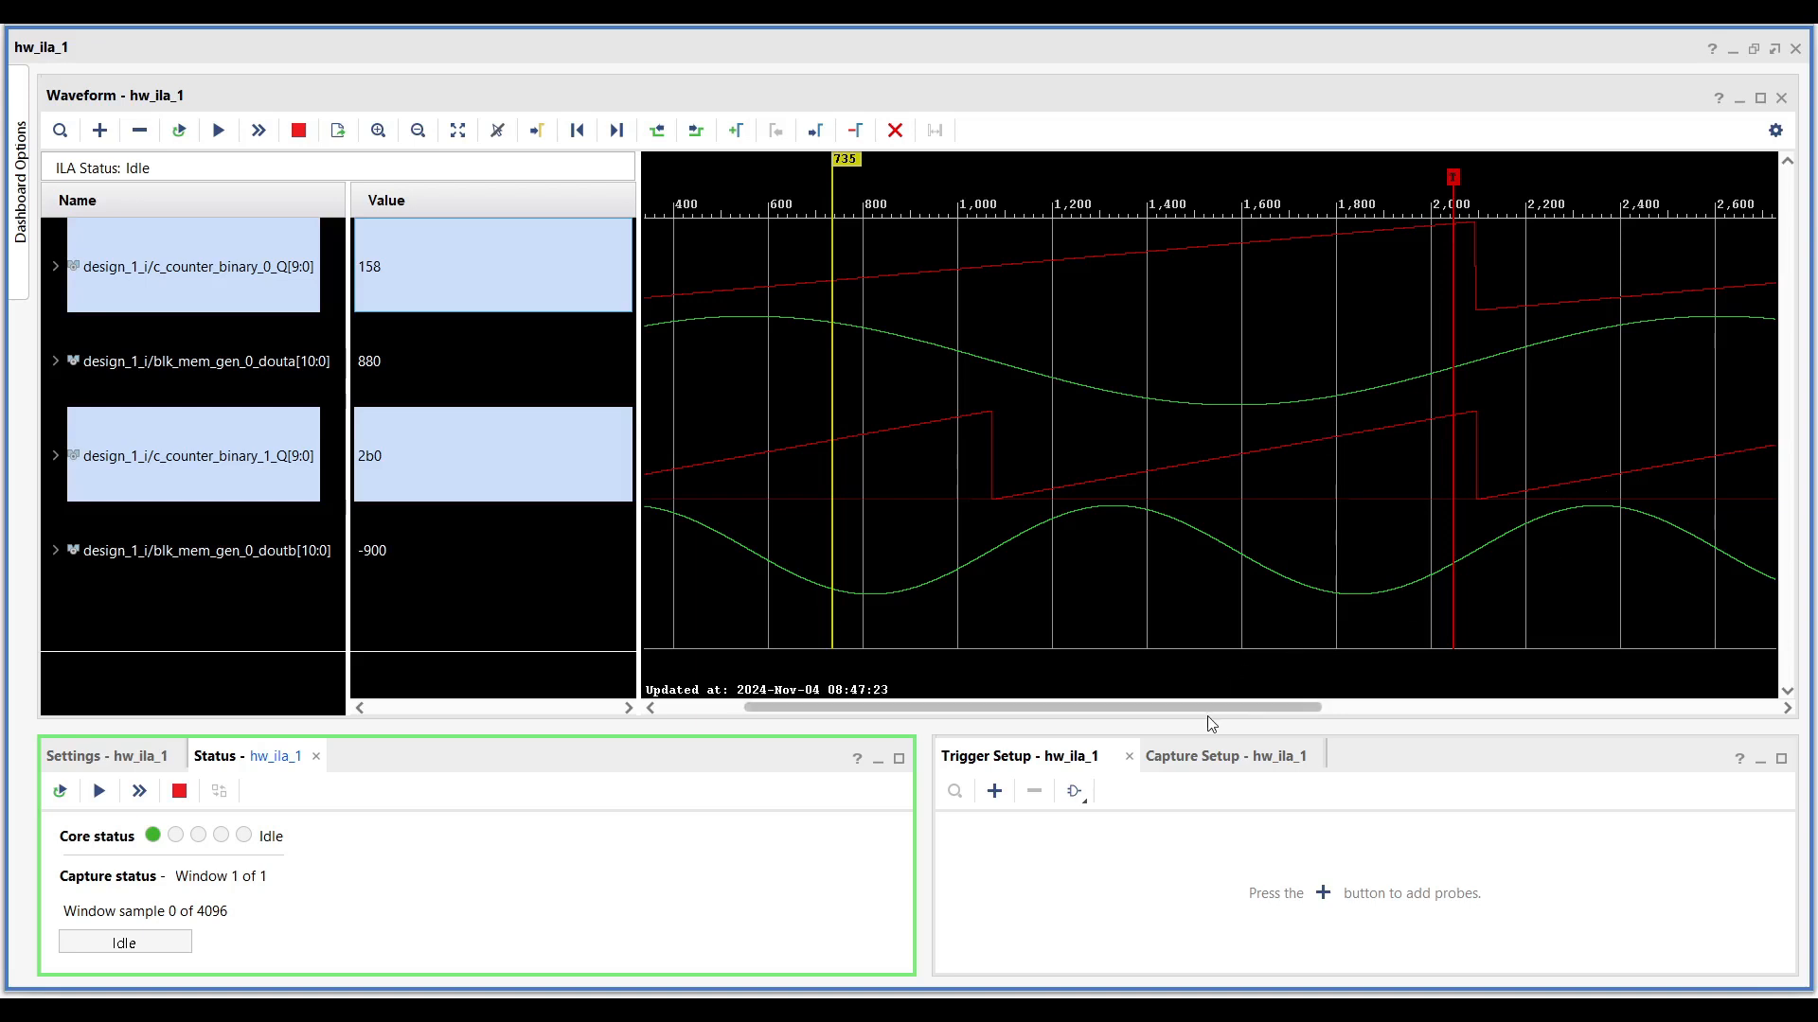
{"action": "mouse_move", "coordinate": [1239, 708]}
{"action": "left_mouse_down"}
{"action": "mouse_move", "coordinate": [1667, 707]}
{"action": "mouse_move", "coordinate": [947, 705]}
{"action": "left_mouse_up"}
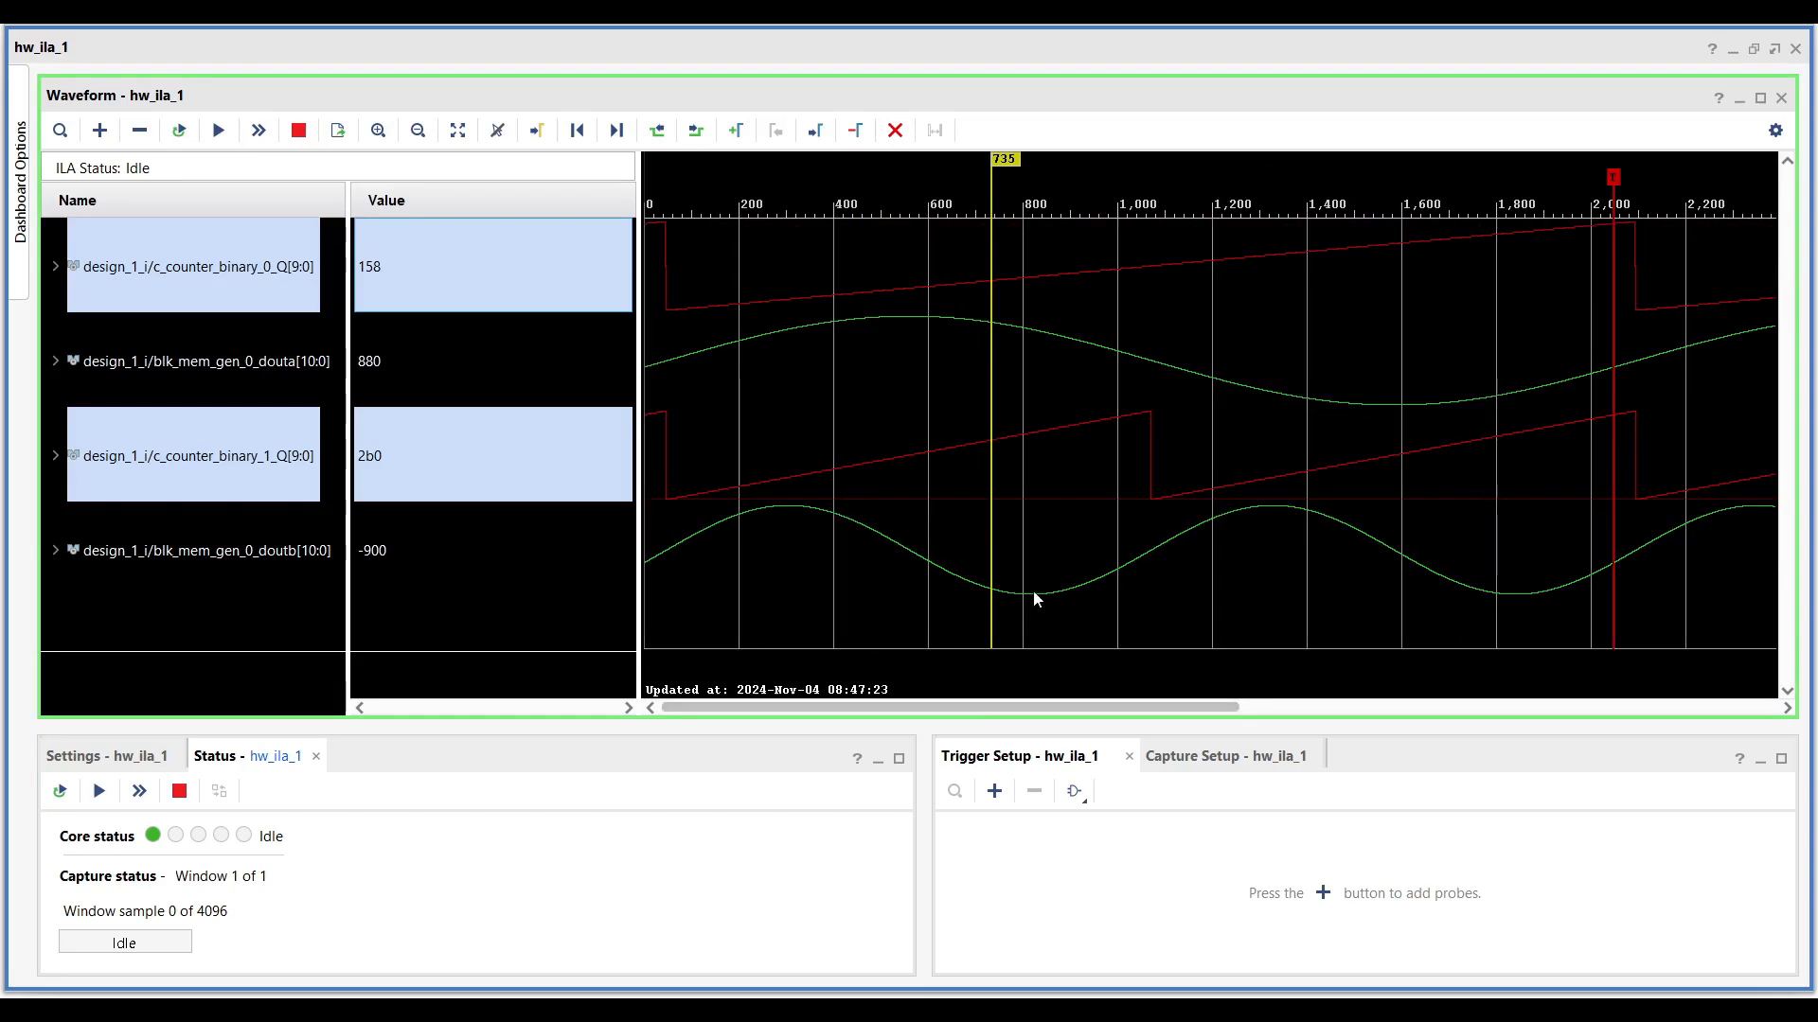
{"action": "scroll", "coordinate": [1035, 598], "scroll_direction": "down", "scroll_amount": 2, "text": "ctrl"}
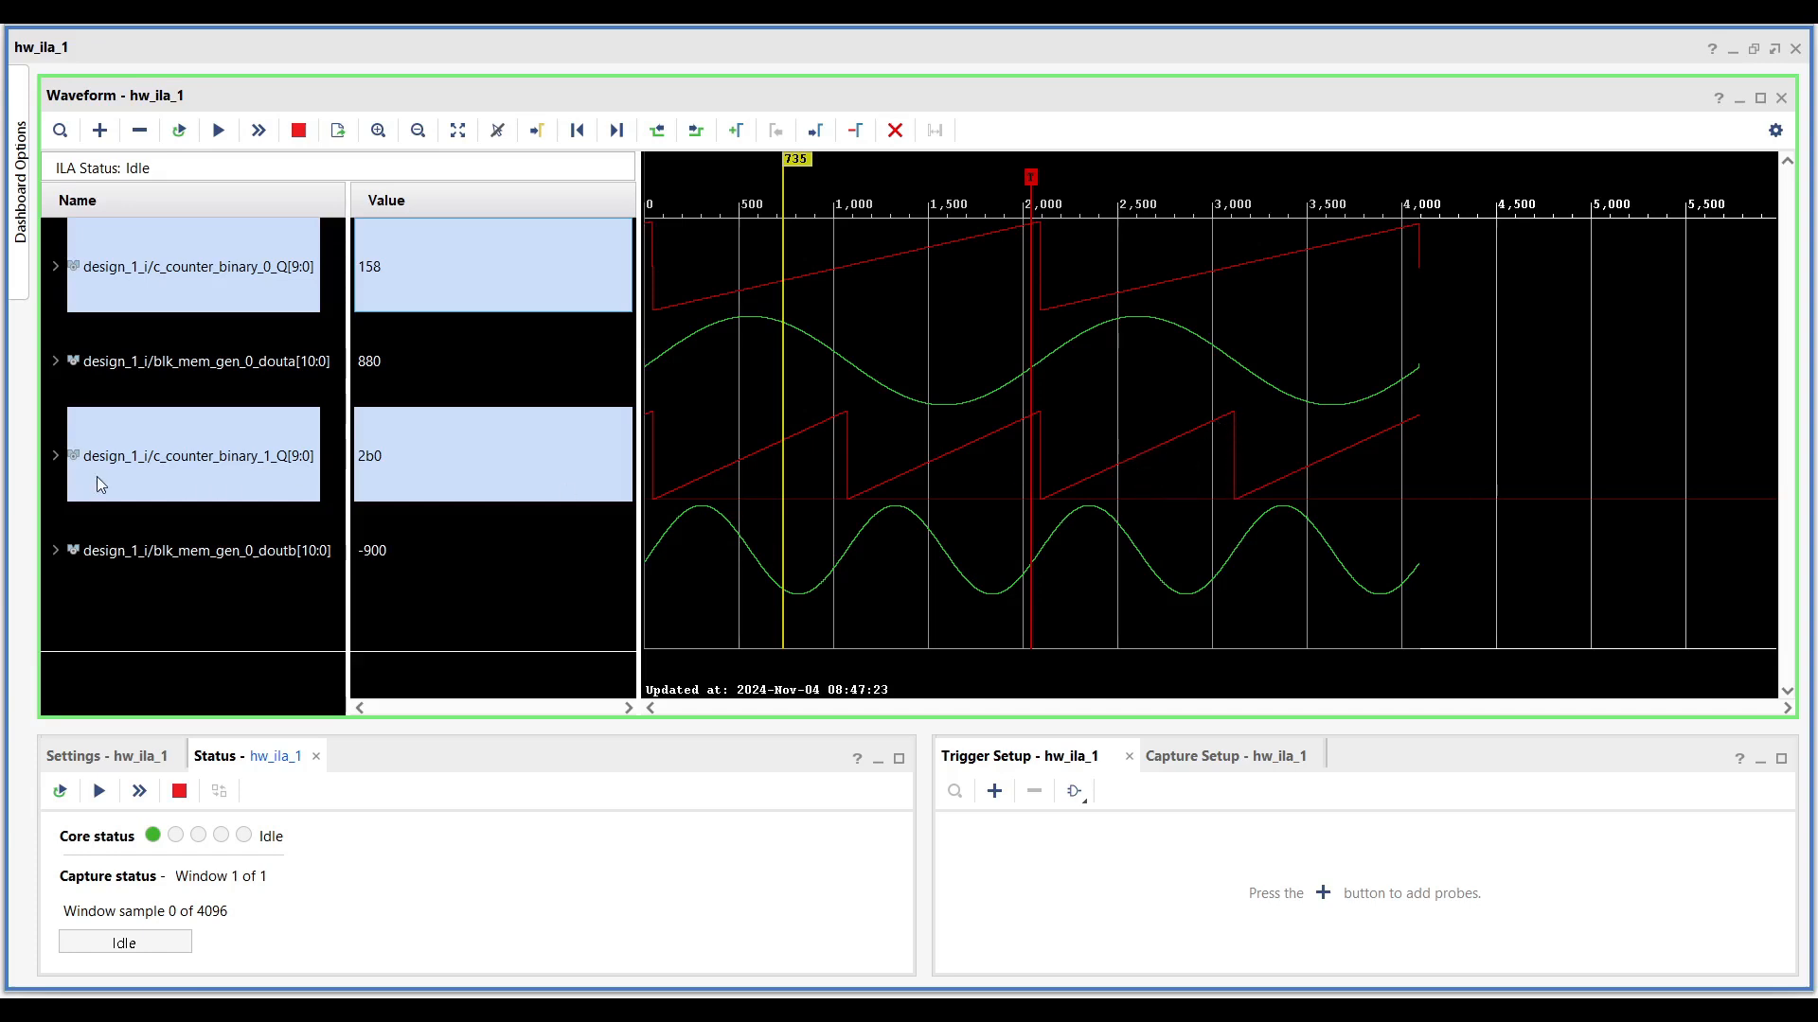
{"action": "left_click", "coordinate": [164, 473]}
{"action": "left_click", "coordinate": [197, 271]}
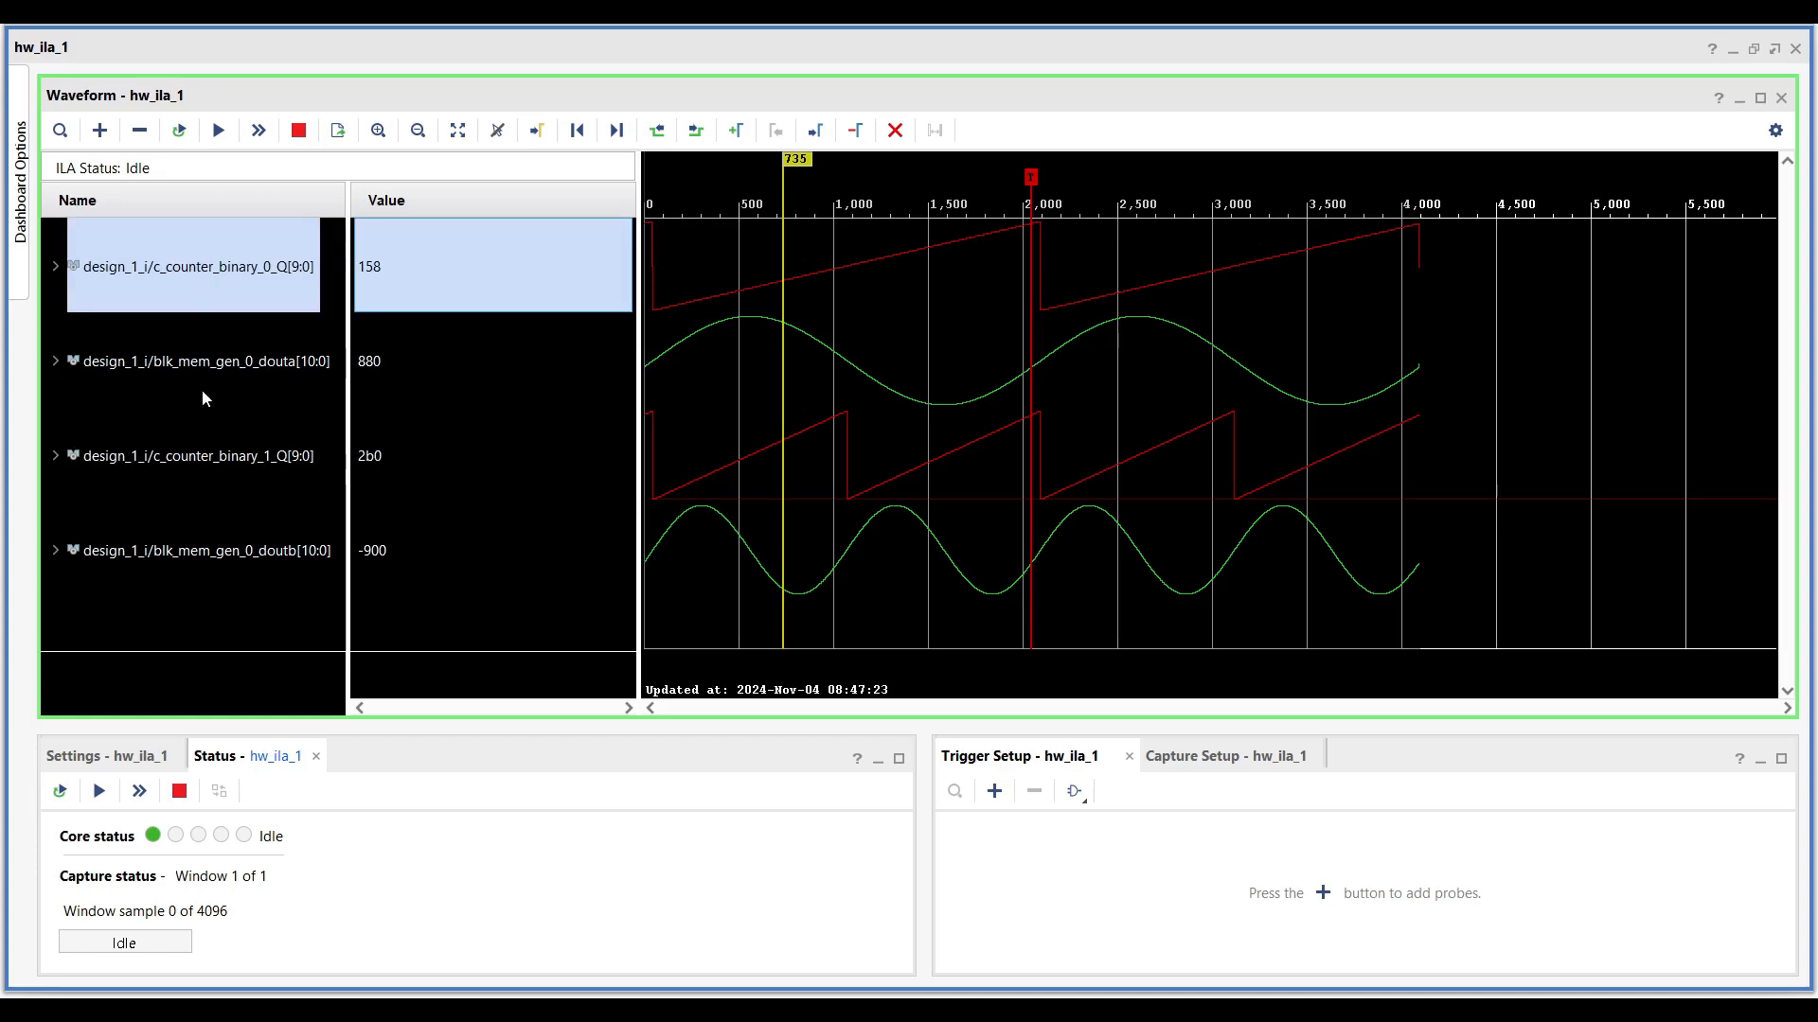
{"action": "left_click", "coordinate": [203, 464]}
{"action": "left_click", "coordinate": [224, 275]}
{"action": "mouse_move", "coordinate": [907, 490]}
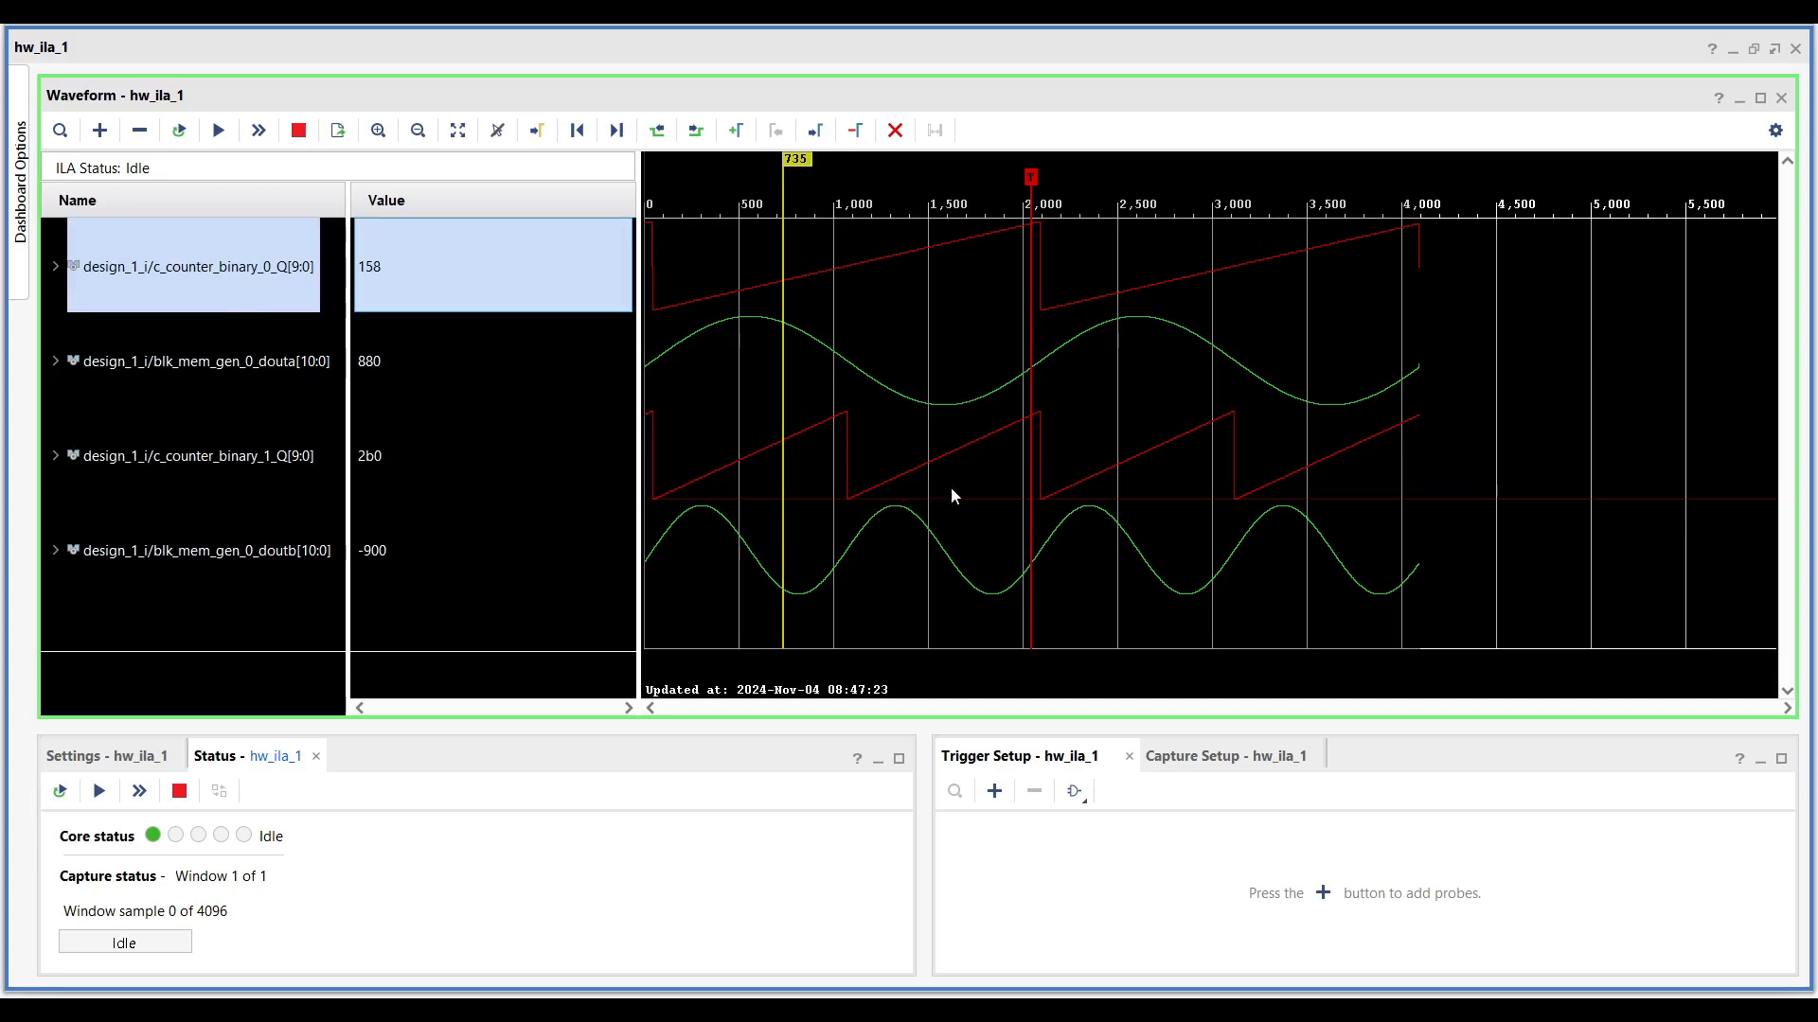